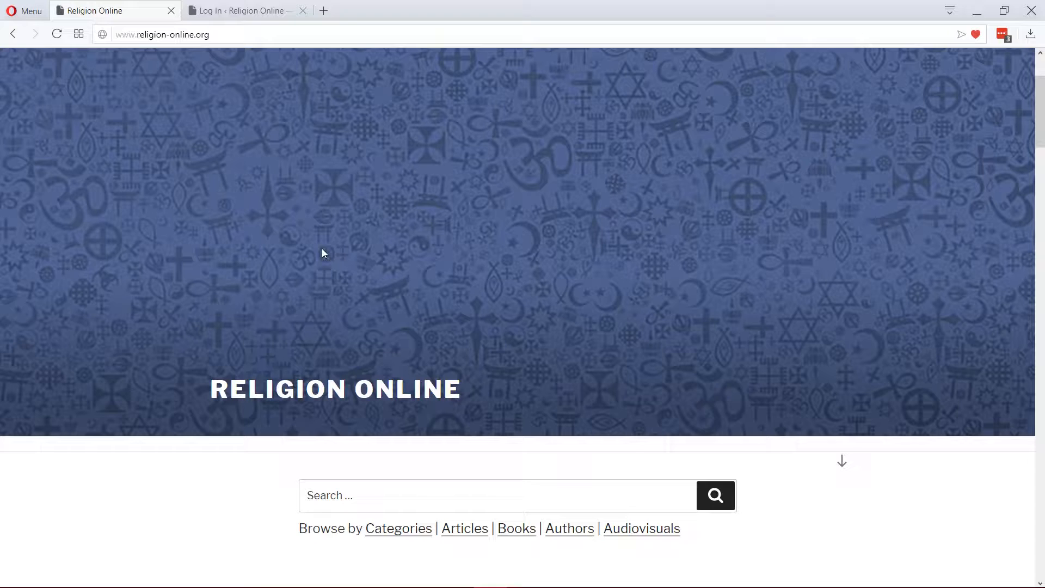
- Examine the Religion Online home page, including its browse links, latest blog posts, and articles sections
scroll(322, 248, down, 2)
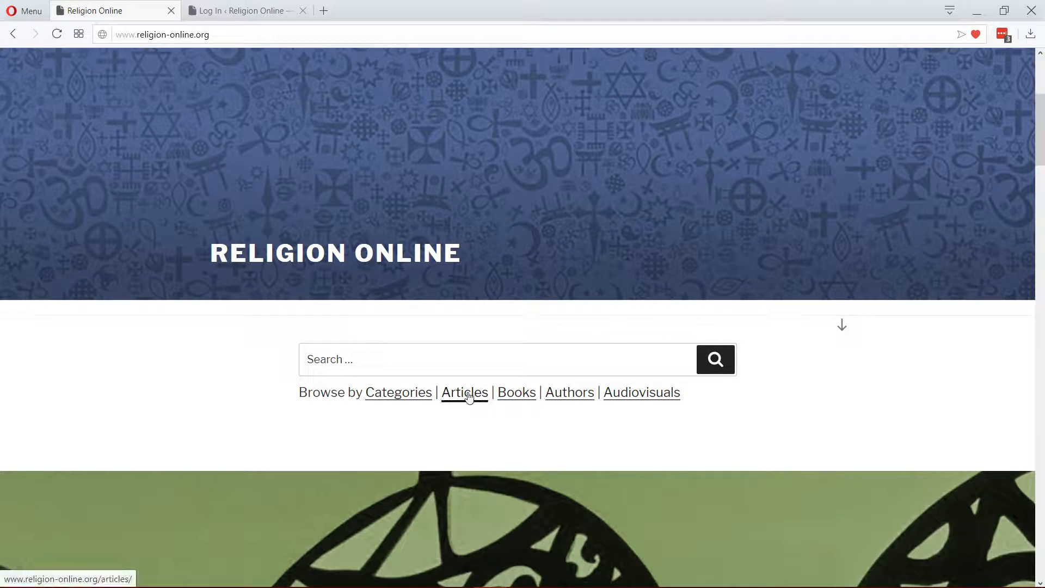
scroll(318, 387, down, 5)
scroll(319, 387, down, 10)
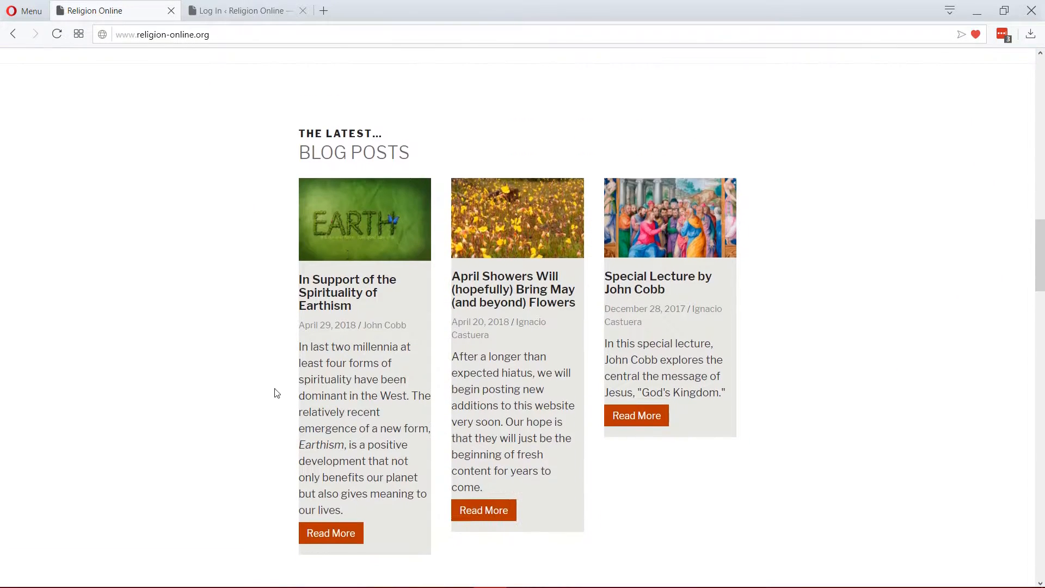
scroll(223, 403, down, 1)
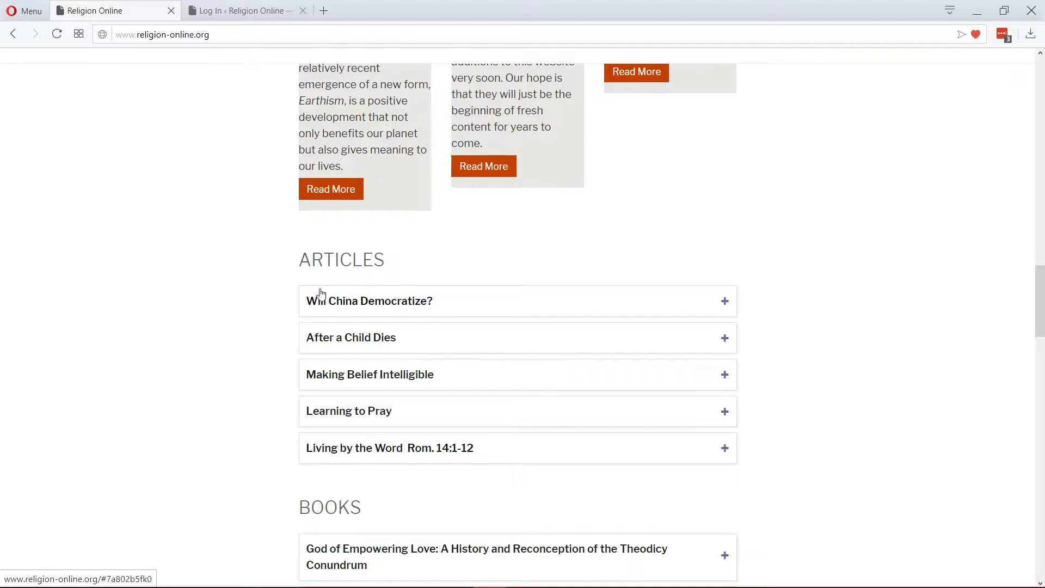
scroll(215, 301, up, 8)
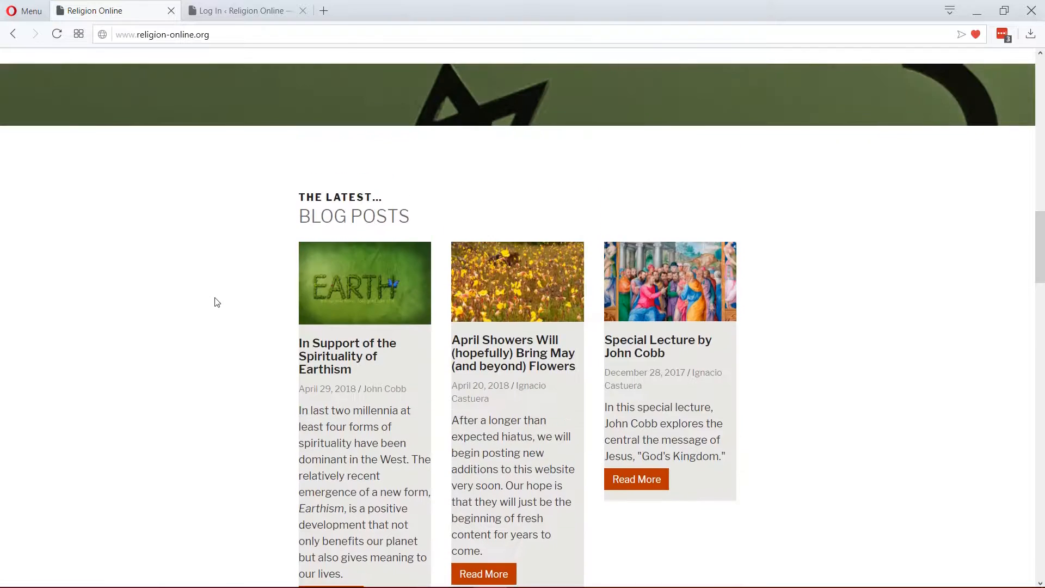
scroll(215, 301, down, 9)
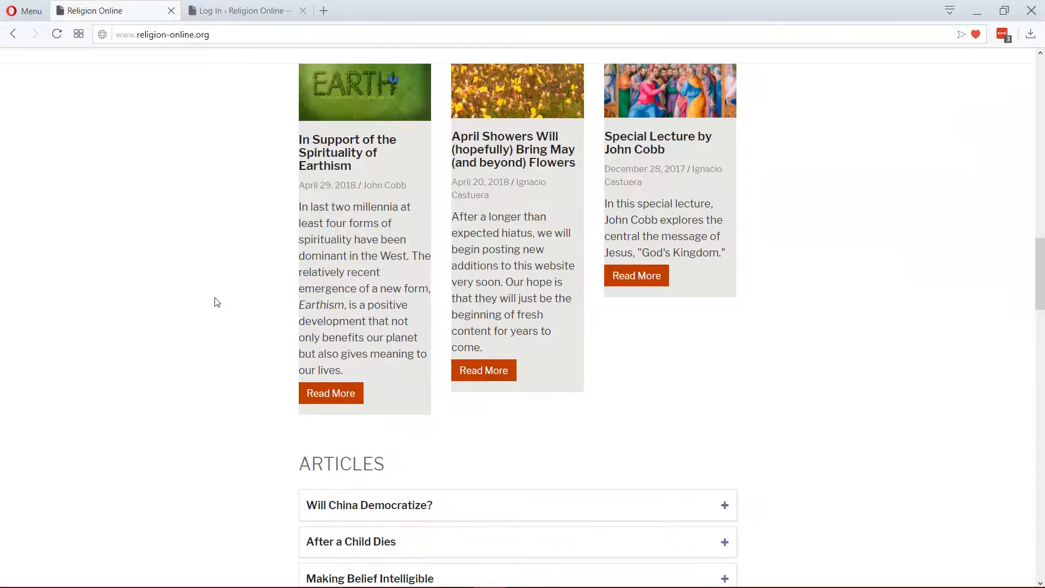
scroll(329, 415, up, 14)
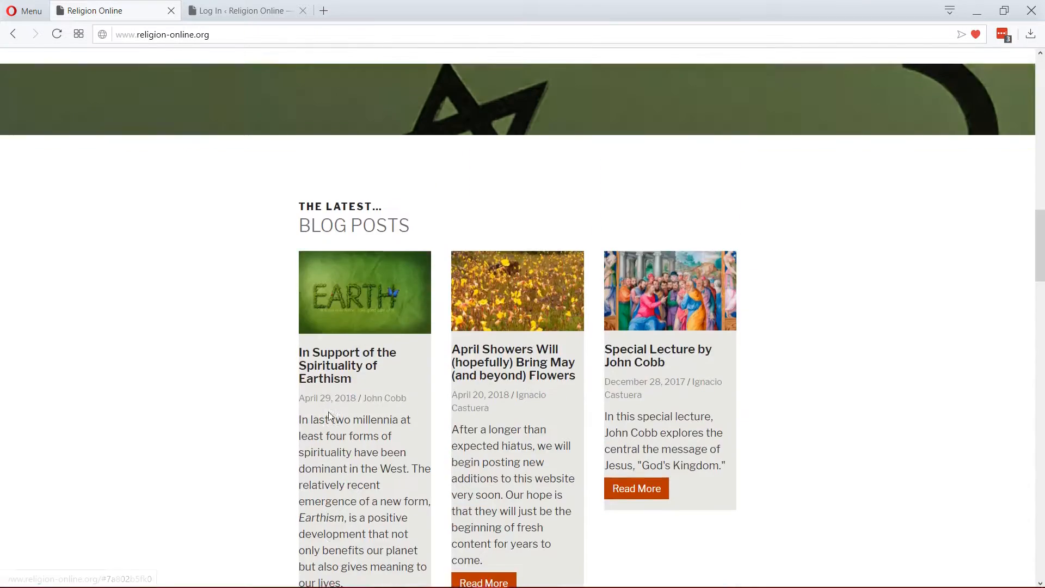
scroll(328, 411, up, 4)
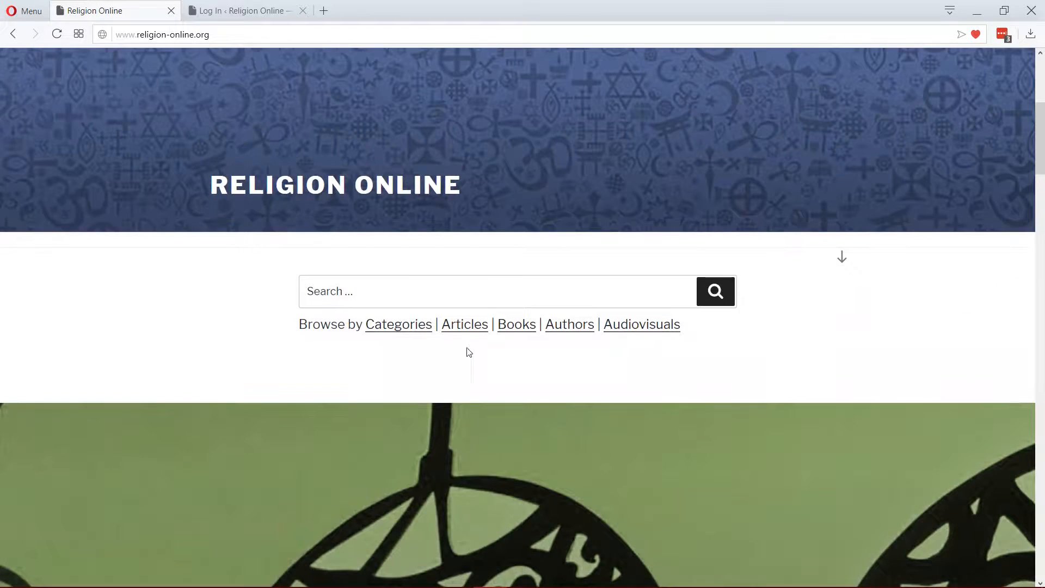
- Open the article "A Biblical Perspective on the Problem of Hunger" from the site's Articles listing
scroll(468, 348, down, 1)
click(469, 257)
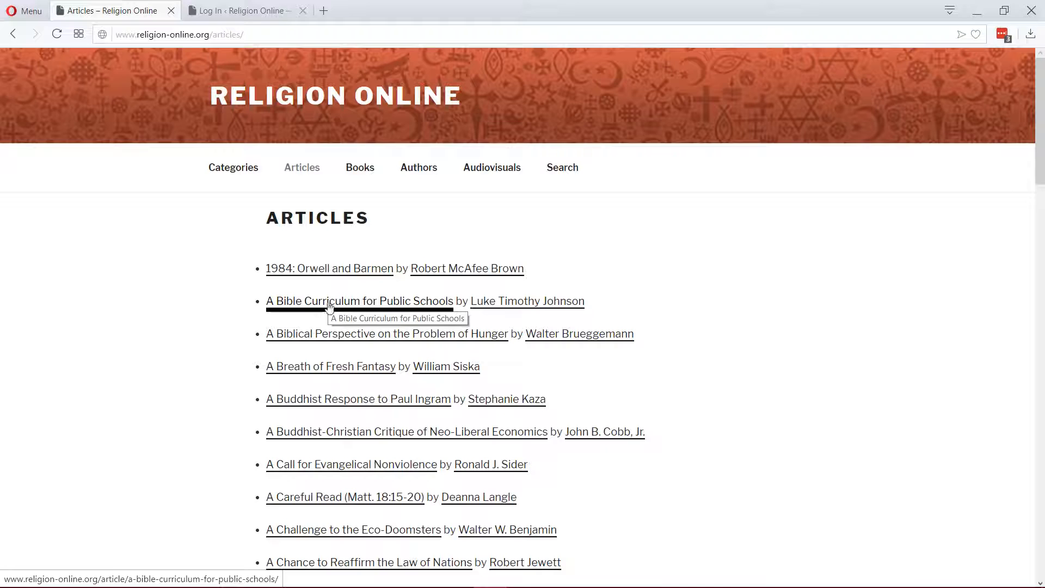
click(324, 338)
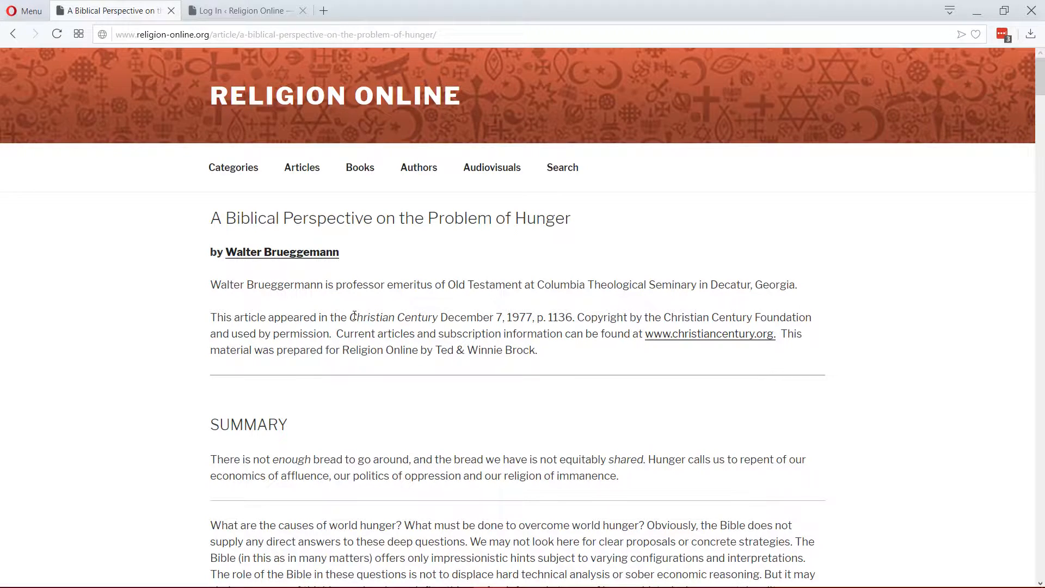
- Examine the article's layout from its introductory note and summary through the body's section headings and indented quotations
scroll(283, 321, down, 3)
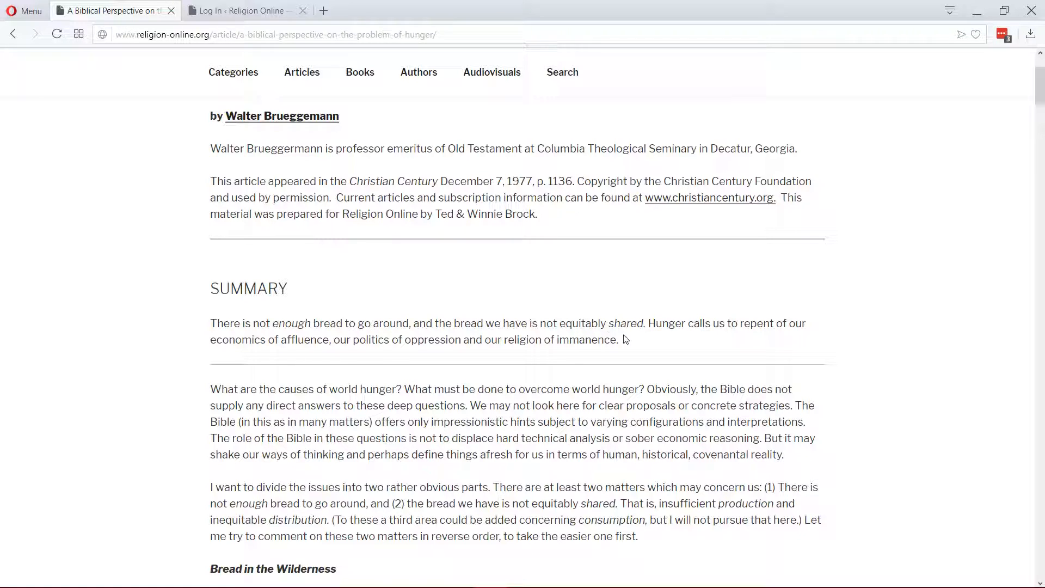
scroll(626, 338, down, 1)
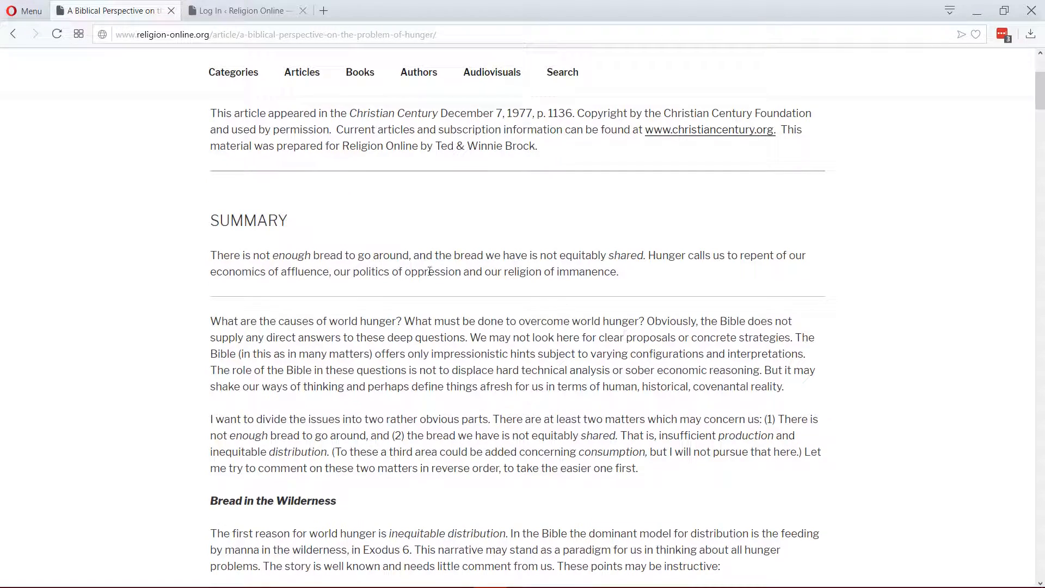
scroll(559, 309, down, 2)
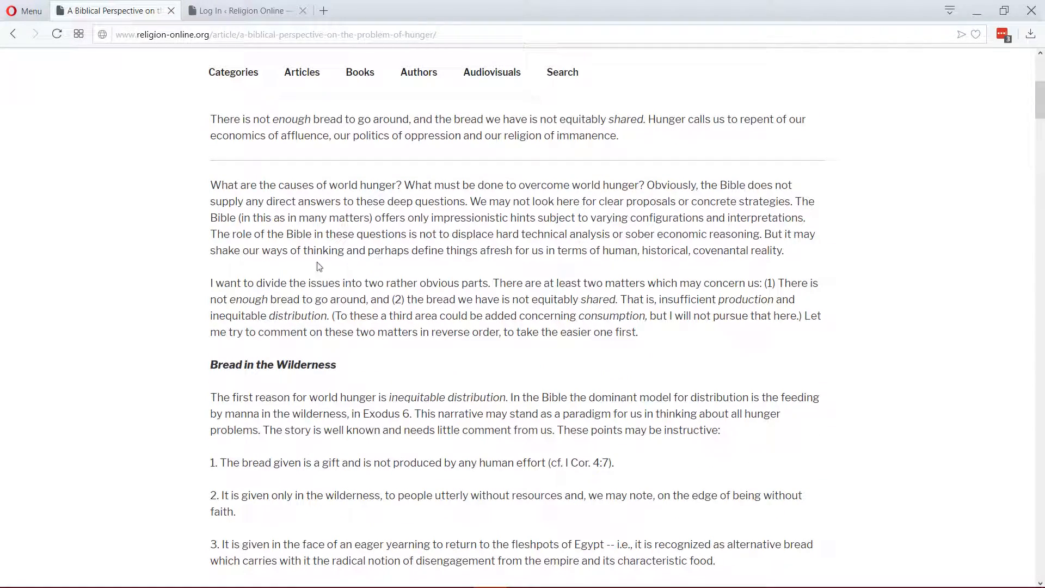
scroll(194, 287, down, 3)
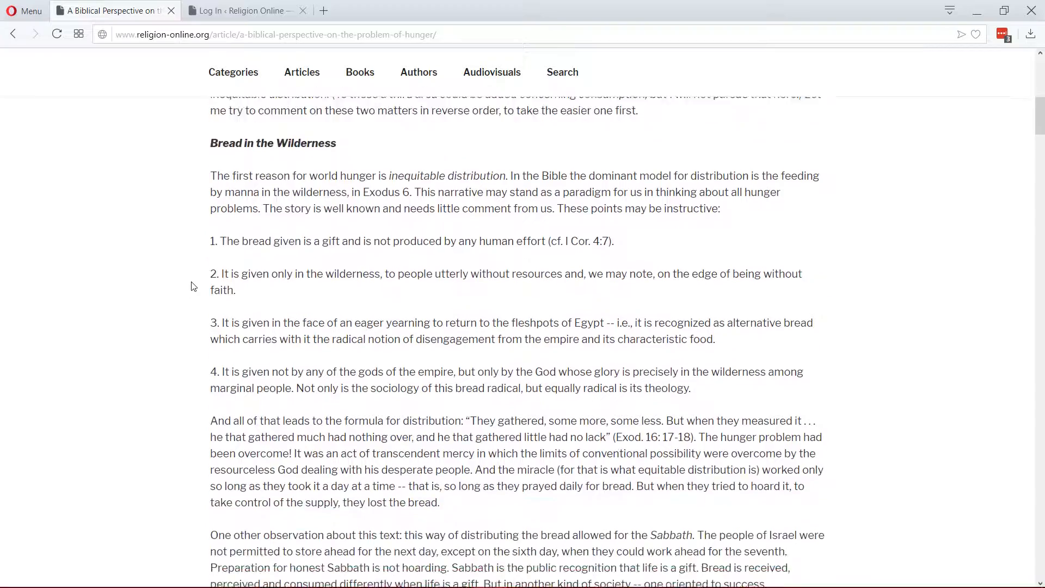
scroll(193, 287, down, 10)
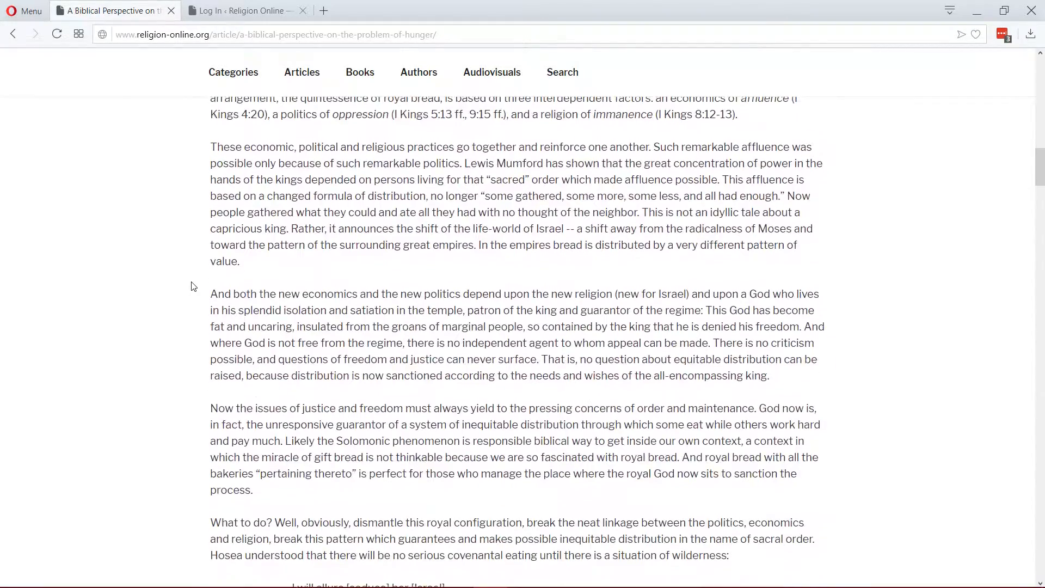
scroll(193, 287, down, 5)
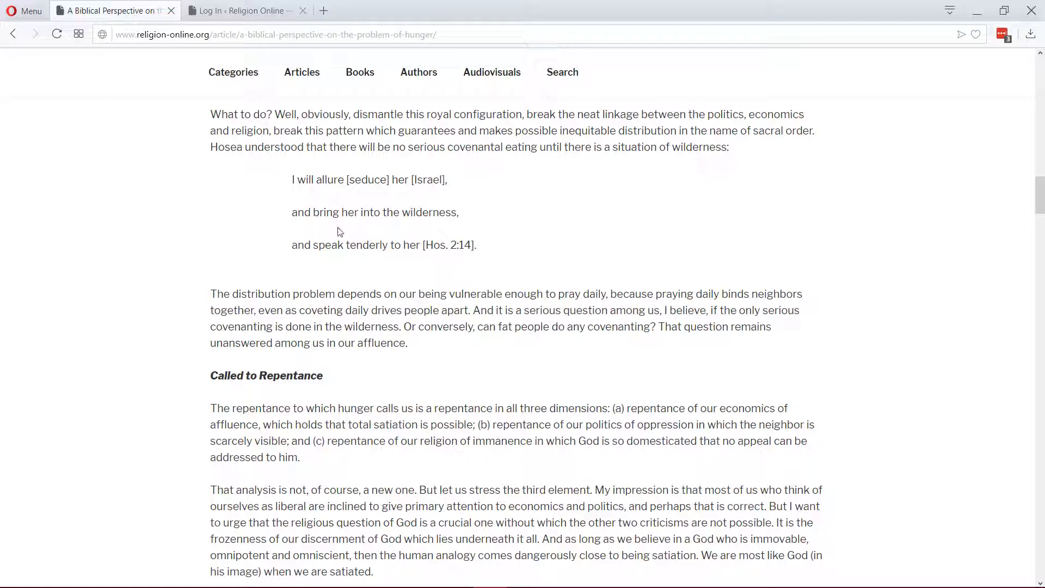
scroll(340, 231, down, 15)
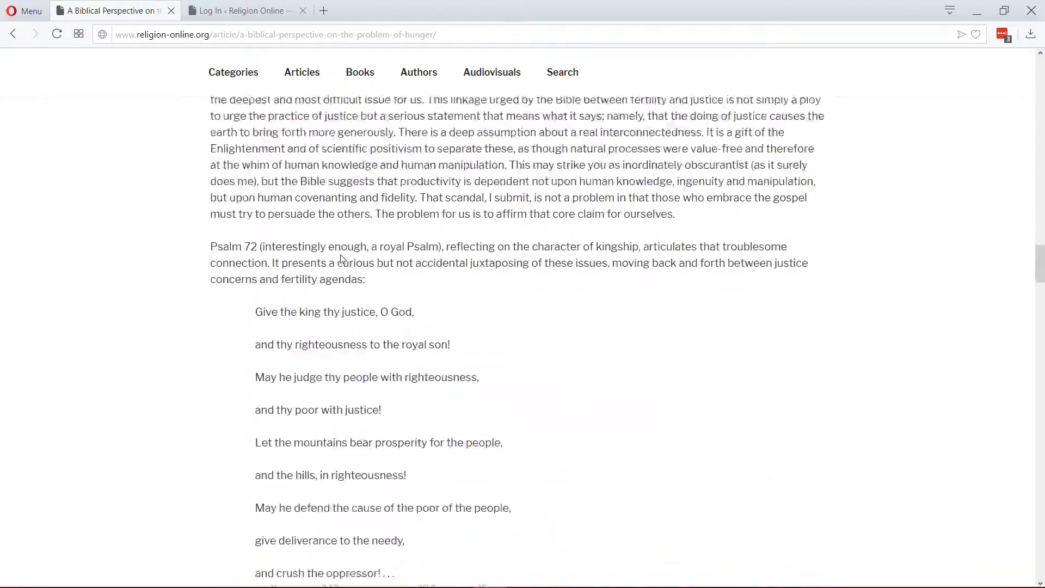
scroll(415, 252, up, 3)
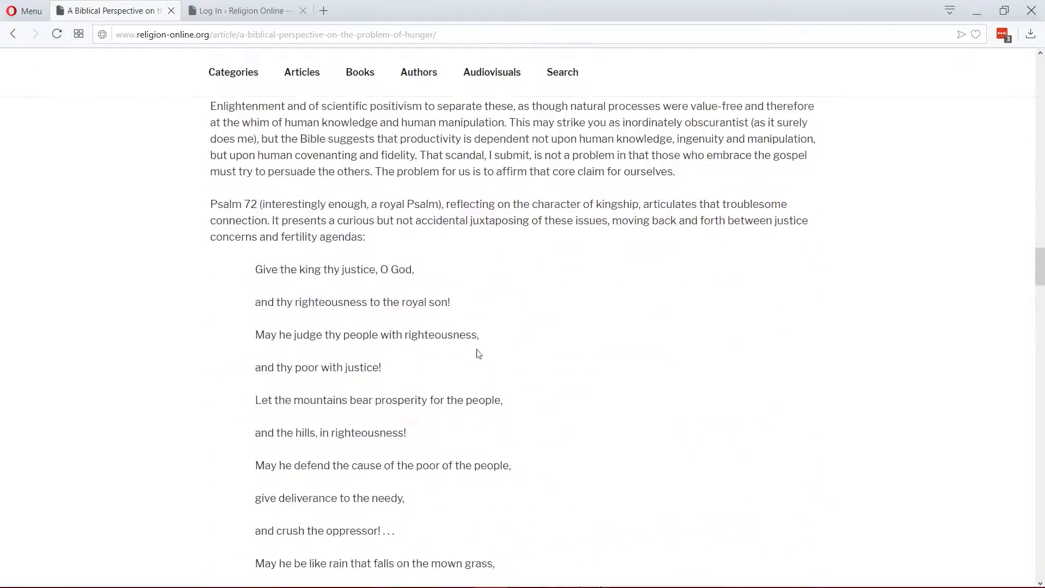
scroll(478, 354, up, 2)
scroll(366, 338, down, 9)
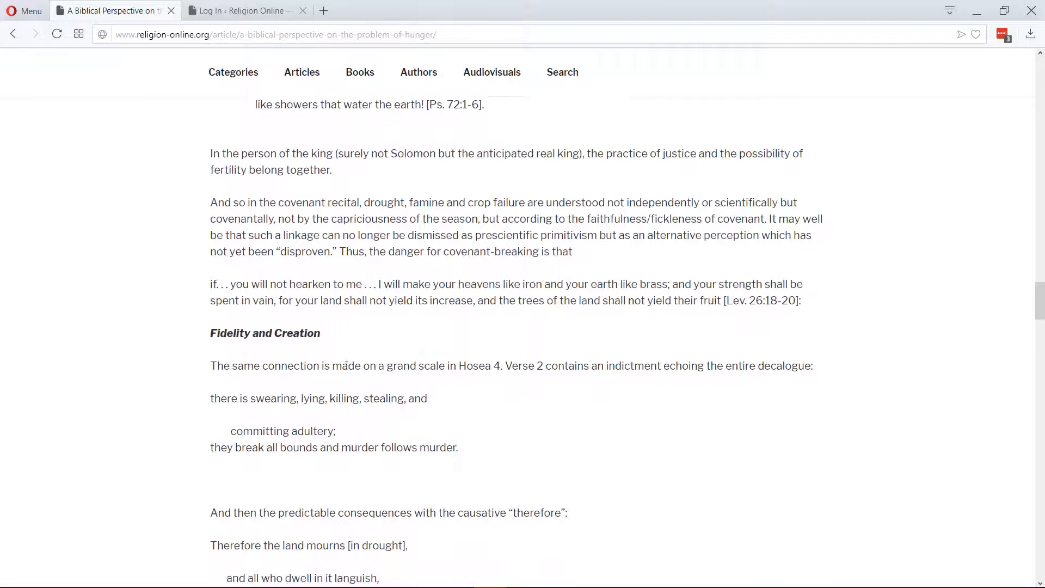
scroll(346, 366, down, 3)
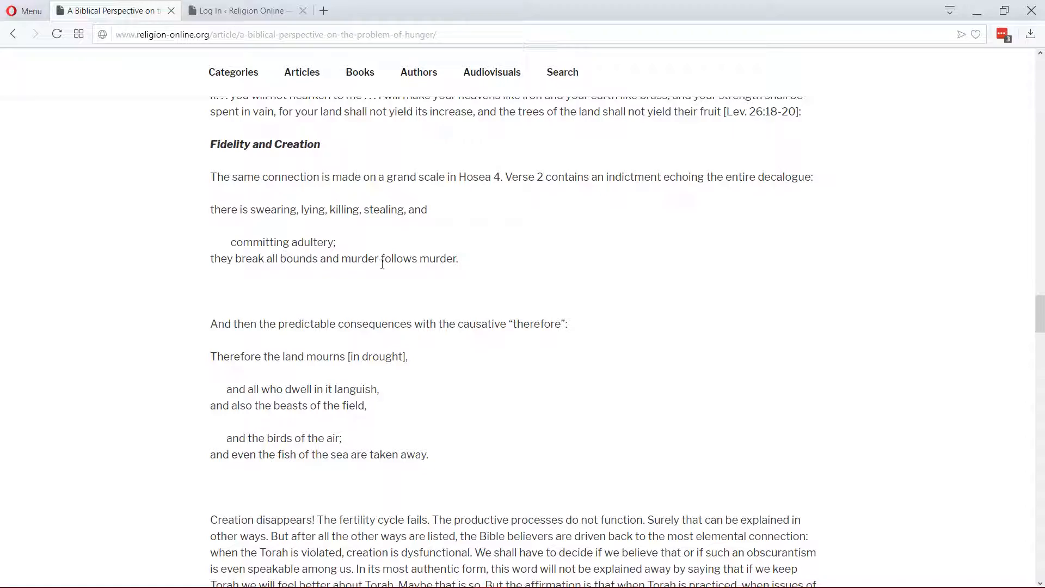
scroll(321, 353, up, 8)
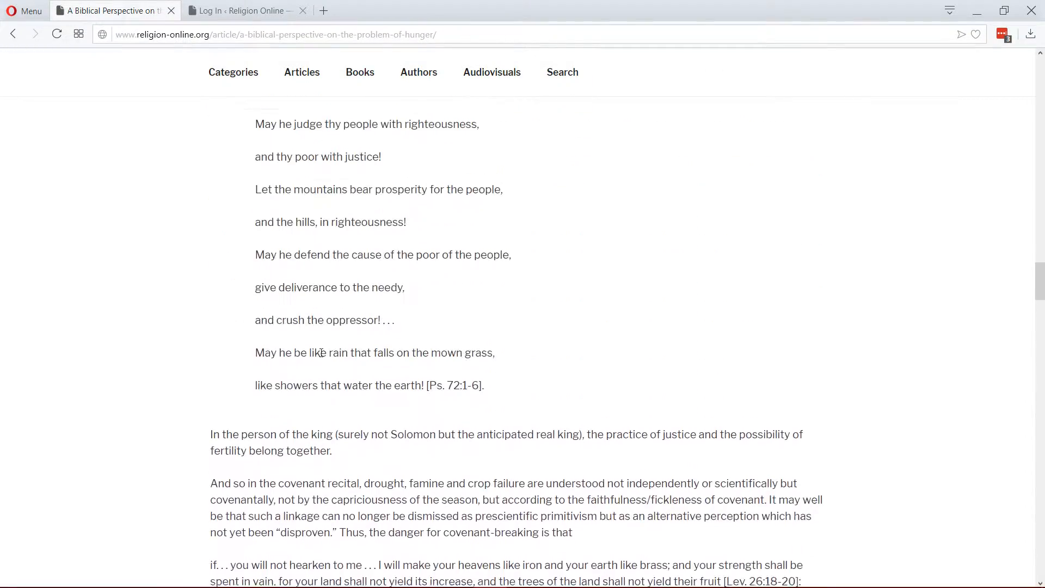
scroll(326, 270, up, 9)
scroll(330, 269, down, 14)
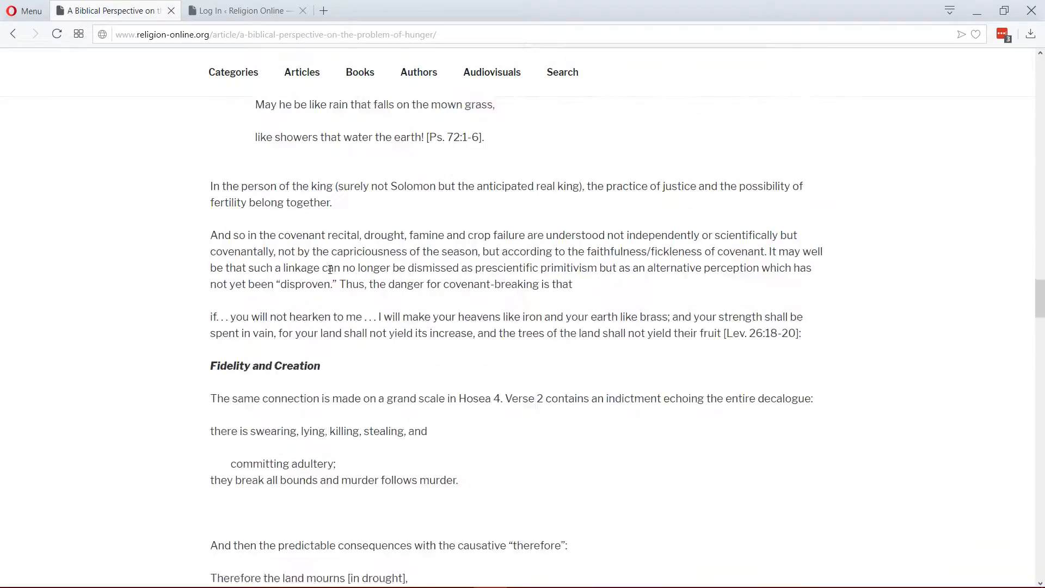
scroll(330, 269, down, 20)
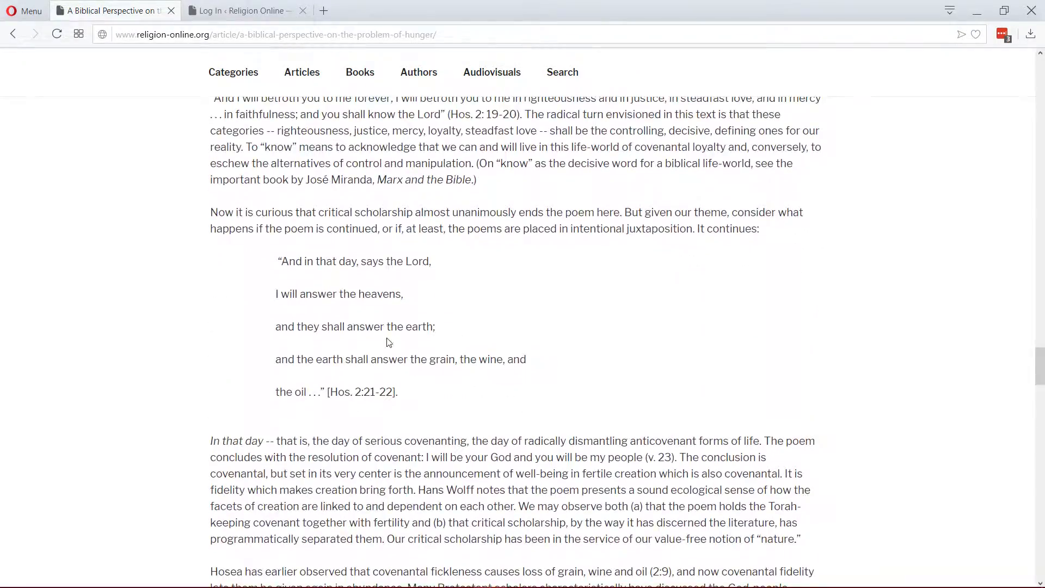
scroll(381, 349, down, 4)
scroll(387, 344, up, 5)
scroll(389, 341, down, 6)
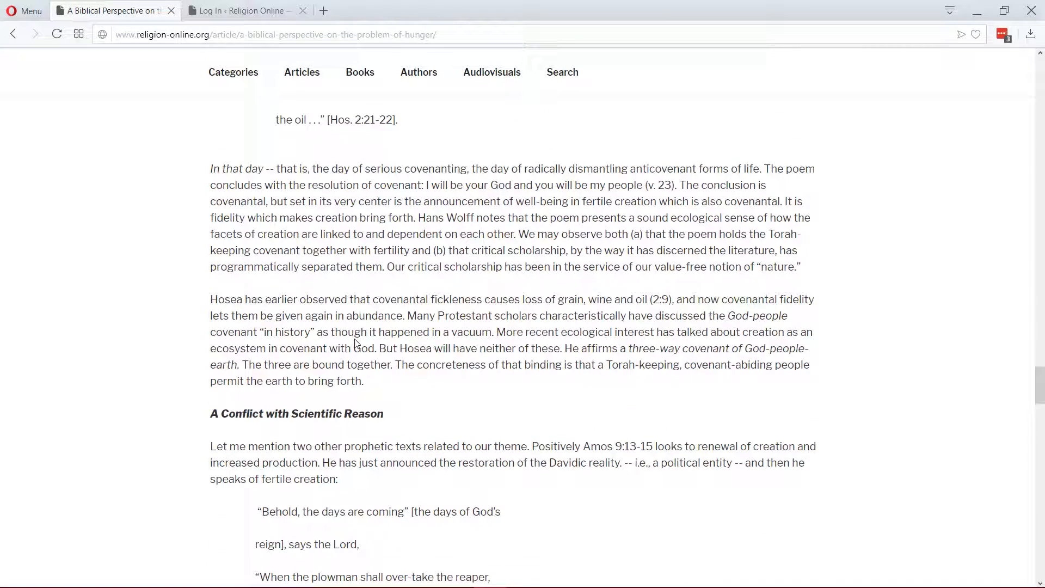
scroll(356, 346, down, 5)
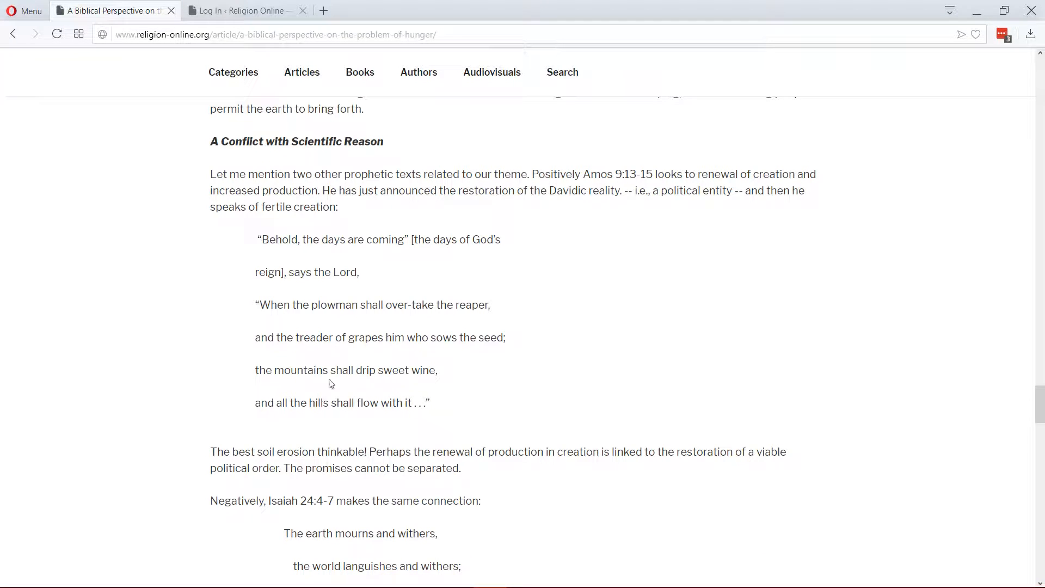
- Switch to Adobe Acrobat with May2001CompleteIssue.pdf and return to the document's first page
key(alt)
click(342, 291)
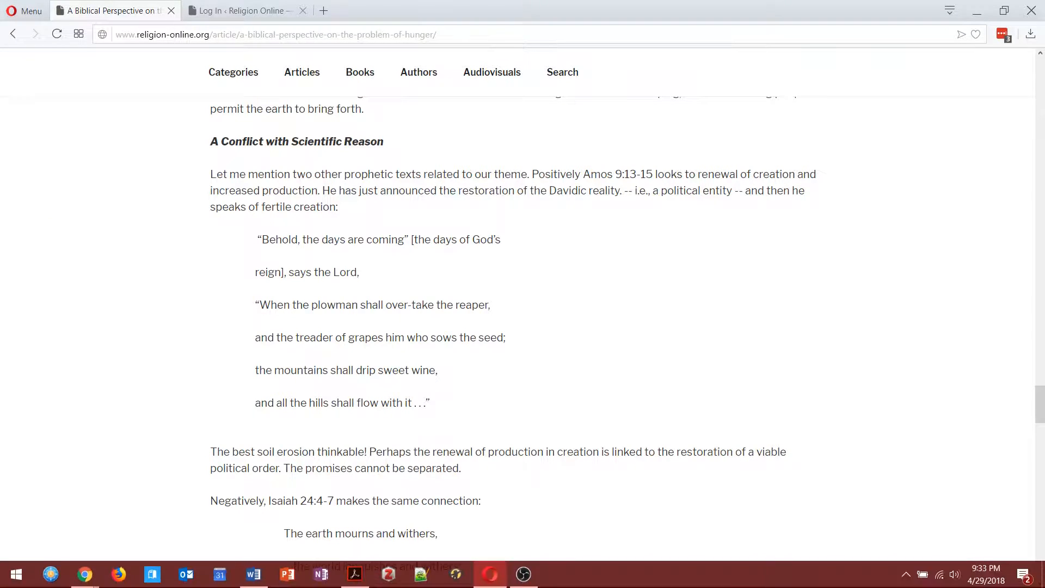
click(353, 575)
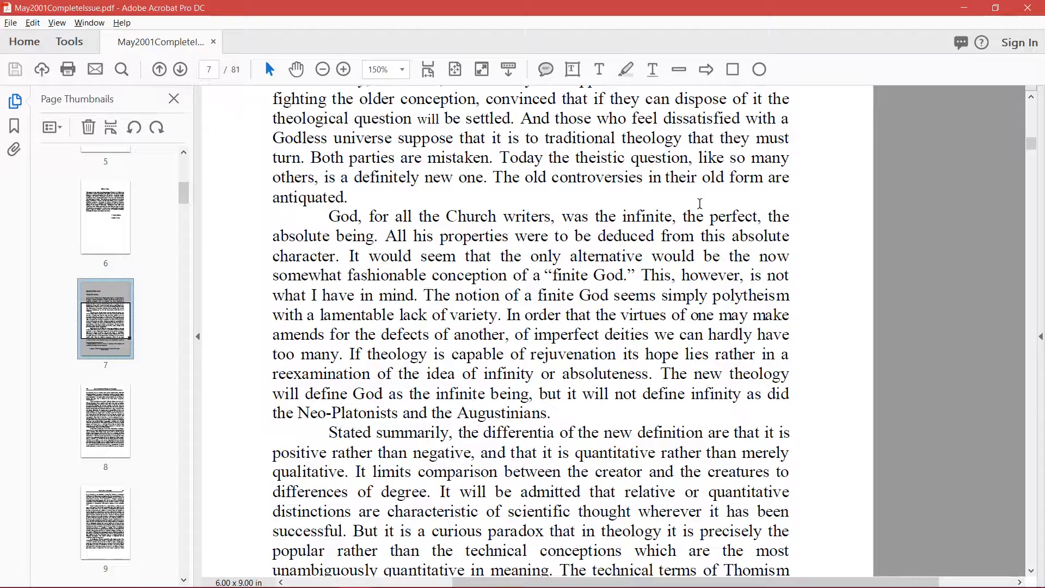
scroll(746, 218, up, 5)
drag(1032, 143, 1040, 106)
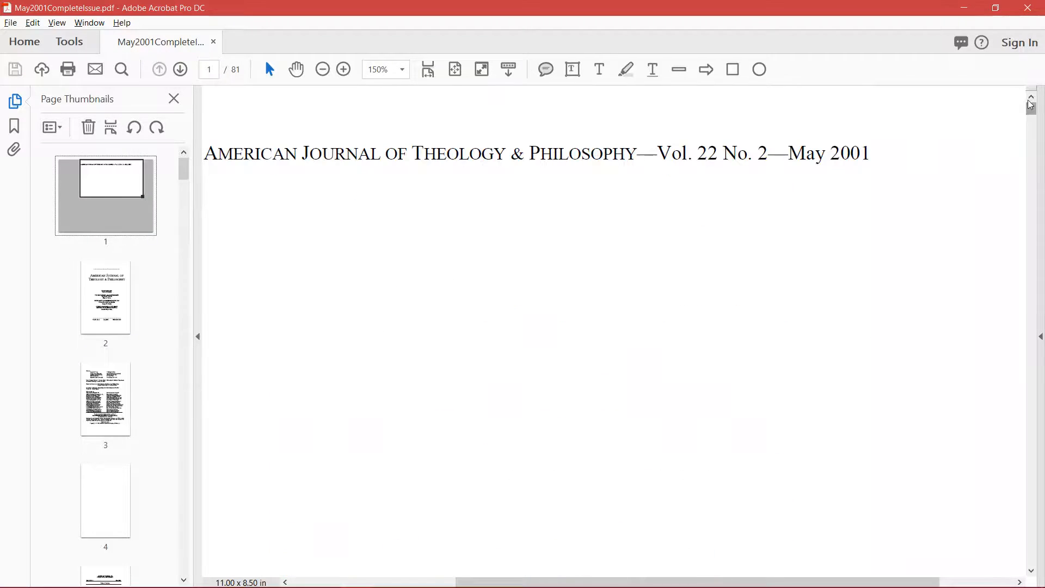
- Go to the "Redefining God" article on page 7 of the PDF and hide the page thumbnails
scroll(107, 313, down, 3)
scroll(107, 313, down, 5)
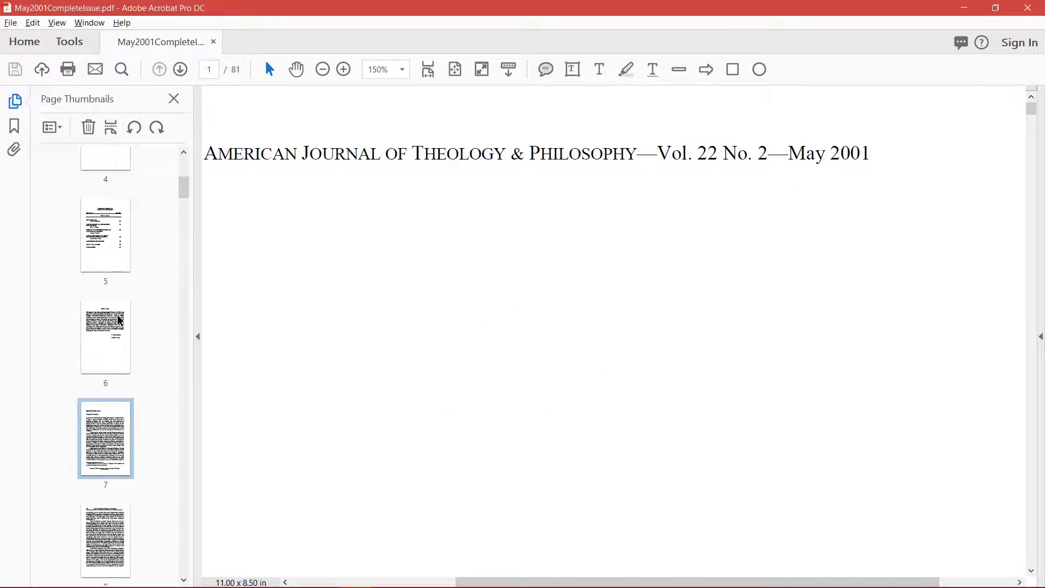
click(114, 282)
scroll(367, 245, down, 1)
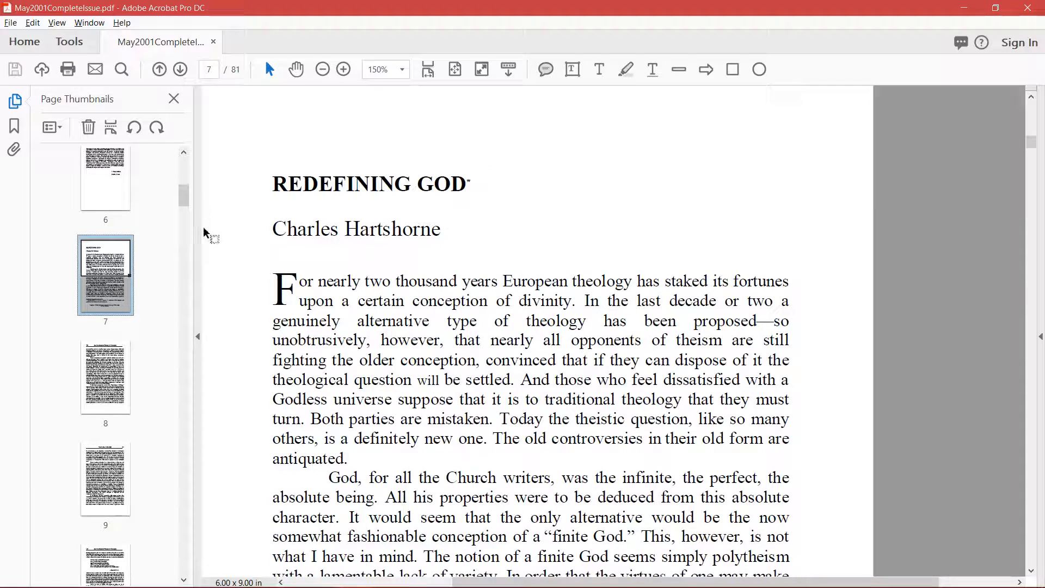
click(201, 269)
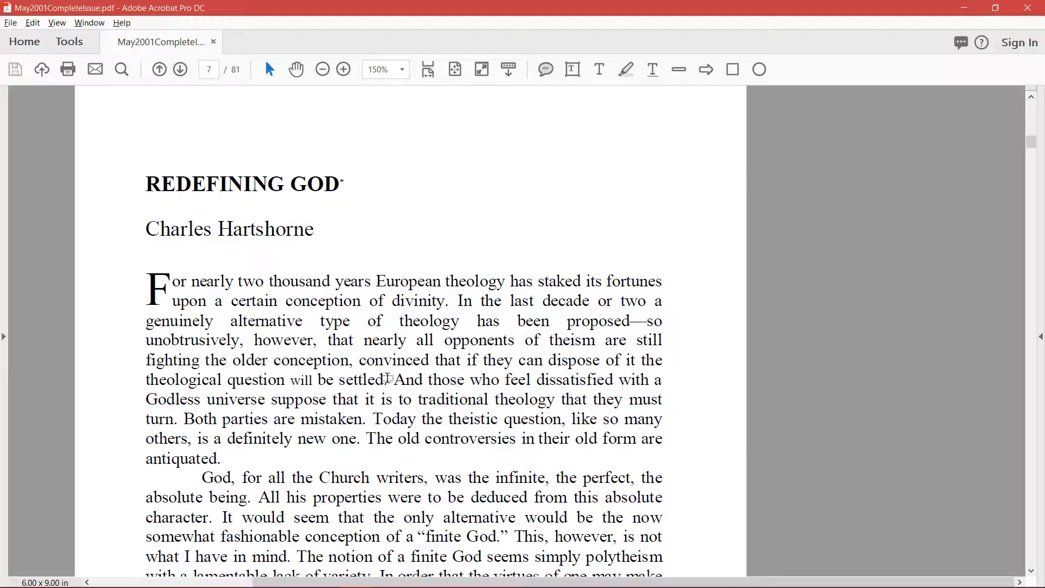
- Switch to the Opera browser and compare the web article's formatting with the "Redefining God" page in the Acrobat PDF
key(alt+Tab)
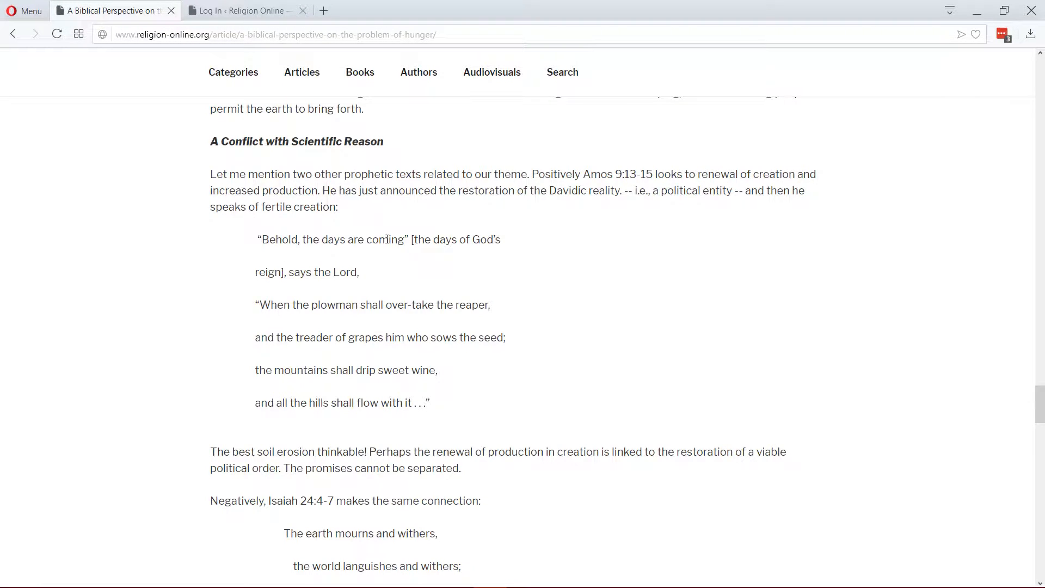
scroll(386, 242, up, 10)
scroll(386, 242, up, 1)
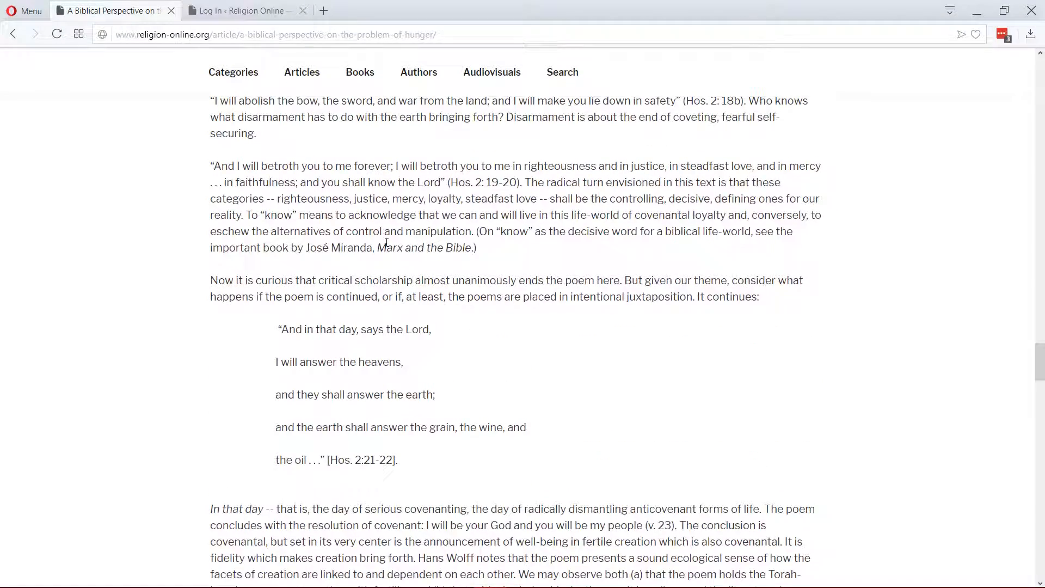
scroll(386, 242, up, 8)
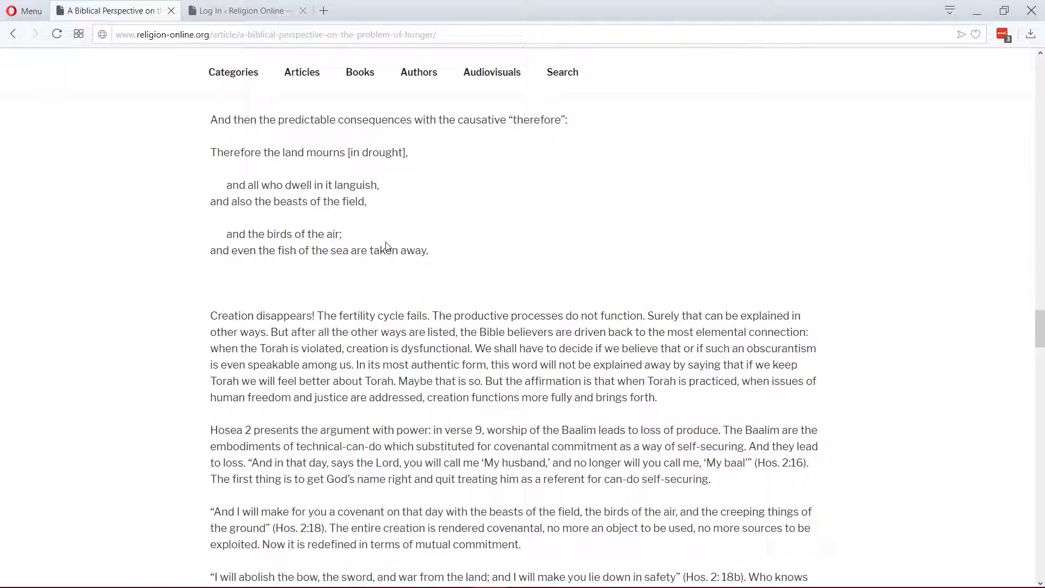
key(alt+Tab)
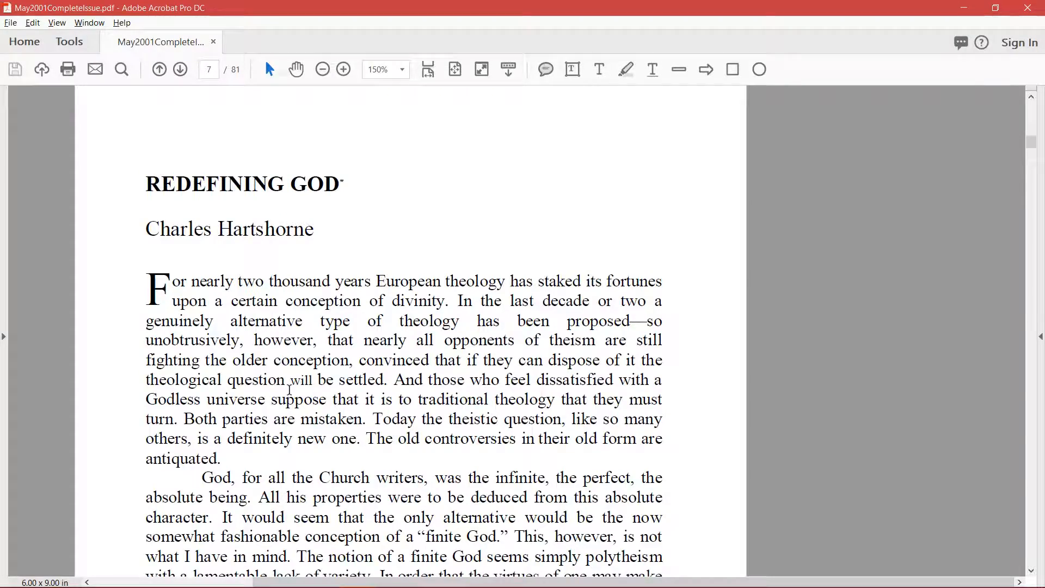
key(alt+Tab)
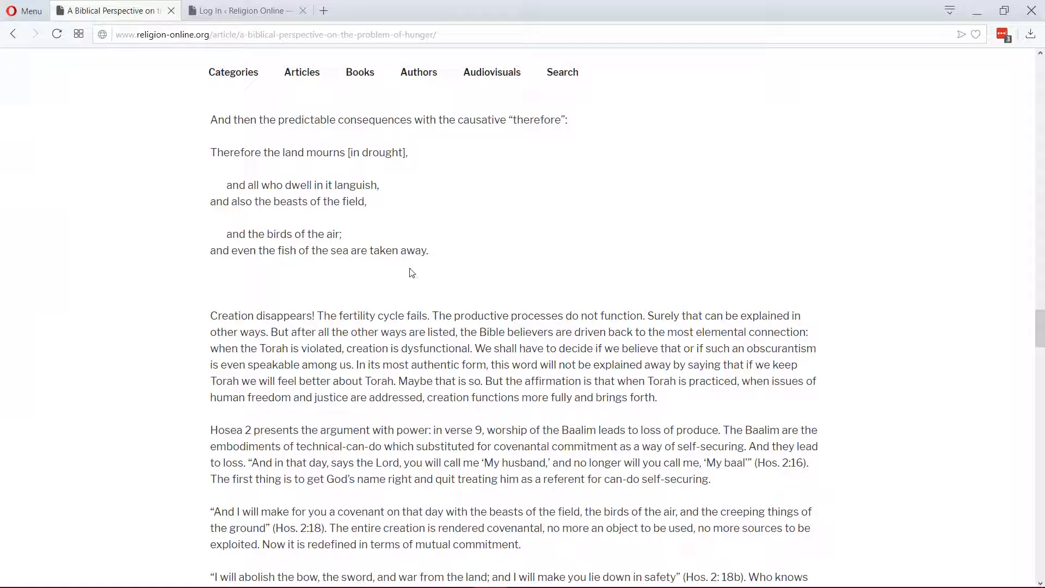
- Switch to Adobe Acrobat and examine the layout of the "Redefining God" article from its title page through page 13, including the indented verse quotation
key(alt+Tab)
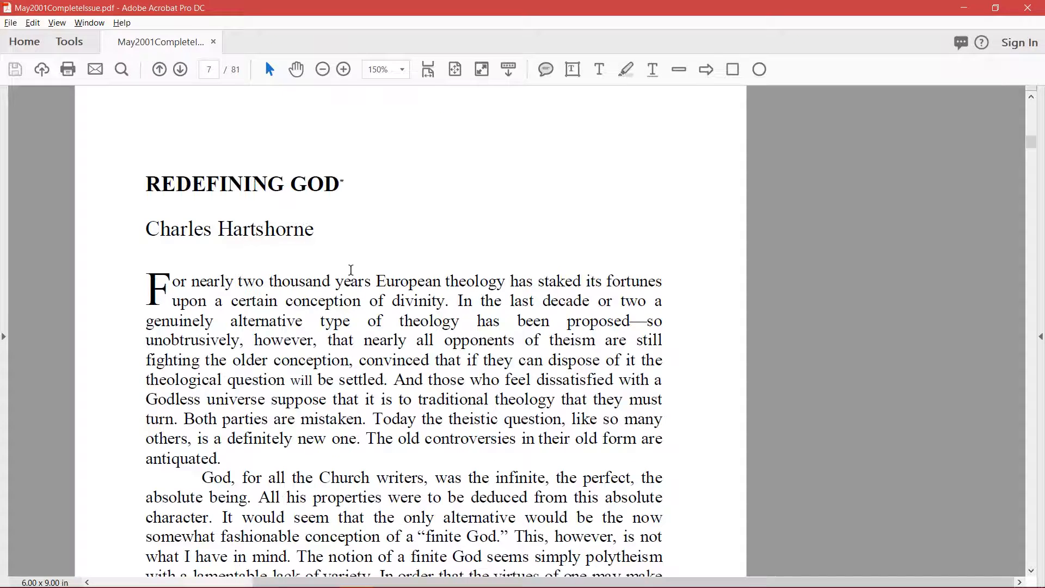
scroll(252, 287, down, 5)
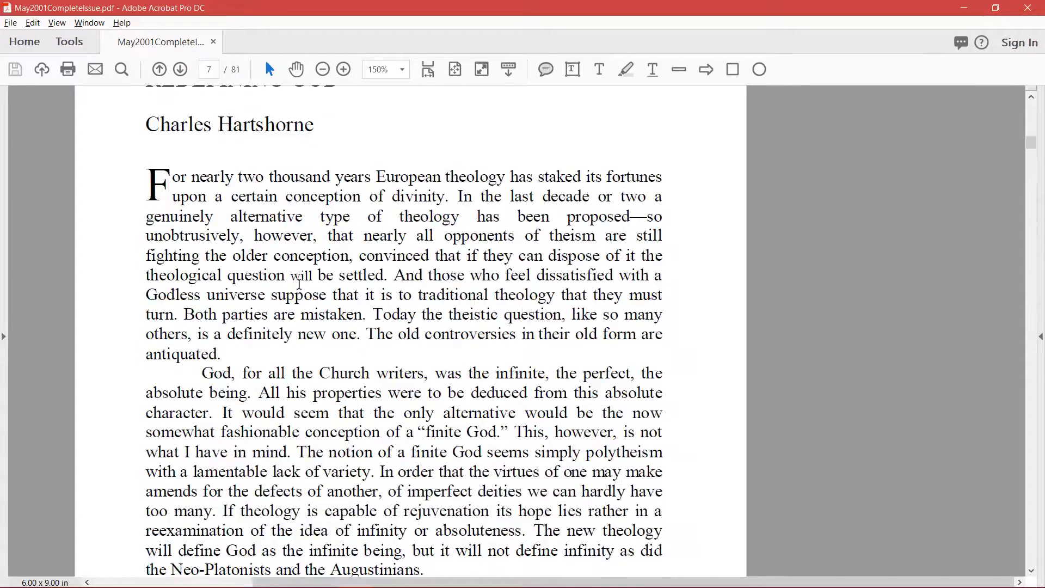
scroll(258, 327, down, 3)
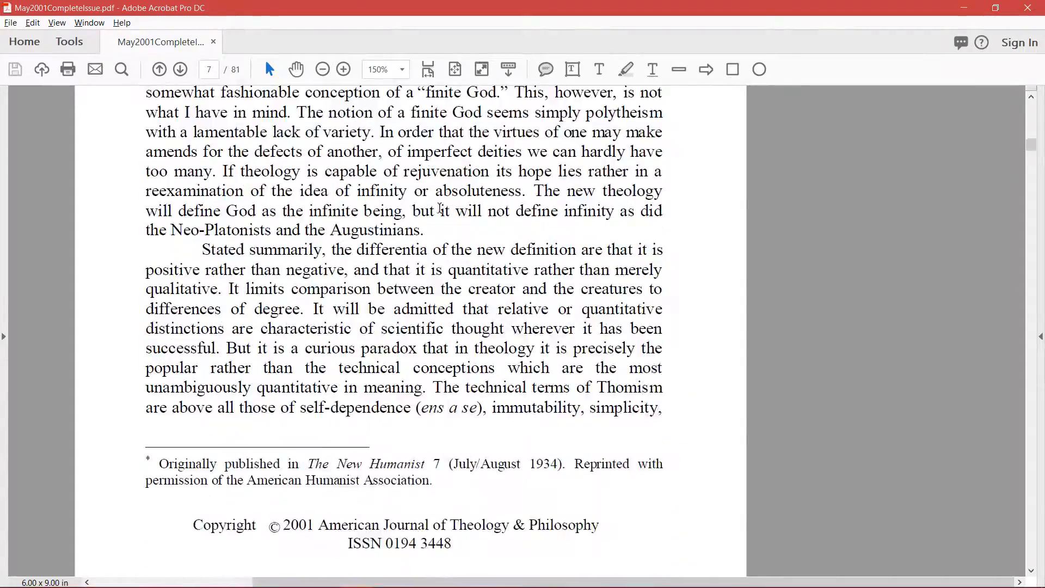
scroll(373, 399, down, 8)
scroll(373, 399, down, 15)
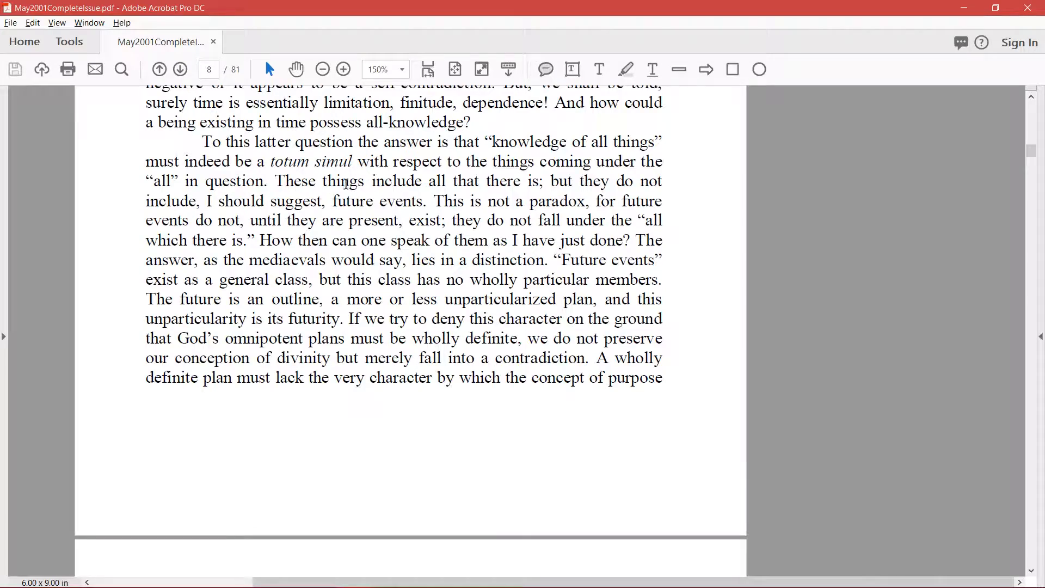
scroll(333, 211, down, 15)
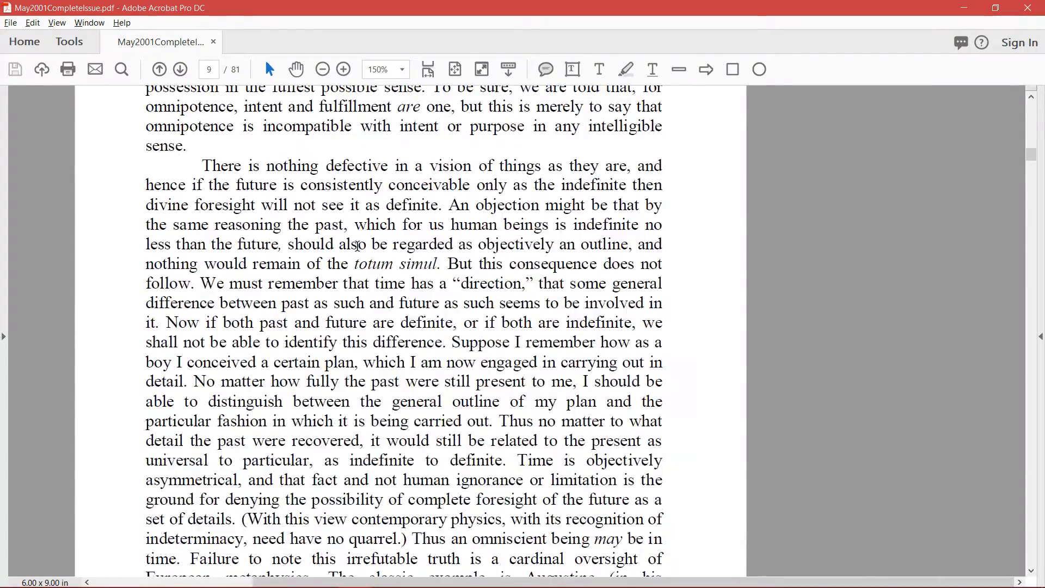
scroll(377, 269, down, 2)
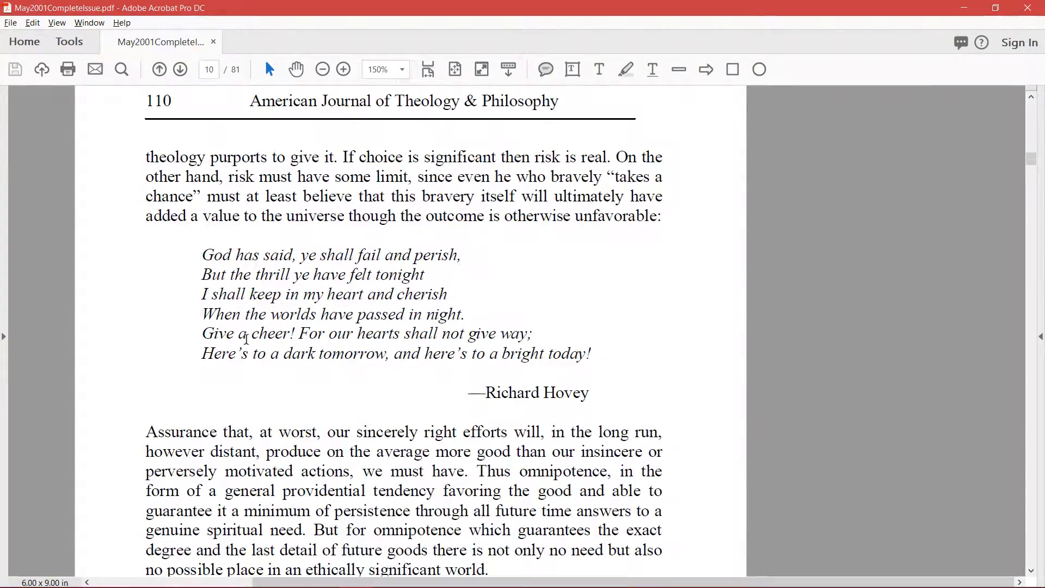
scroll(352, 361, down, 8)
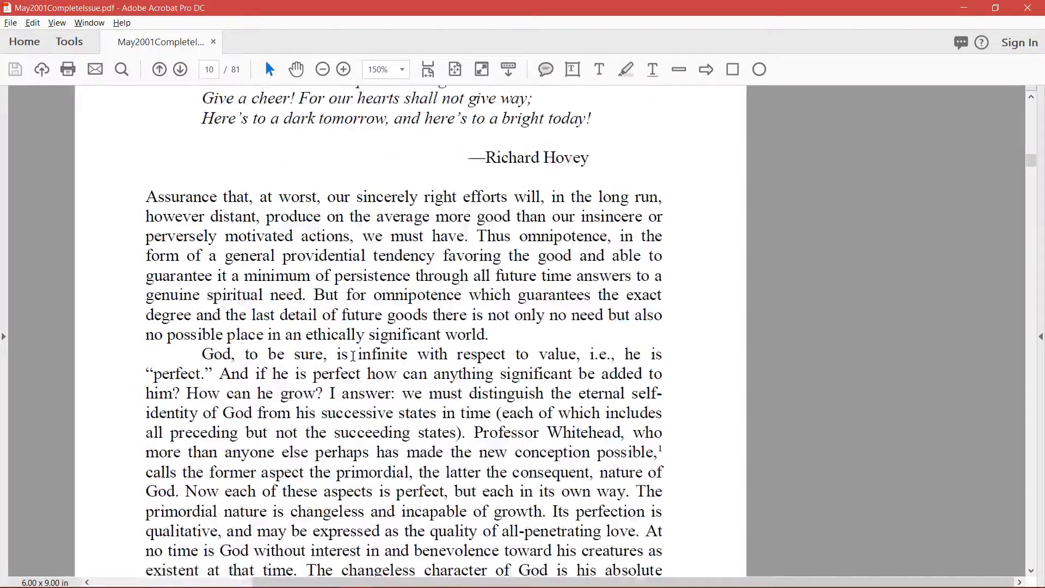
scroll(353, 360, down, 11)
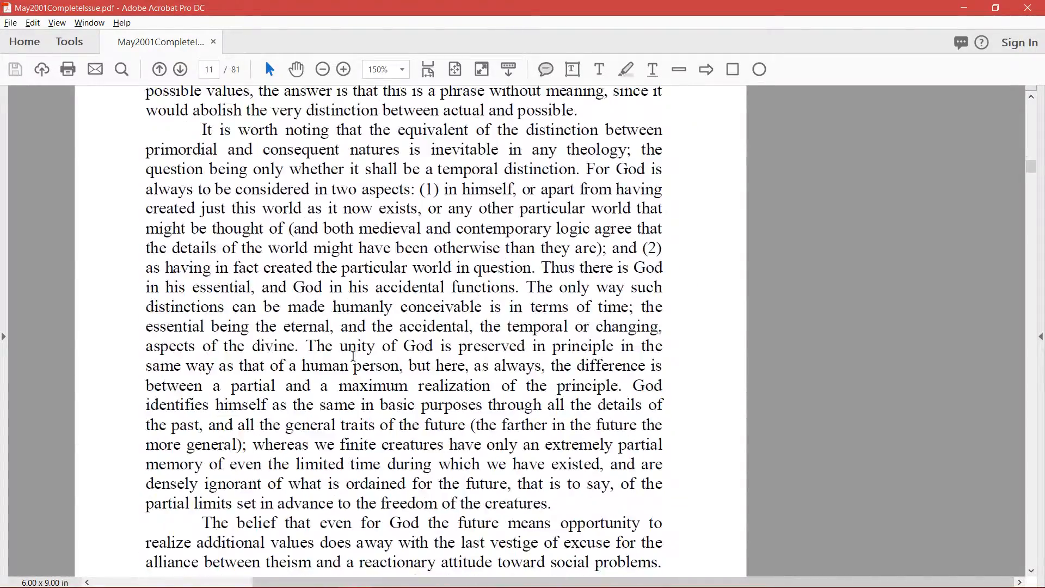
scroll(353, 361, down, 14)
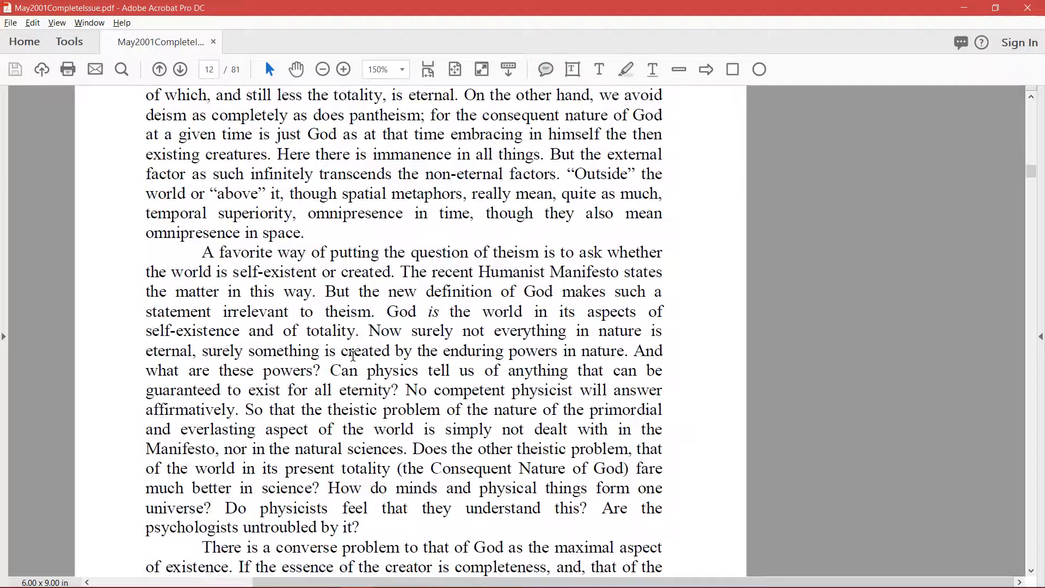
scroll(352, 357, down, 6)
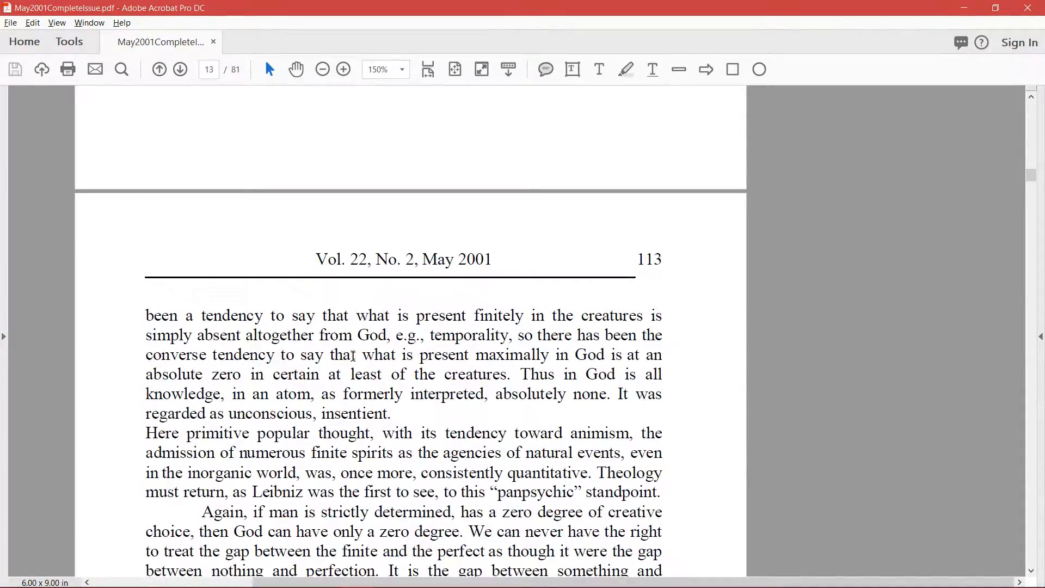
- Return to the article's first page and try selecting the text from the title through the opening paragraph, clearing the selection again
scroll(817, 214, up, 4)
scroll(816, 213, up, 20)
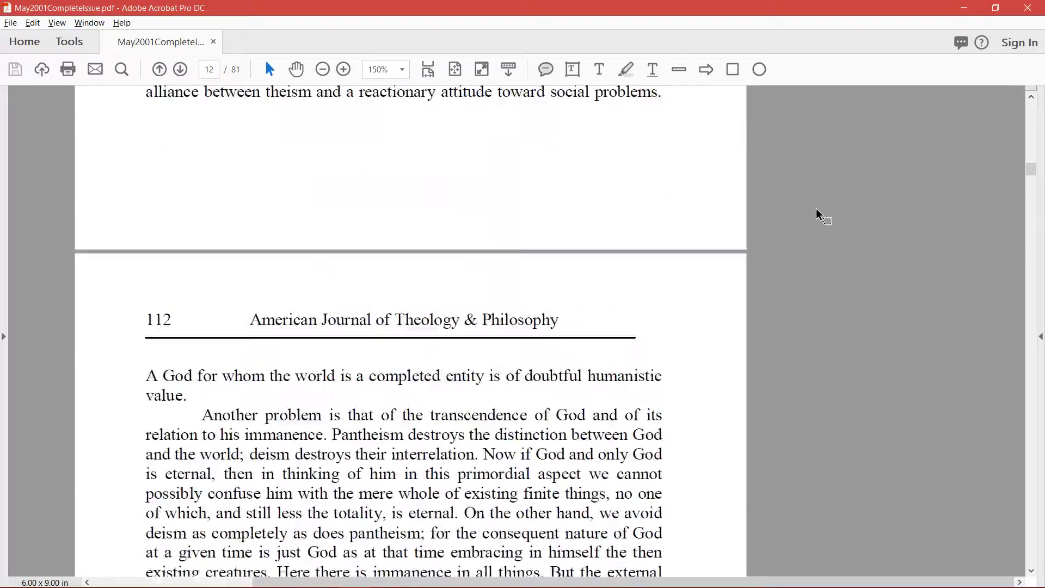
scroll(817, 213, up, 18)
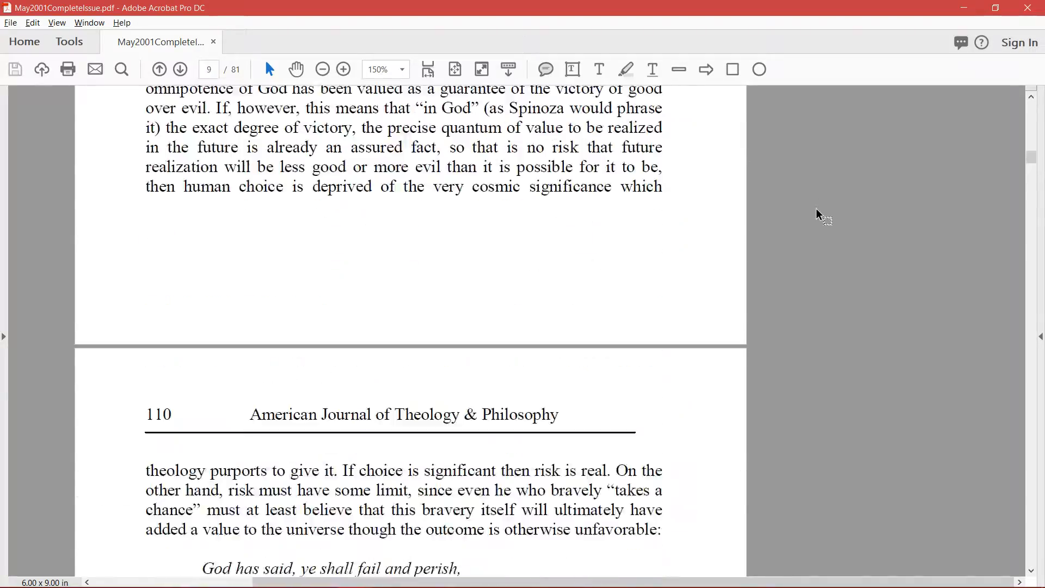
scroll(281, 248, up, 20)
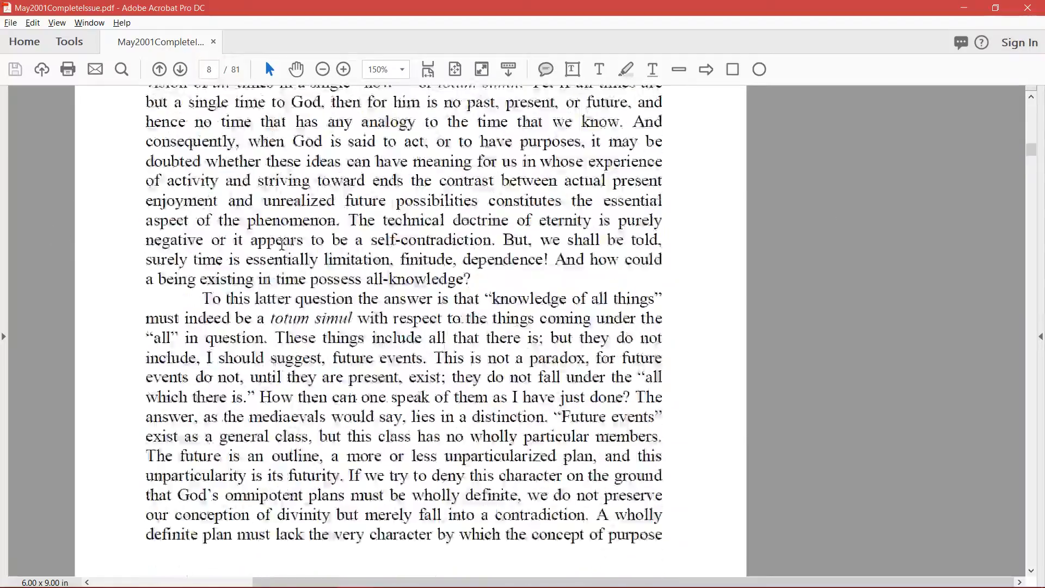
scroll(146, 233, up, 10)
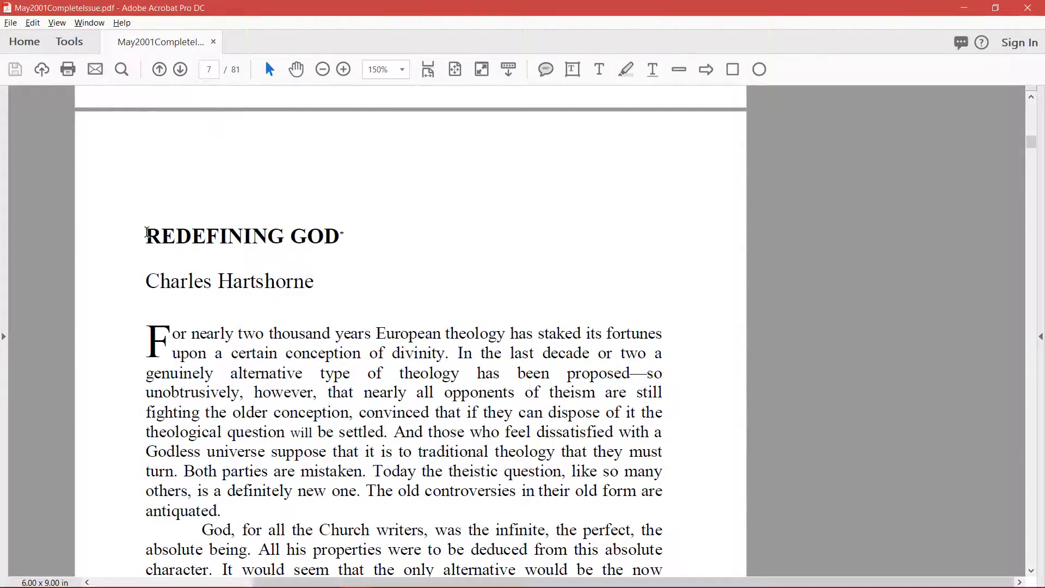
drag(147, 233, 193, 509)
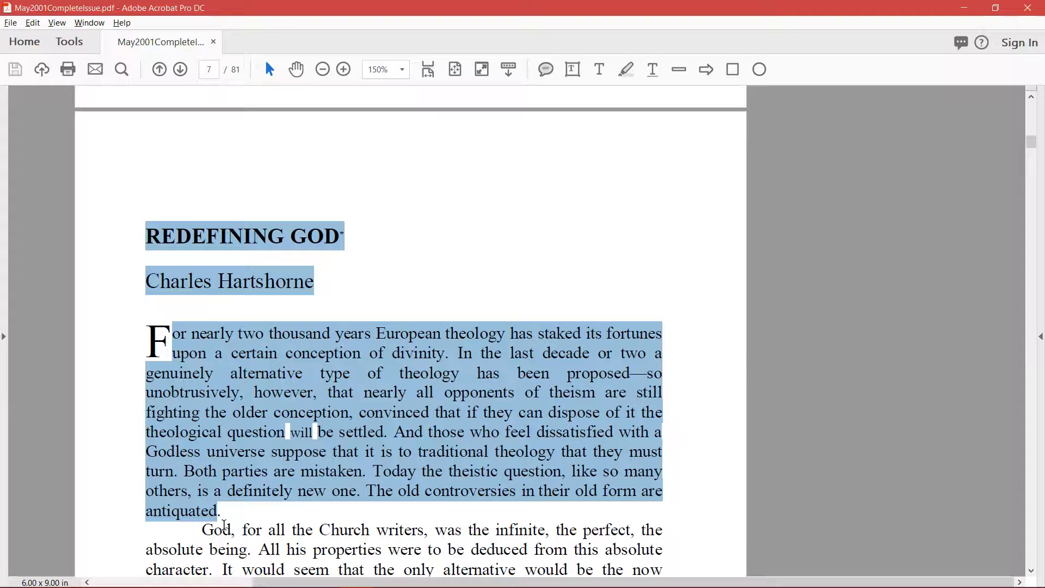
click(181, 279)
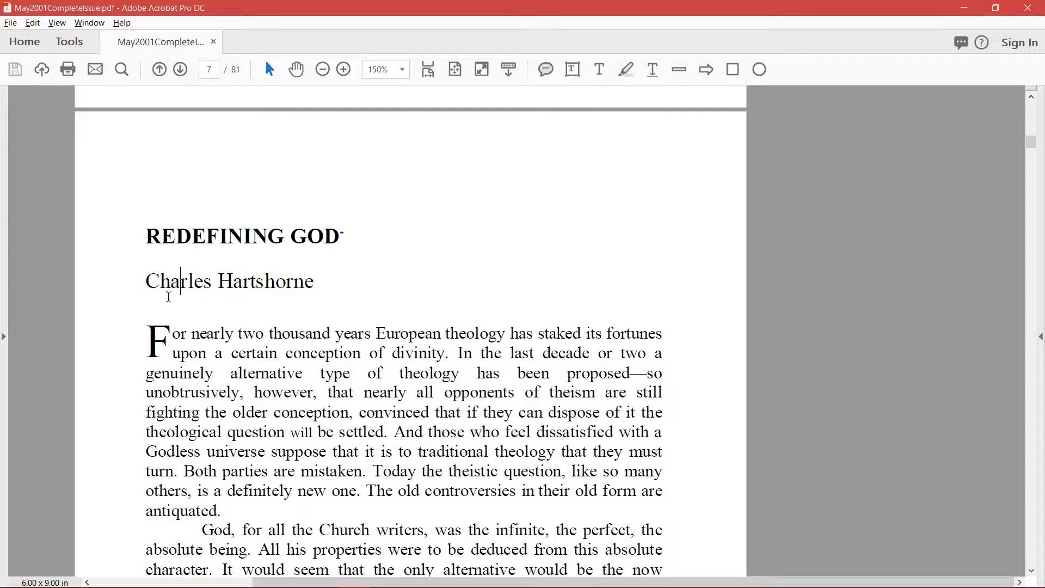
scroll(427, 373, down, 1)
scroll(427, 373, down, 3)
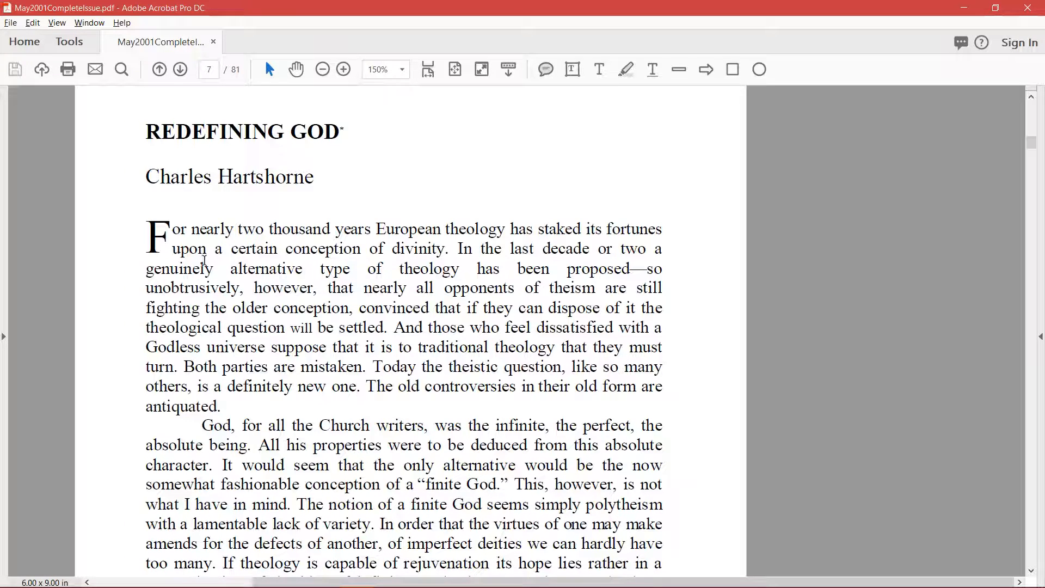
scroll(200, 265, up, 2)
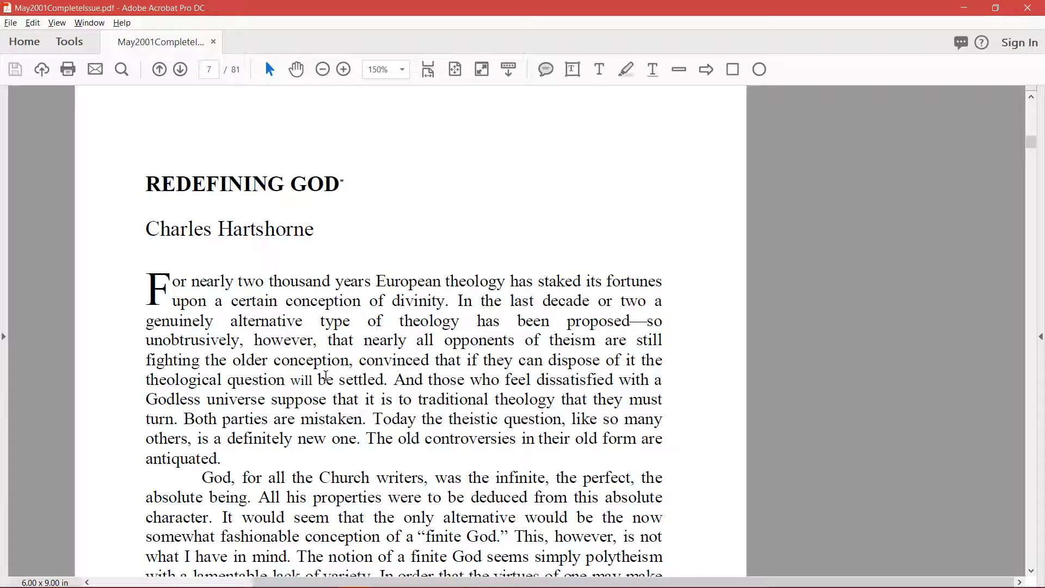
- Switch to Microsoft Word and open the recent file May2001CompleteIssue.pdf, converting it to an editable document
mouse_move(310, 577)
click(253, 574)
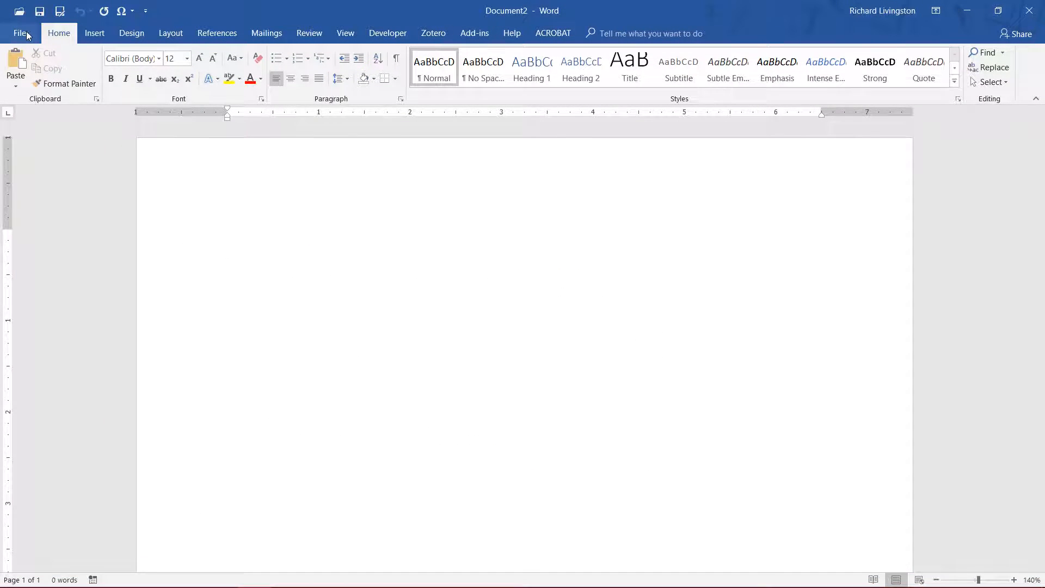
click(27, 33)
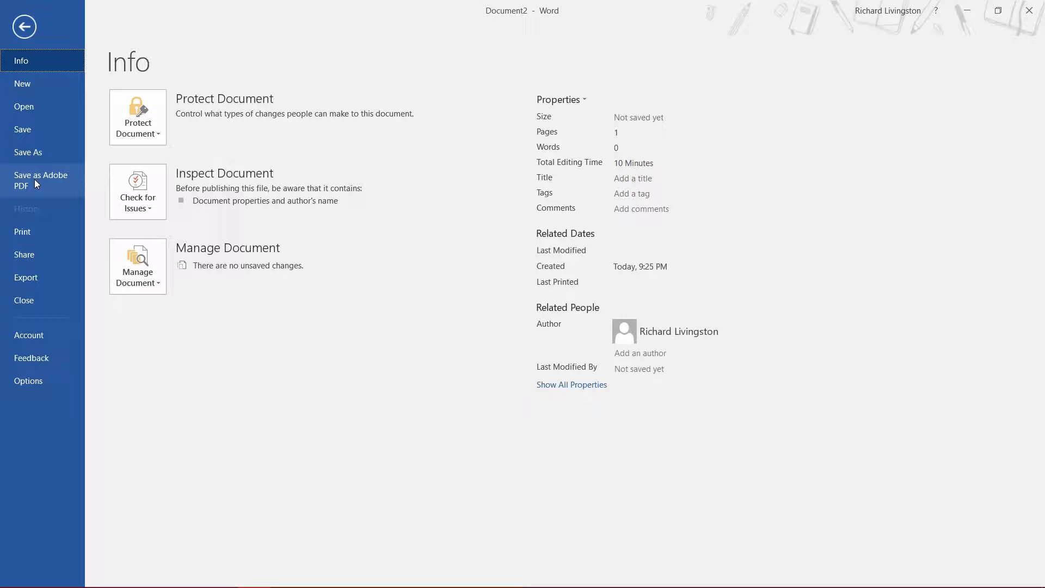
click(25, 106)
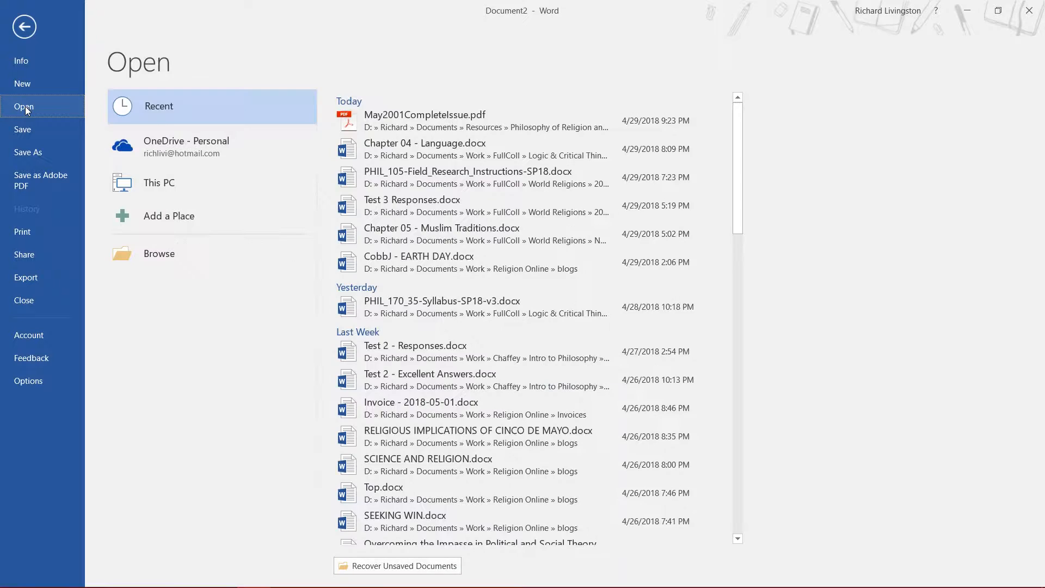
click(397, 116)
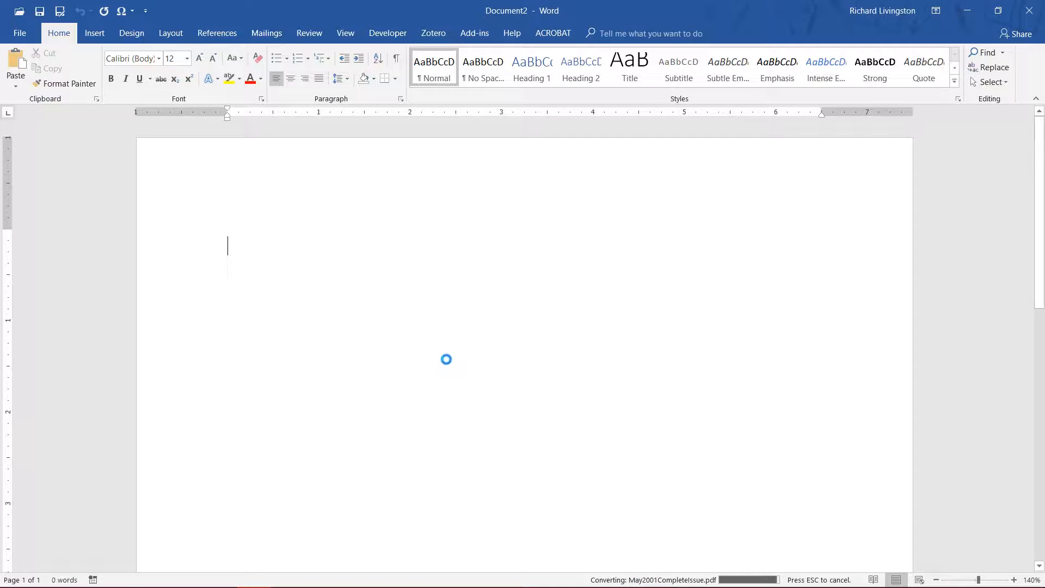
- Examine the converted document's layout from the front matter and editorial board listing to the start of the "Redefining God" article
scroll(311, 271, down, 10)
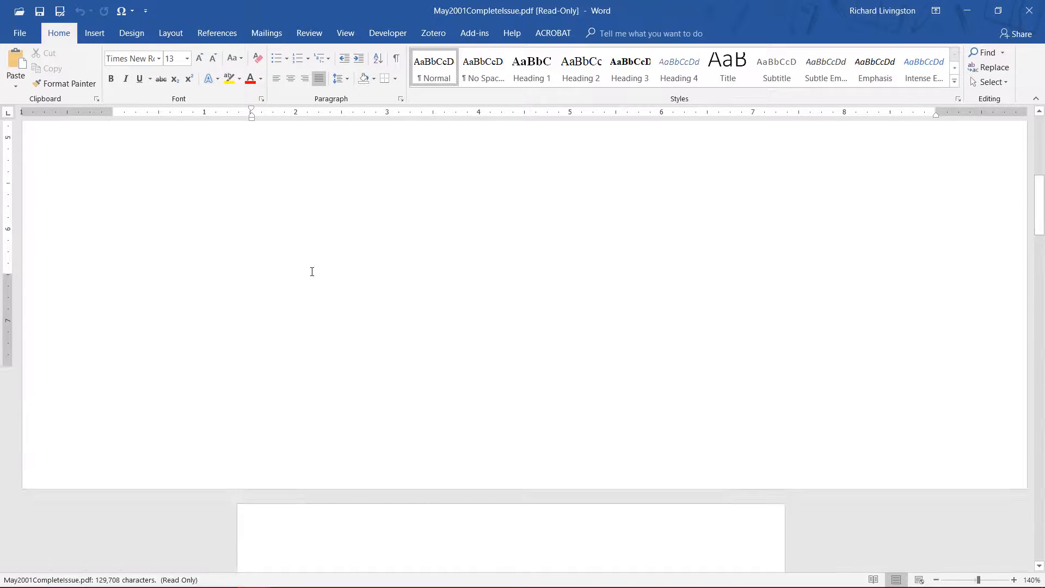
scroll(311, 272, down, 15)
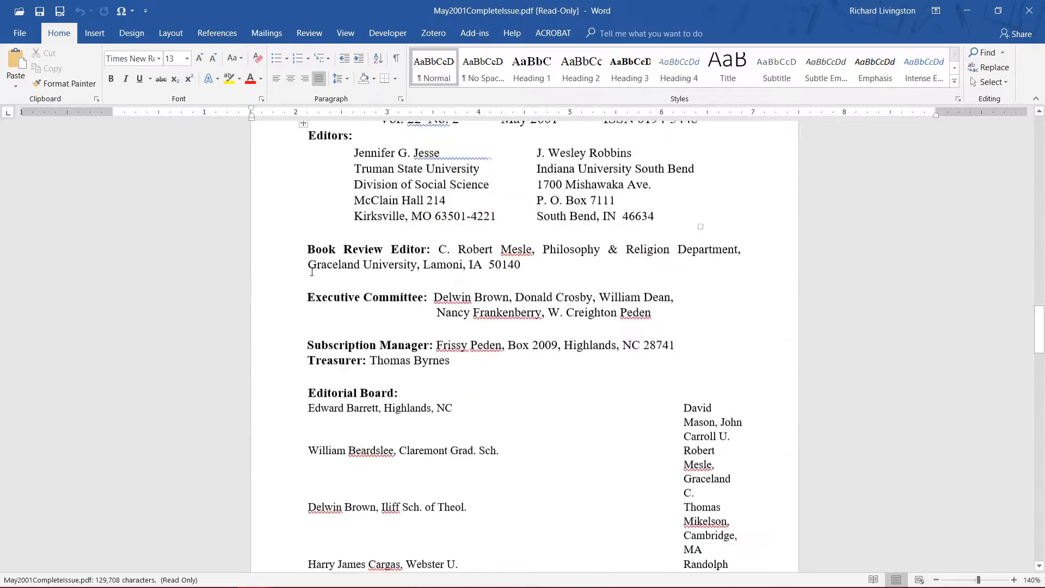
scroll(690, 317, up, 1)
scroll(689, 317, up, 5)
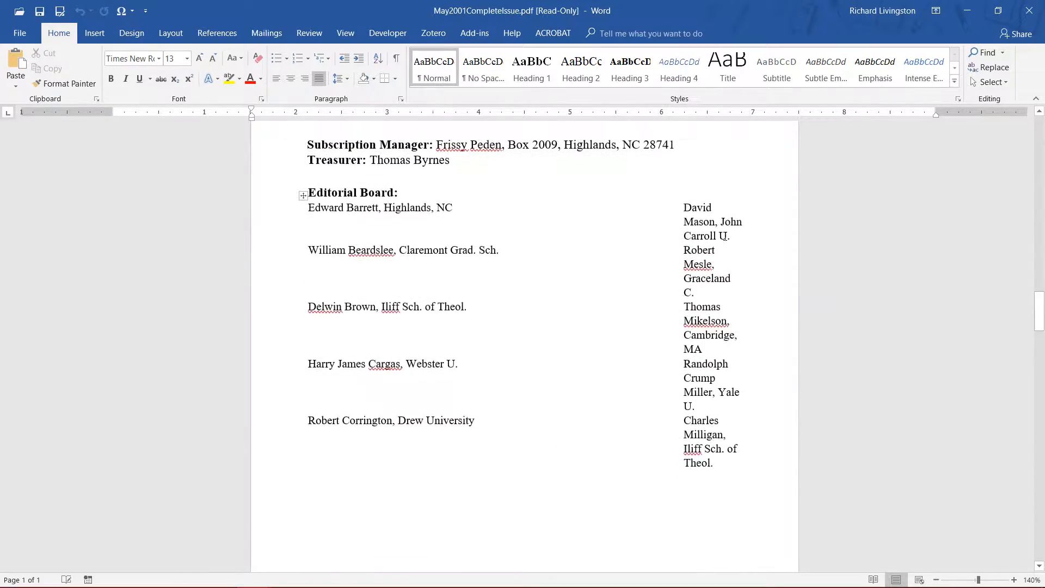
scroll(537, 272, down, 12)
scroll(537, 272, down, 12)
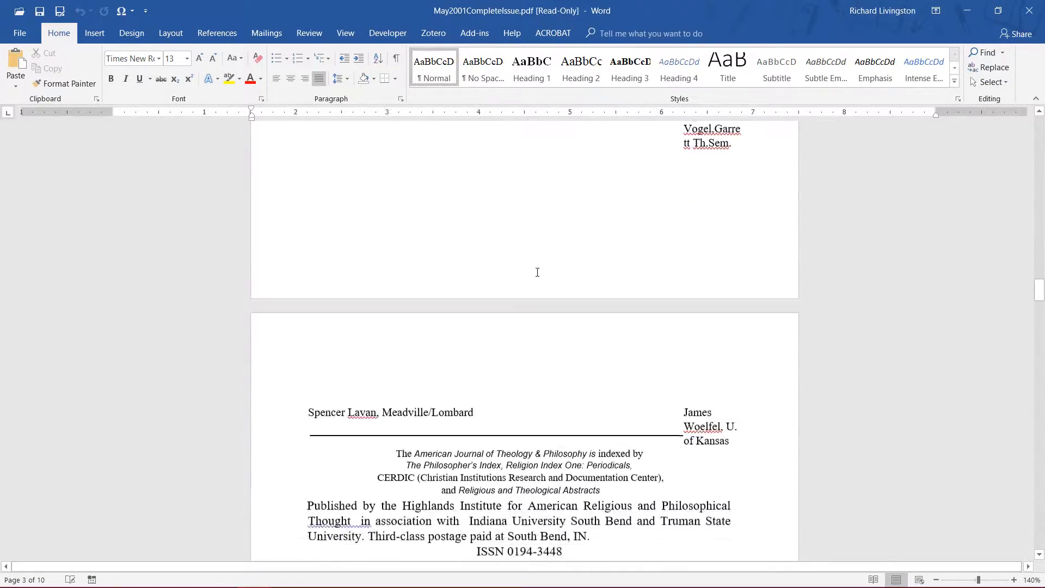
scroll(537, 272, up, 4)
scroll(537, 272, down, 12)
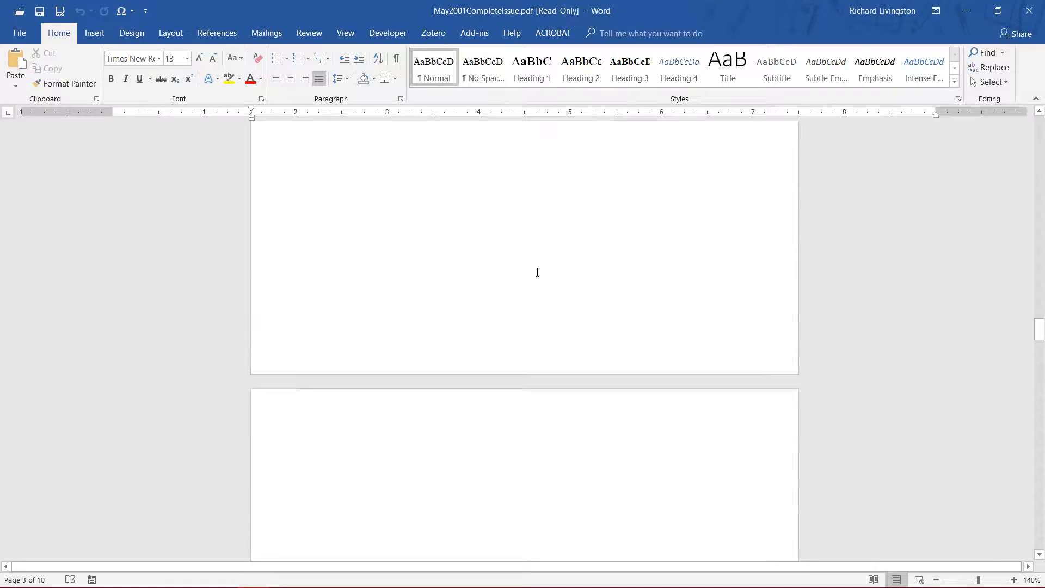
scroll(537, 273, down, 15)
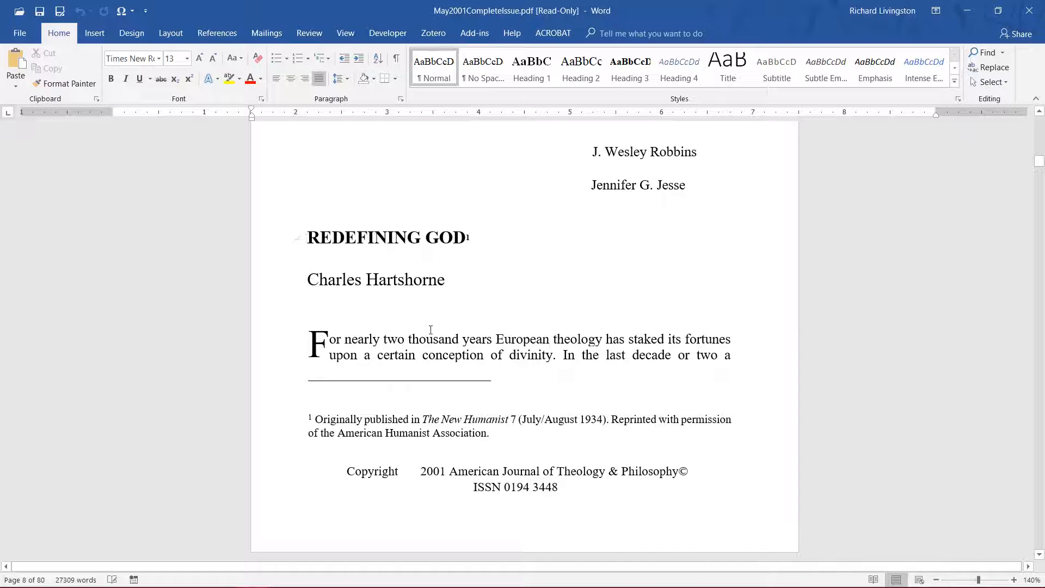
- Delete all content before the "Redefining God" heading and check the article's opening page
scroll(373, 297, up, 5)
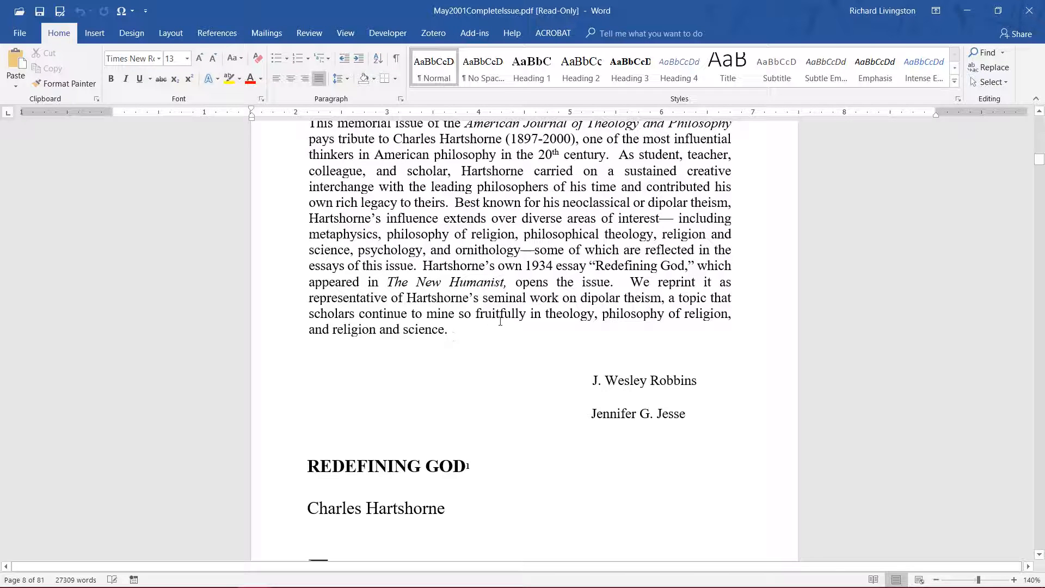
click(308, 463)
scroll(459, 412, down, 5)
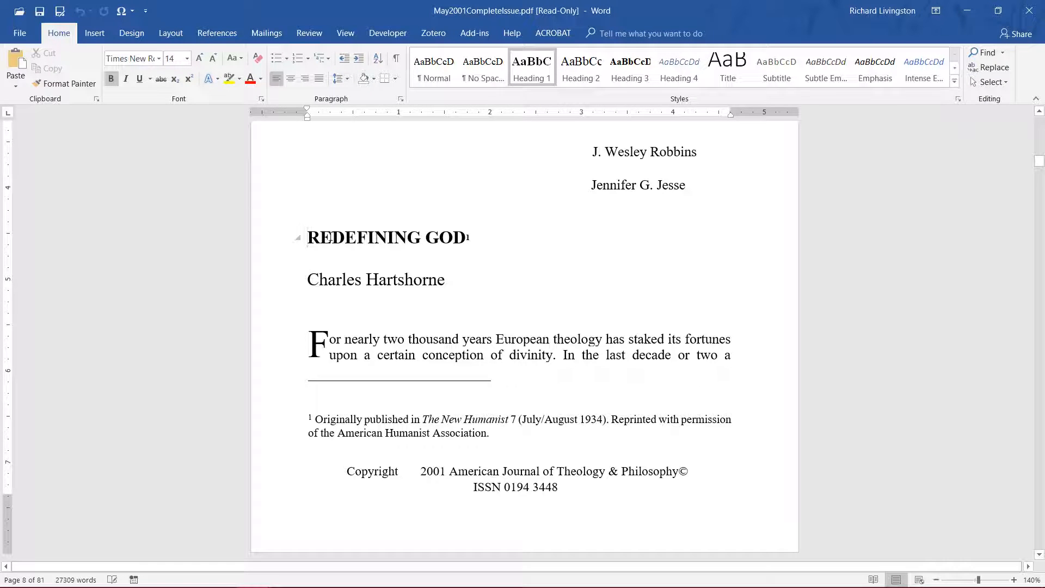
scroll(331, 238, up, 5)
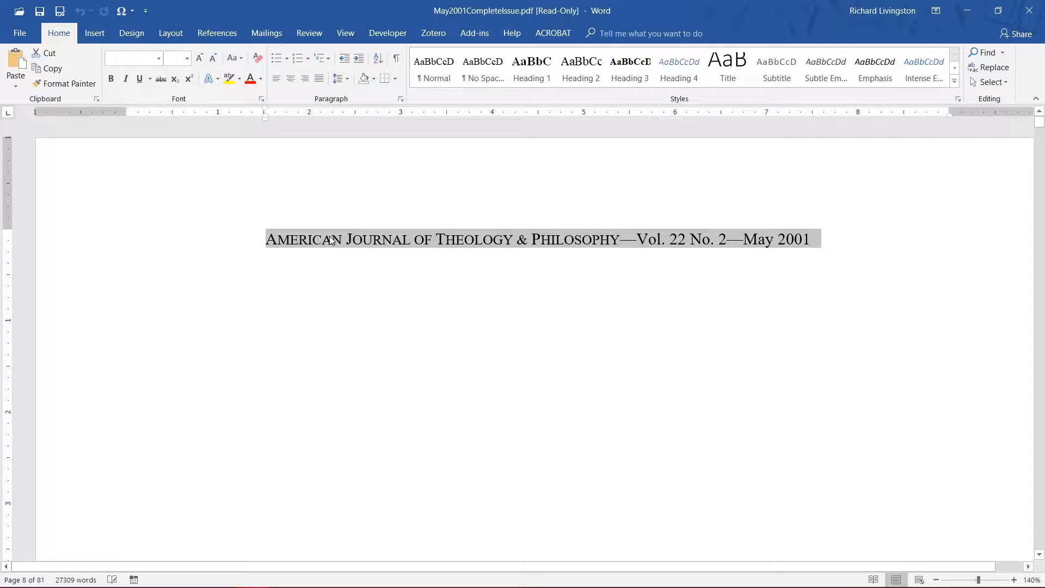
shift+click(330, 240)
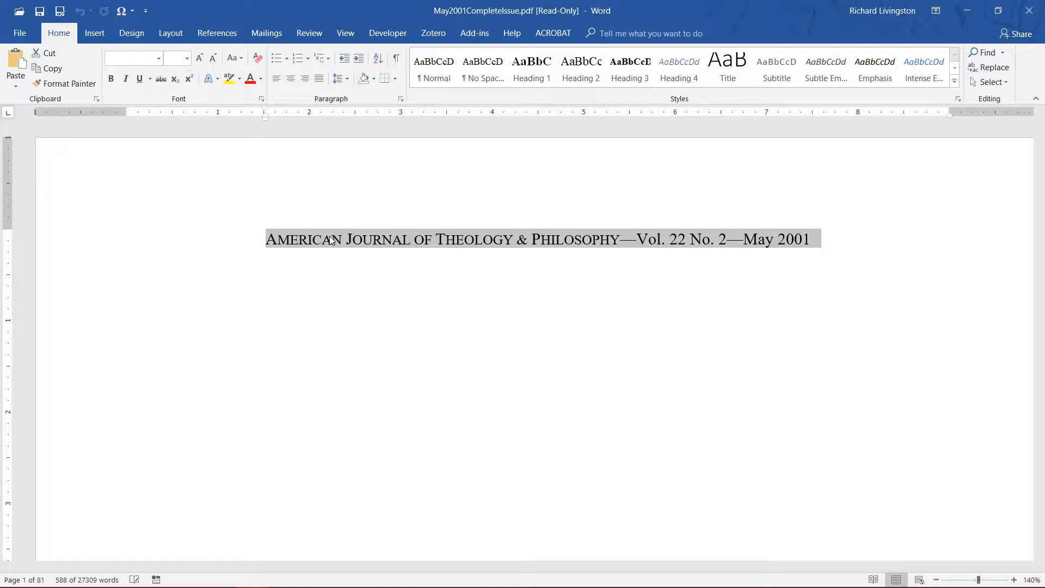
key(Delete)
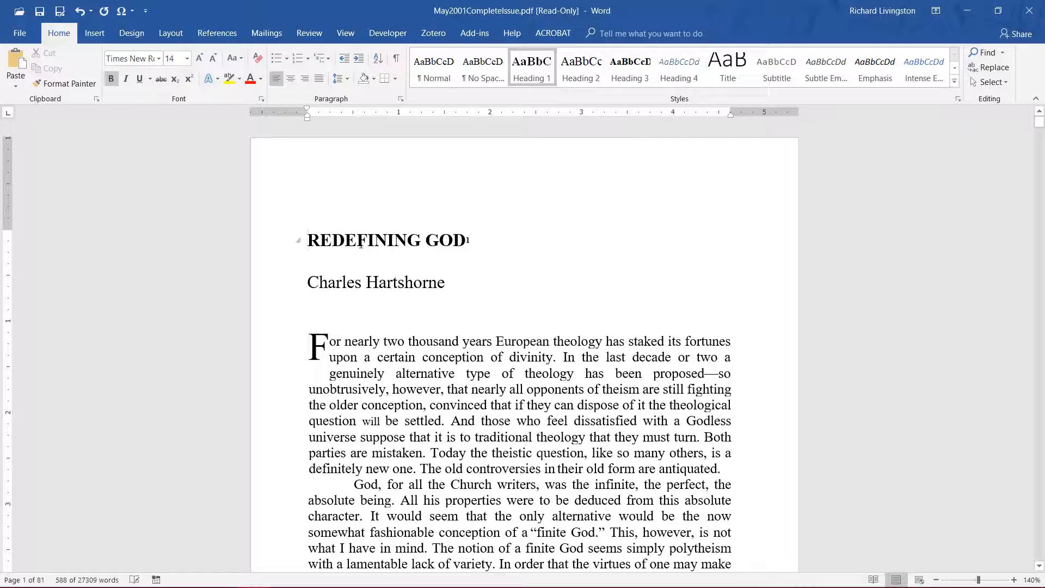
scroll(343, 252, down, 5)
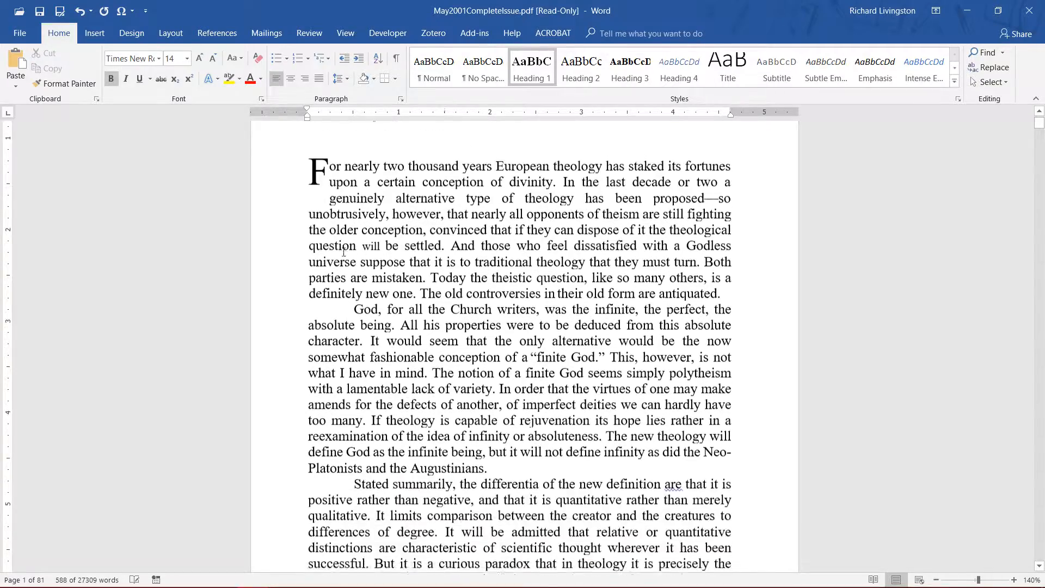
scroll(344, 252, up, 5)
scroll(341, 253, down, 8)
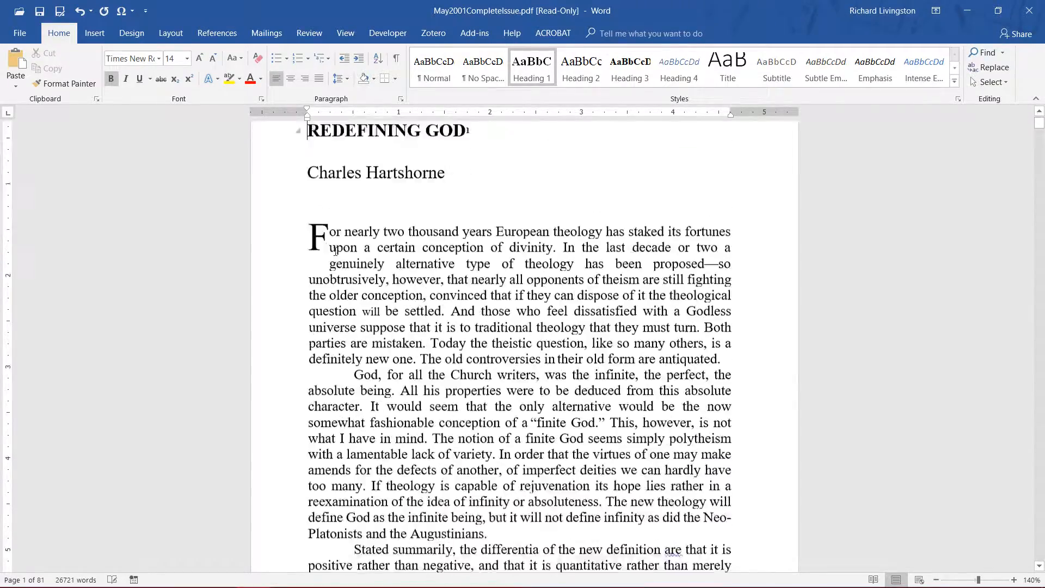
- Delete the break after "simplicity," on the second page to join the text with its continuation, "immateriality, and pure actuality"
scroll(336, 254, up, 8)
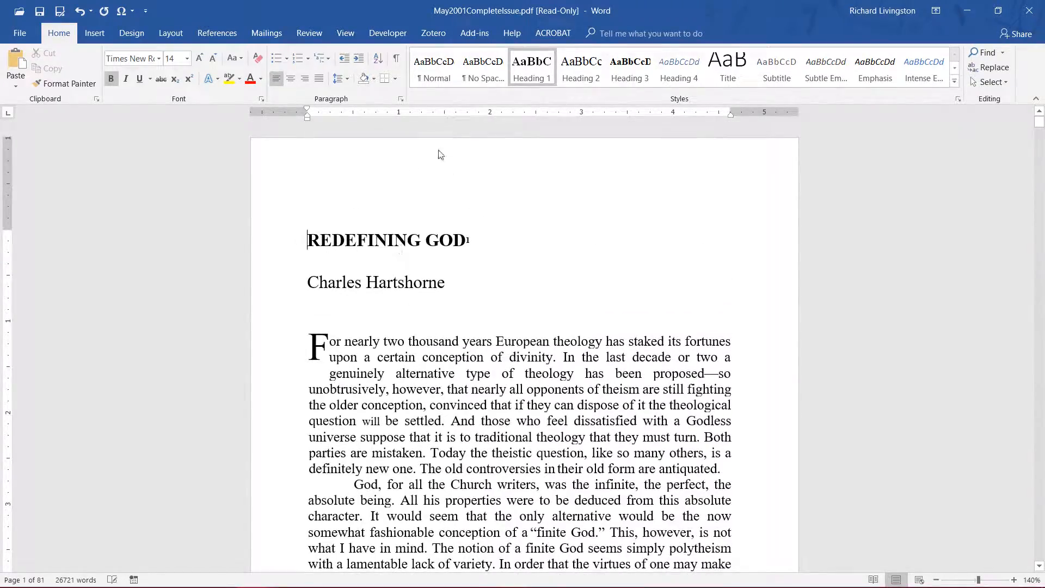
scroll(398, 263, down, 10)
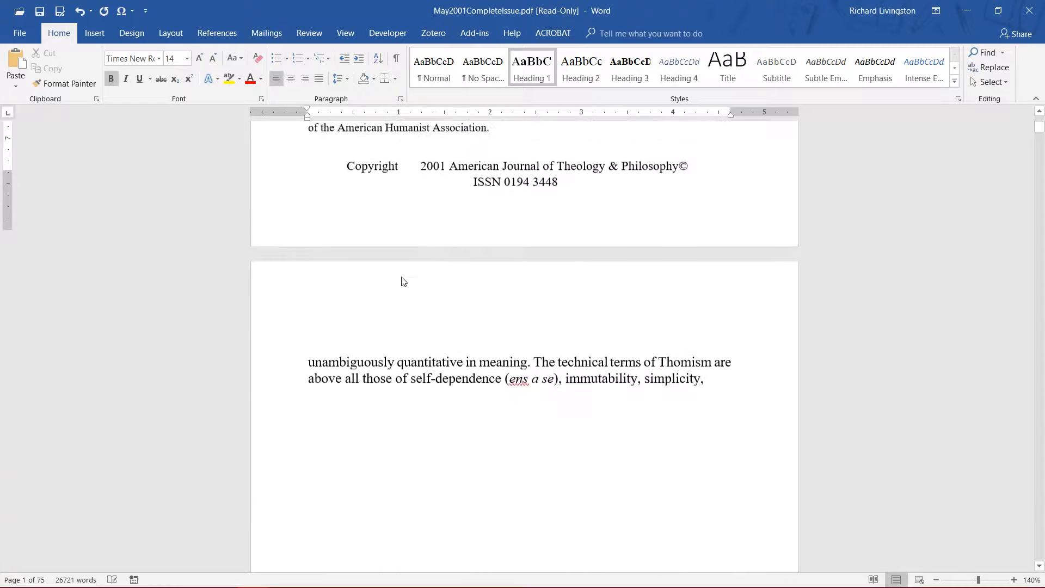
scroll(399, 279, down, 2)
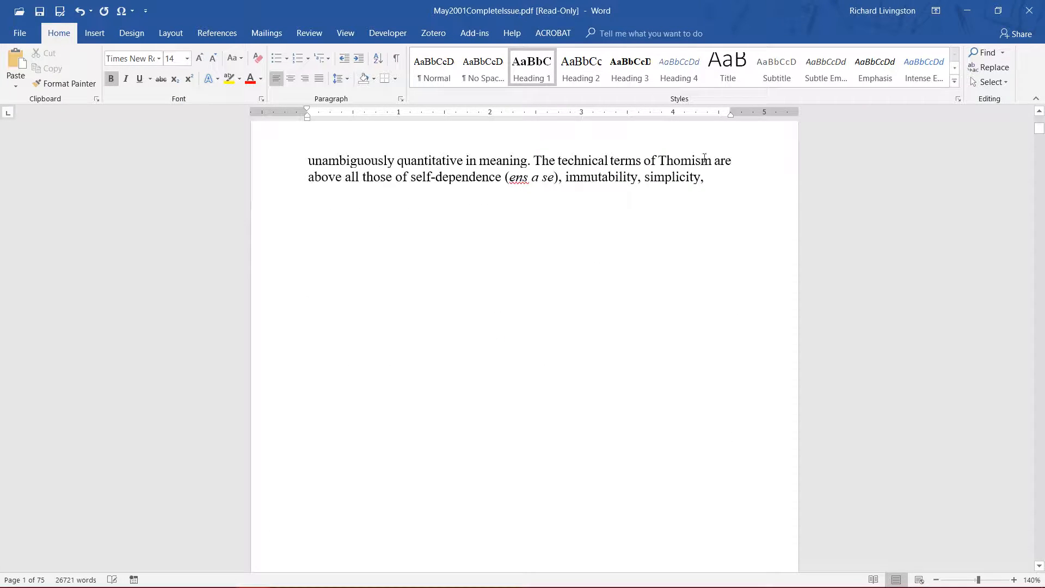
click(639, 224)
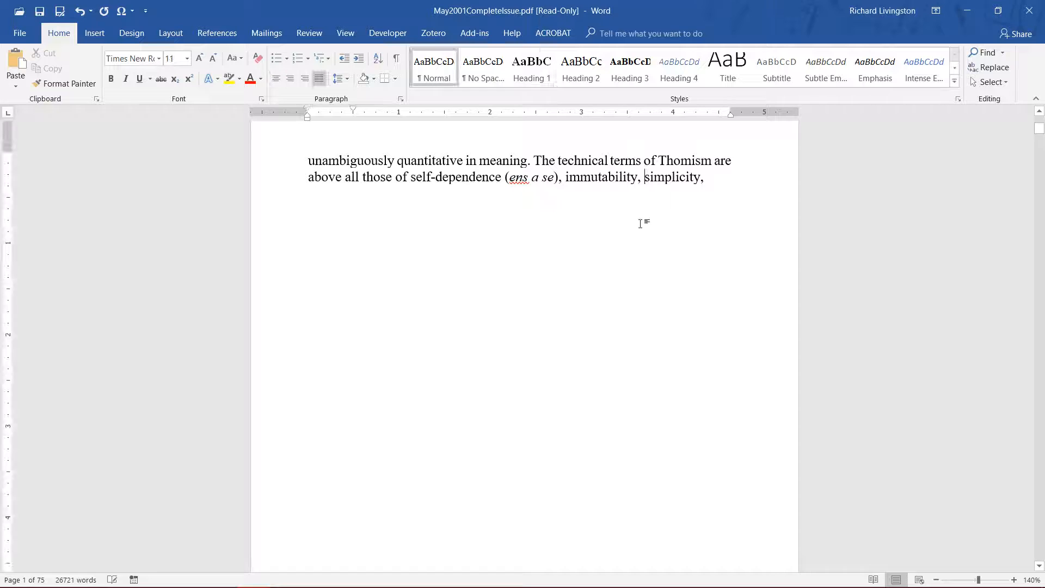
scroll(631, 229, down, 6)
scroll(631, 238, up, 1)
scroll(631, 237, up, 5)
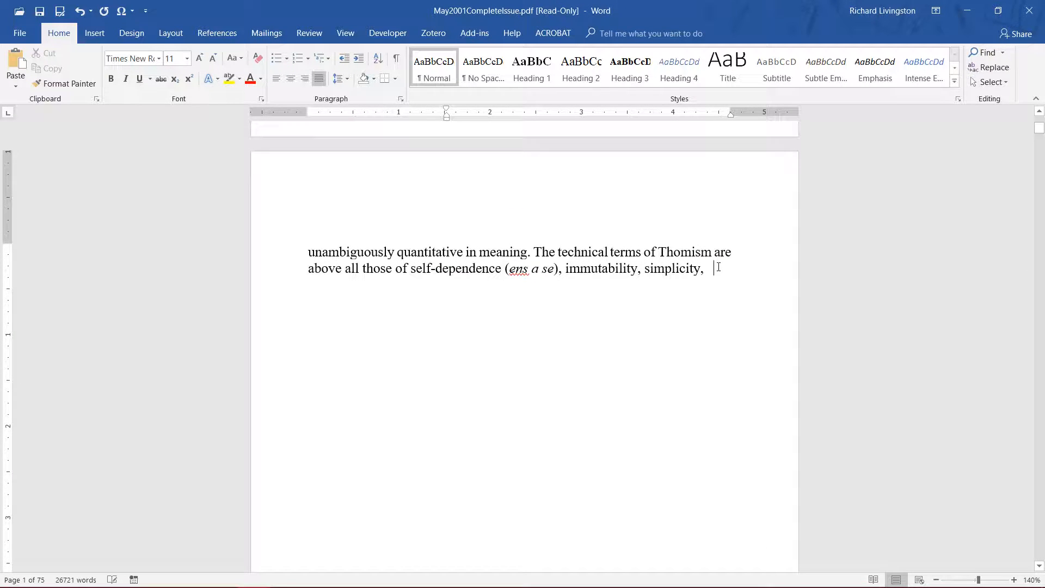
key(Delete)
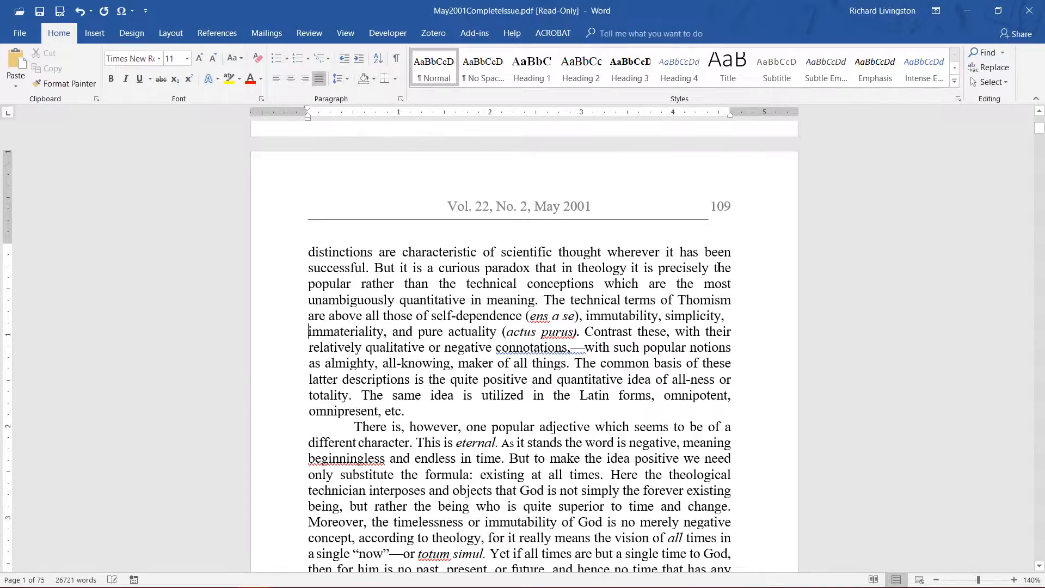
- Delete everything from the heading "The New Physics and Hartshorne's Dipolar Theism" to the end of the document
scroll(595, 216, up, 10)
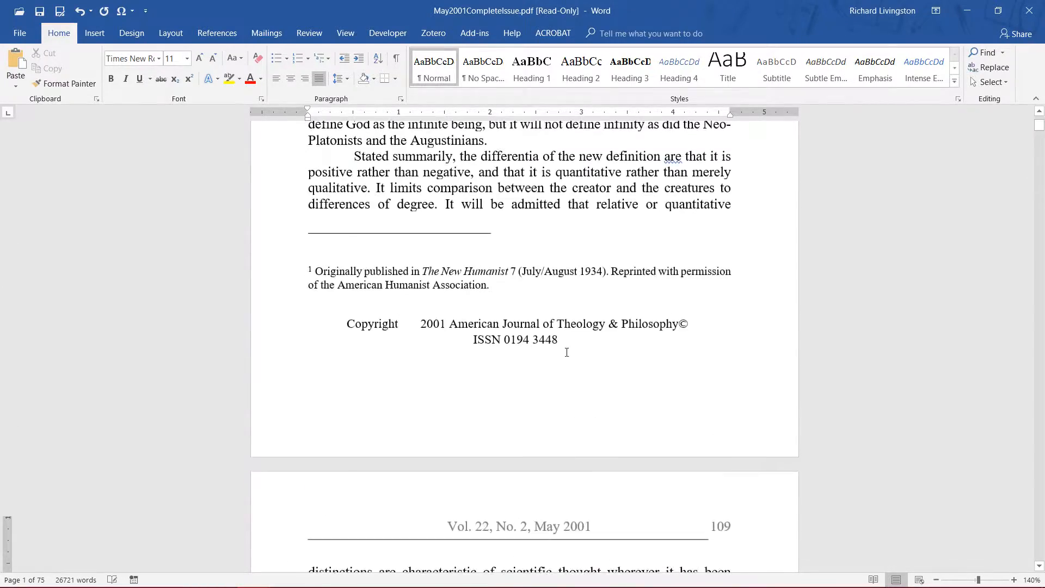
scroll(567, 353, down, 10)
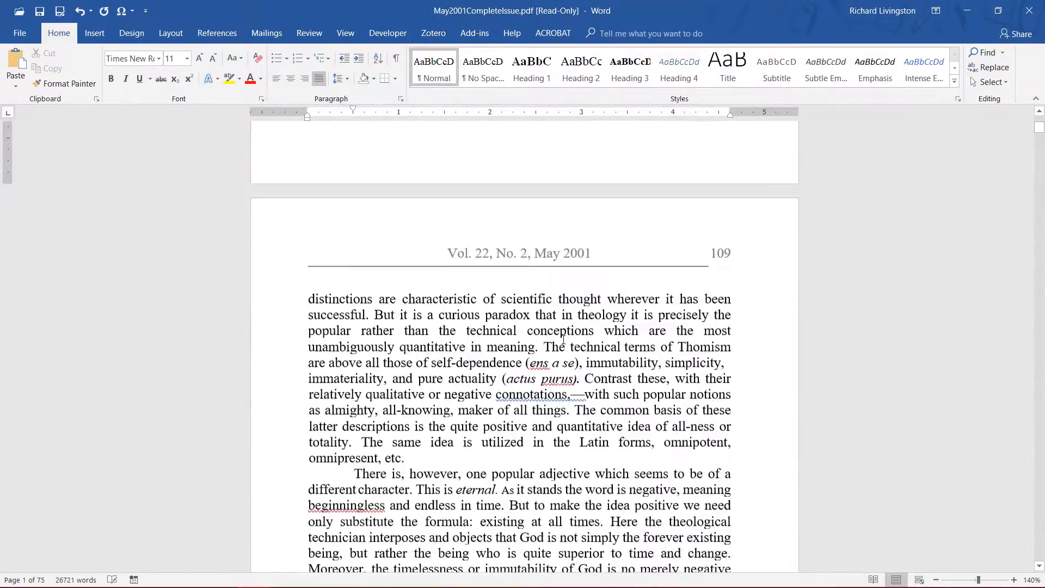
scroll(563, 339, down, 20)
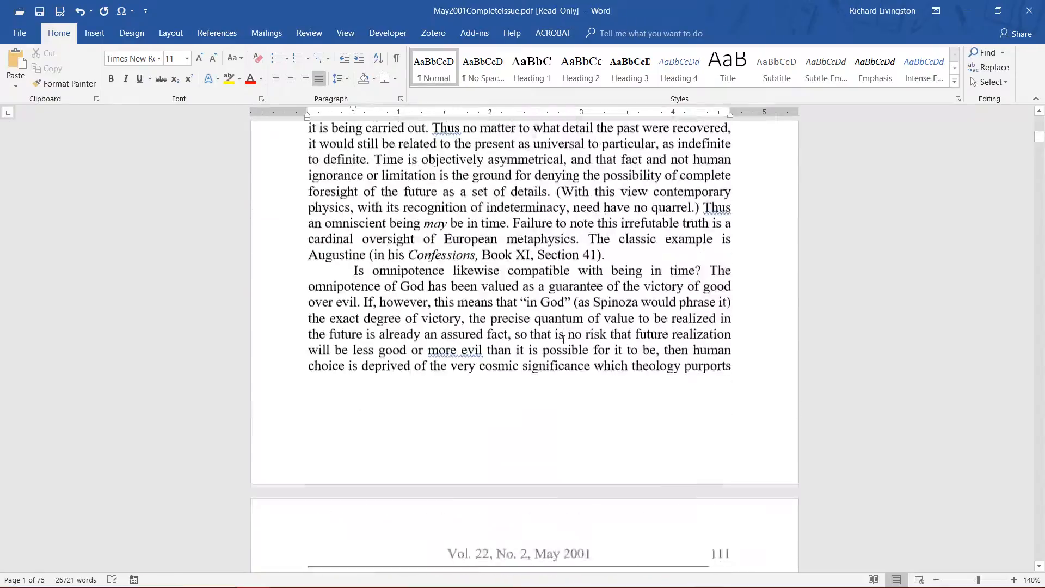
scroll(563, 339, down, 20)
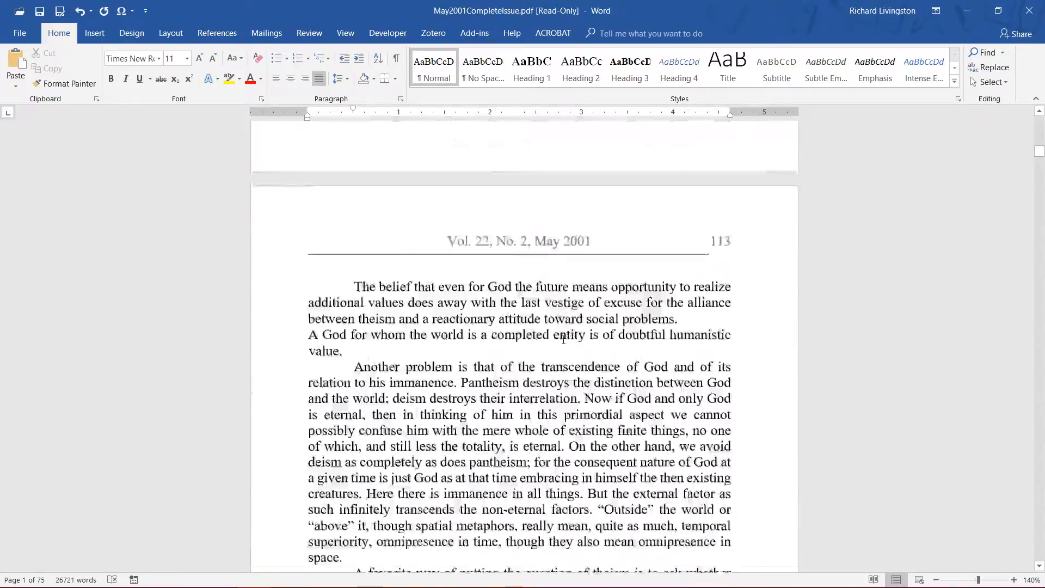
scroll(564, 338, down, 20)
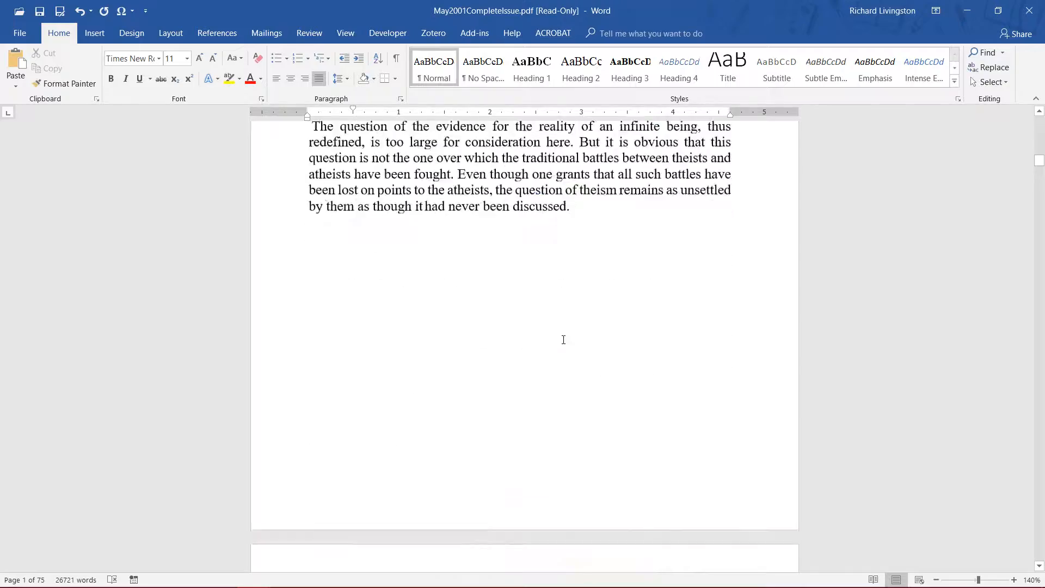
scroll(397, 256, up, 1)
scroll(413, 280, down, 8)
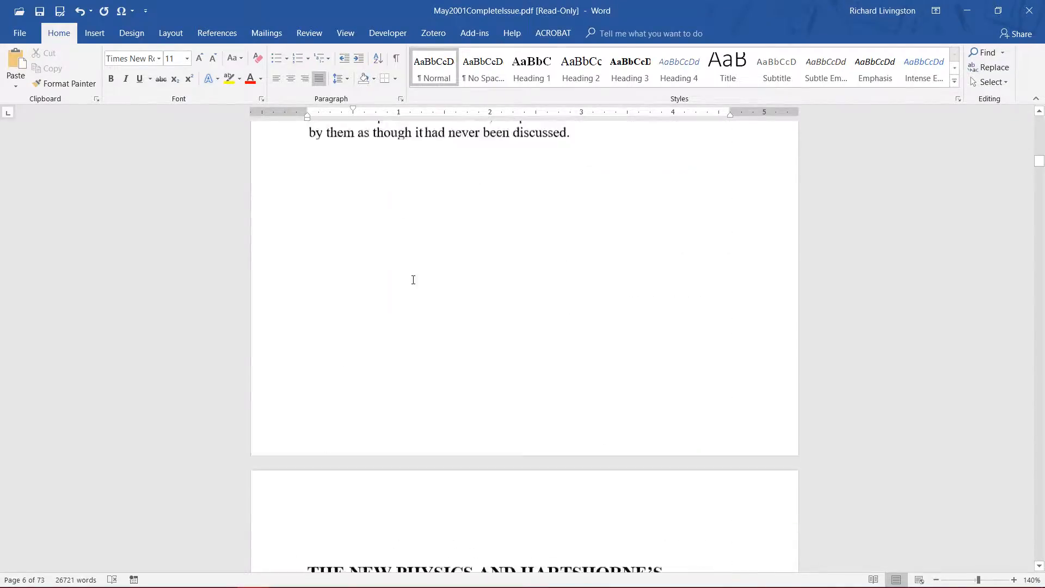
scroll(415, 281, down, 3)
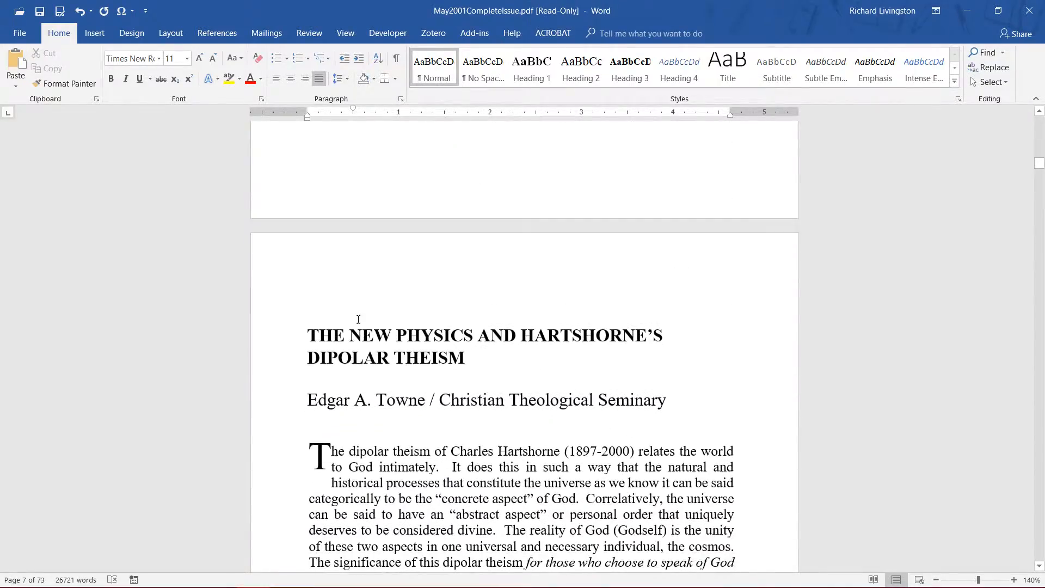
click(310, 333)
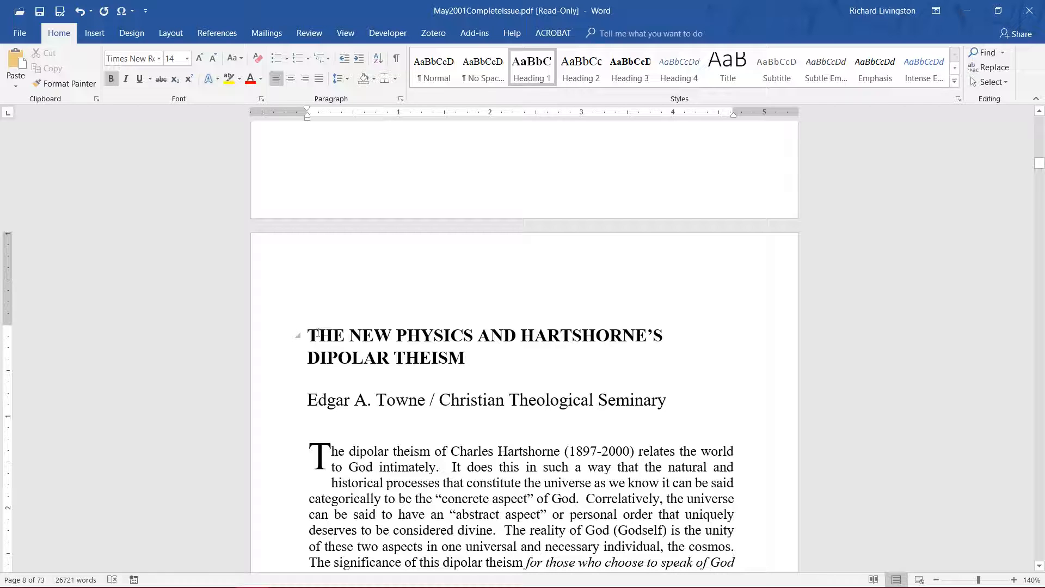
key(ctrl+shift+End)
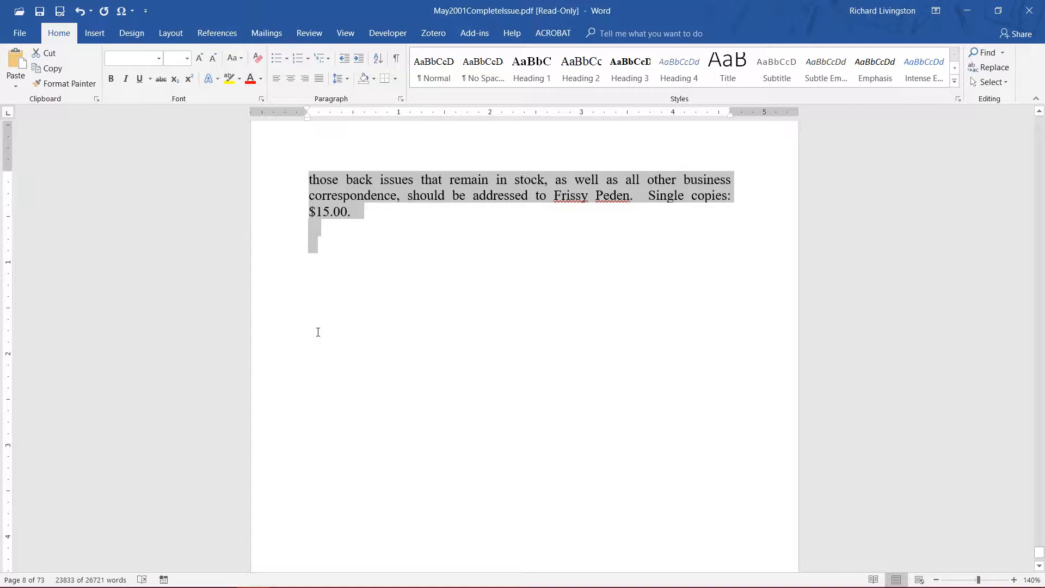
key(Delete)
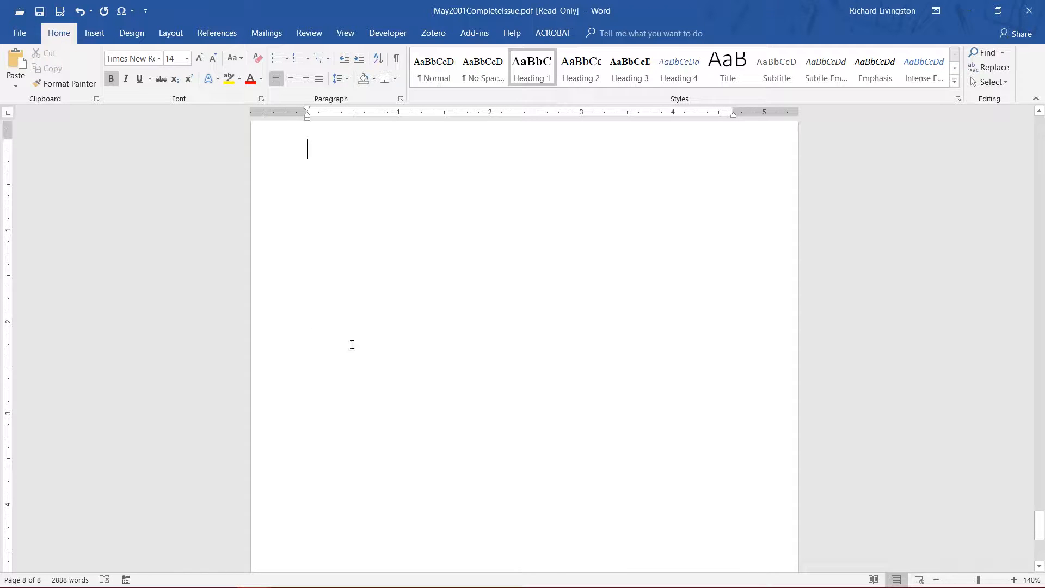
- Remove the leftover break and blank page after the article's last paragraph
scroll(387, 351, up, 6)
scroll(387, 351, down, 2)
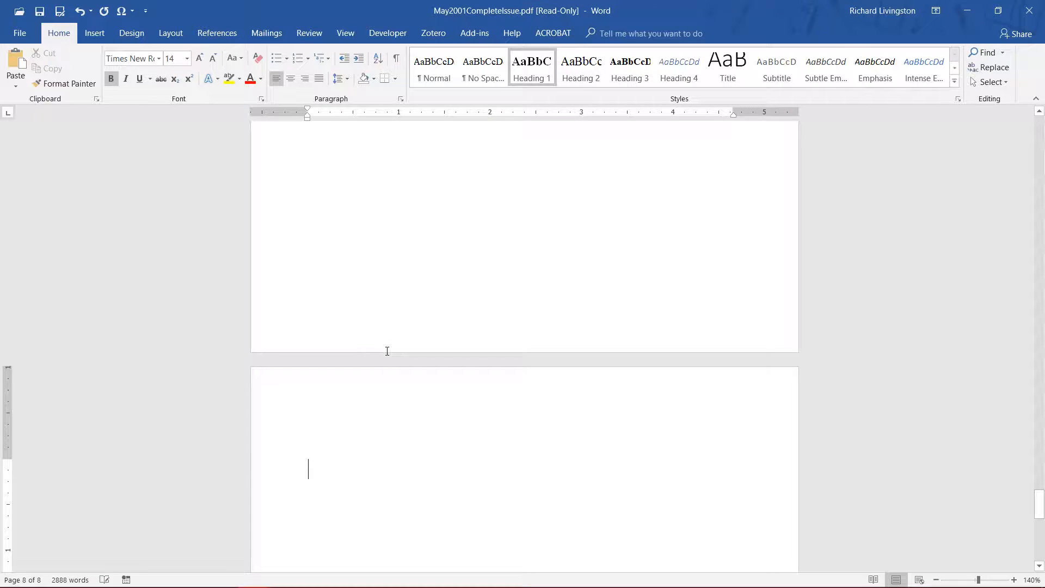
key(BackSpace)
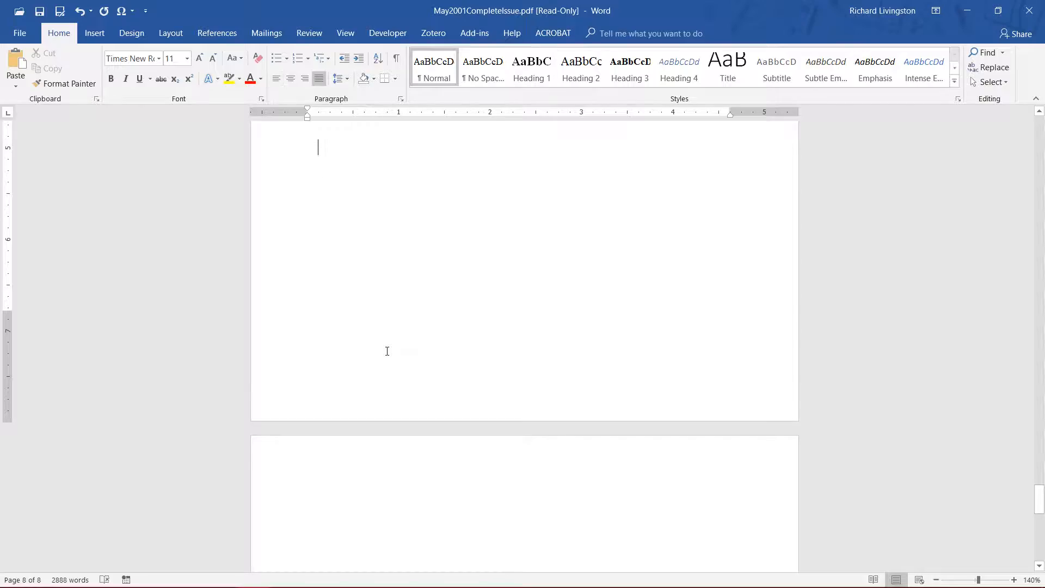
key(BackSpace)
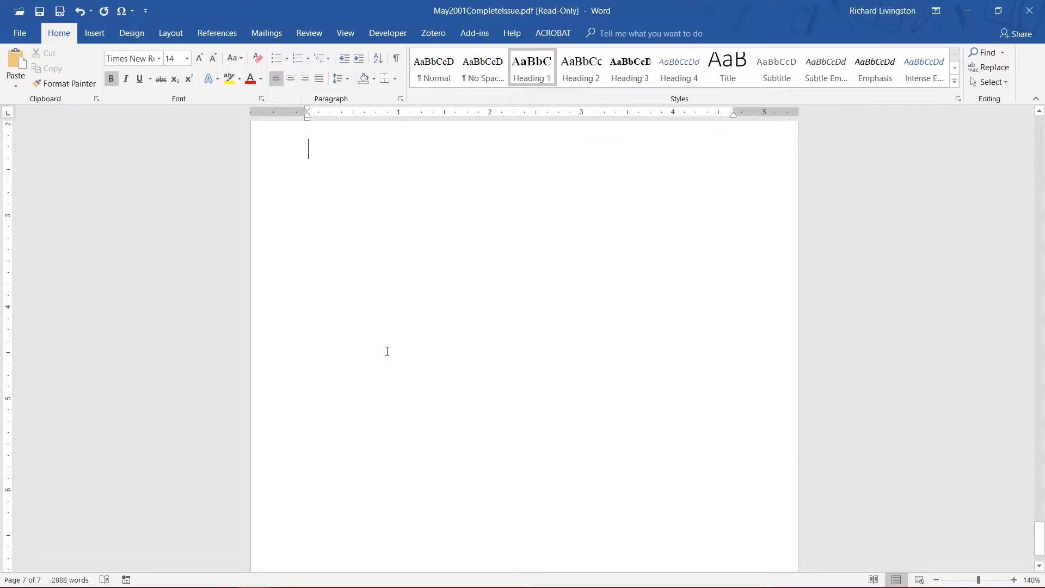
- Save the trimmed article as the Word document May2001CompleteIssue.docx in the American Journal of Theology and Philosophy folder
scroll(387, 351, up, 15)
scroll(387, 351, up, 20)
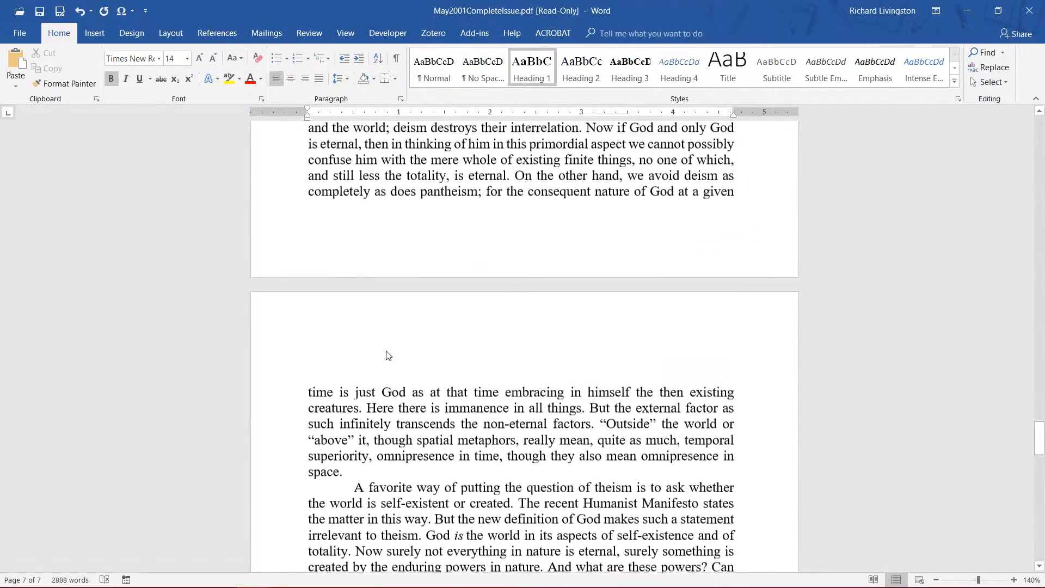
scroll(387, 351, up, 20)
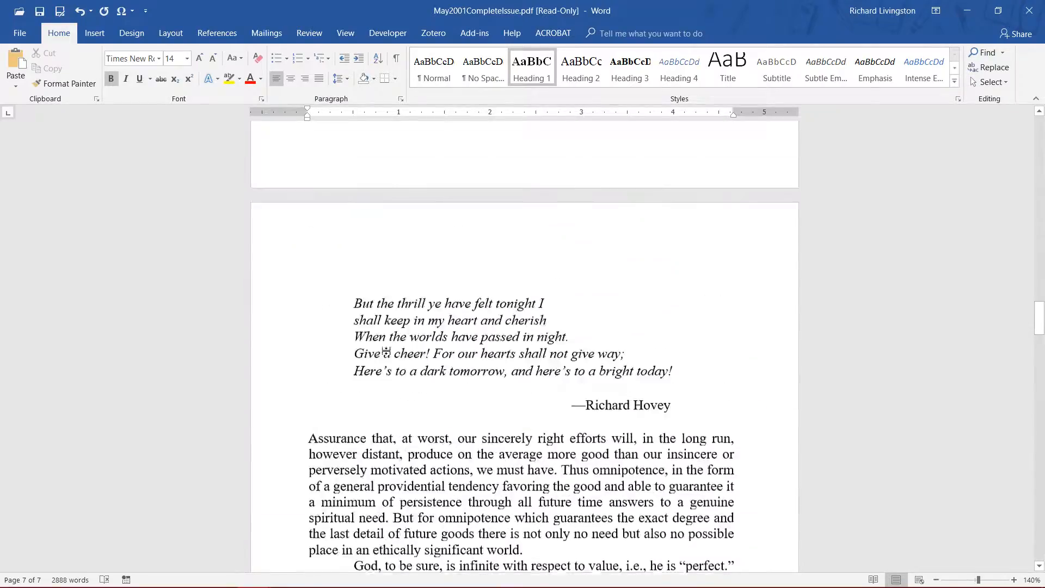
scroll(387, 351, up, 20)
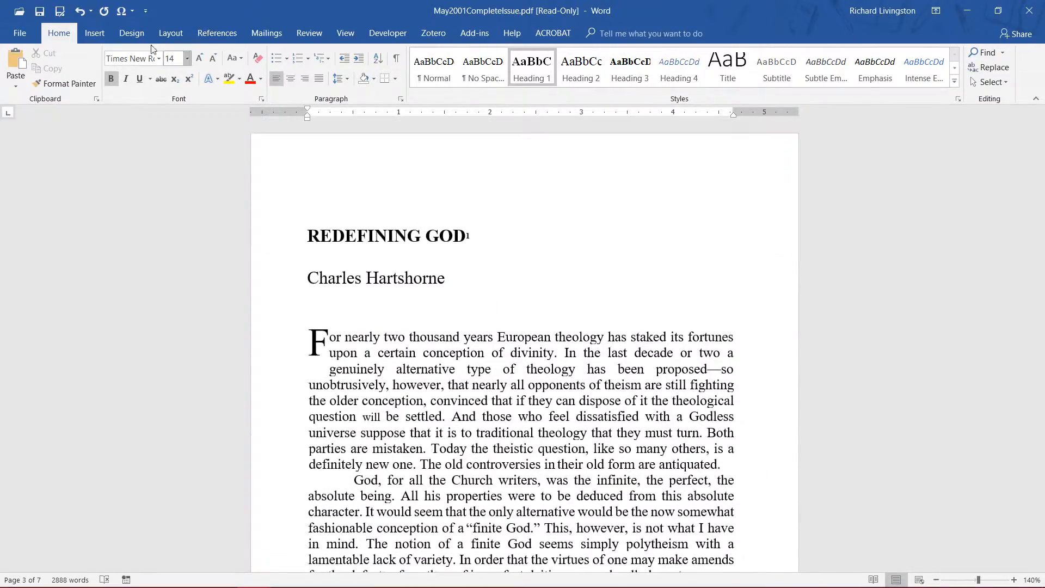
click(21, 32)
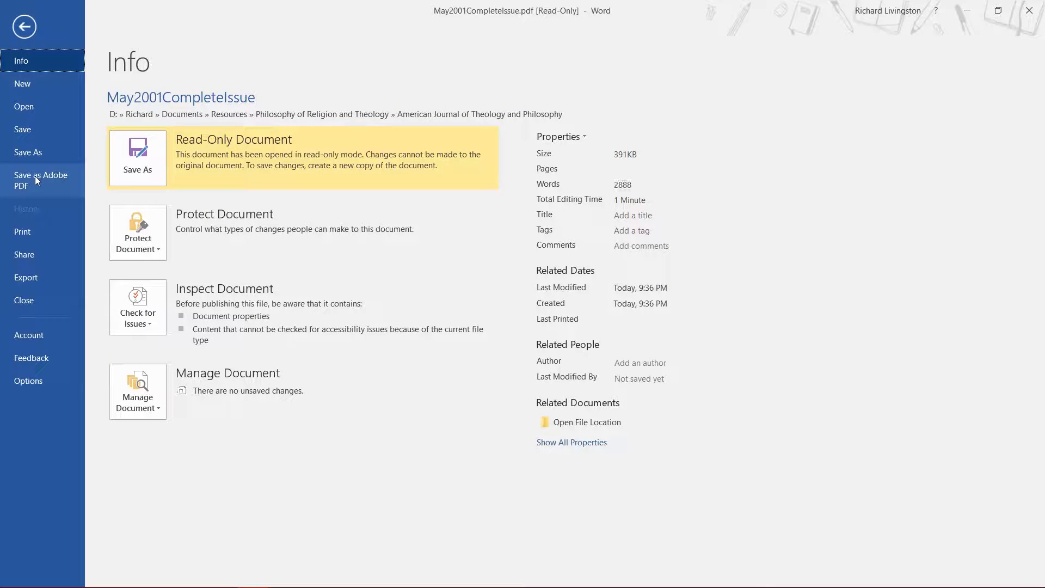
click(138, 171)
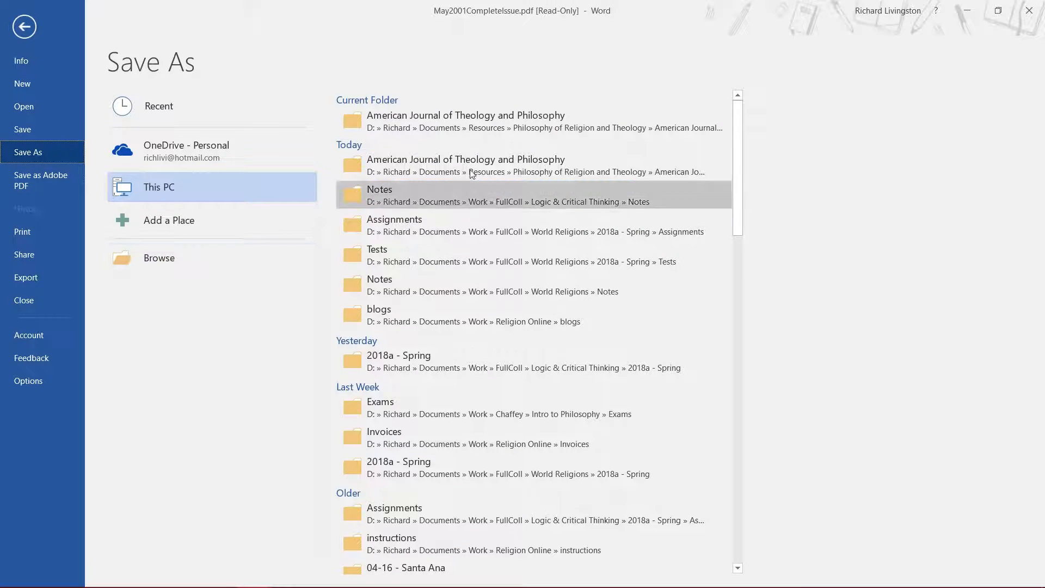
click(475, 115)
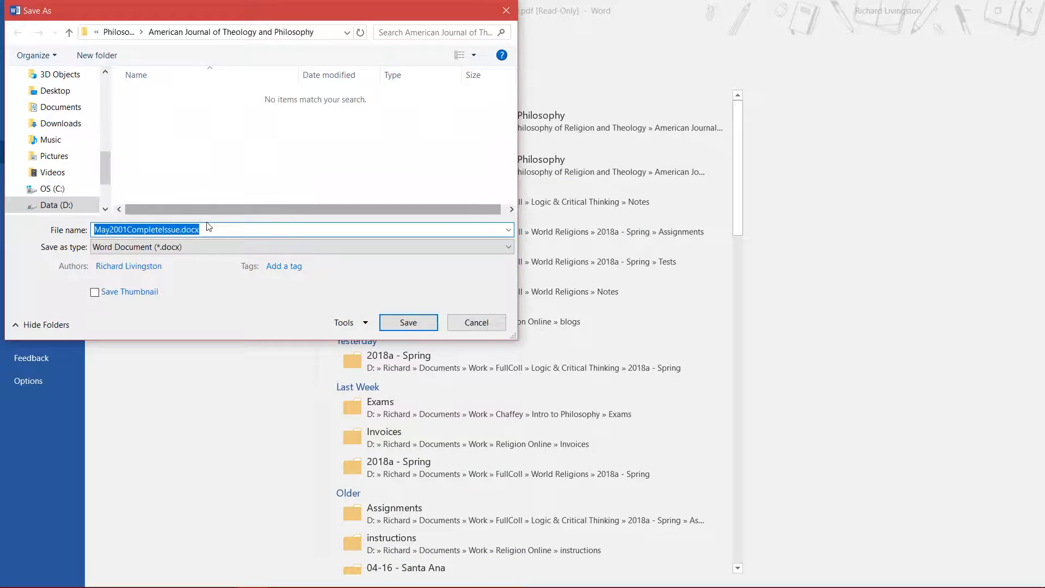
click(239, 232)
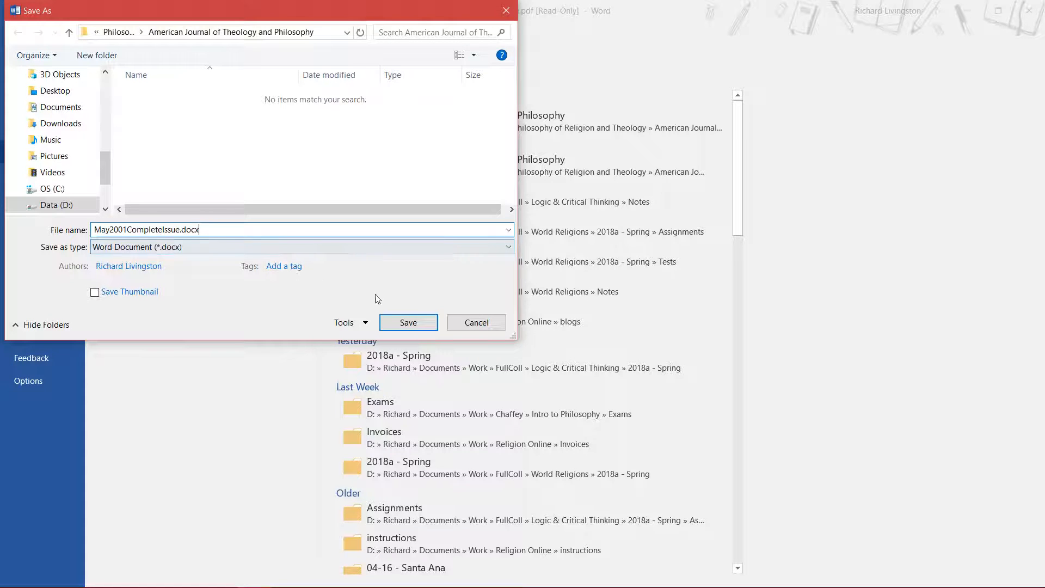
click(411, 324)
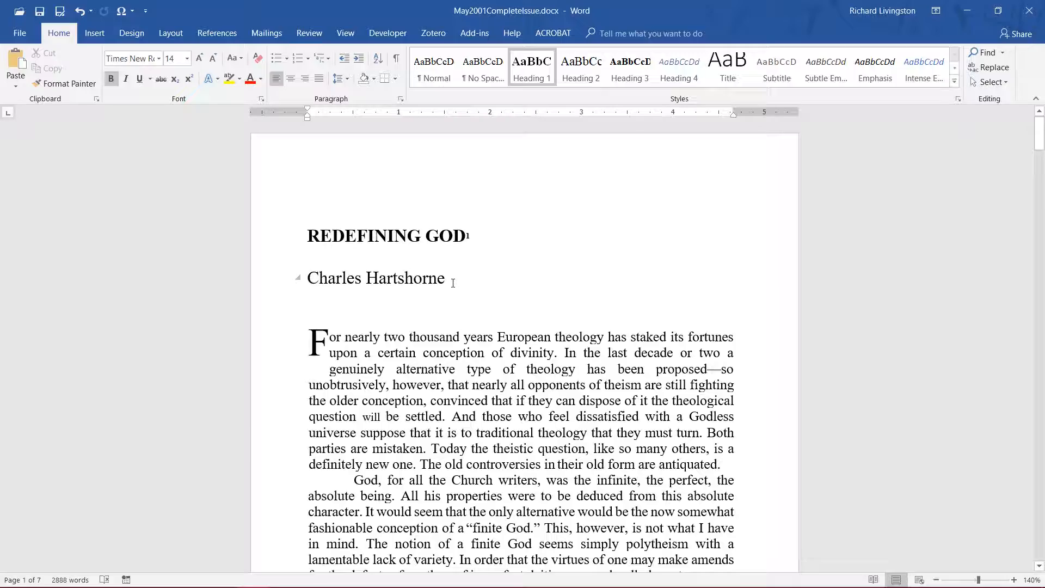
- Look over the saved article's first pages, including the footnote and copyright notice beneath the opening text
scroll(453, 282, down, 10)
scroll(453, 284, up, 3)
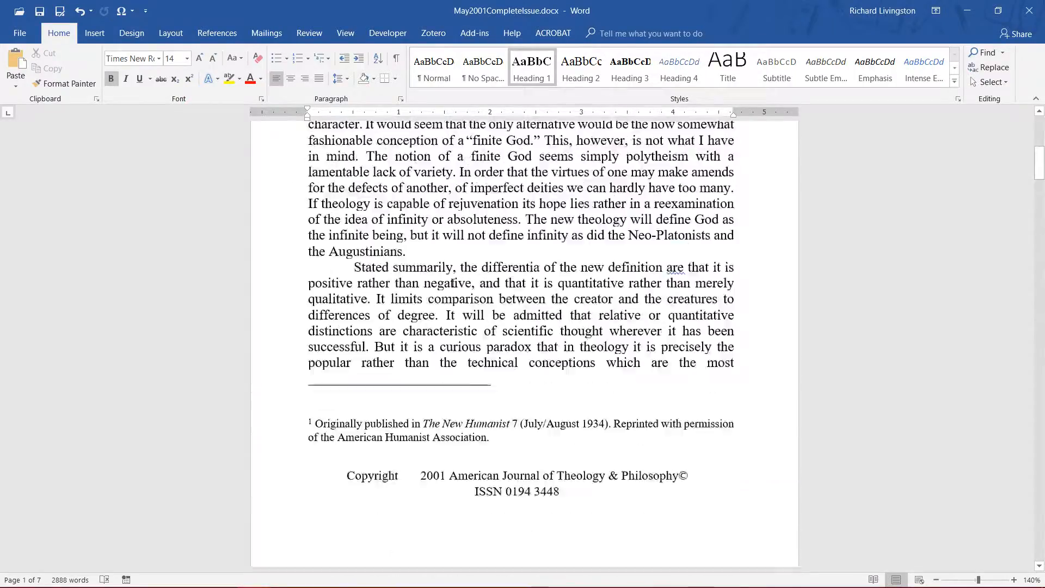
scroll(454, 288, down, 5)
scroll(455, 288, down, 20)
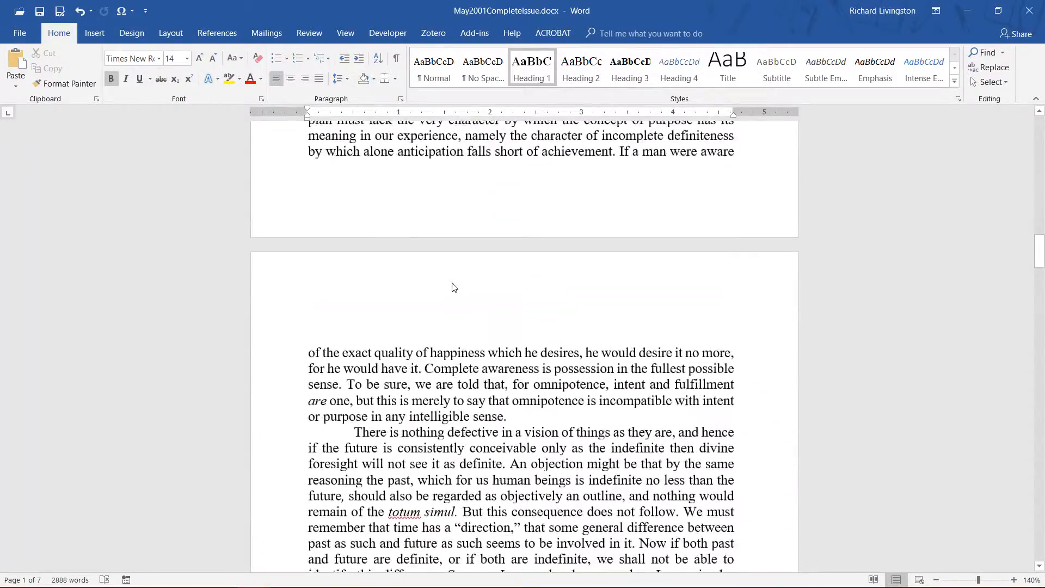
scroll(453, 282, up, 20)
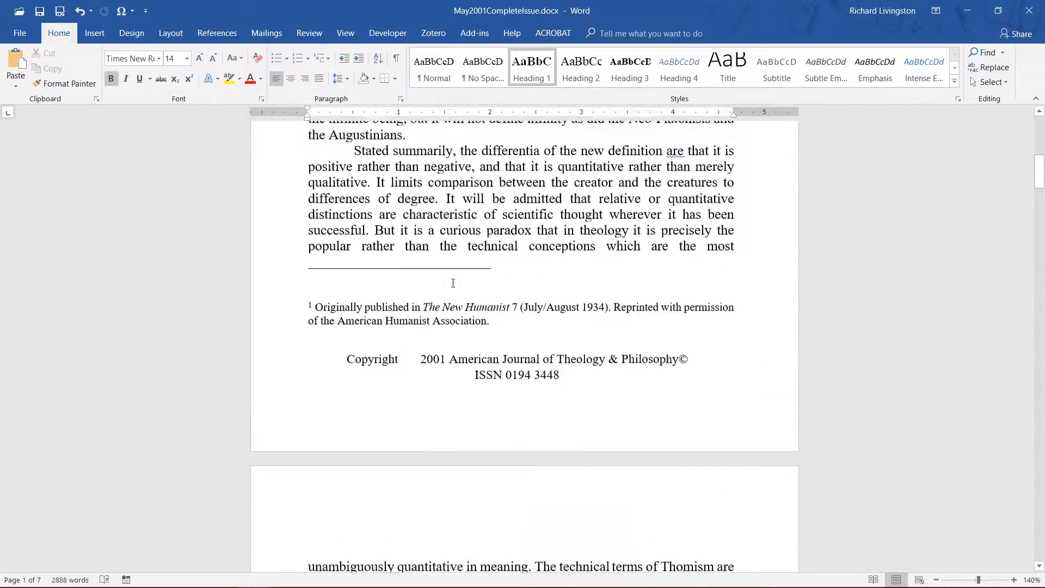
- Switch to Opera and examine the title, author, source note and summary layout of the Religion Online article on hunger
mouse_move(188, 586)
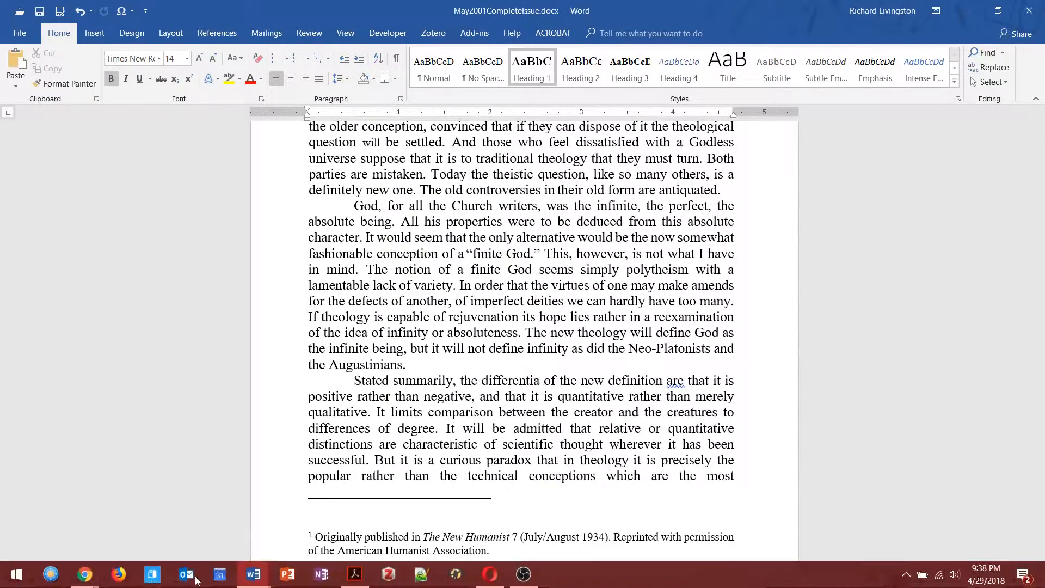
click(490, 574)
scroll(442, 347, up, 20)
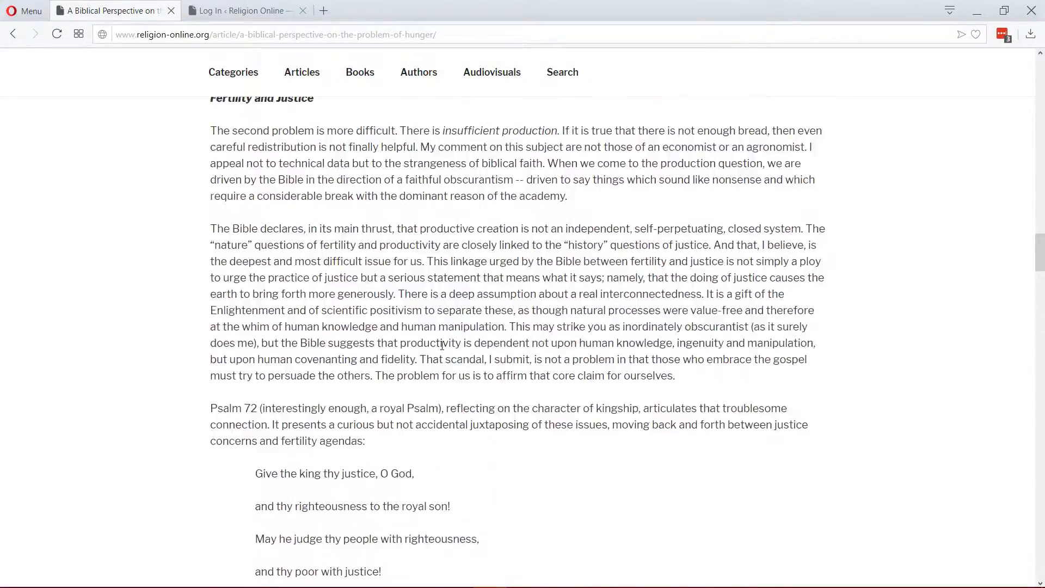
scroll(443, 350, up, 20)
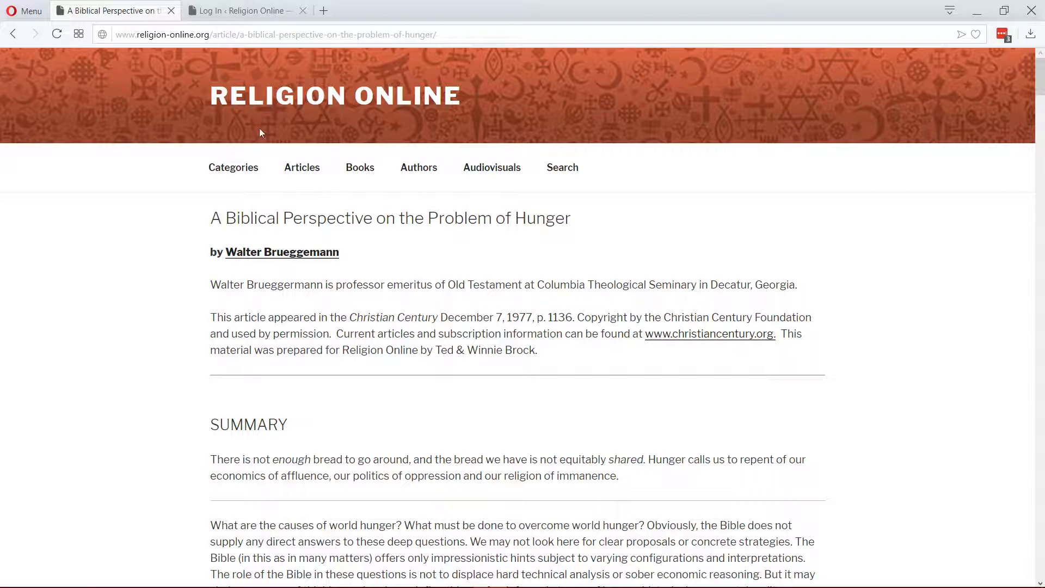
- Log in to the Religion Online WordPress site using the saved personal account's username and password
click(233, 10)
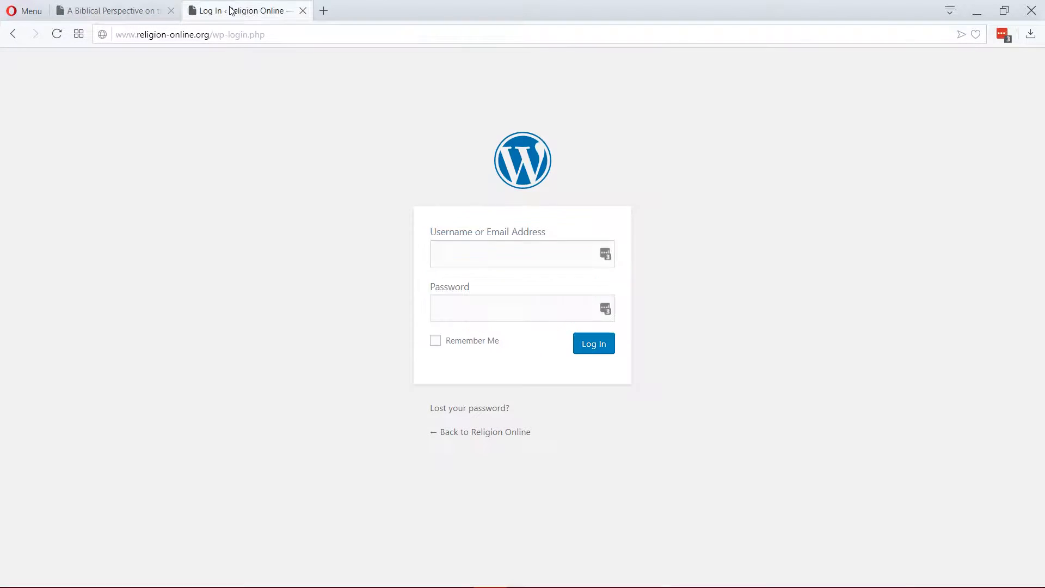
click(605, 254)
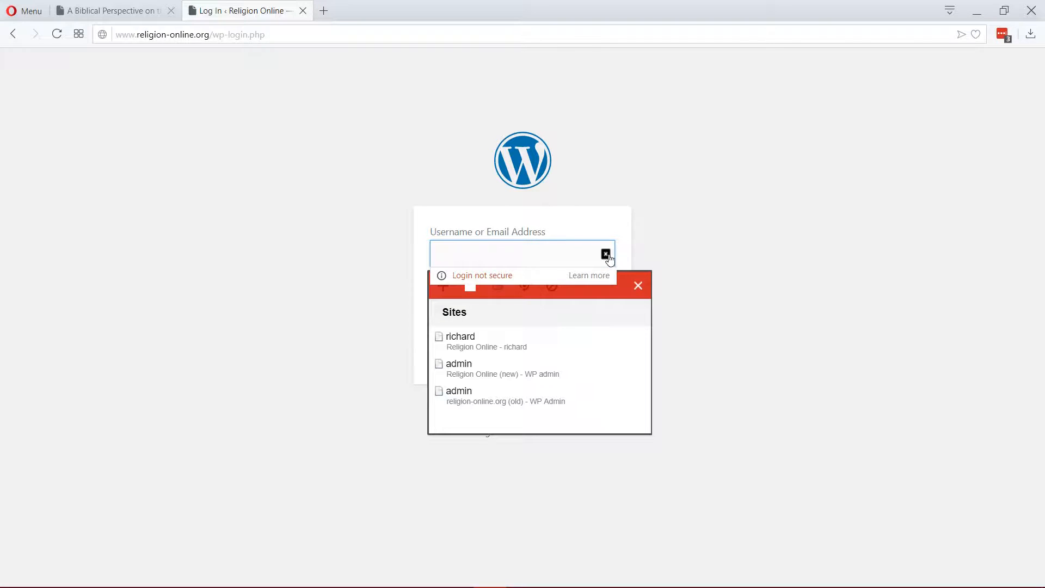
click(509, 351)
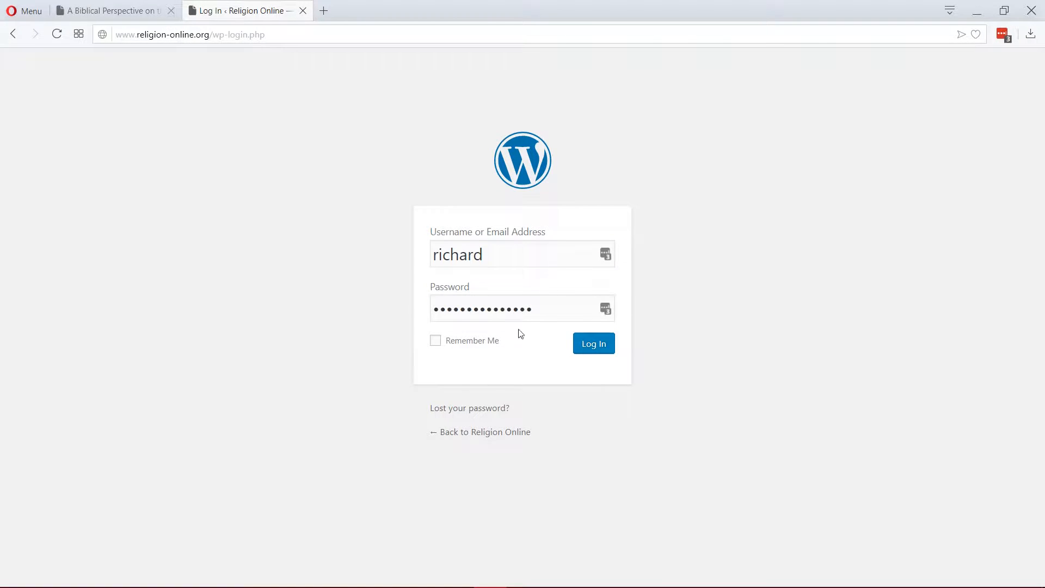
click(599, 348)
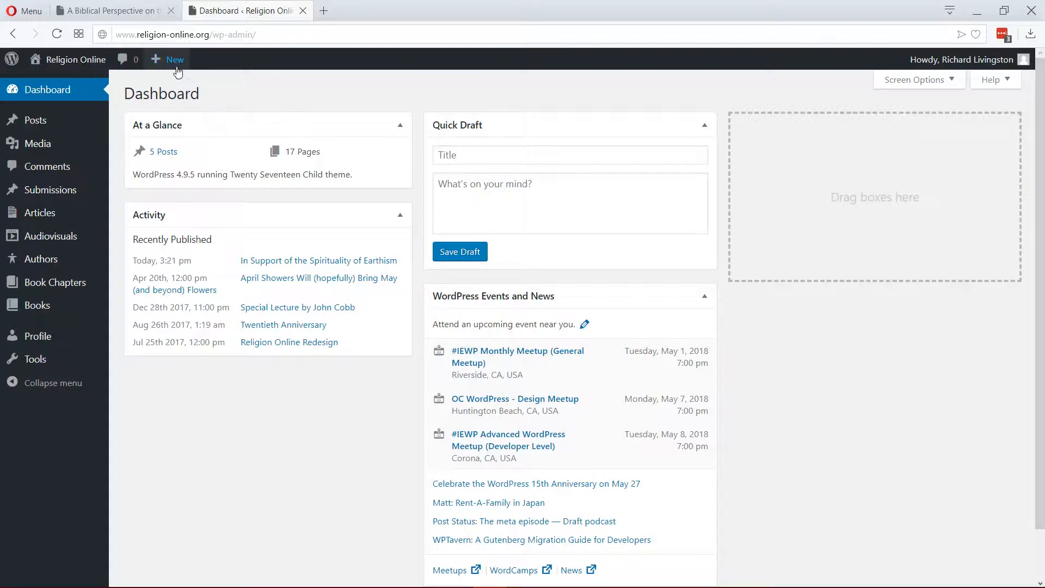
- Open the list of all articles, start a new article, and look through its publication categories
mouse_move(176, 65)
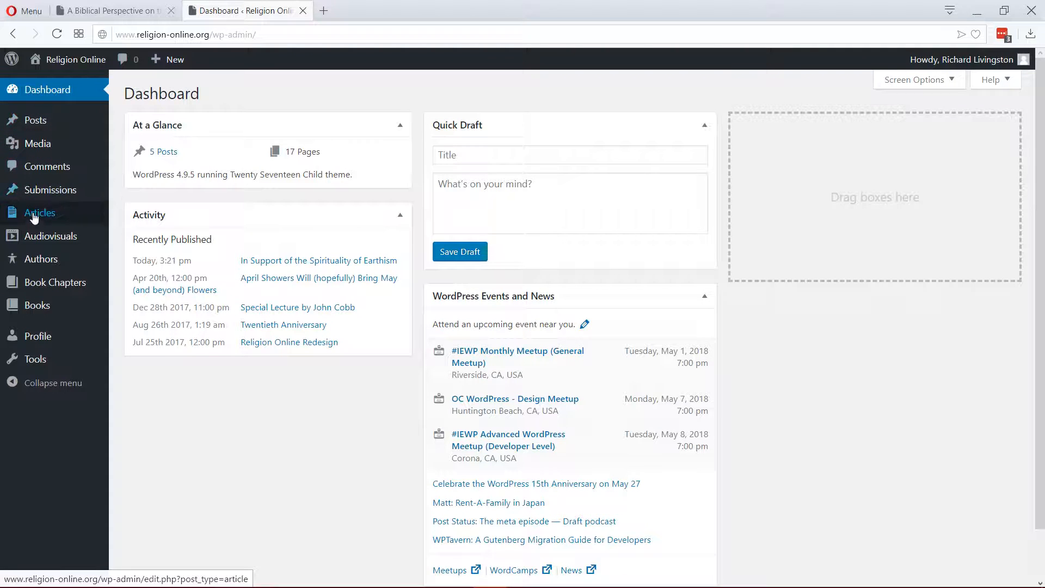
mouse_move(36, 219)
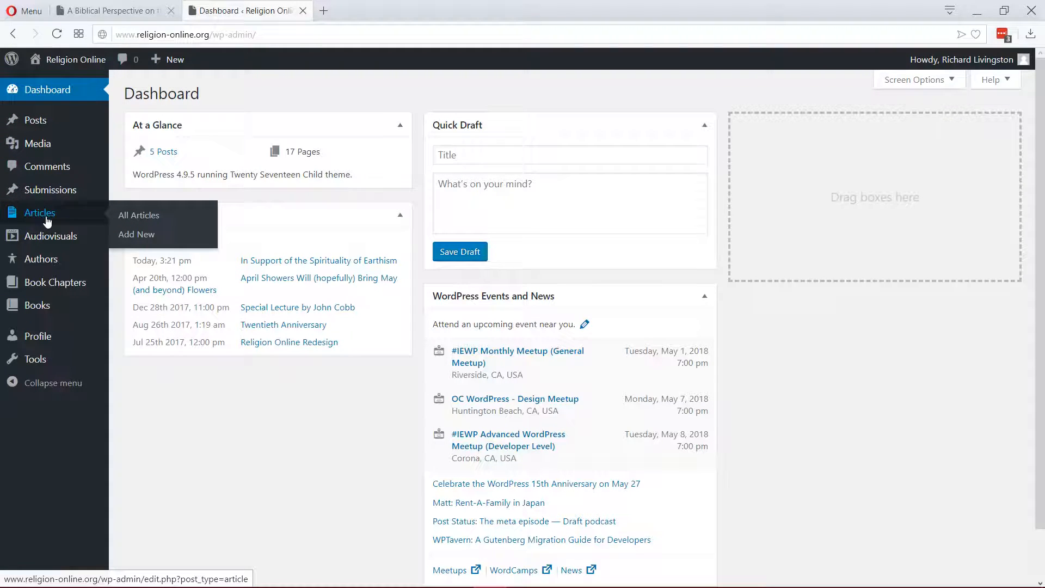
click(134, 217)
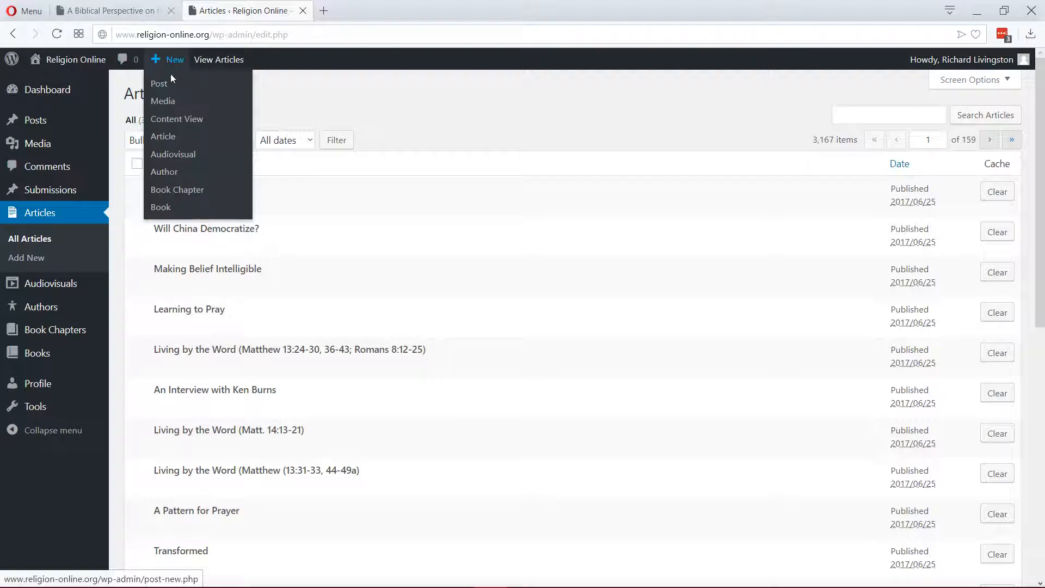
click(31, 258)
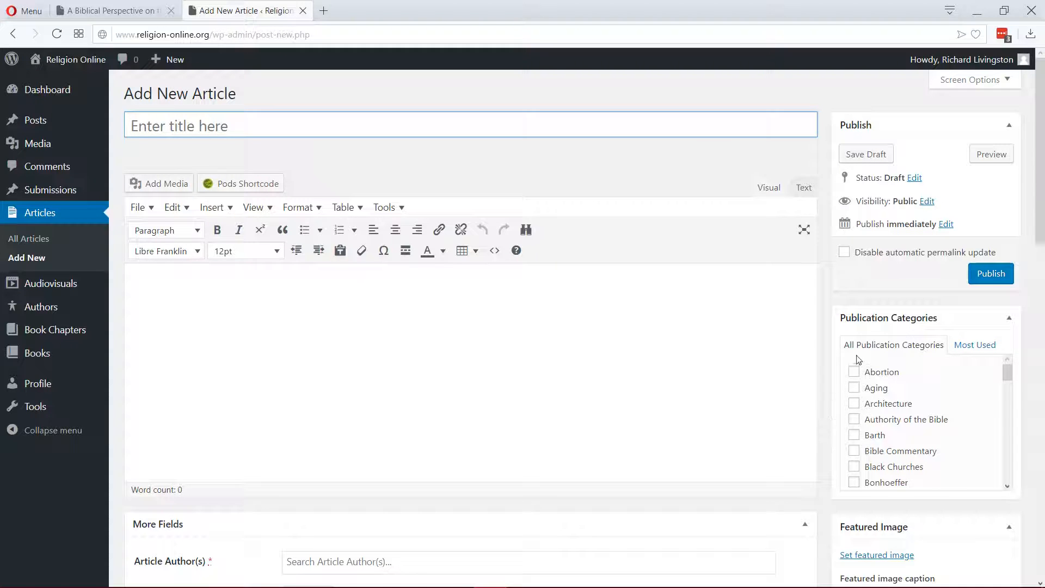
scroll(902, 290, down, 6)
scroll(909, 298, up, 4)
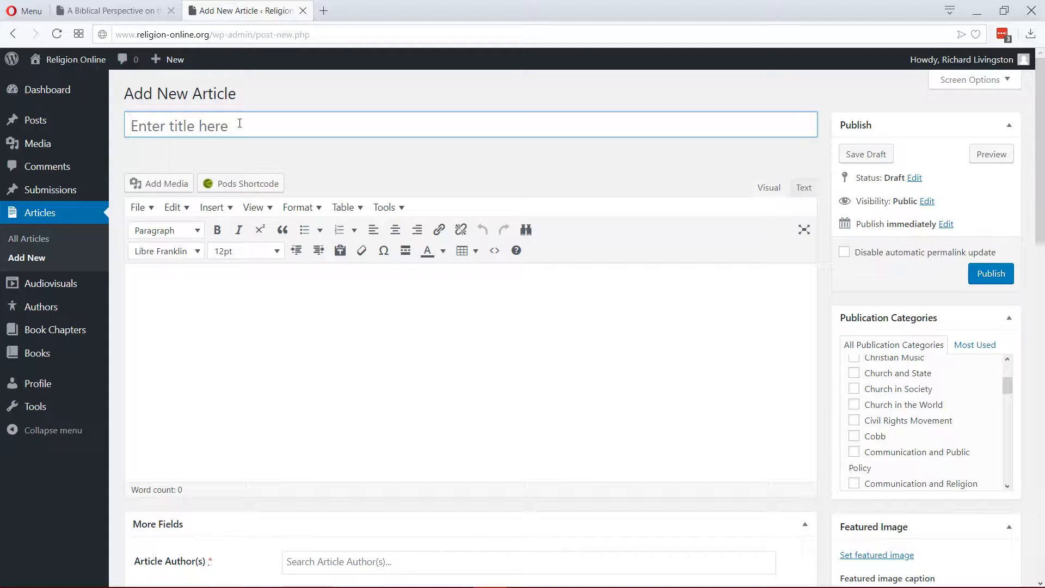
- Copy the heading "REDEFINING GOD" without its footnote mark from the Word document into the new article's title in Opera
key(alt+Tab)
scroll(494, 311, up, 5)
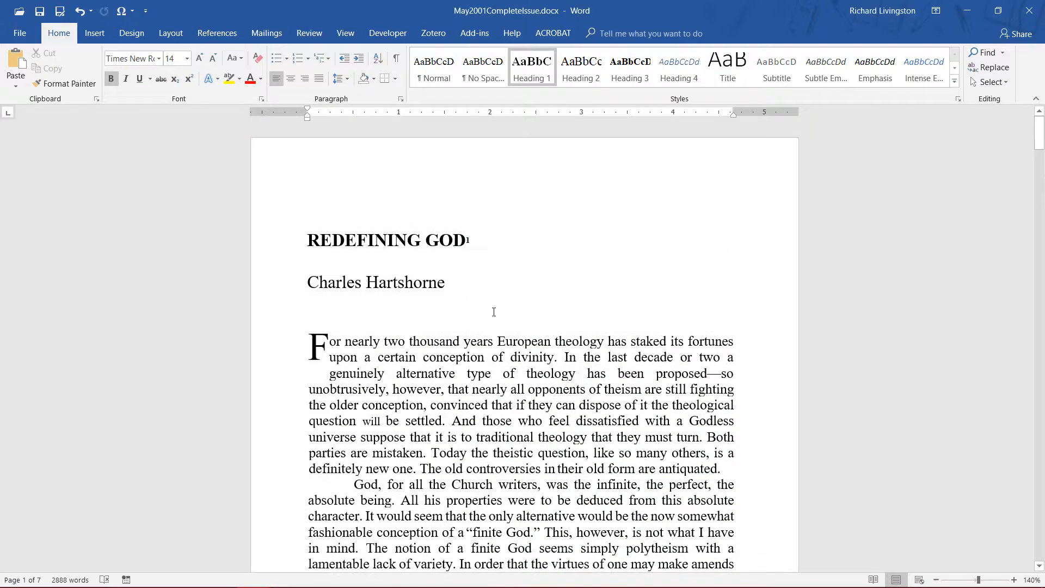
drag(307, 240, 464, 242)
key(ctrl+c)
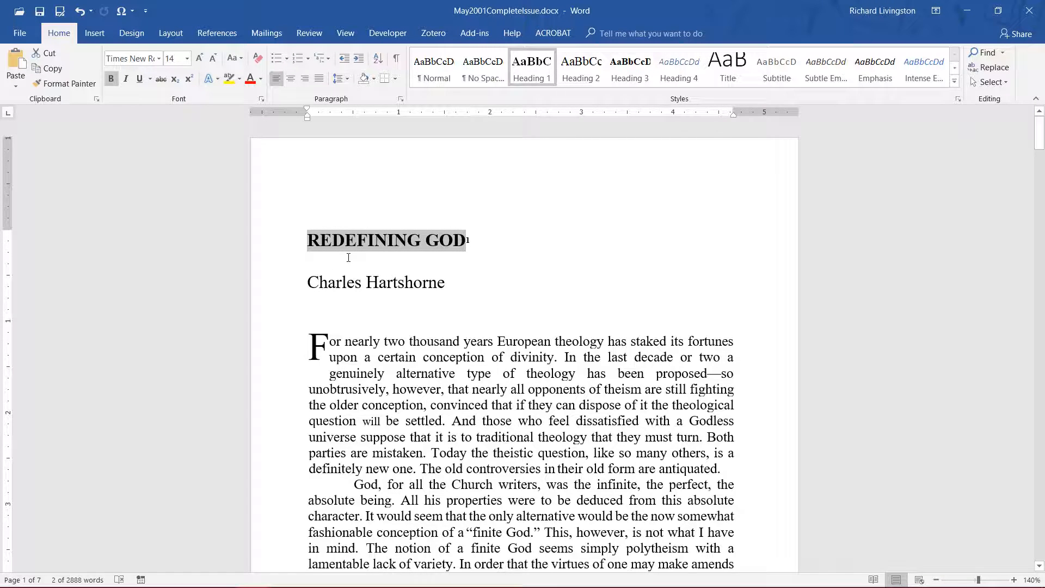
key(alt+Tab)
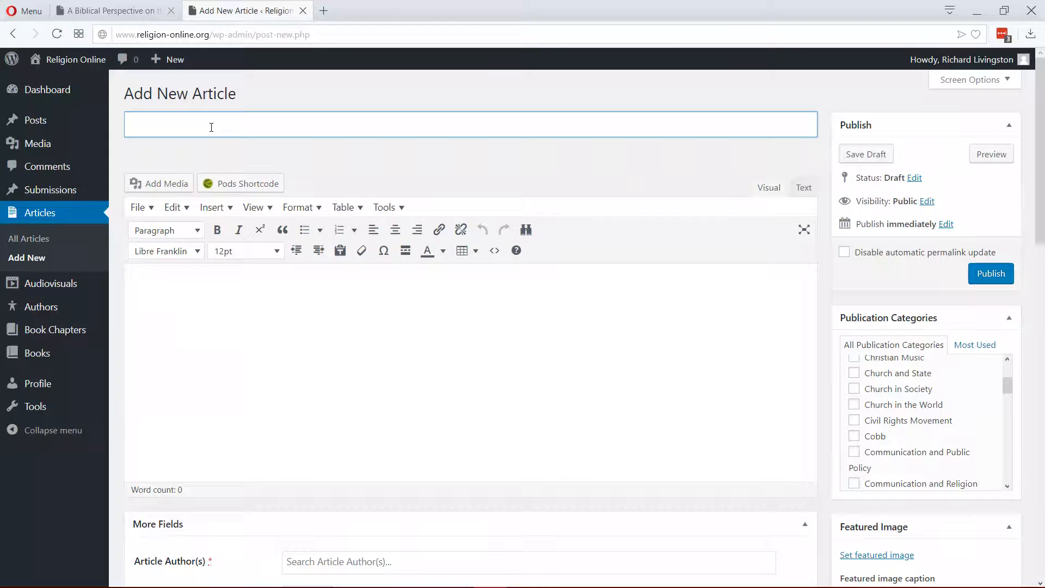
key(ctrl+v)
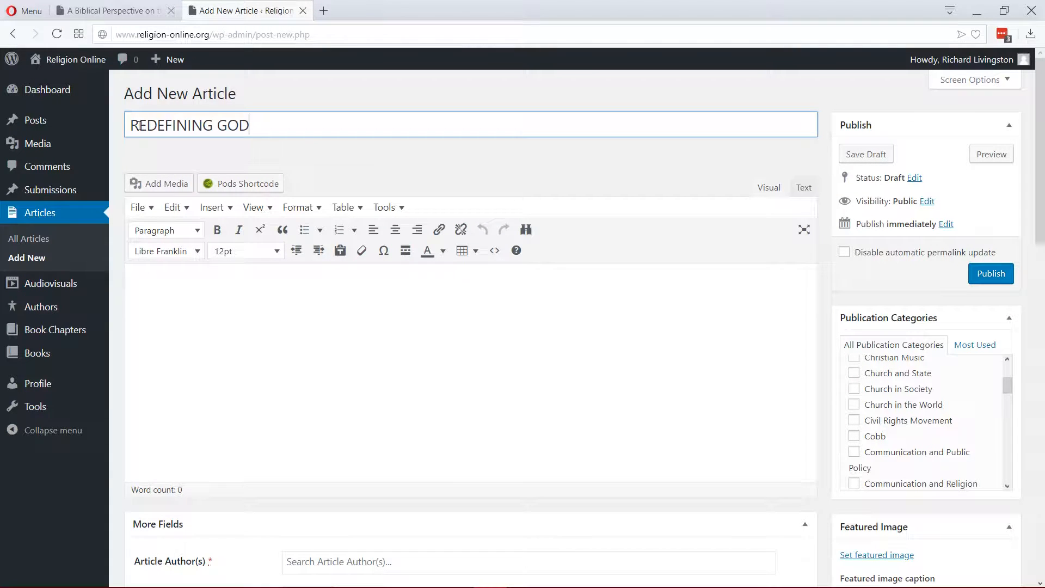
- Change the article title's capitalization to "Redefining God"
drag(138, 125, 212, 128)
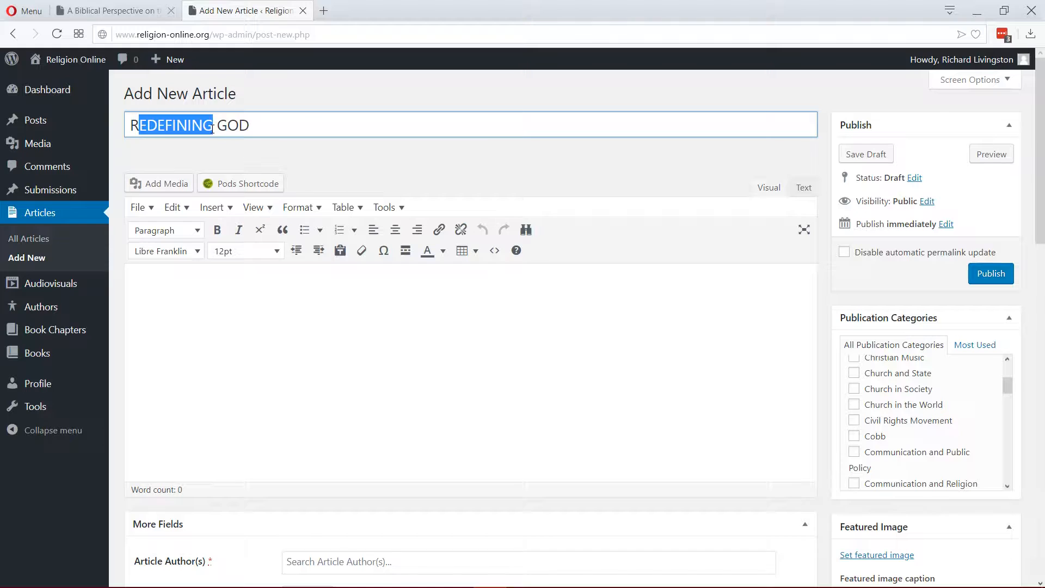
text(edefini)
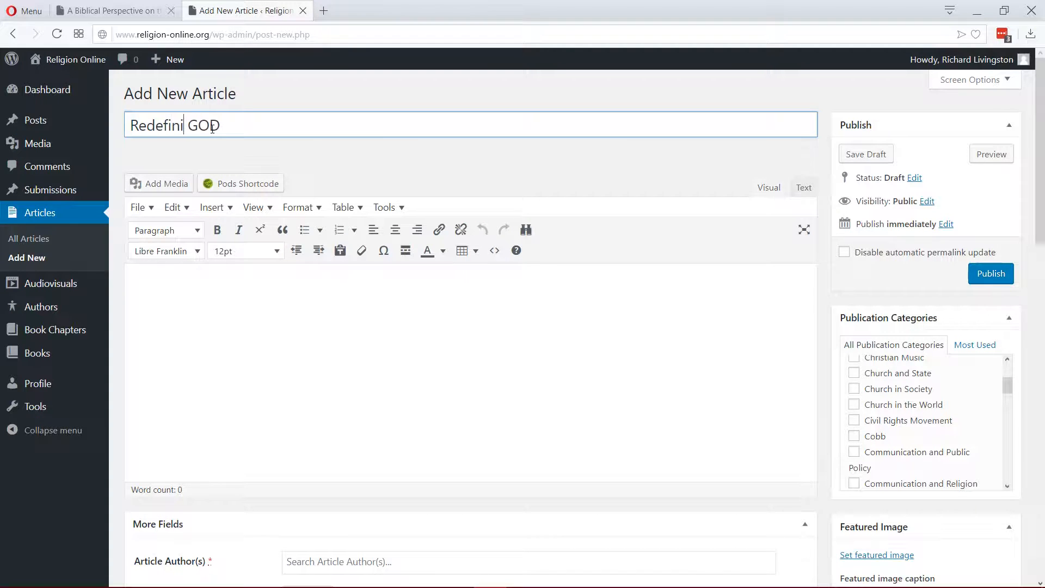
text(ng)
click(212, 306)
- Review the Word article's opening page and footnote, and locate the Mammoth .docx converter beneath the new article's source and summary fields in Opera
key(alt+Tab)
key(alt+Tab)
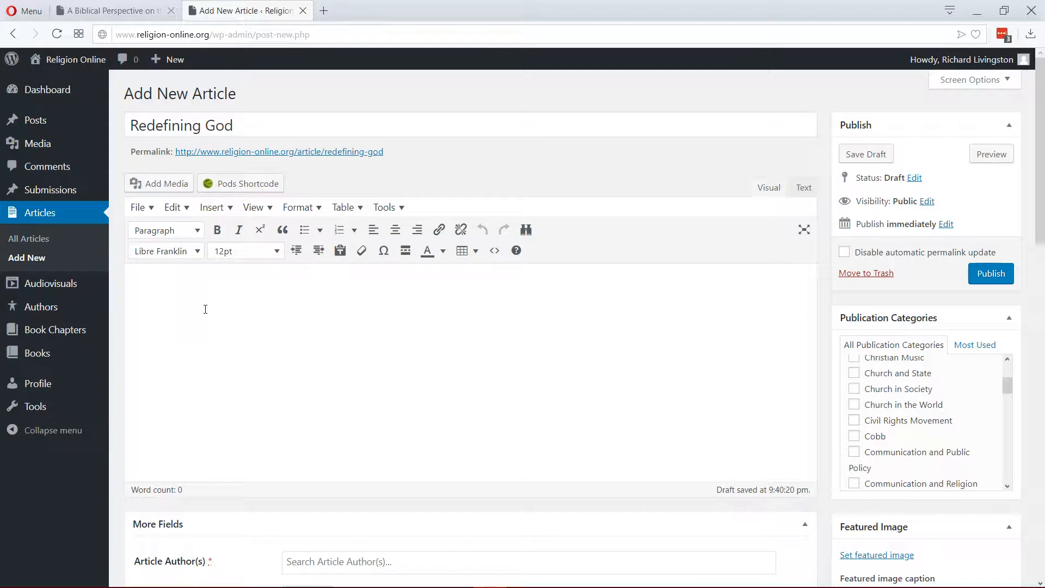
key(alt+Tab)
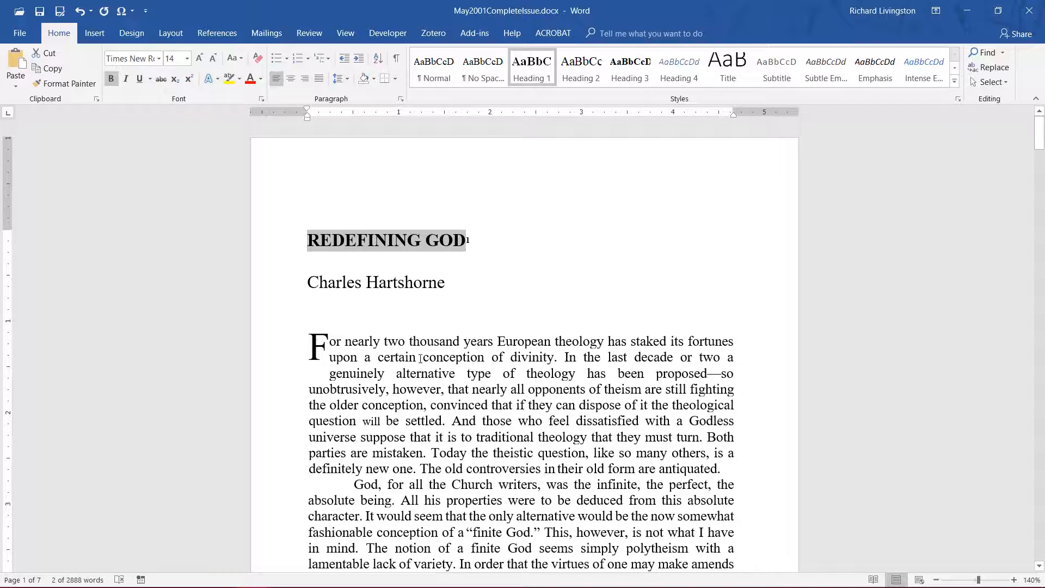
scroll(491, 422, down, 5)
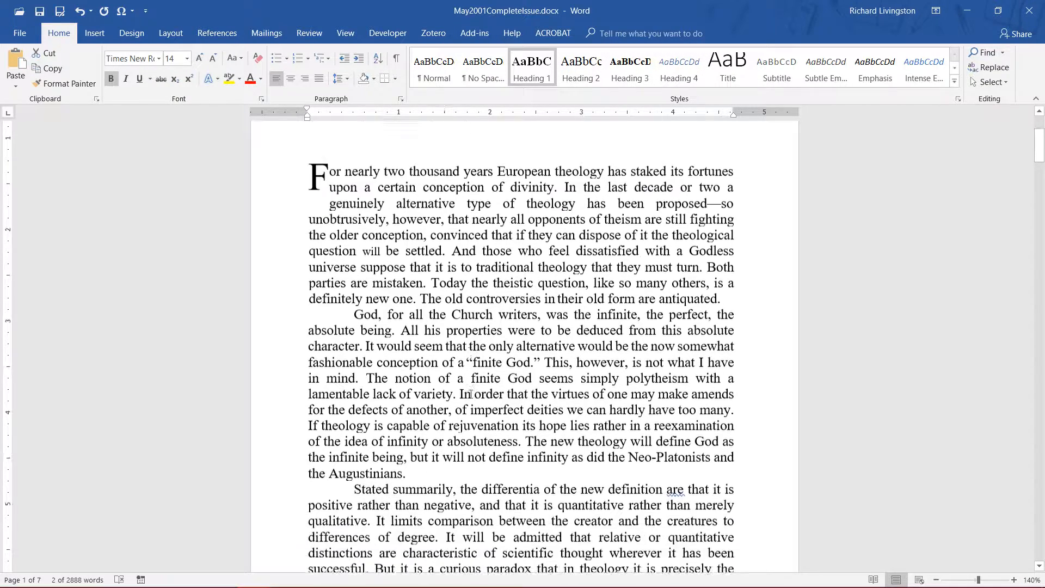
scroll(432, 399, down, 4)
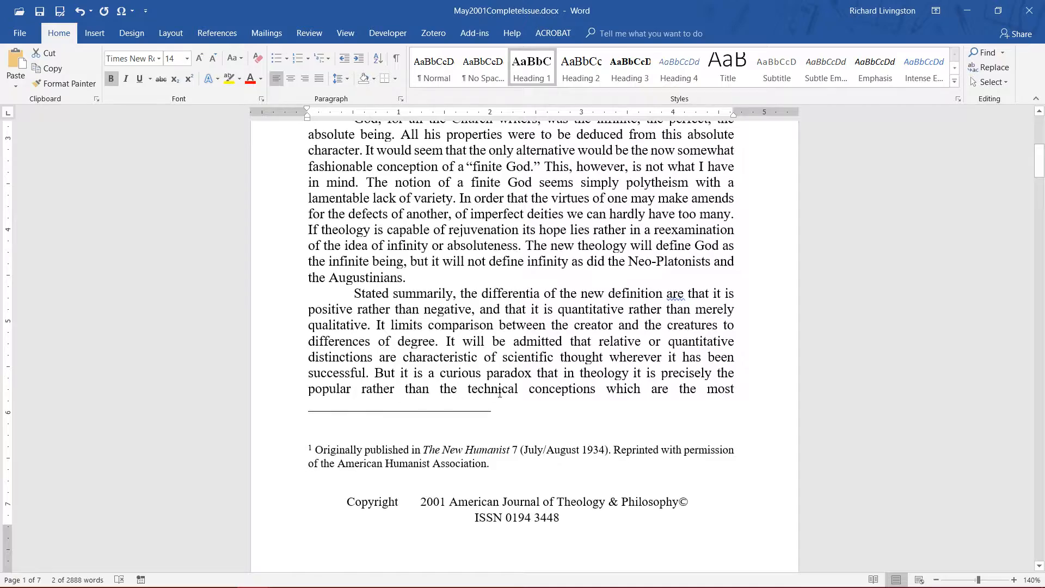
scroll(472, 379, up, 7)
key(alt+Tab)
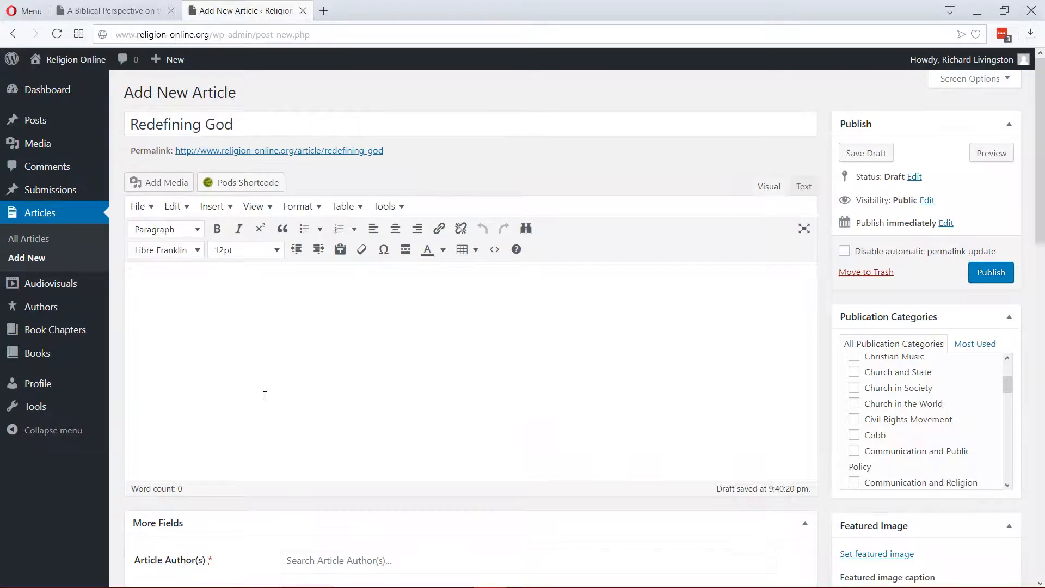
scroll(245, 394, down, 5)
scroll(212, 350, up, 1)
scroll(218, 354, down, 12)
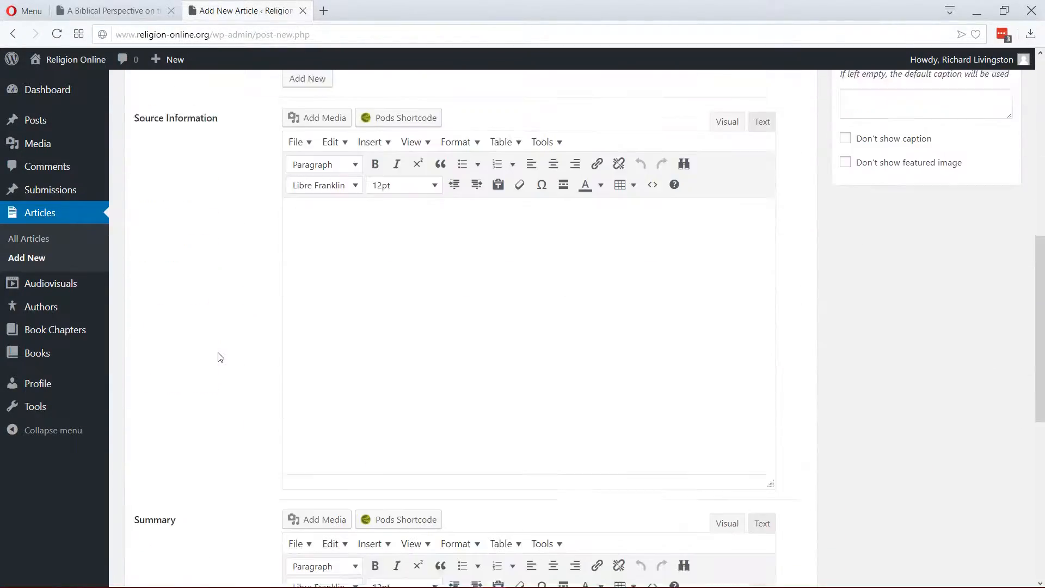
scroll(222, 358, down, 3)
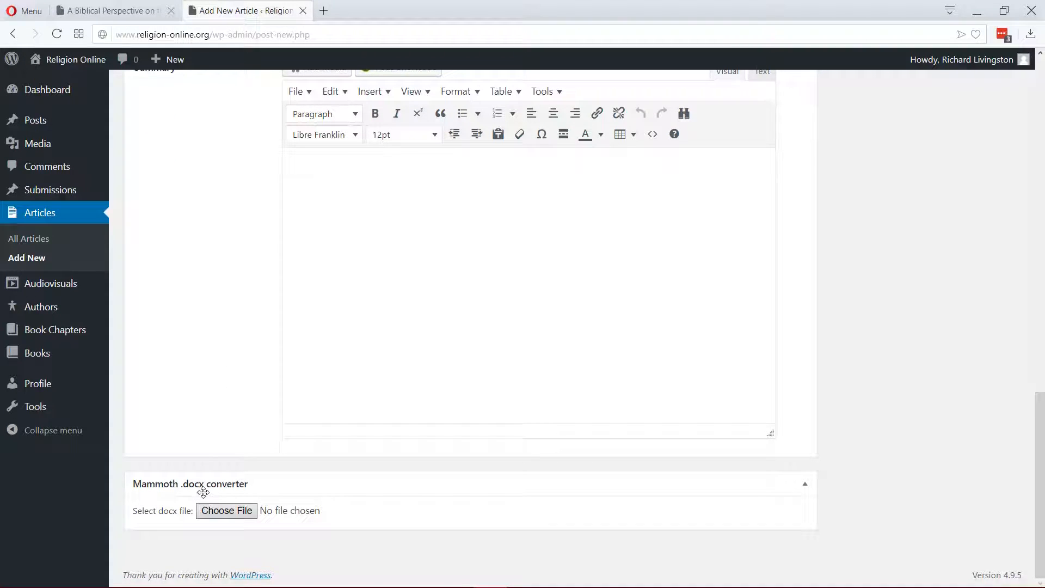
key(alt+Tab)
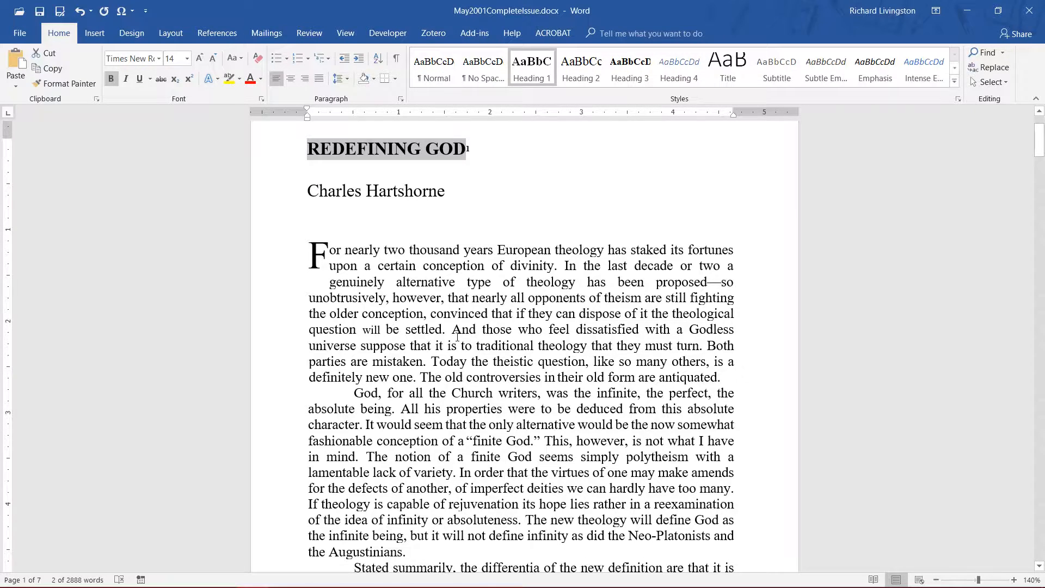
key(alt+Tab)
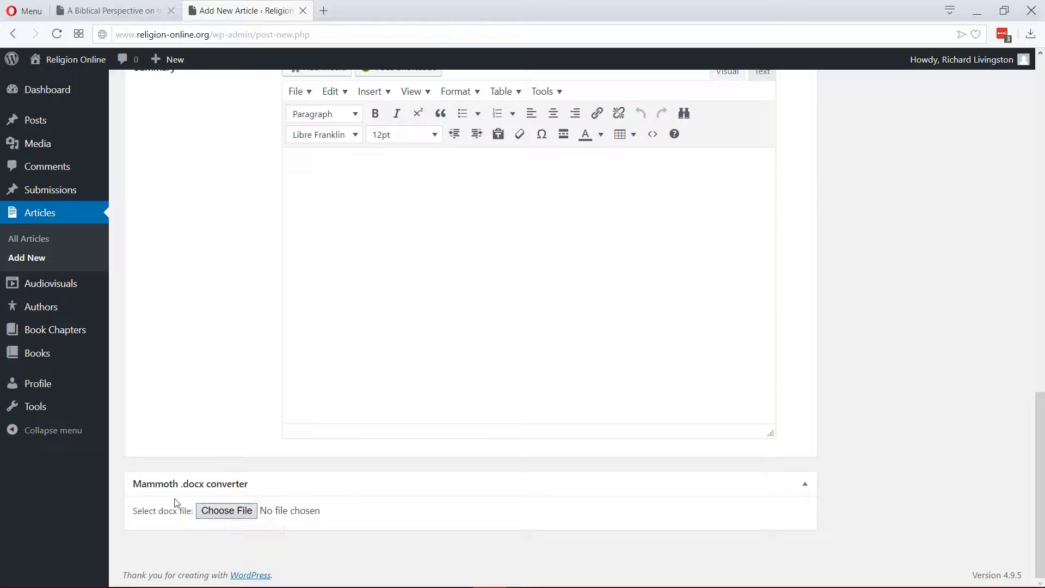
- Choose May2001CompleteIssue.docx from the American Journal of Theology and Philosophy folder as the file for the Mammoth .docx converter
click(227, 511)
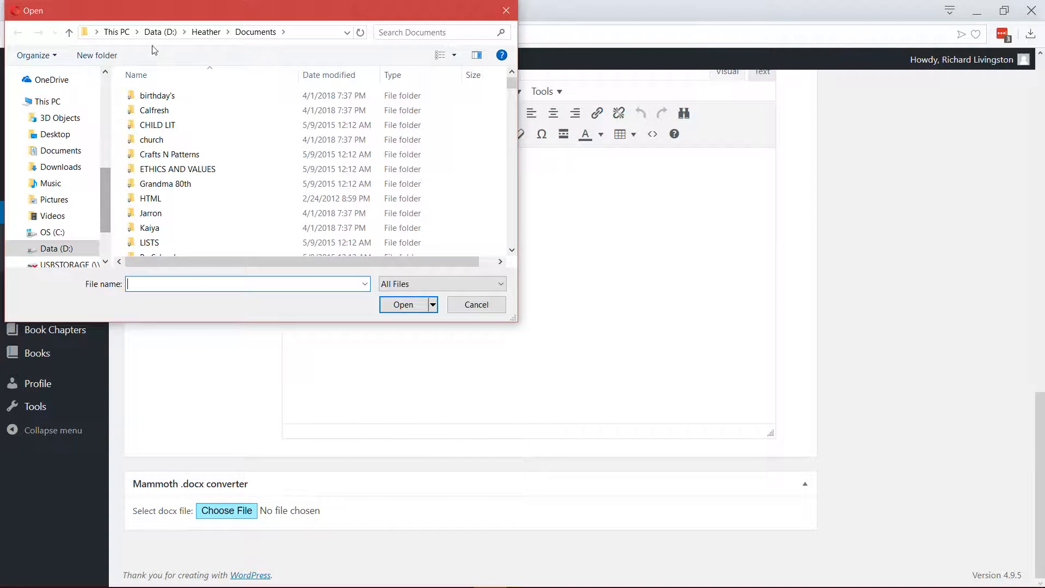
click(161, 32)
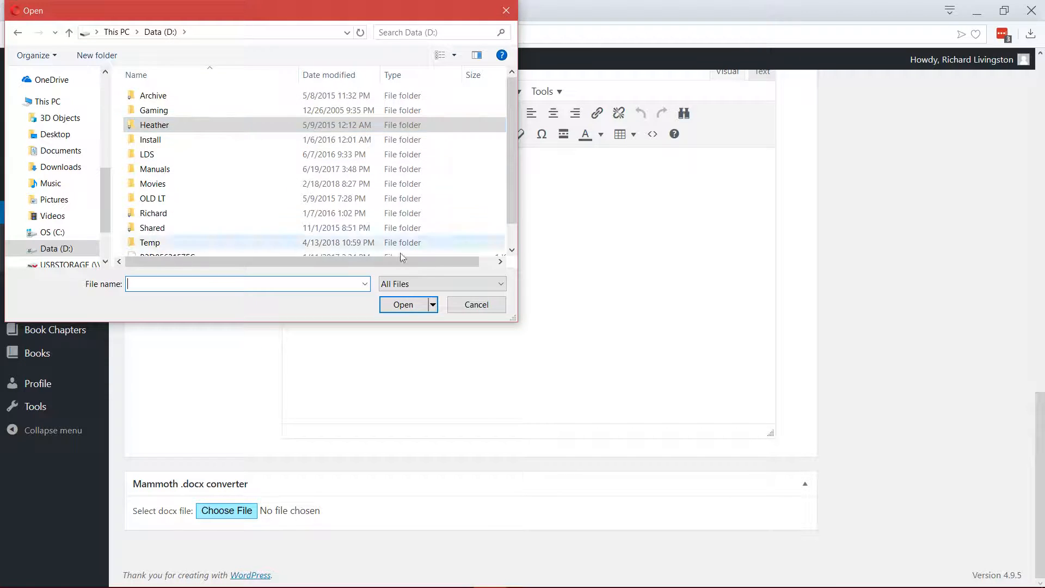
double_click(158, 214)
double_click(159, 111)
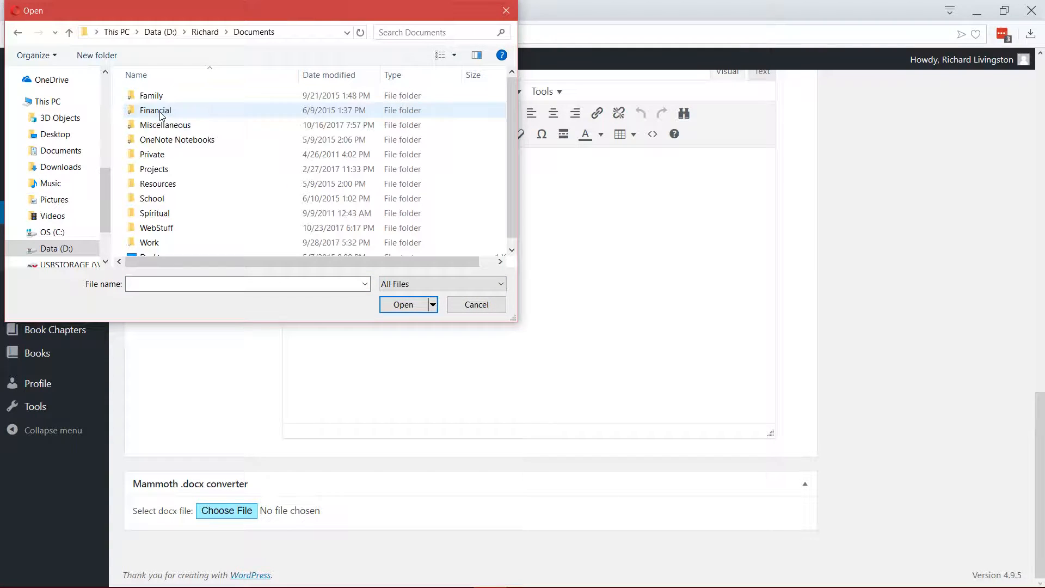
double_click(163, 183)
click(183, 215)
double_click(183, 218)
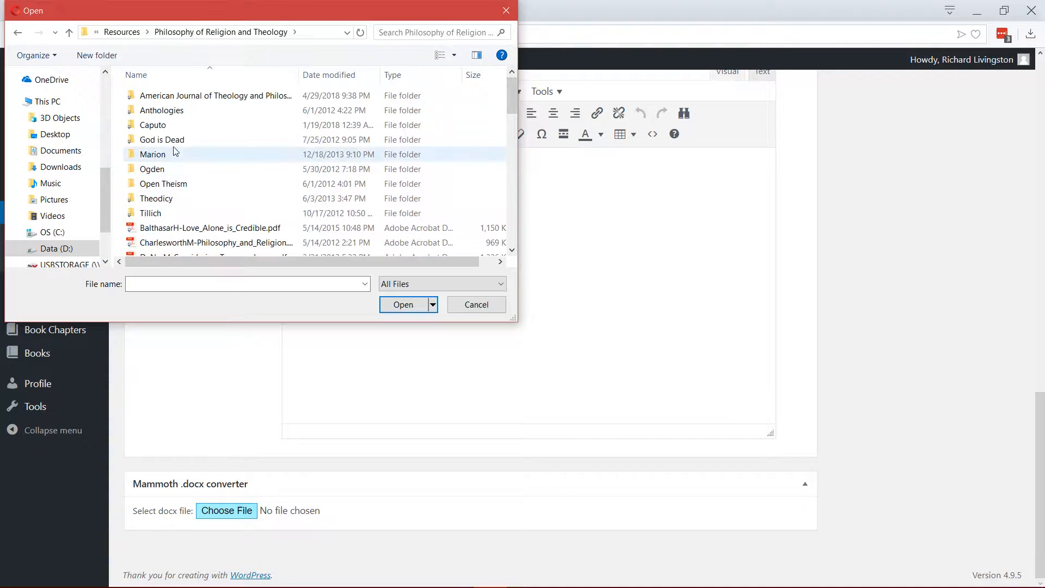
double_click(178, 95)
scroll(212, 171, down, 15)
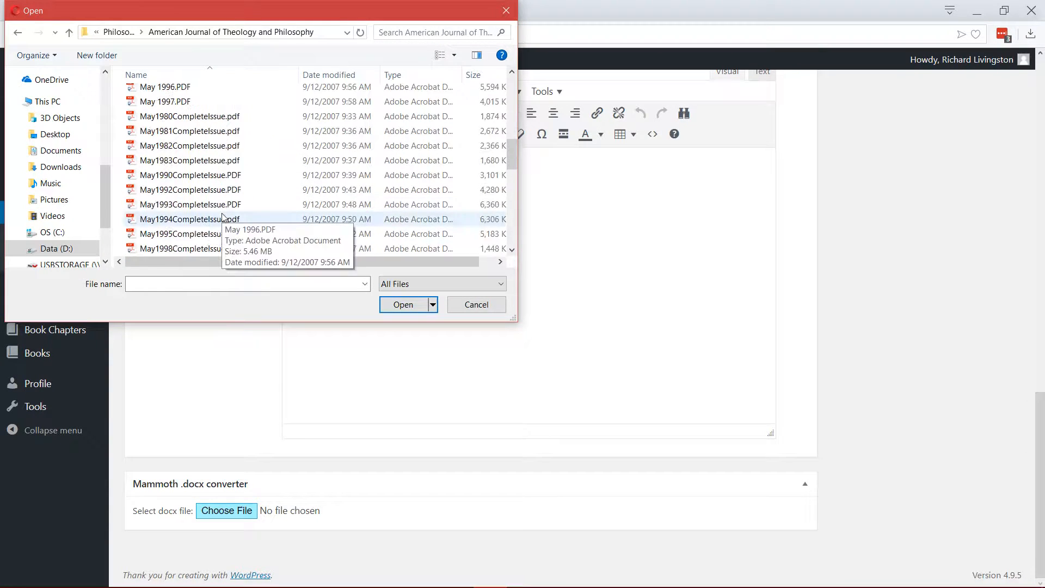
scroll(217, 165, up, 3)
double_click(210, 153)
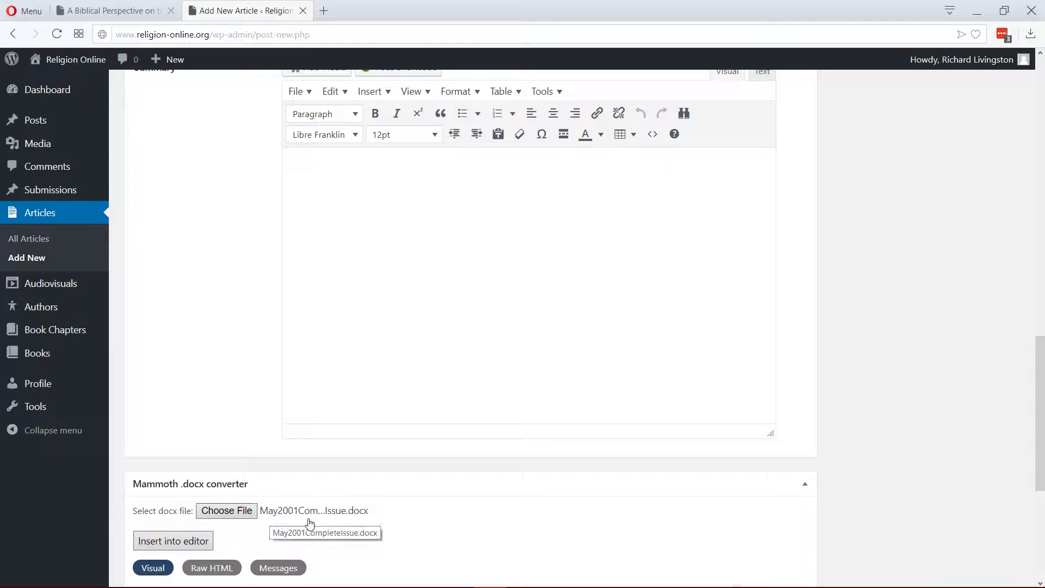
- Insert the converted document into the article editor and check its footnotes and body text from the end upward
click(173, 542)
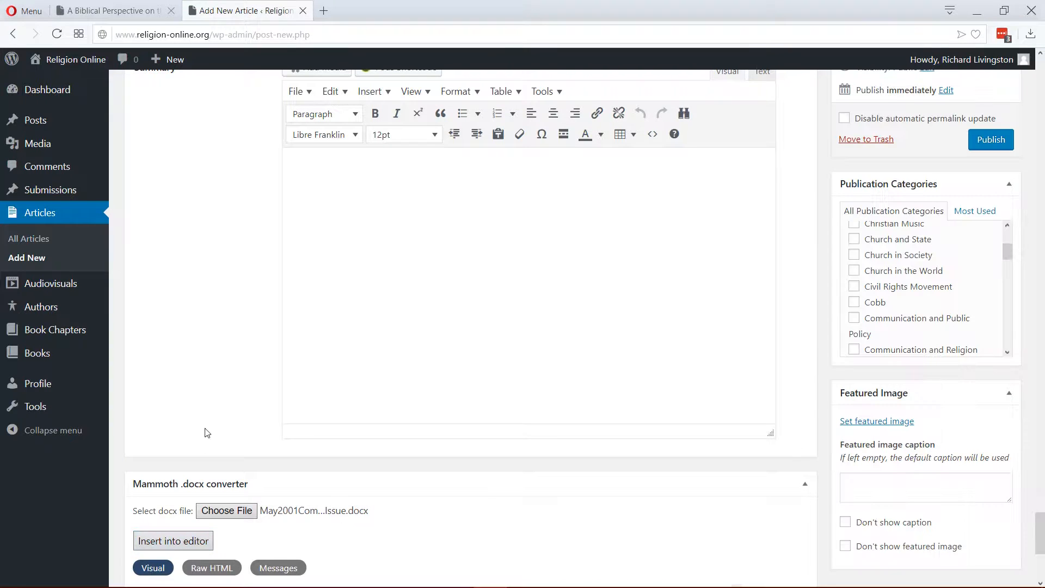
scroll(207, 411, up, 10)
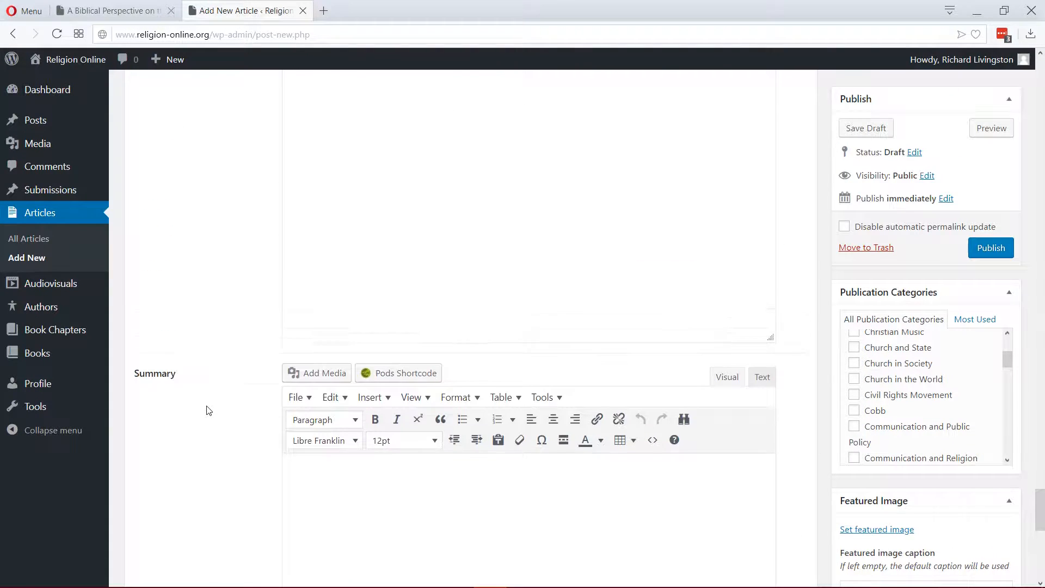
scroll(206, 410, up, 7)
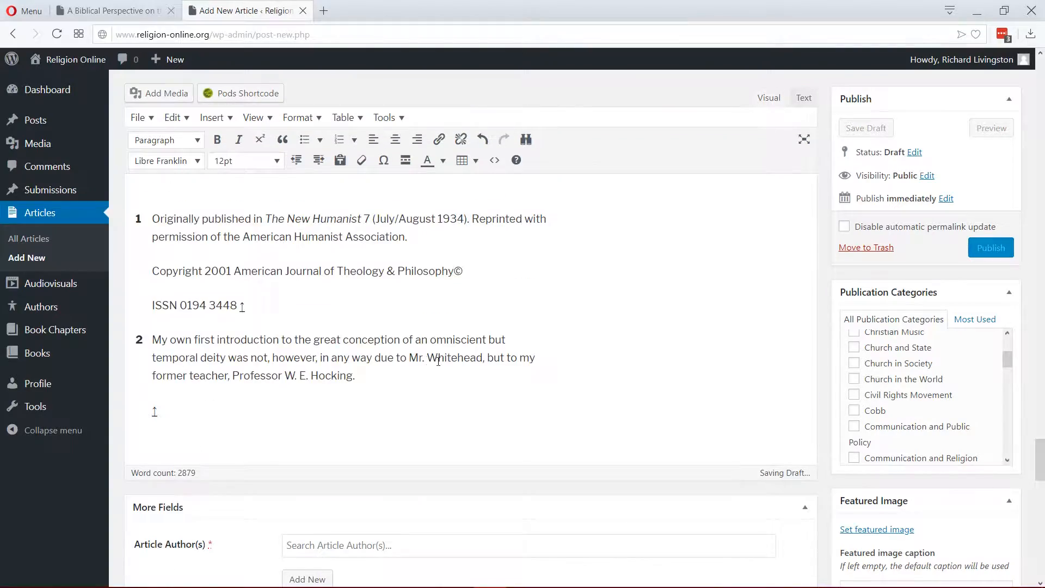
scroll(436, 359, up, 3)
scroll(438, 361, up, 12)
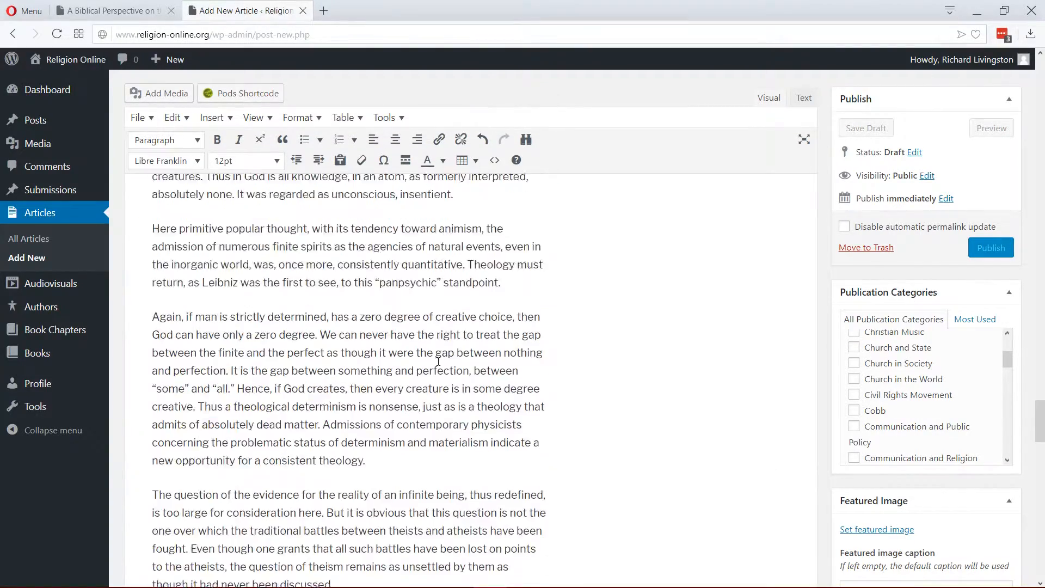
scroll(438, 361, up, 12)
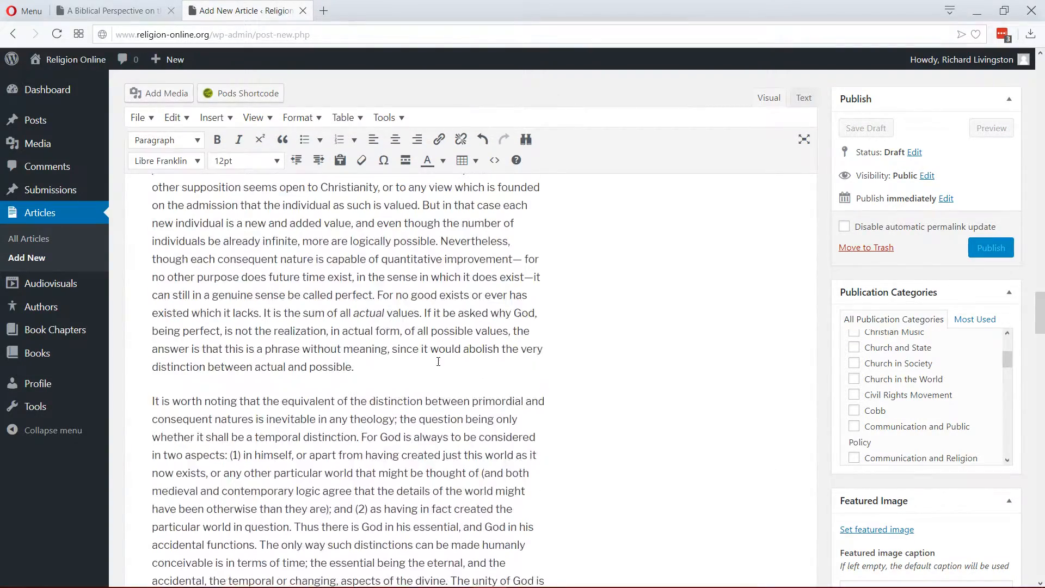
- Review the converted article's body text, including the italic verse passage, and work back up to its title and opening paragraph
scroll(438, 361, up, 10)
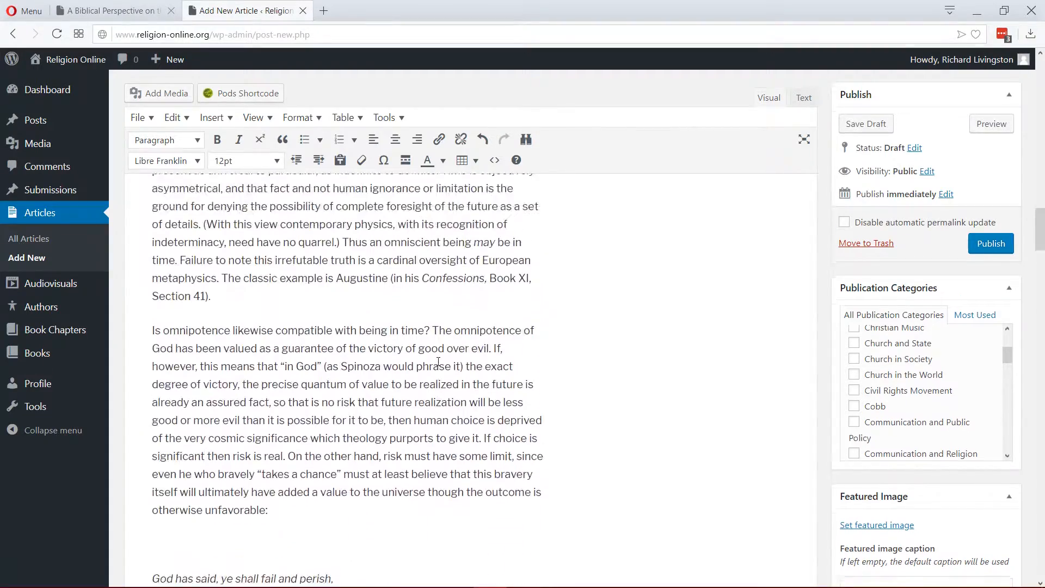
scroll(277, 351, down, 5)
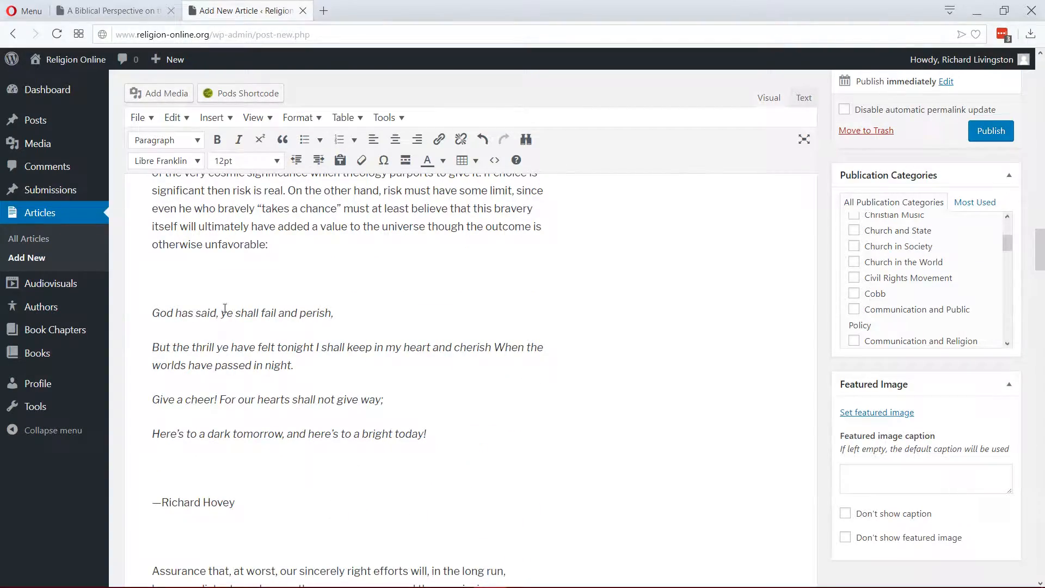
scroll(345, 405, up, 10)
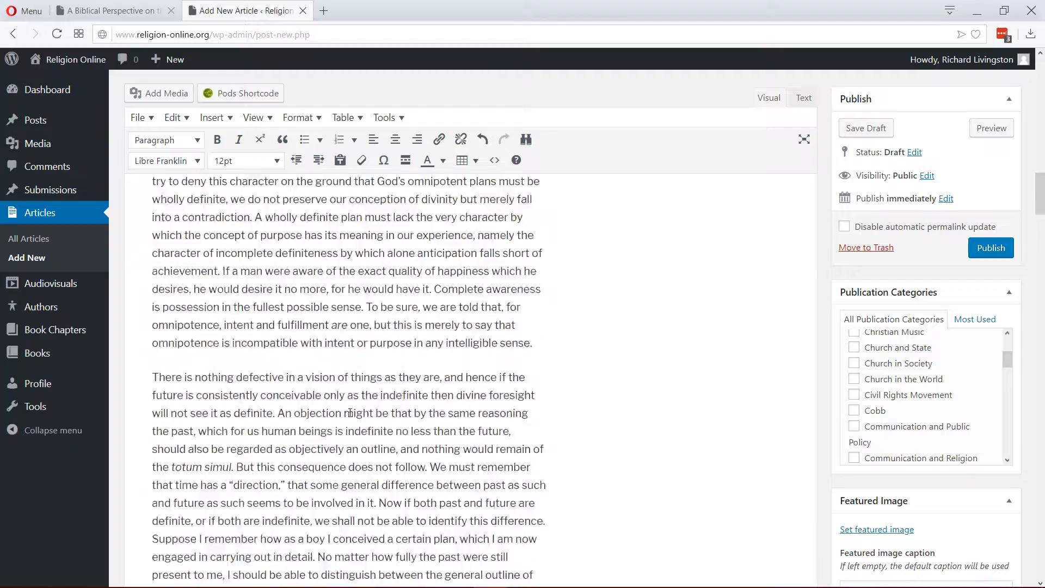
scroll(350, 413, up, 5)
scroll(350, 412, down, 10)
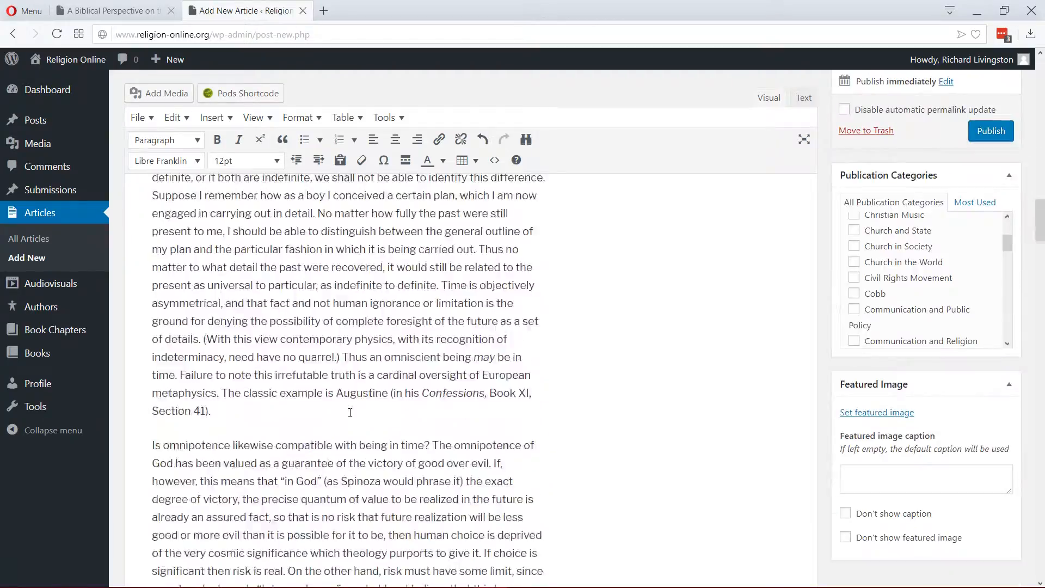
scroll(350, 413, down, 2)
scroll(350, 413, up, 10)
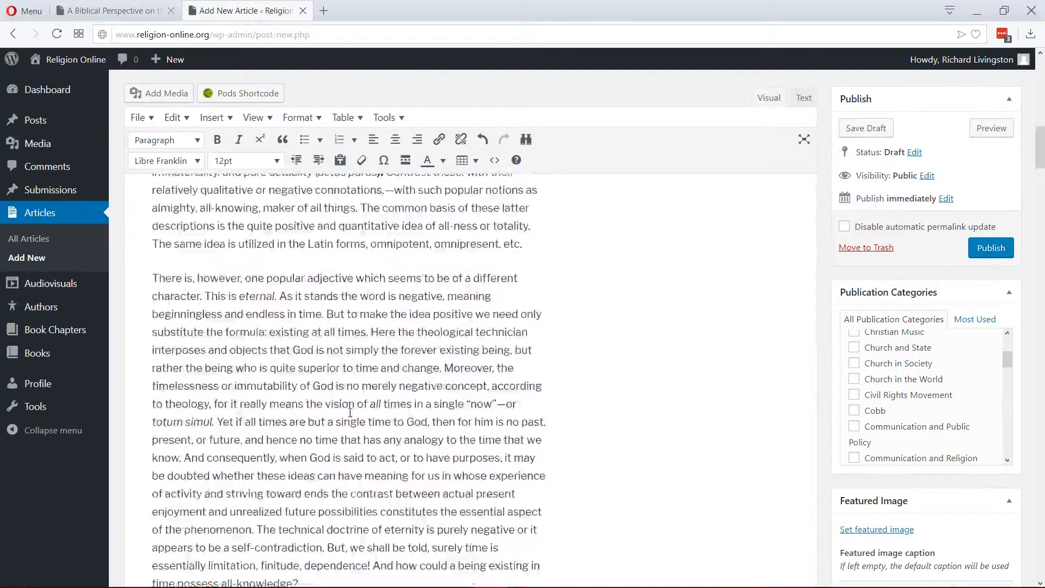
scroll(350, 413, up, 15)
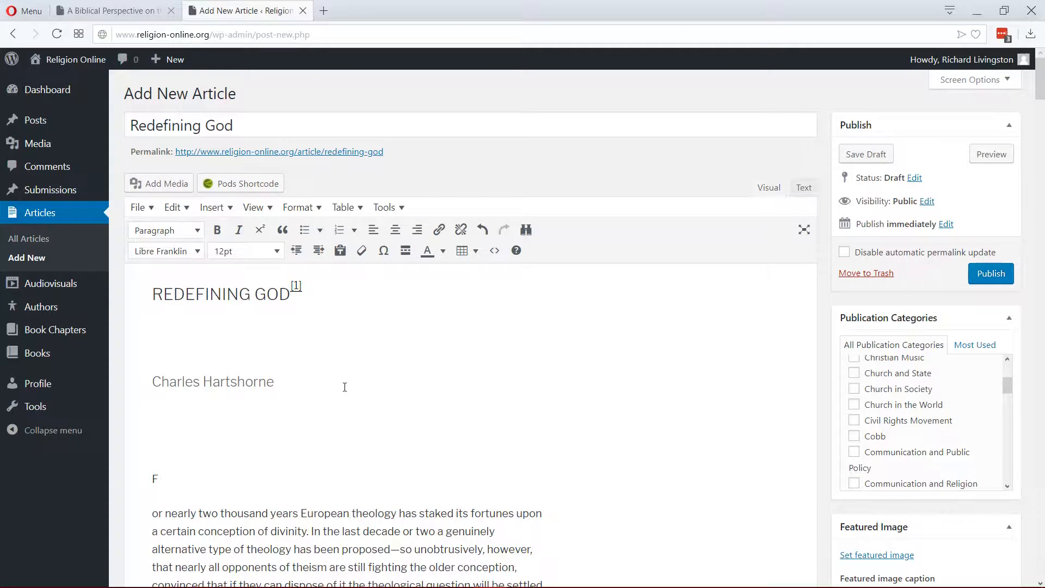
scroll(639, 402, down, 3)
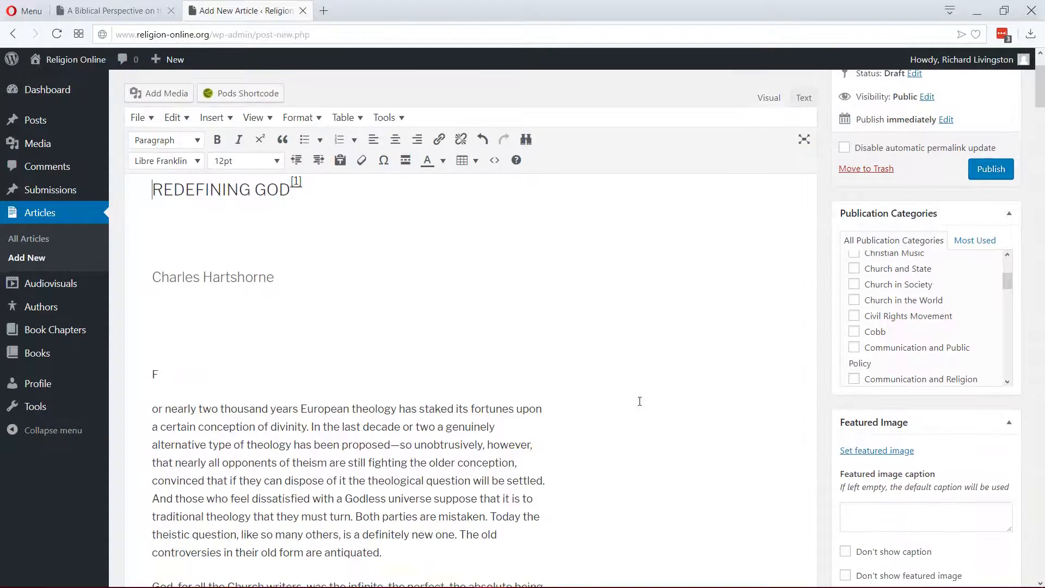
scroll(639, 402, up, 3)
- Compare the converted article's title, author line and opening paragraph with the Word document and the May2001CompleteIssue PDF in Acrobat
key(alt+Tab)
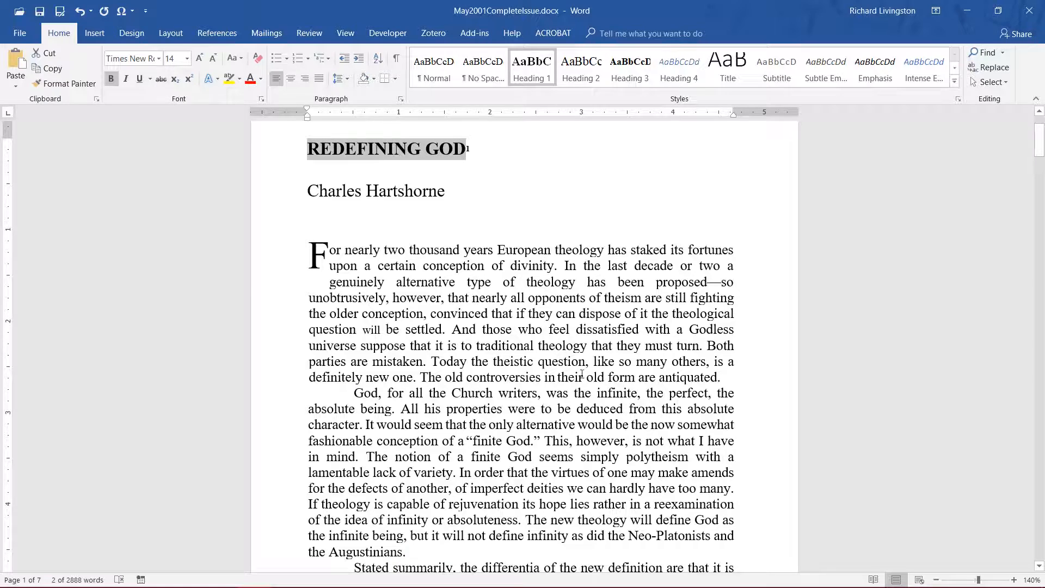
key(alt+Tab)
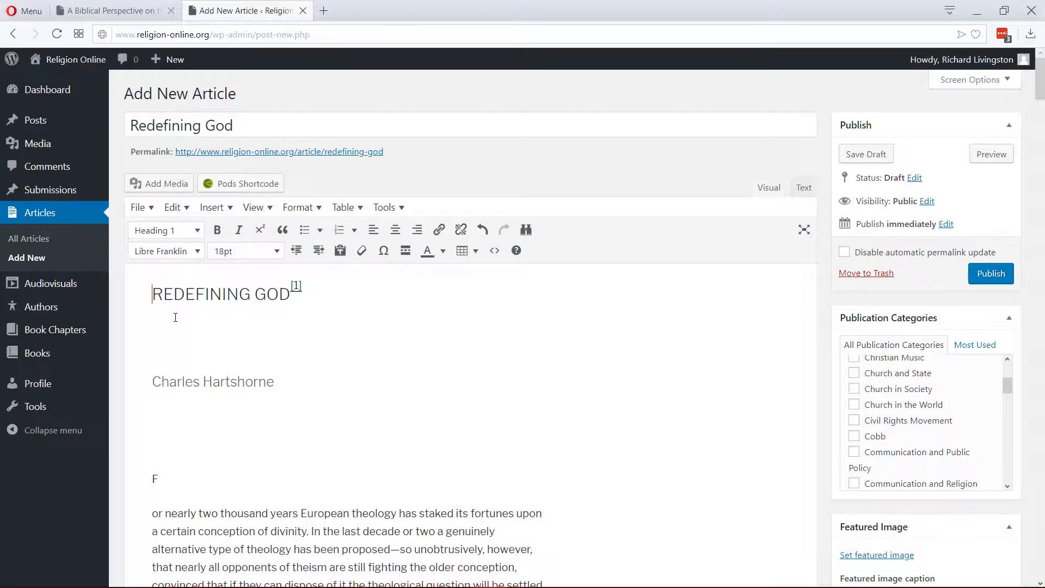
key(alt+Tab)
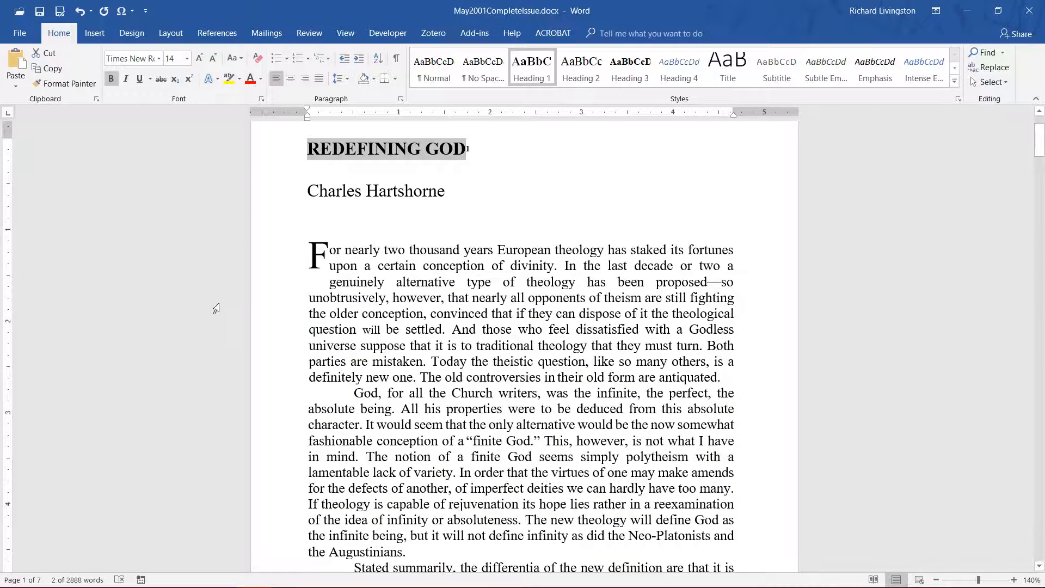
key(alt+Tab)
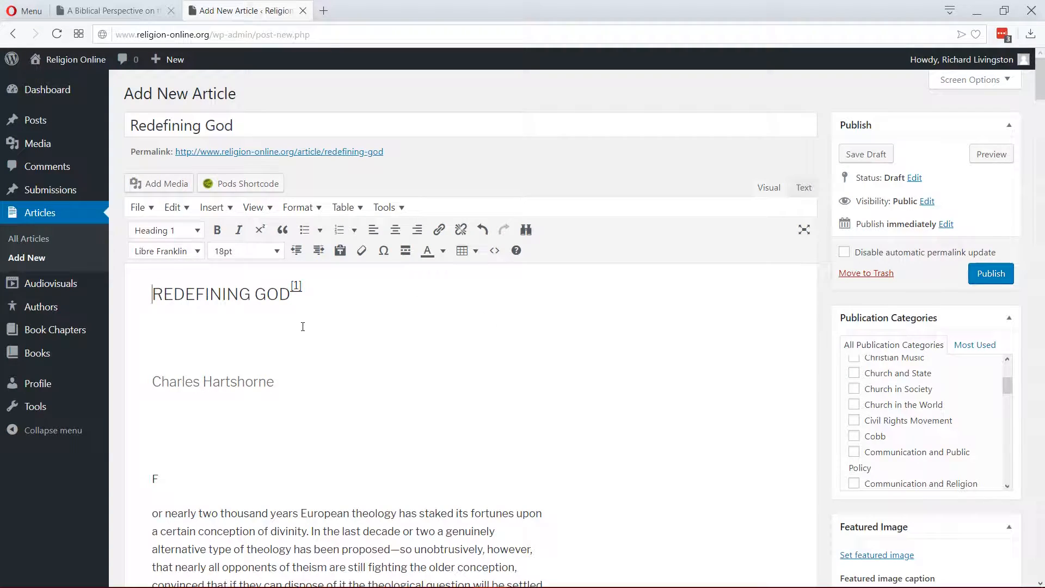
key(alt+Tab)
key(alt+Tab)
key(alt+Tab)
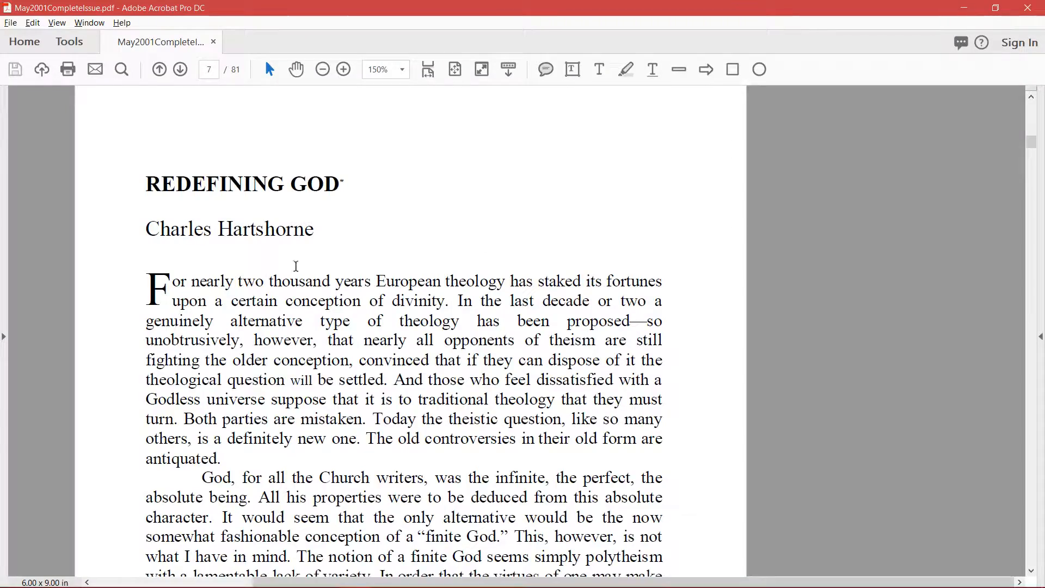
scroll(475, 294, down, 5)
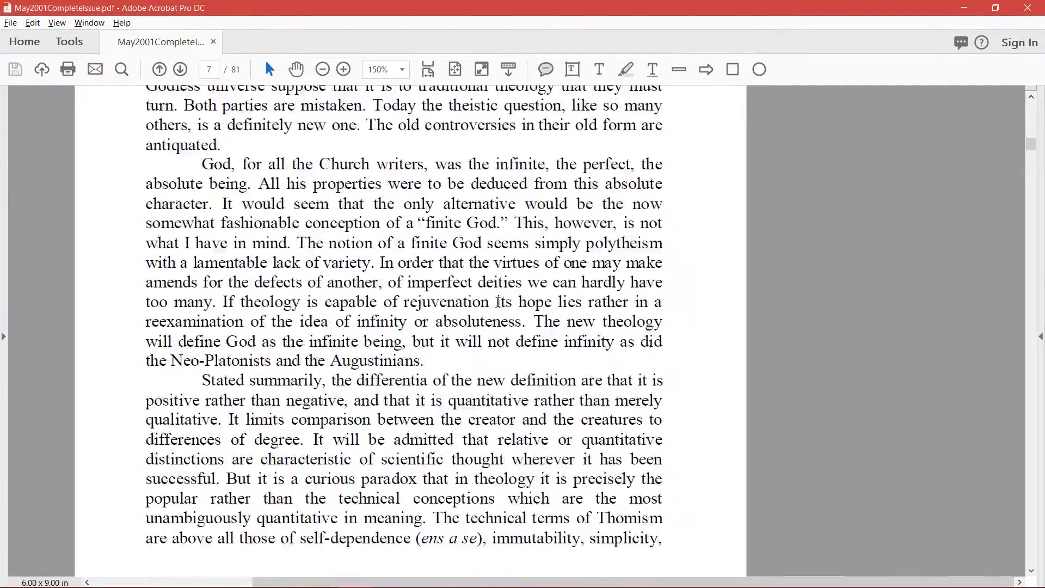
scroll(479, 297, up, 7)
key(alt+Tab)
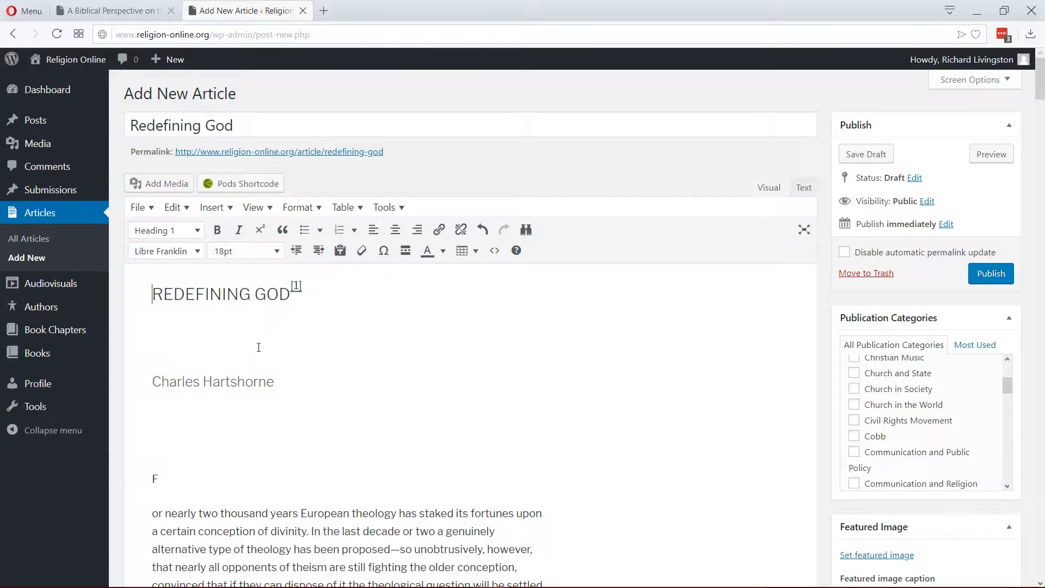
- Delete the repeated title with its footnote marker, the author line and the blank lines above the article's first paragraph
key(shift+Down)
key(shift+Down)
key(shift+Down)
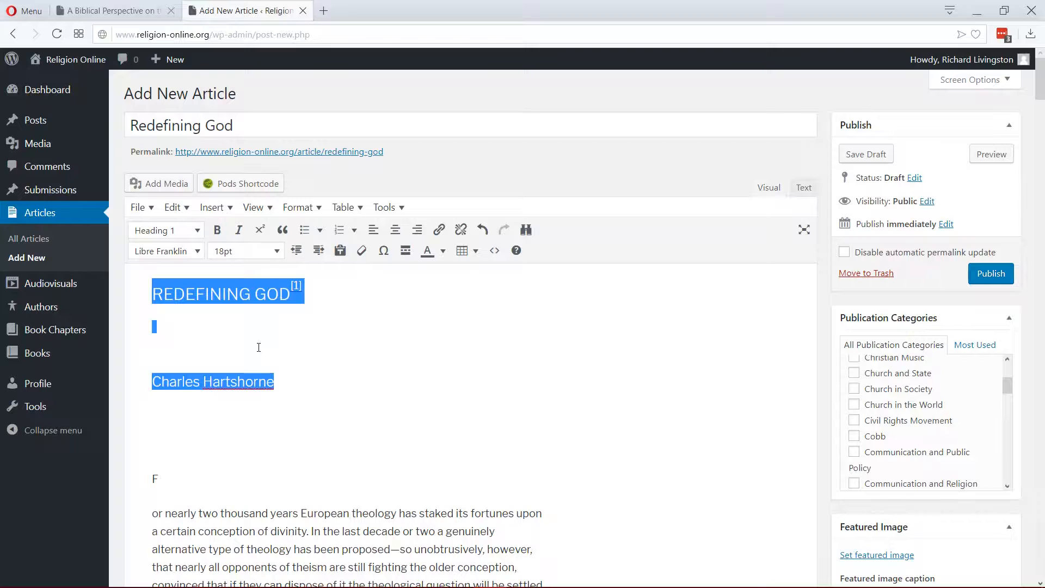
key(Delete)
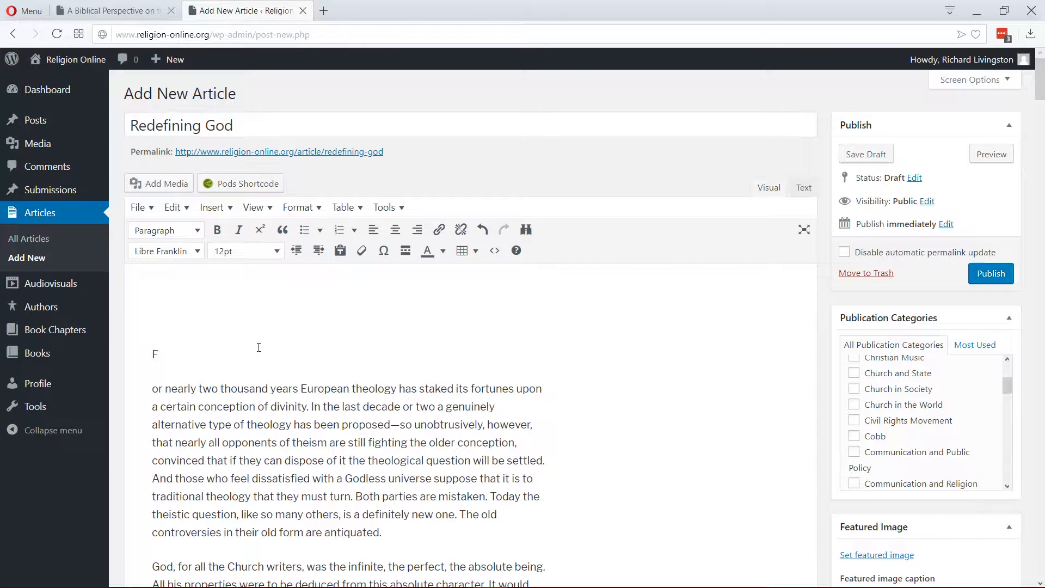
key(Delete)
key(Delete)
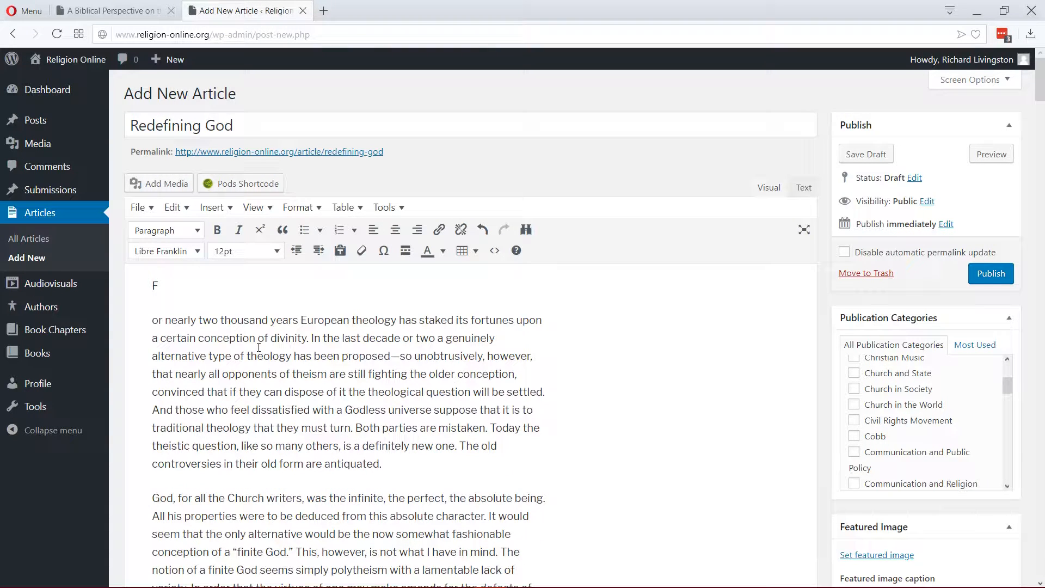
- Check the opening drop cap in the PDF and join the separate "F" to "or nearly two thousand years" in the article
key(alt+Tab)
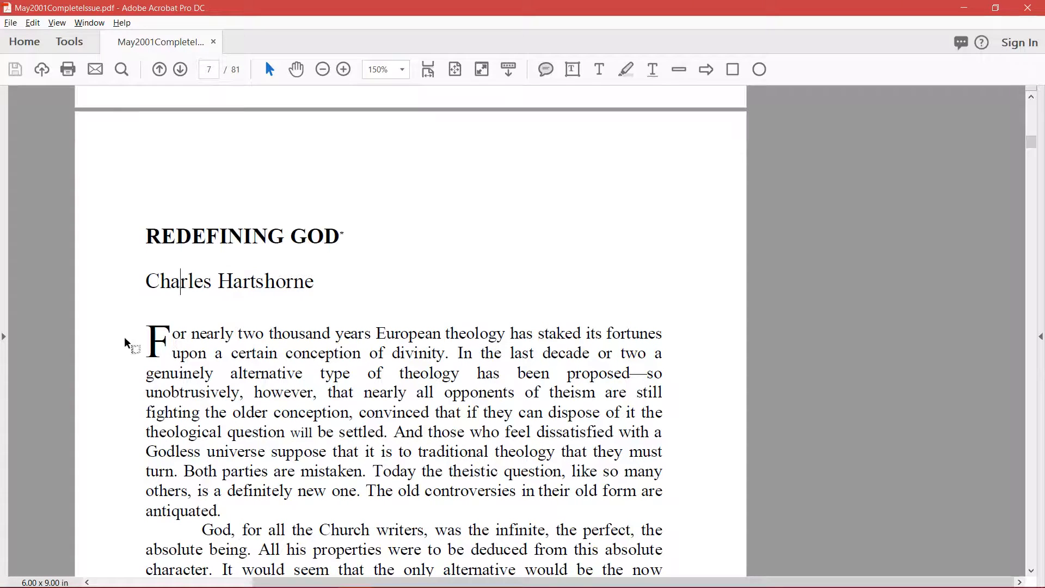
key(alt+Tab)
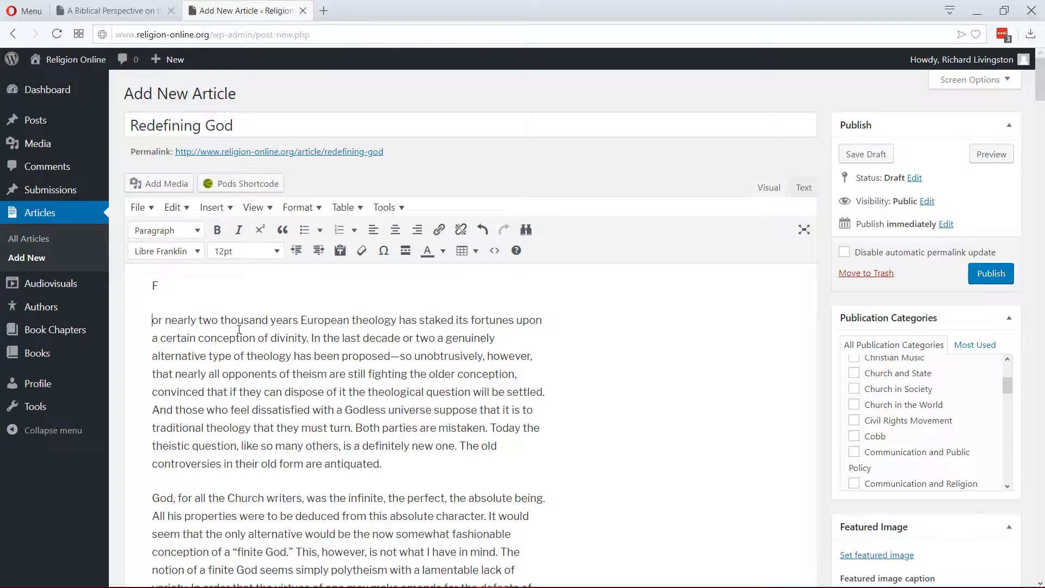
key(BackSpace)
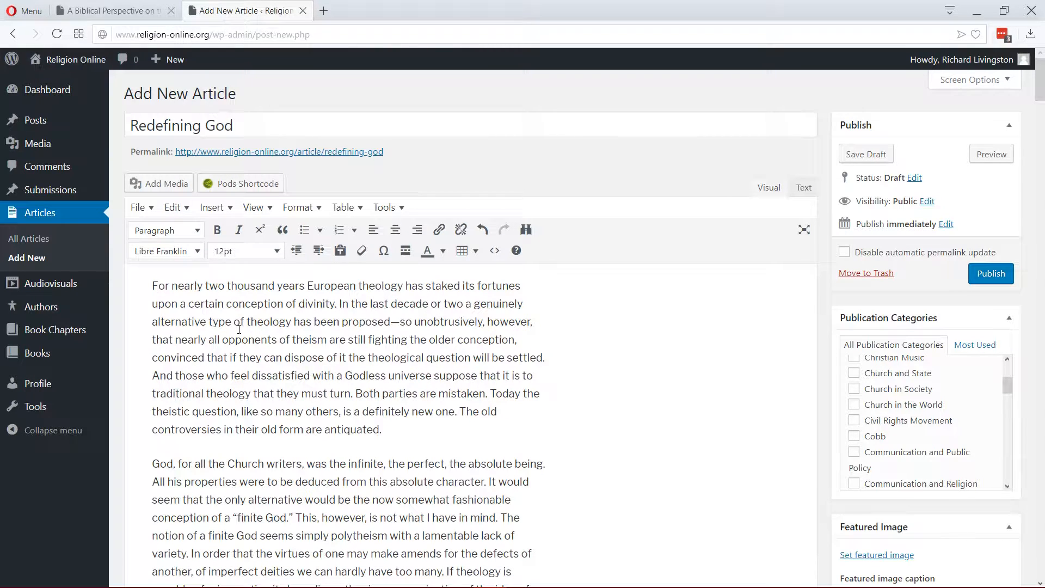
- Remove the bold formatting from the closing parenthesis and period after "actus purus" in the article text
scroll(297, 347, down, 10)
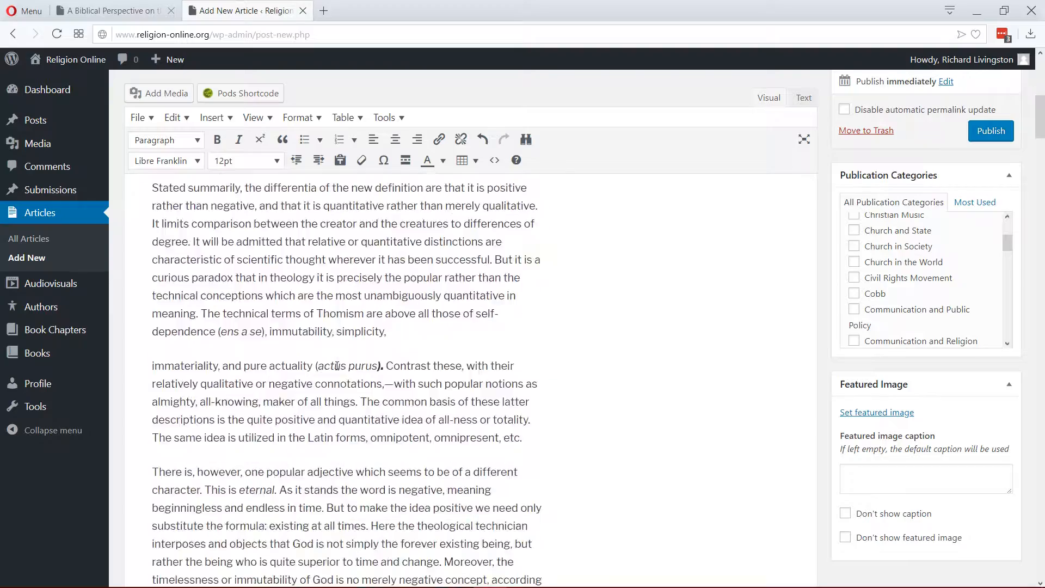
scroll(337, 365, up, 5)
key(alt+Tab)
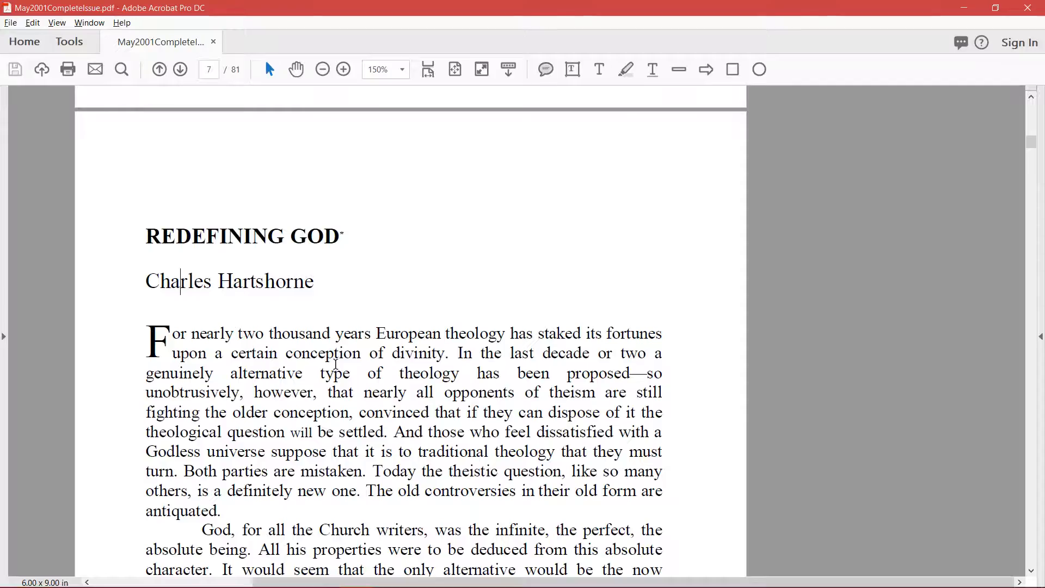
key(alt+Tab)
scroll(335, 343, down, 2)
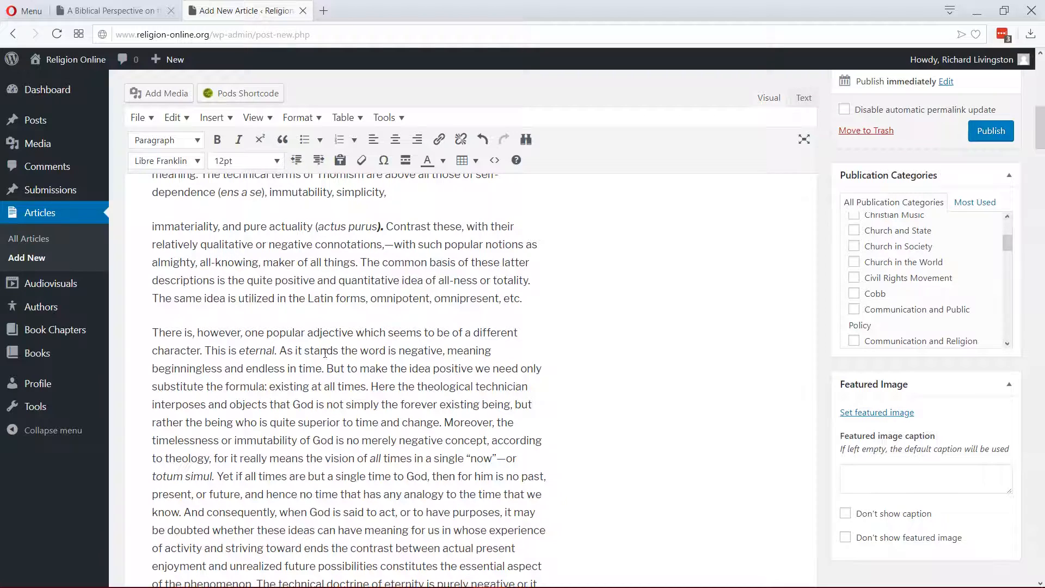
key(alt+Tab)
key(alt+Tab)
click(381, 226)
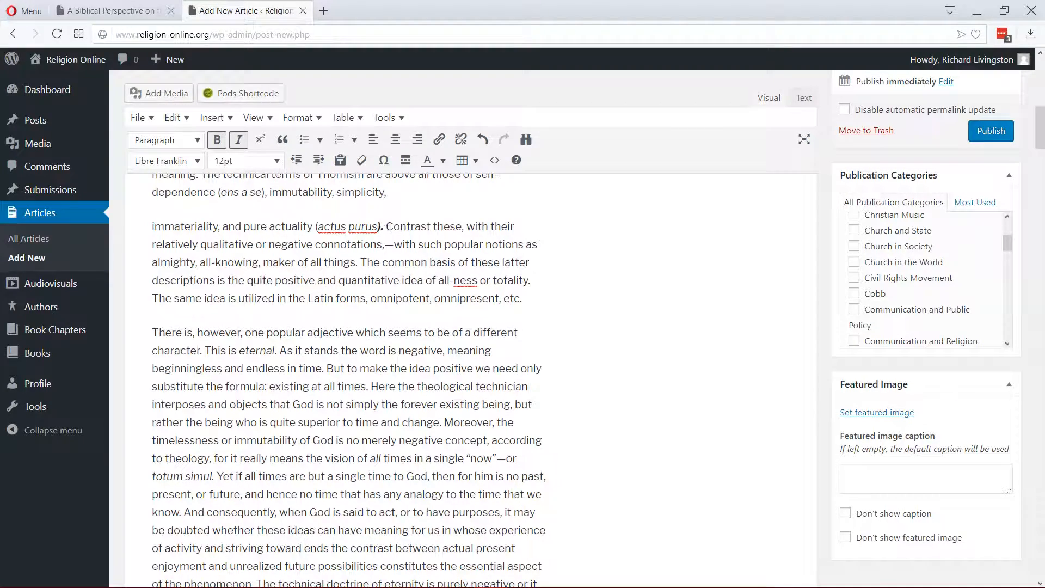
key(shift+Left)
click(217, 140)
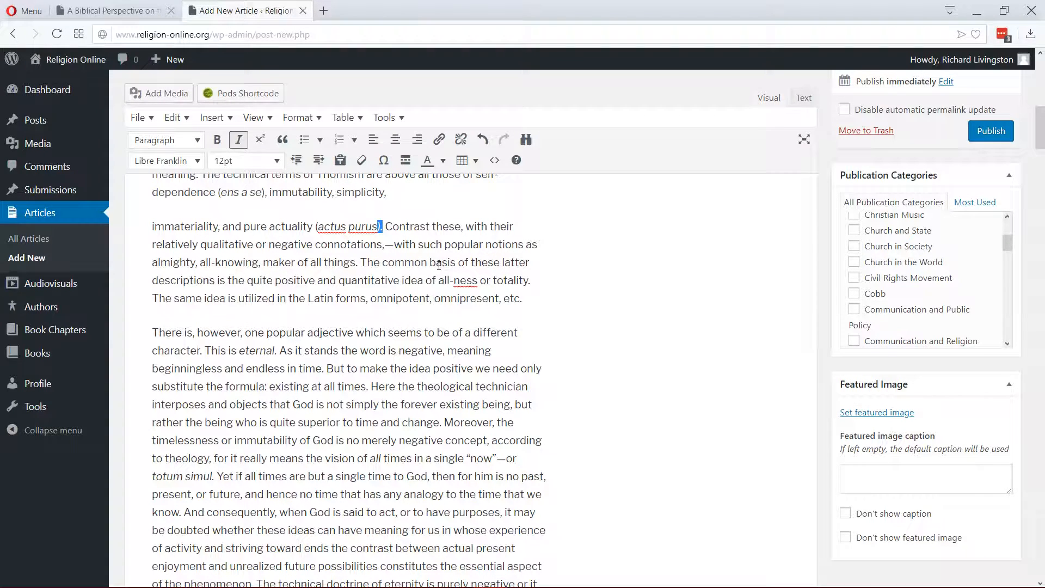
key(ctrl+i)
- Check the article's first page and its footnote in the Acrobat PDF against the split paragraph at "simplicity, immateriality" in the editor
key(alt+Tab)
scroll(508, 266, down, 2)
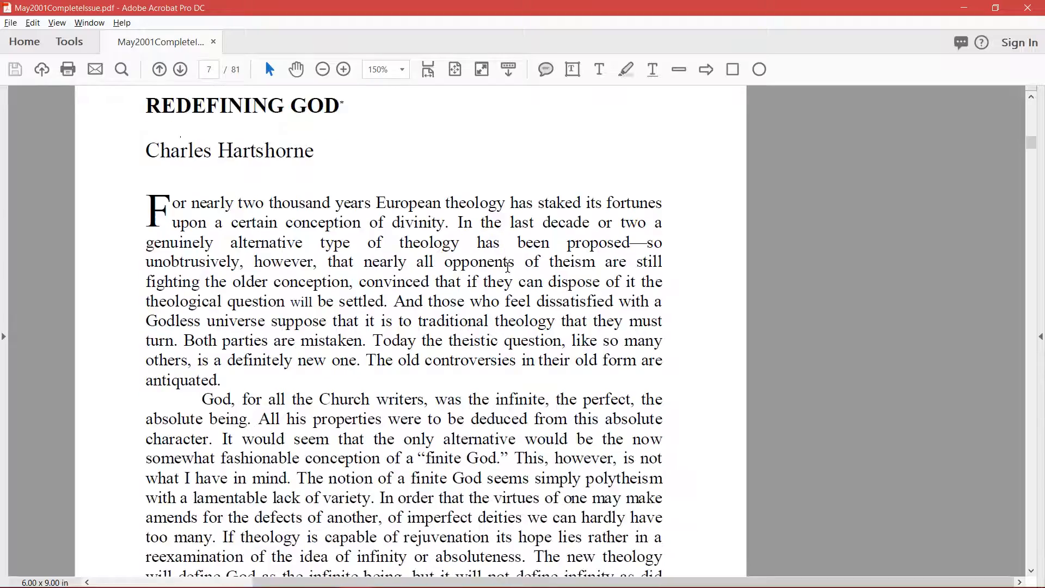
scroll(507, 267, down, 3)
scroll(467, 229, down, 3)
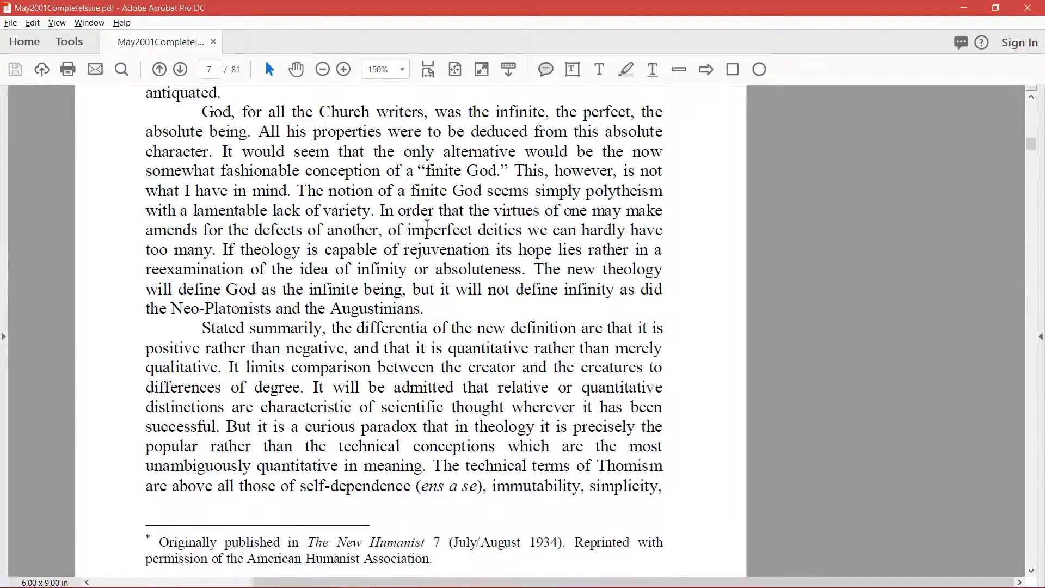
scroll(427, 227, down, 4)
key(alt+Tab)
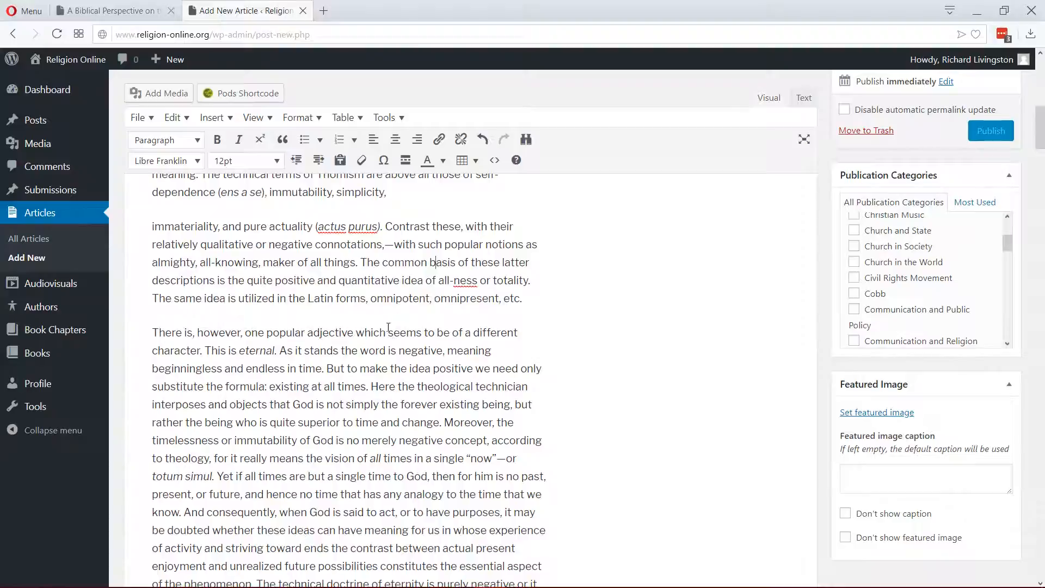
- Scan the article text down to the verse passage and examine the PDF's page breaks, running headers and first-page footnote in Acrobat
scroll(388, 327, down, 15)
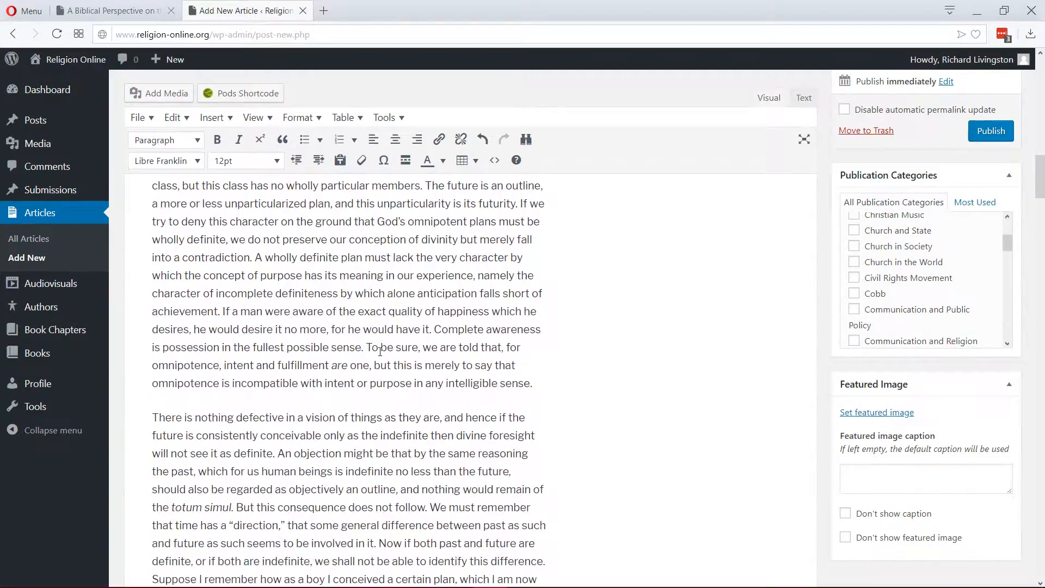
scroll(380, 351, down, 10)
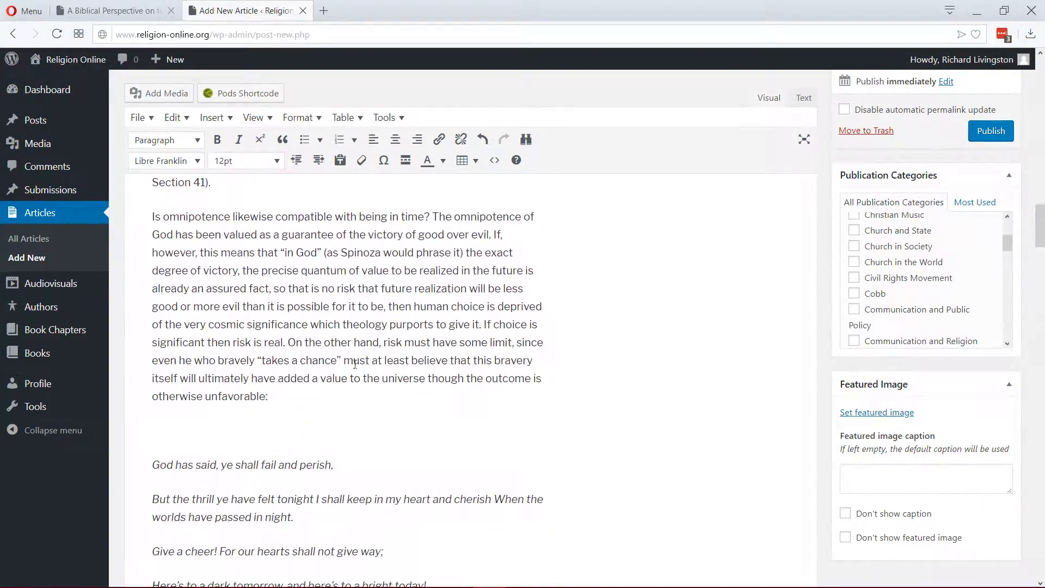
key(alt+Tab)
scroll(370, 325, down, 10)
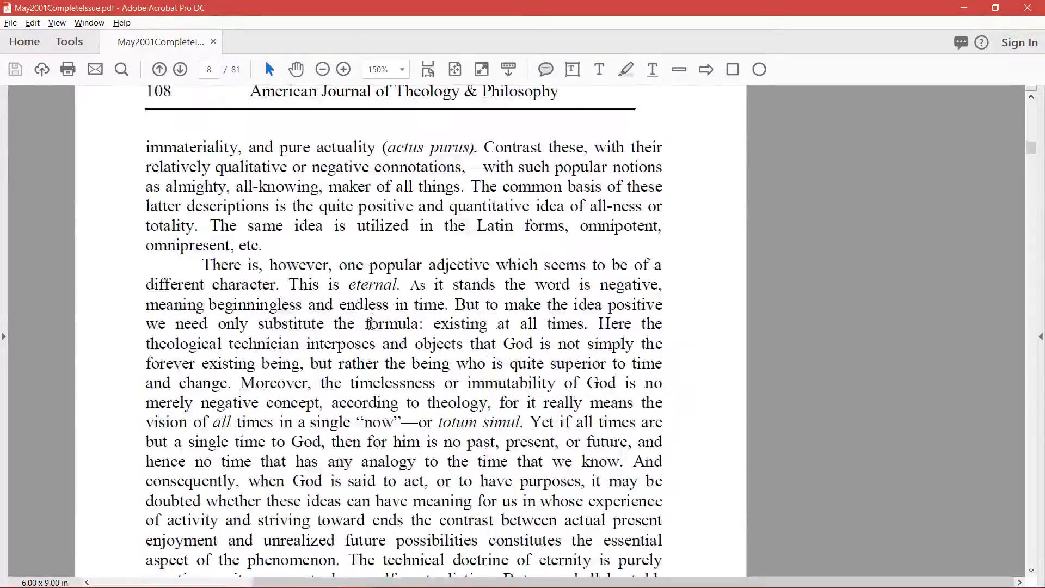
scroll(370, 325, down, 10)
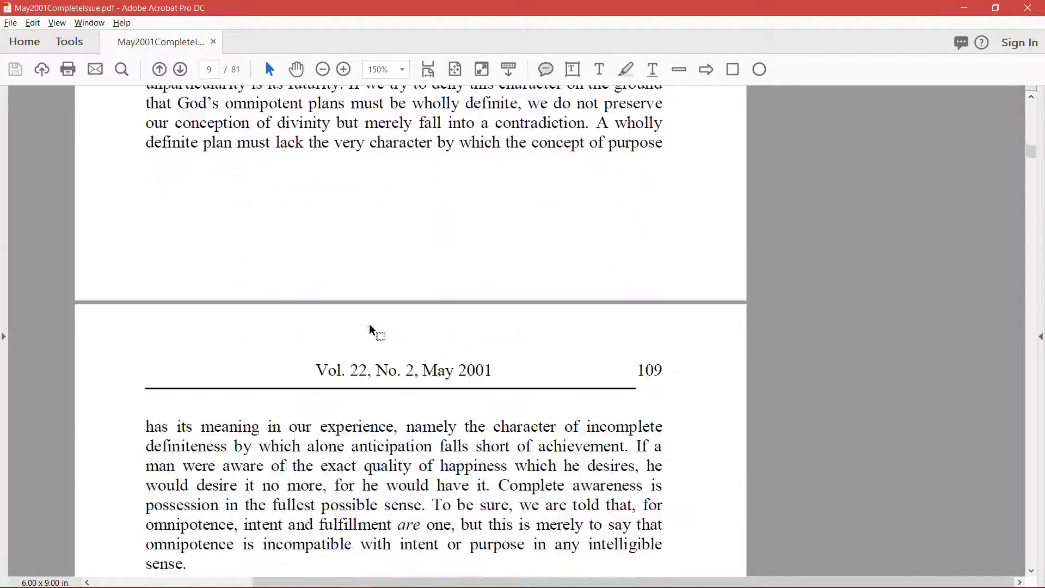
scroll(370, 324, up, 20)
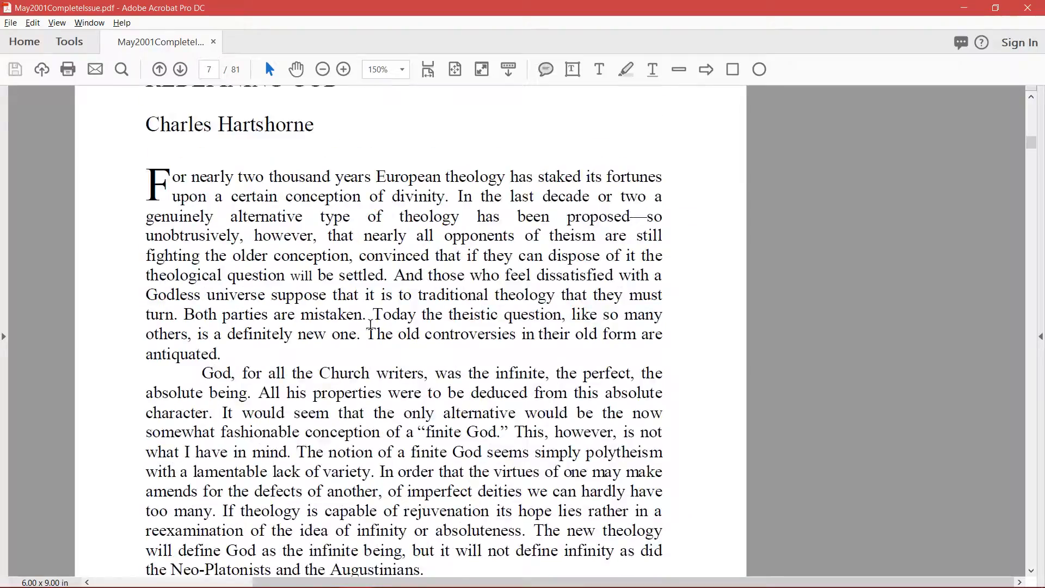
scroll(370, 325, up, 2)
scroll(370, 325, down, 8)
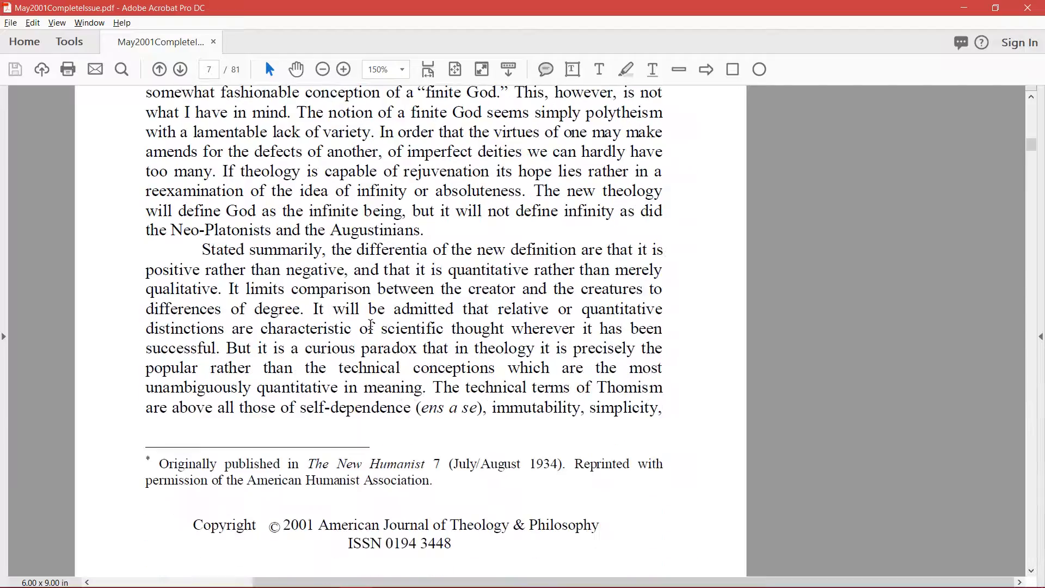
scroll(371, 325, down, 8)
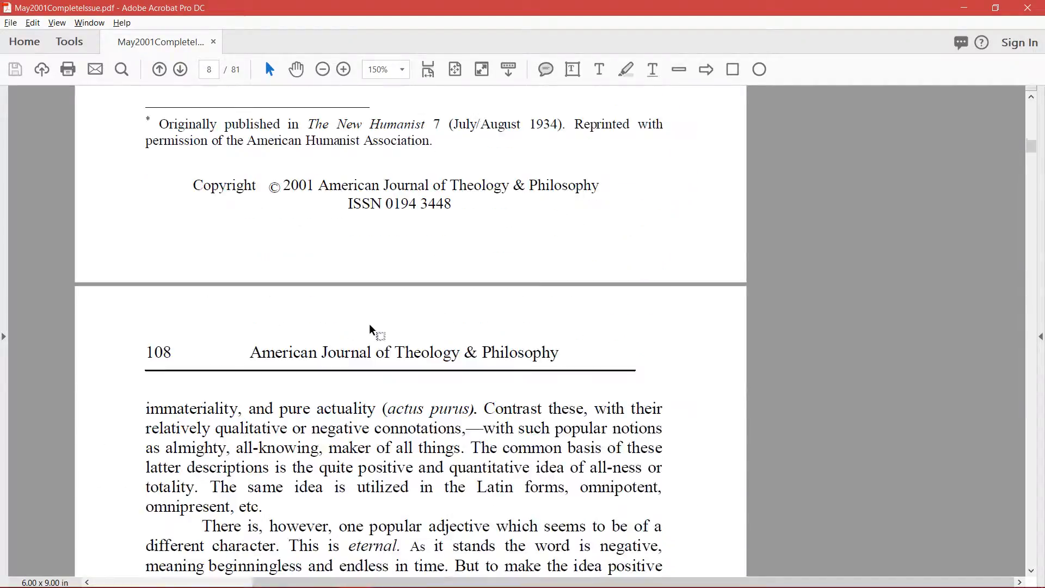
- Compare the page break before page 108 in the Acrobat PDF with the article text in the WordPress editor
key(alt+Tab)
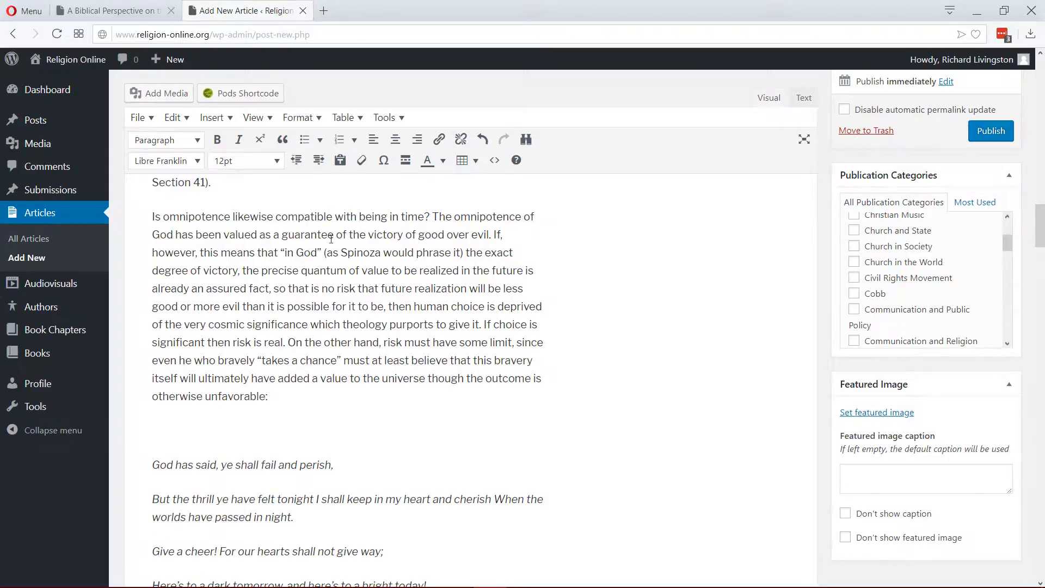
scroll(331, 238, up, 5)
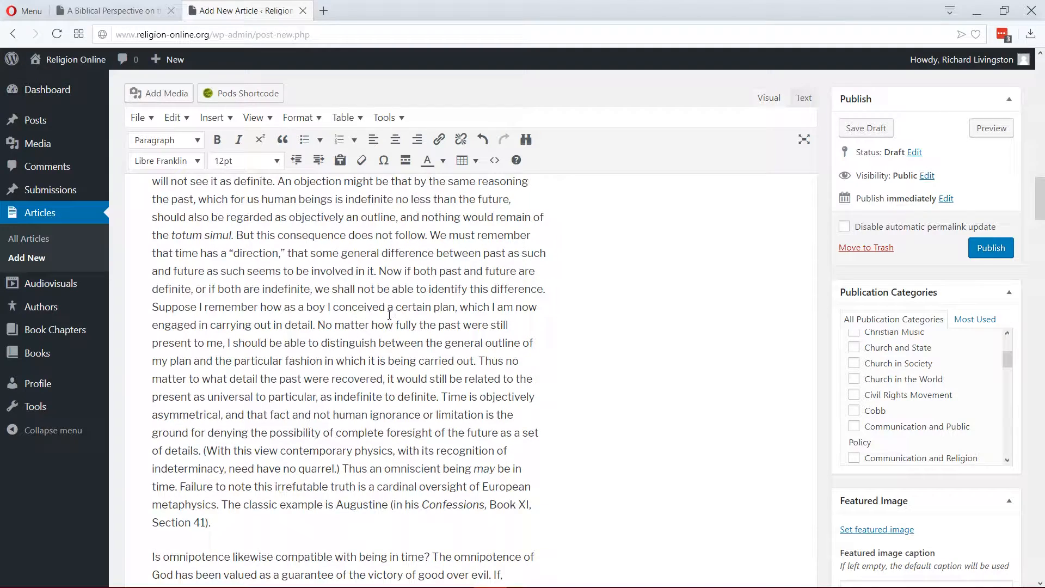
scroll(352, 325, down, 6)
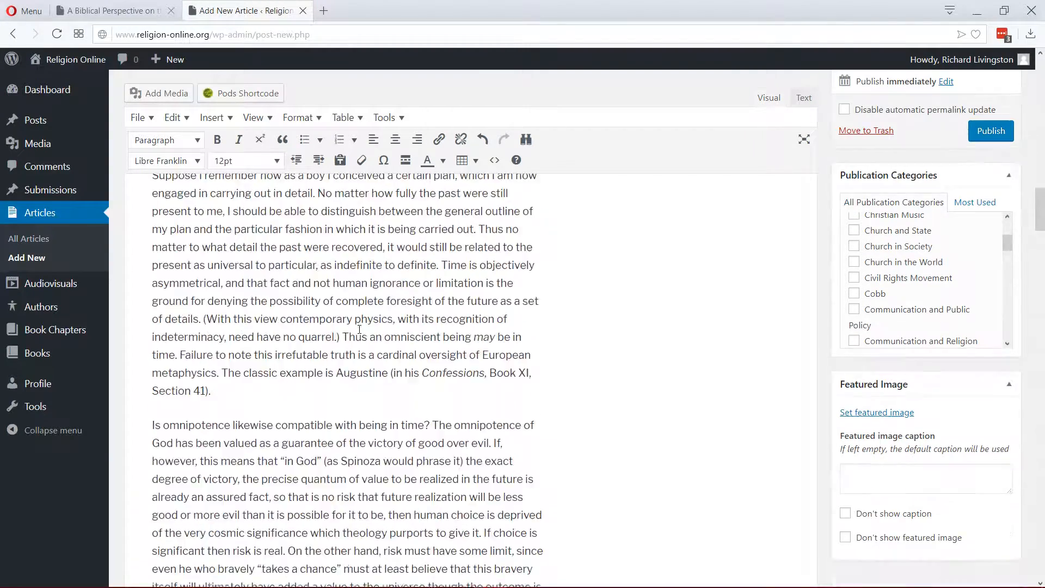
key(alt+Tab)
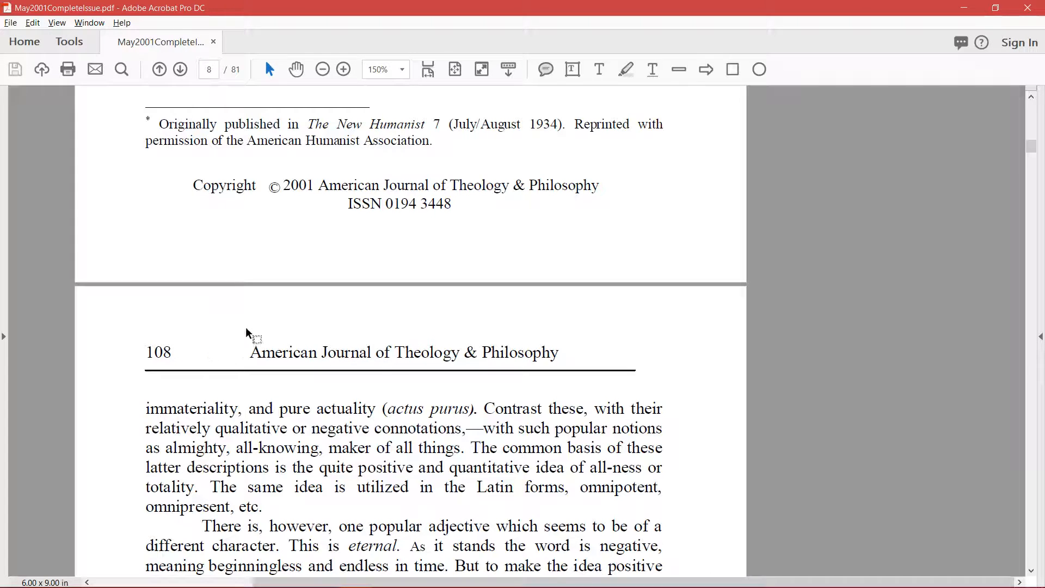
key(alt+Tab)
key(alt+Tab)
scroll(196, 367, up, 3)
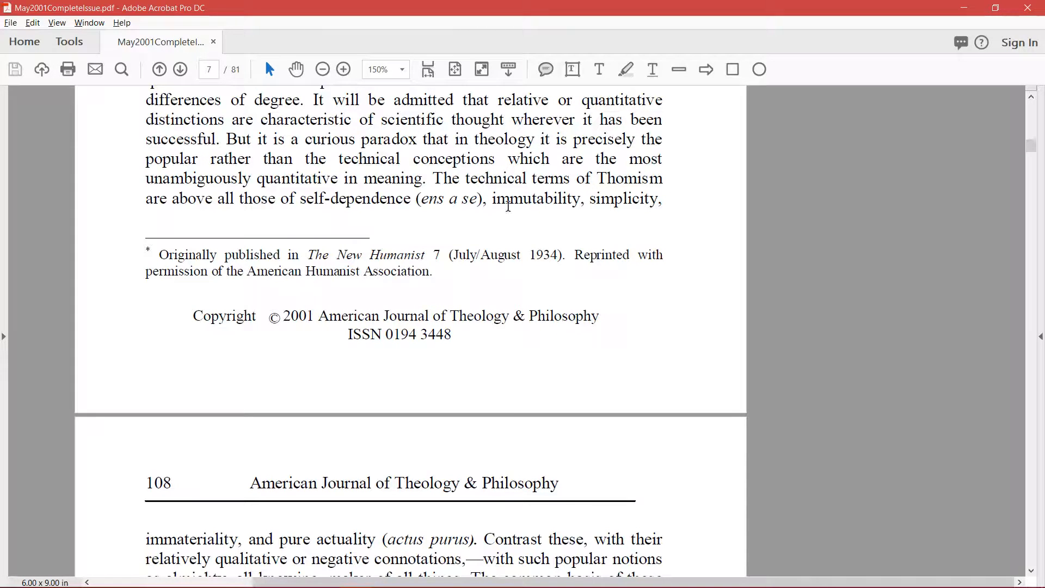
scroll(229, 425, down, 2)
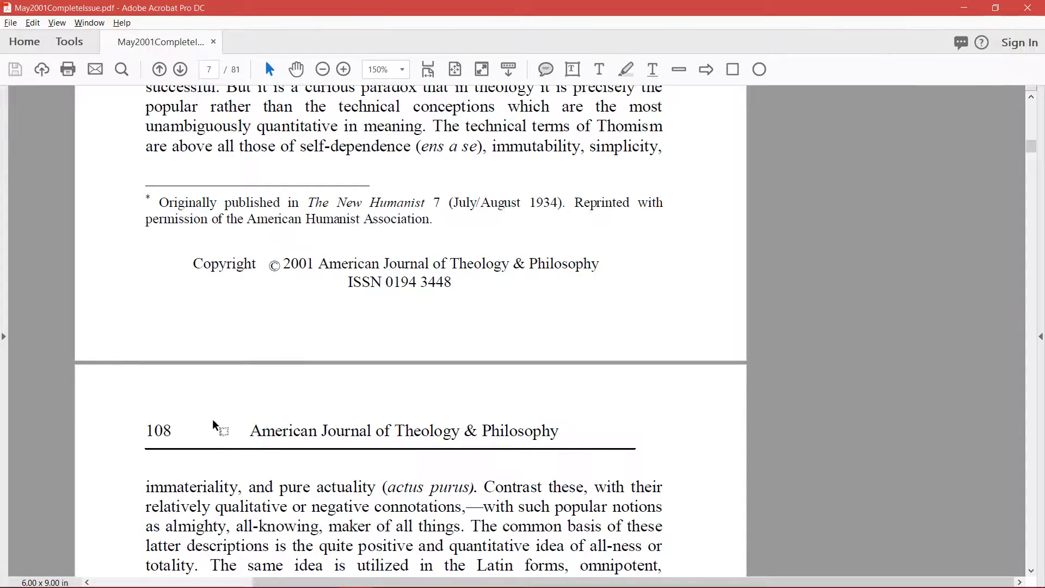
key(alt+Tab)
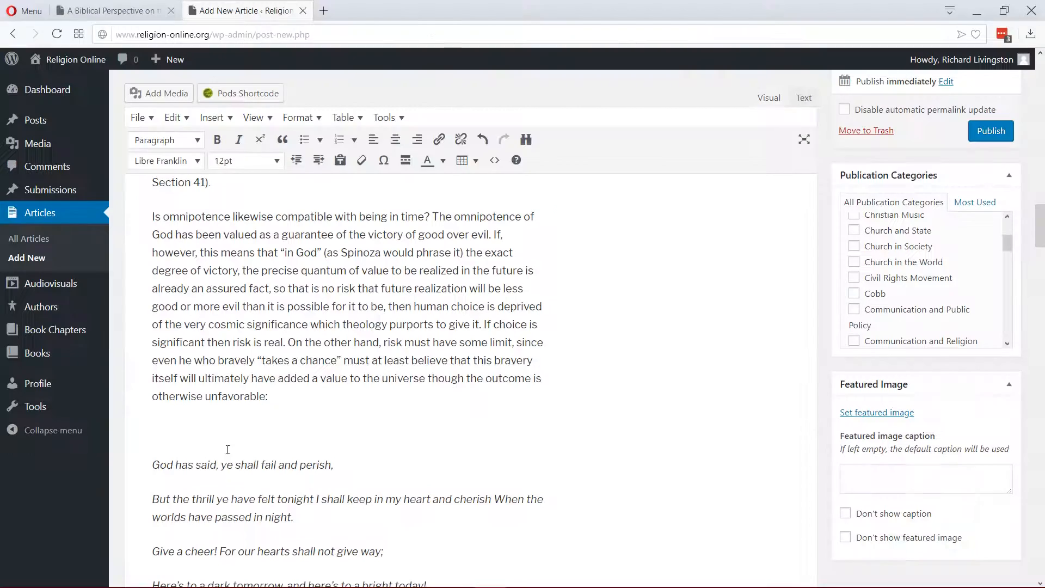
key(alt+Tab)
scroll(377, 315, up, 3)
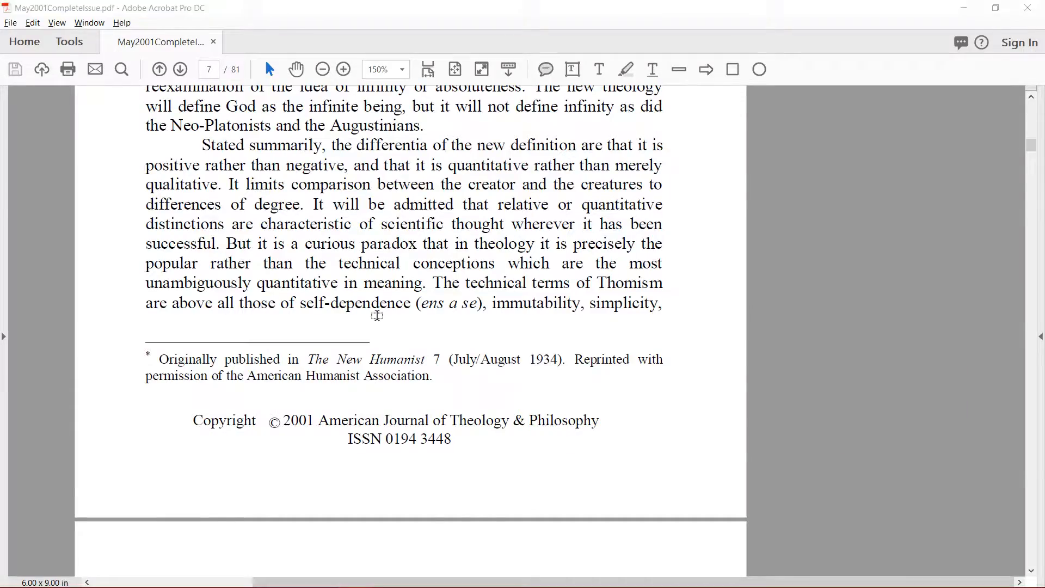
- Insert the page marker "[108]" after "immutability, simplicity," in the article and join the following "immateriality, and pure actuality" paragraph to it
key(alt+Tab)
scroll(379, 316, up, 10)
scroll(378, 316, up, 1)
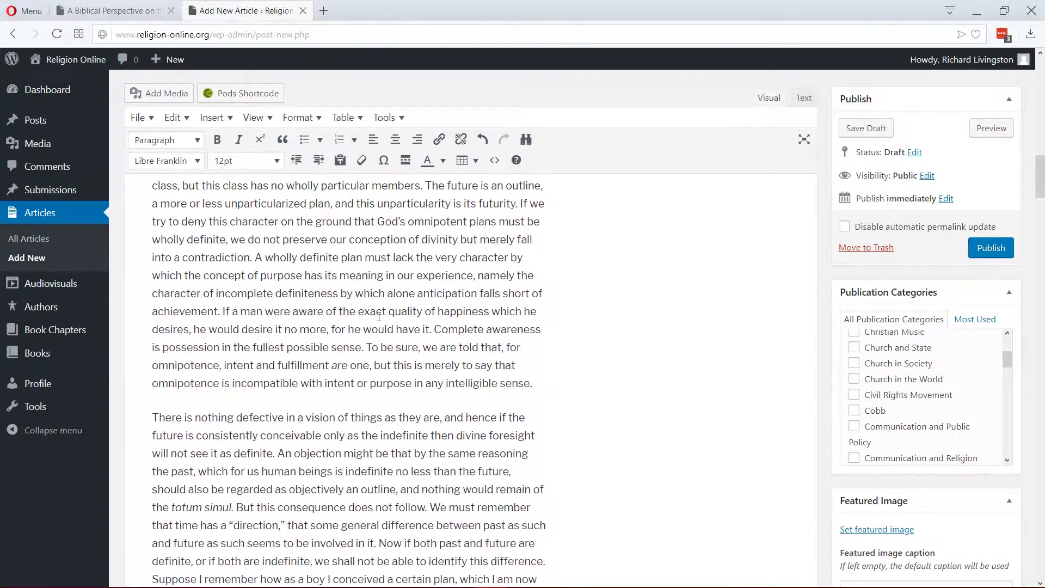
scroll(427, 313, up, 5)
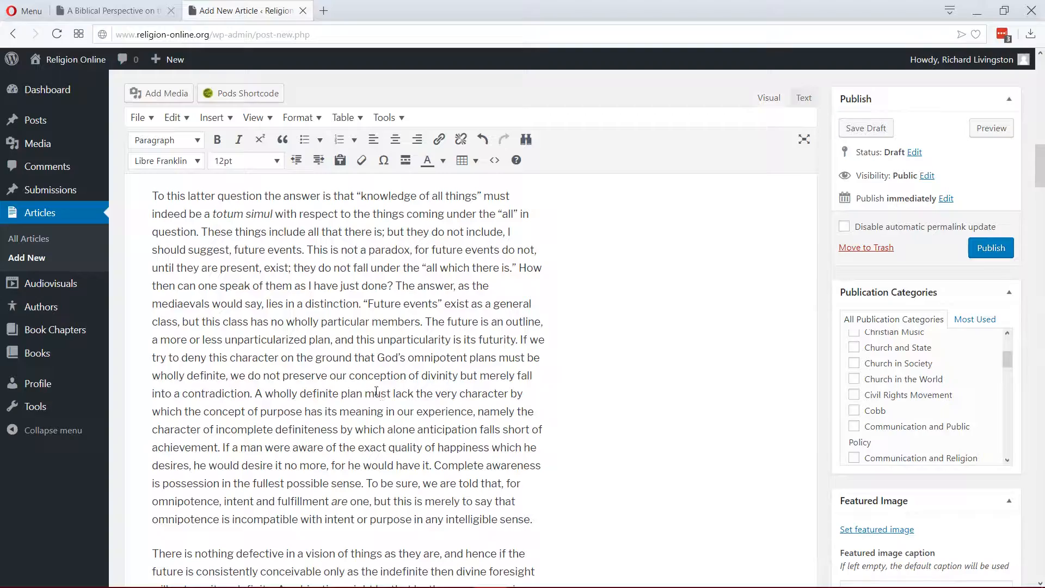
scroll(376, 391, up, 5)
scroll(377, 391, down, 1)
key(alt+Tab)
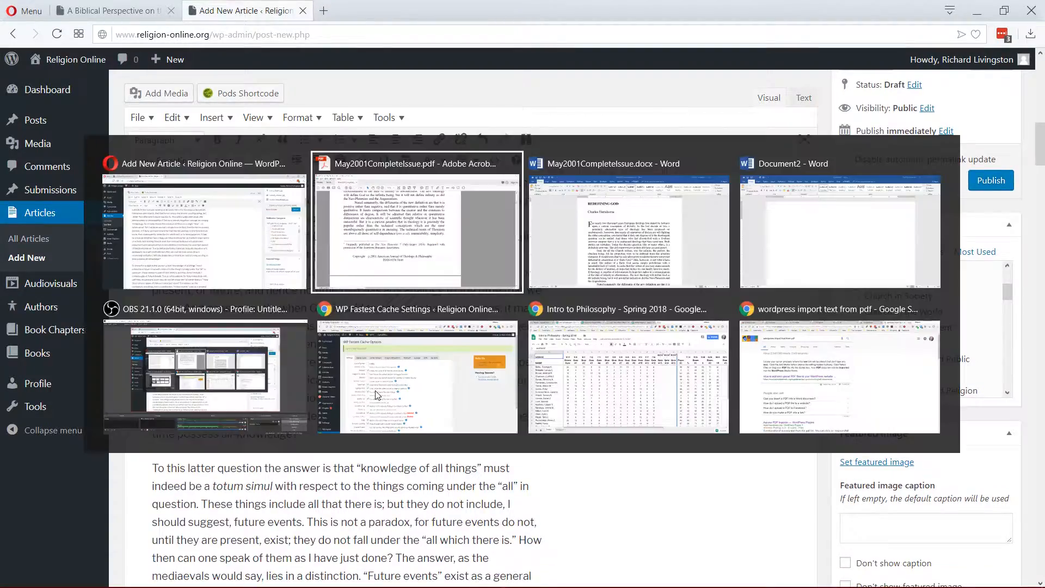
key(alt+Tab)
scroll(365, 365, up, 3)
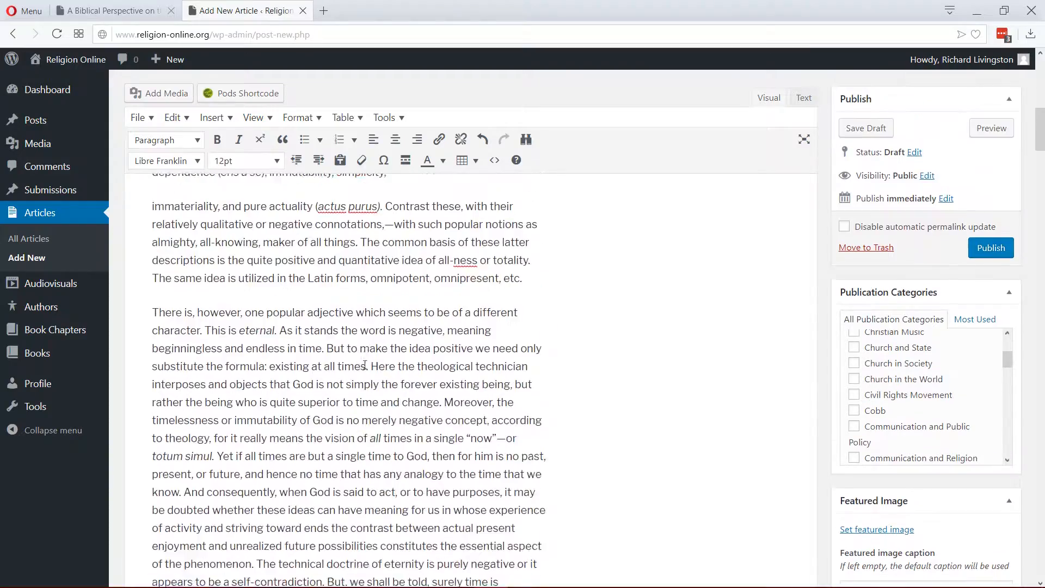
scroll(364, 366, up, 6)
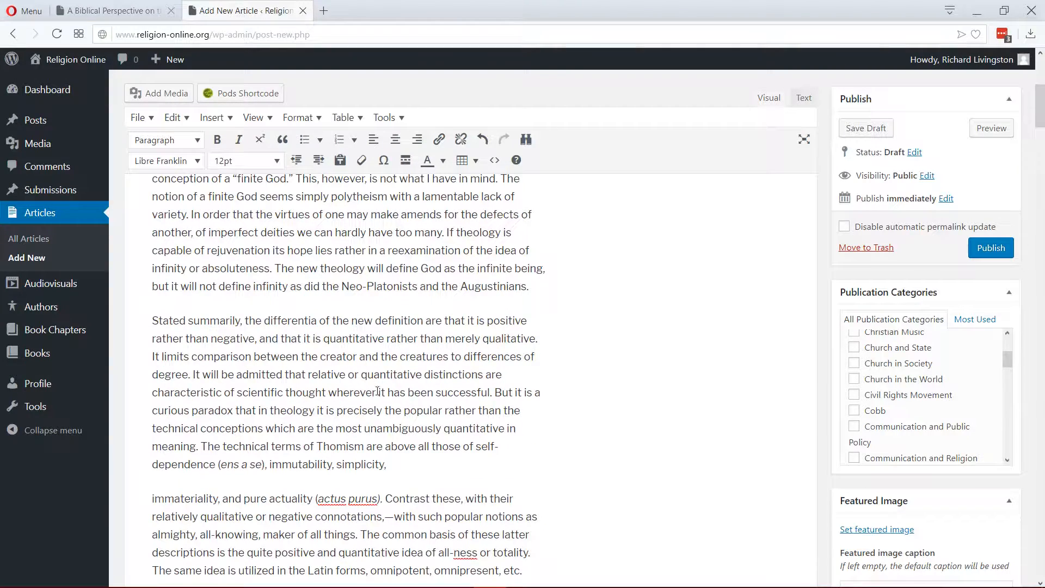
scroll(417, 391, down, 2)
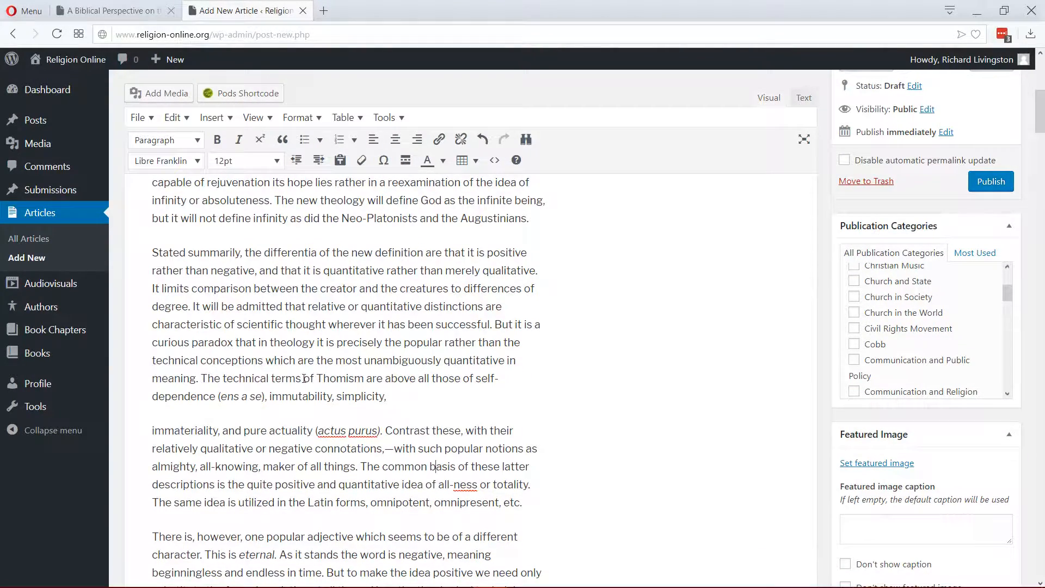
click(401, 396)
key(alt+Tab)
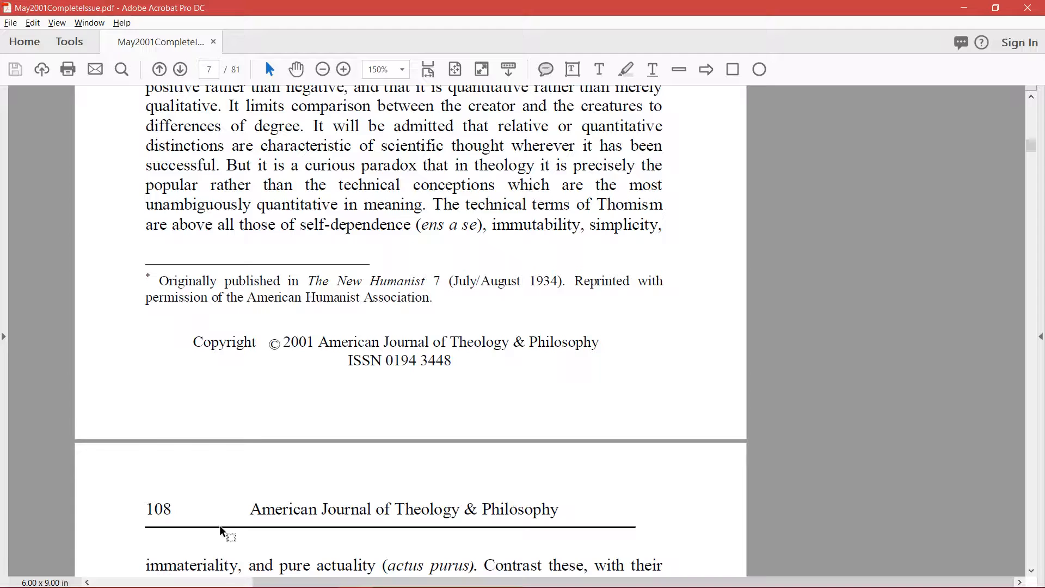
key(alt+Tab)
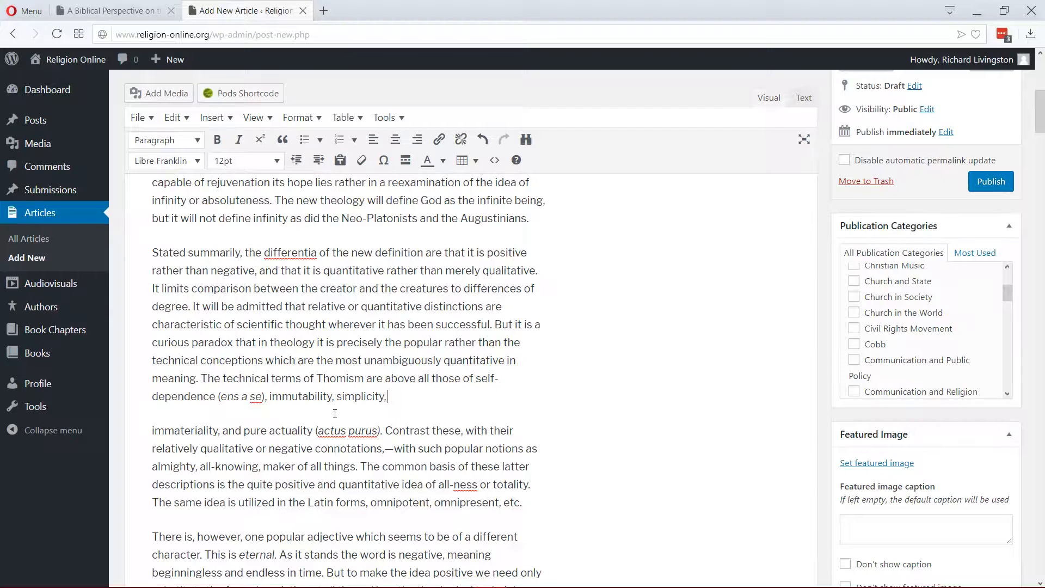
text([108])
key(Delete)
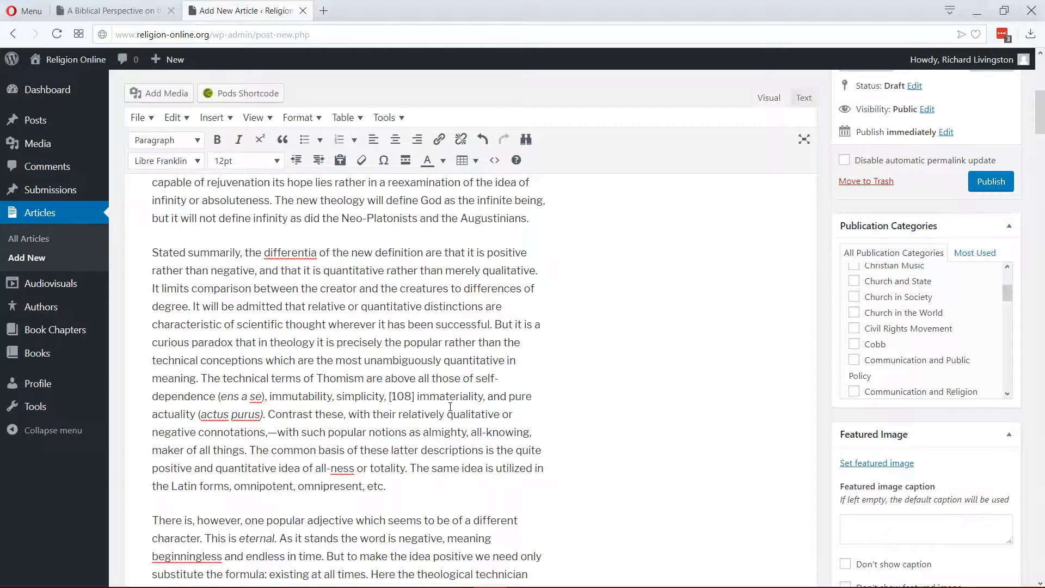
- Try a paragraph break and a single line break between "[108]" and "immateriality" in the article
key(Return)
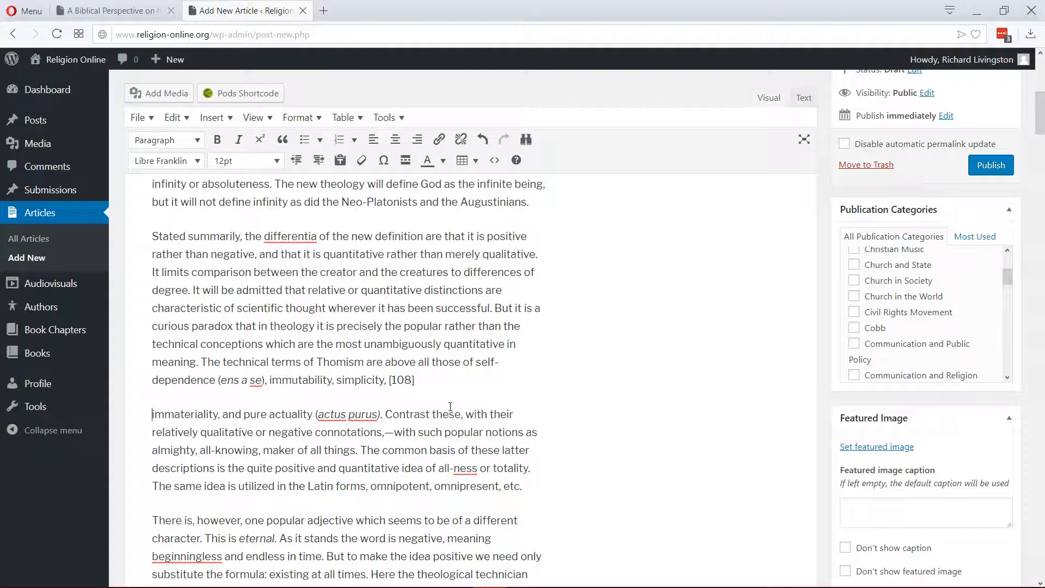
key(BackSpace)
key(shift+Return)
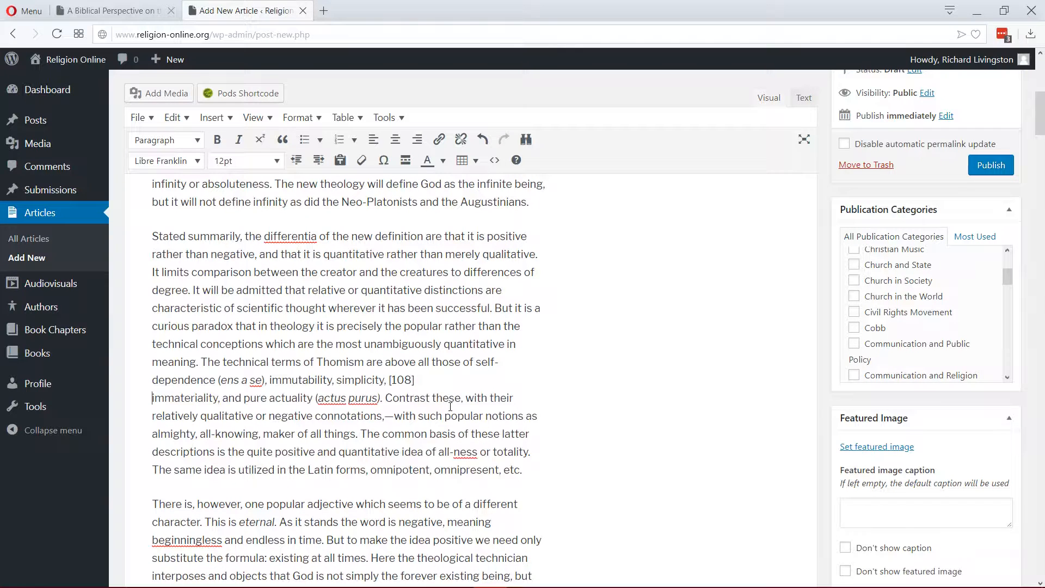
key(BackSpace)
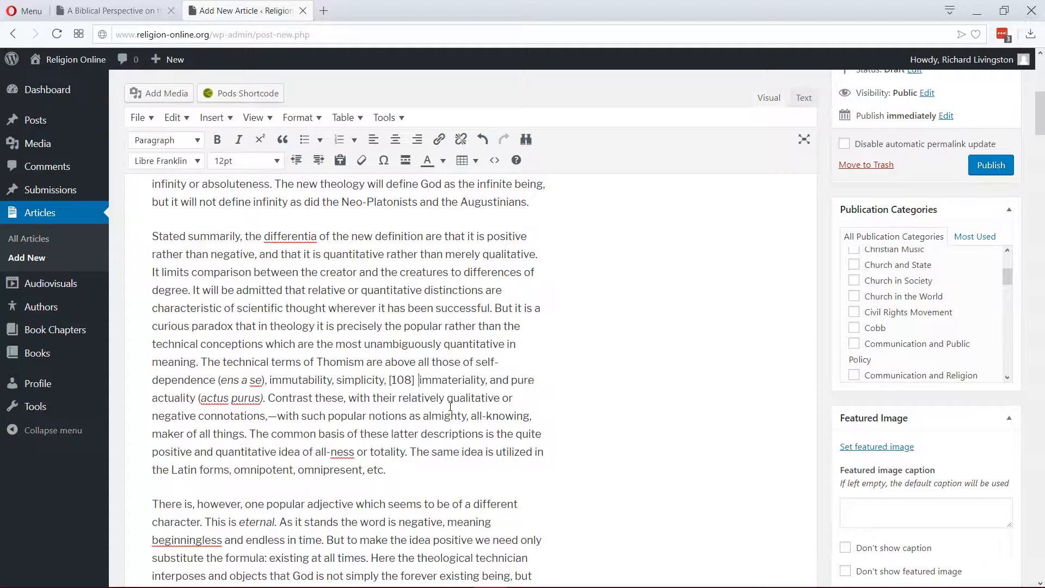
key(BackSpace)
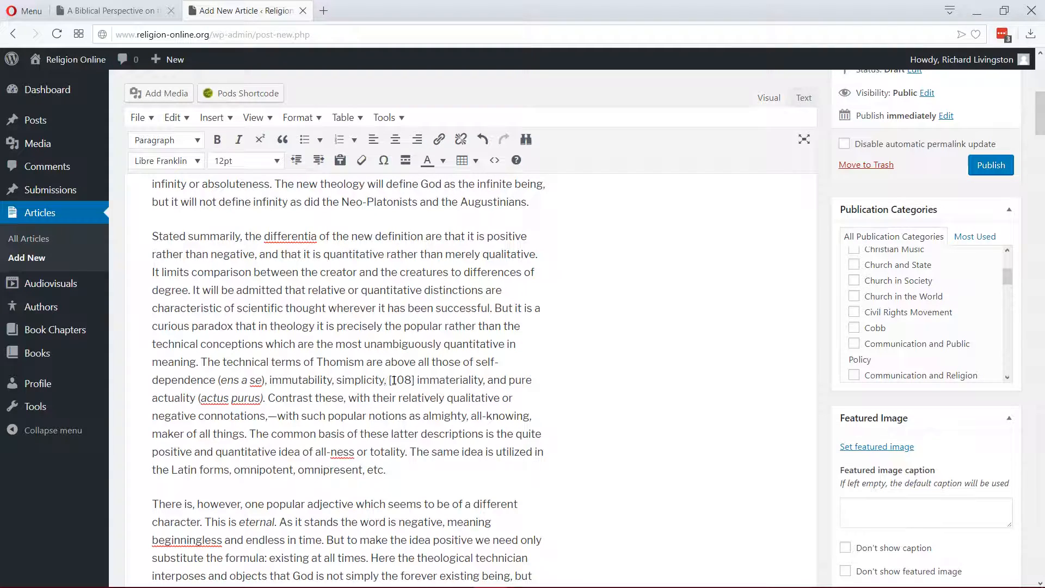
- Examine the break between pages 108 and 109 in the Acrobat PDF and locate the matching passage in the WordPress article text
key(alt+Tab)
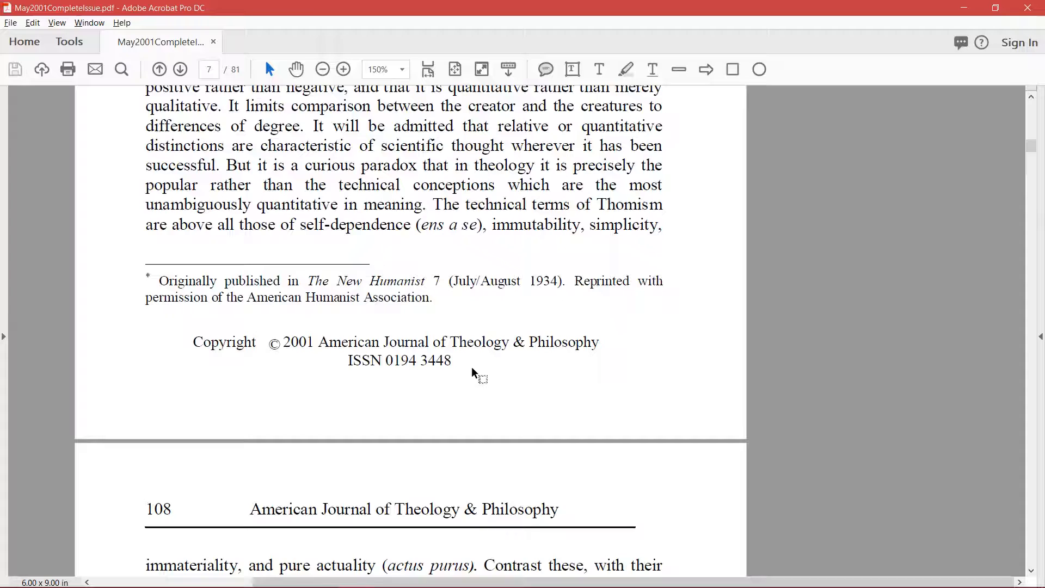
scroll(472, 338, down, 5)
scroll(471, 337, down, 15)
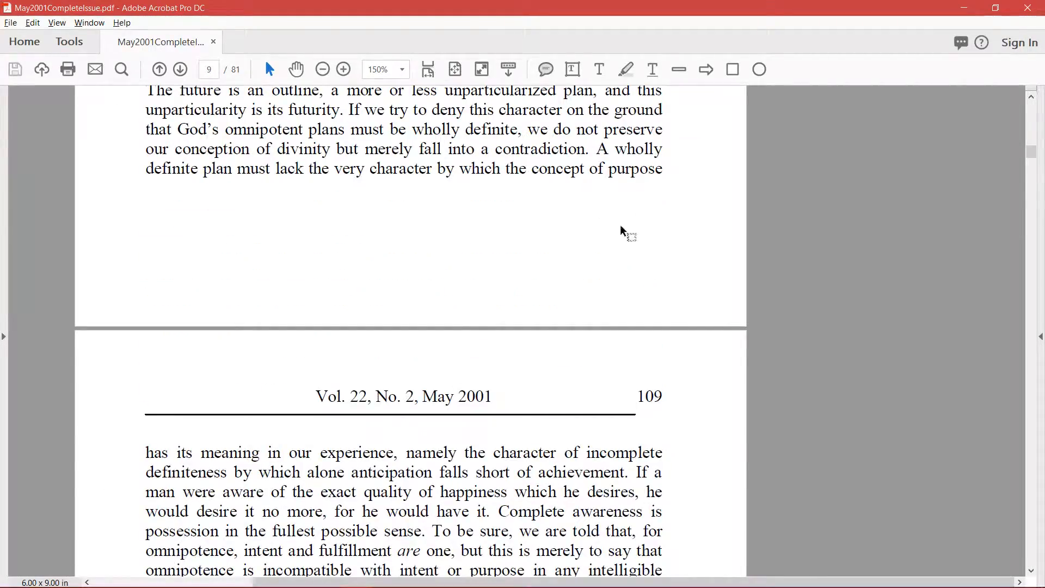
scroll(621, 231, up, 5)
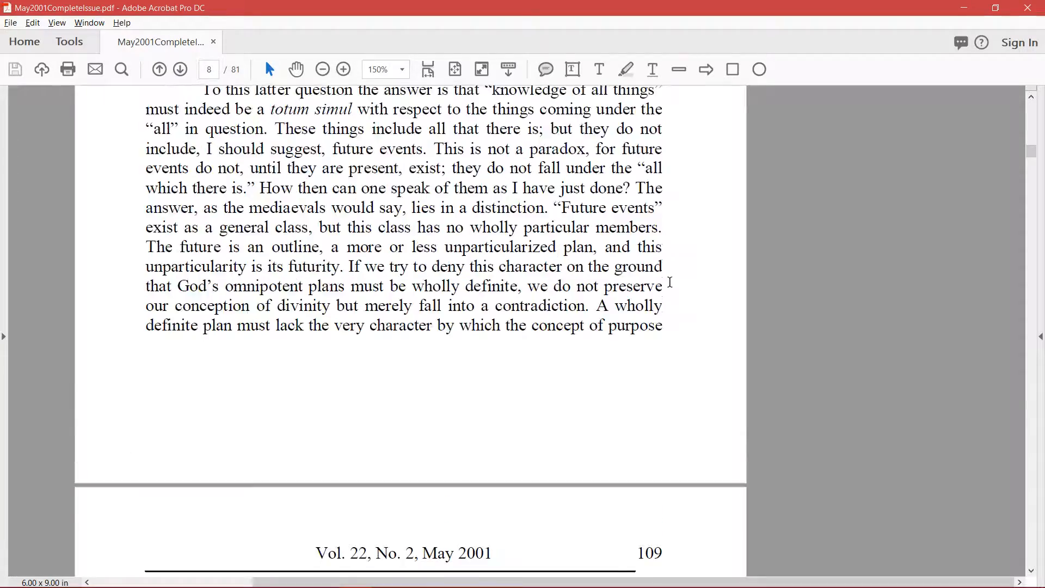
scroll(678, 283, down, 3)
scroll(675, 288, up, 5)
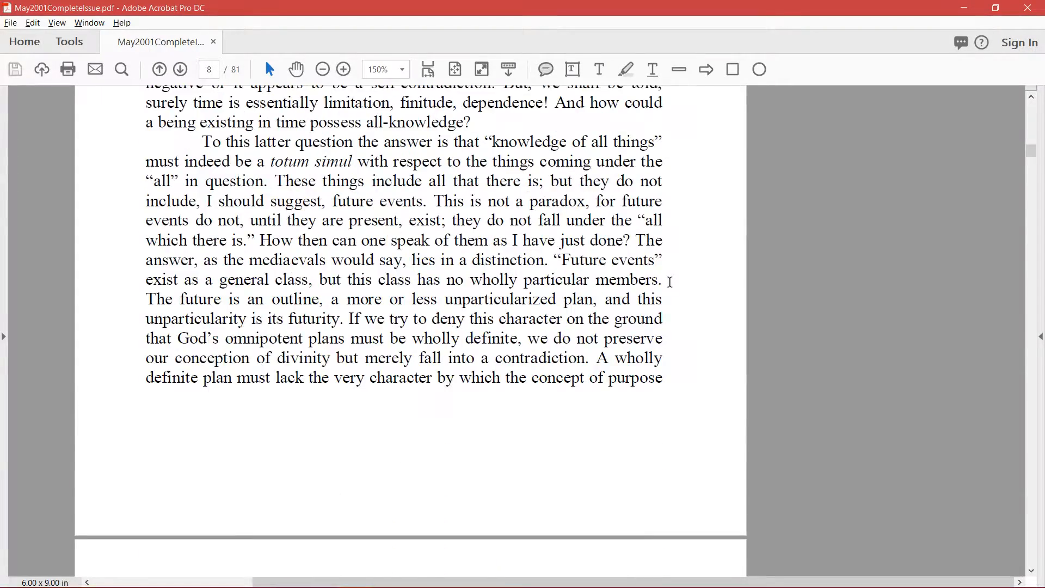
scroll(670, 287, down, 5)
key(alt+Tab)
scroll(580, 307, down, 10)
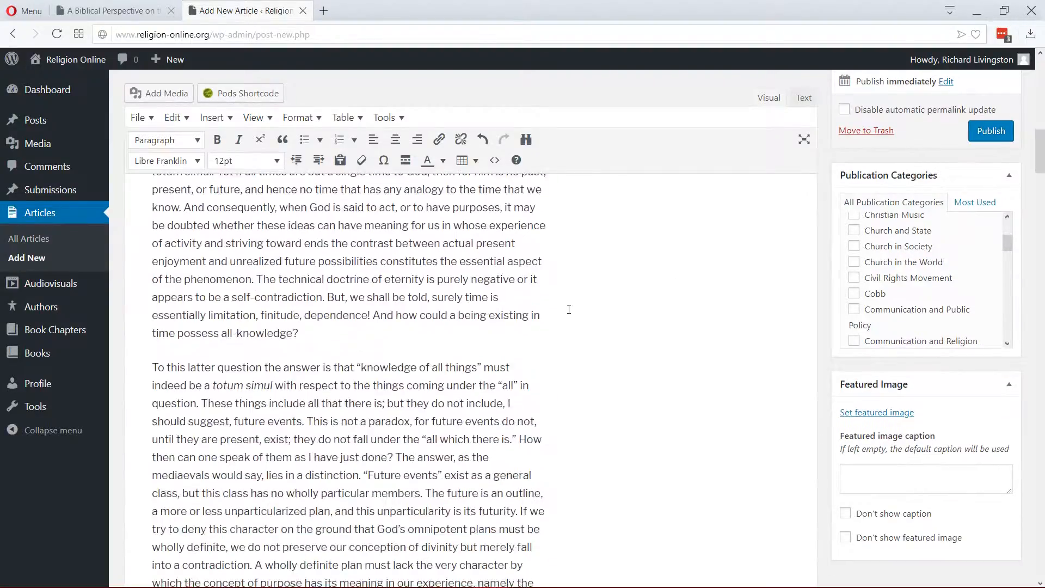
scroll(469, 334, down, 4)
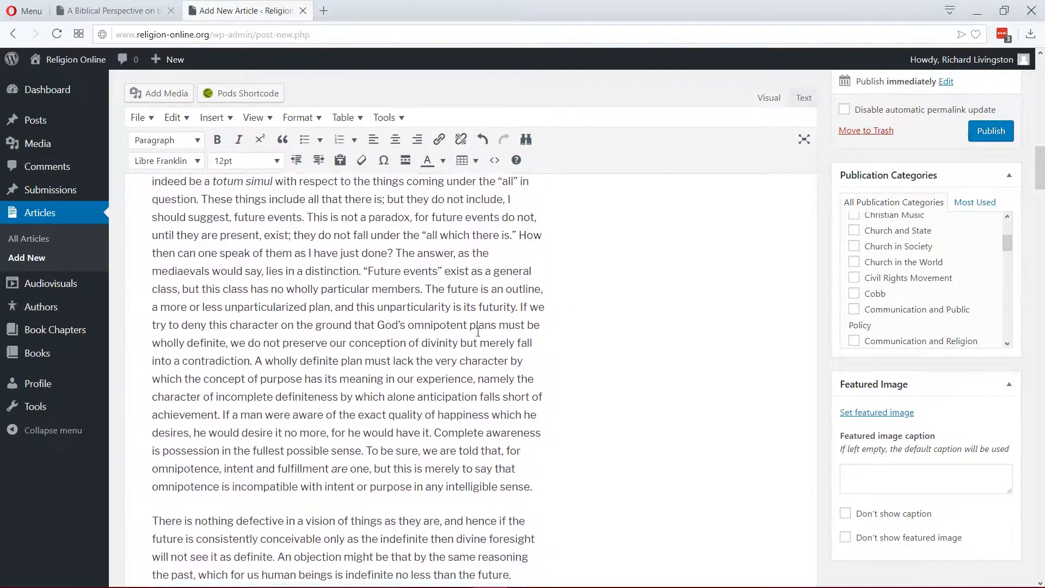
scroll(490, 392, up, 2)
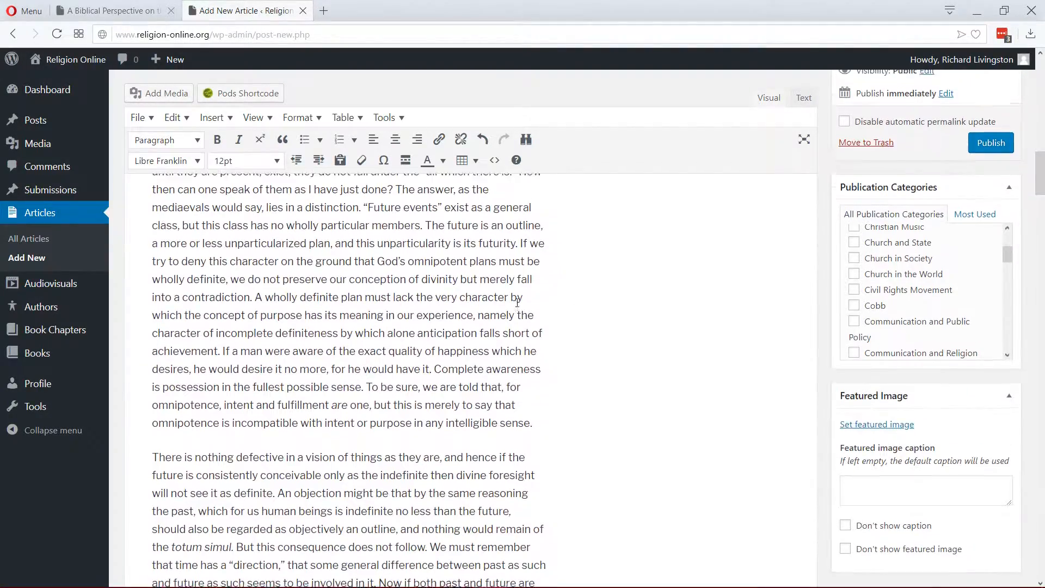
scroll(468, 385, down, 1)
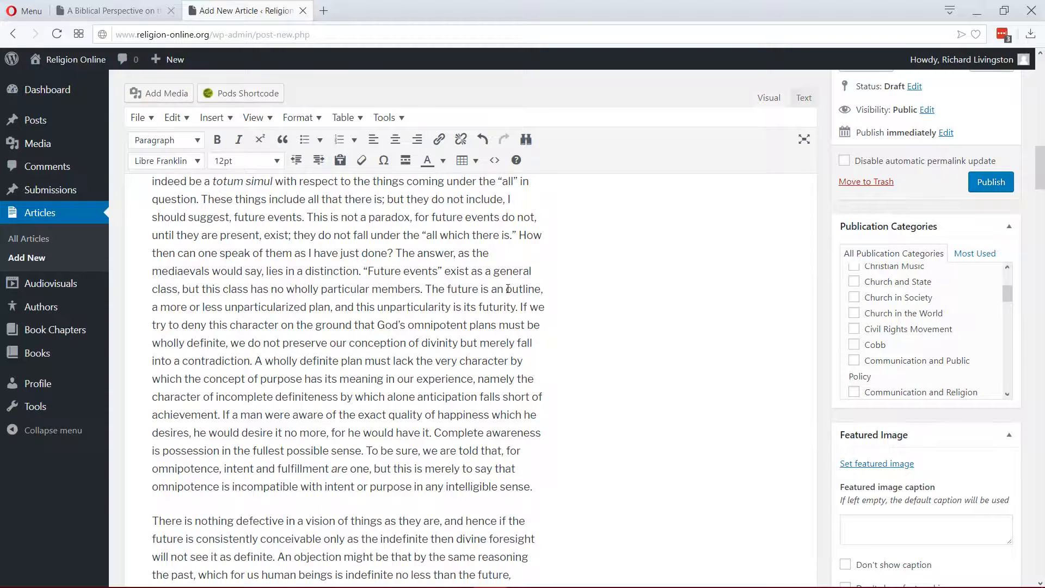
- Check the words around the page break in the PDF and insert "[109]" between "the concept of purpose" and "has its meaning" in the article
key(alt+Tab)
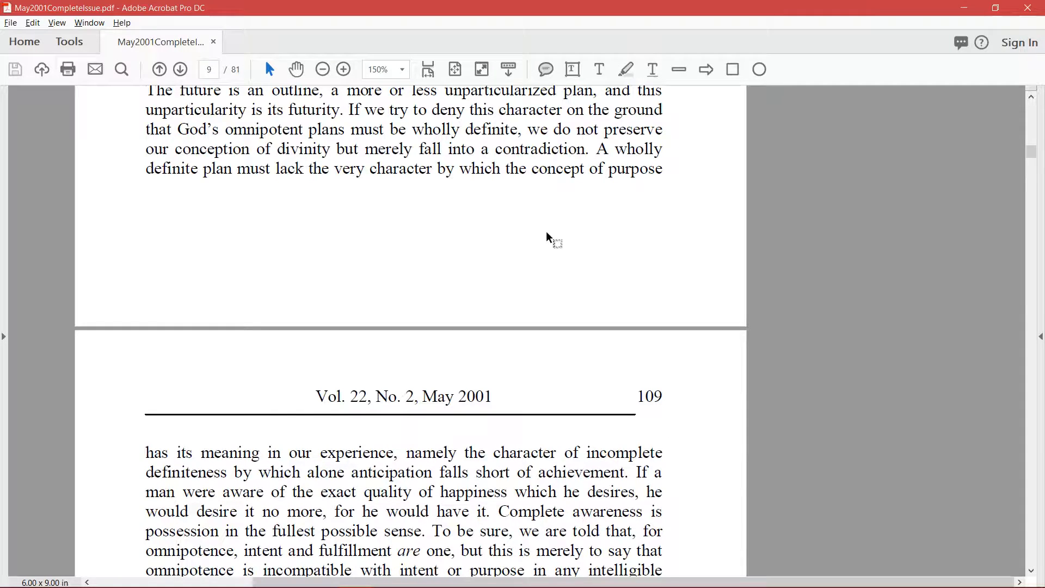
scroll(548, 238, up, 2)
key(alt+Tab)
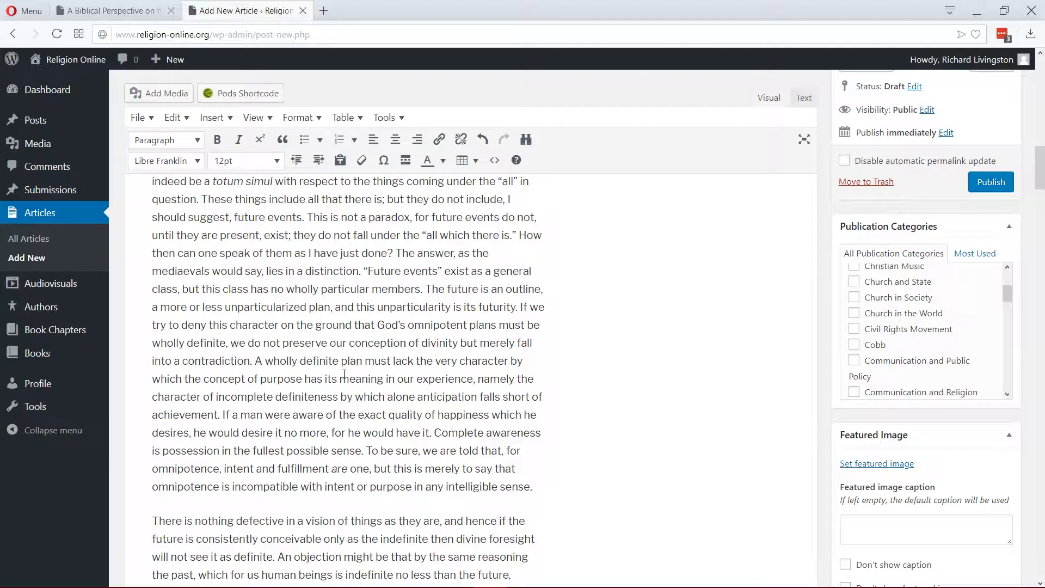
key(alt+Tab)
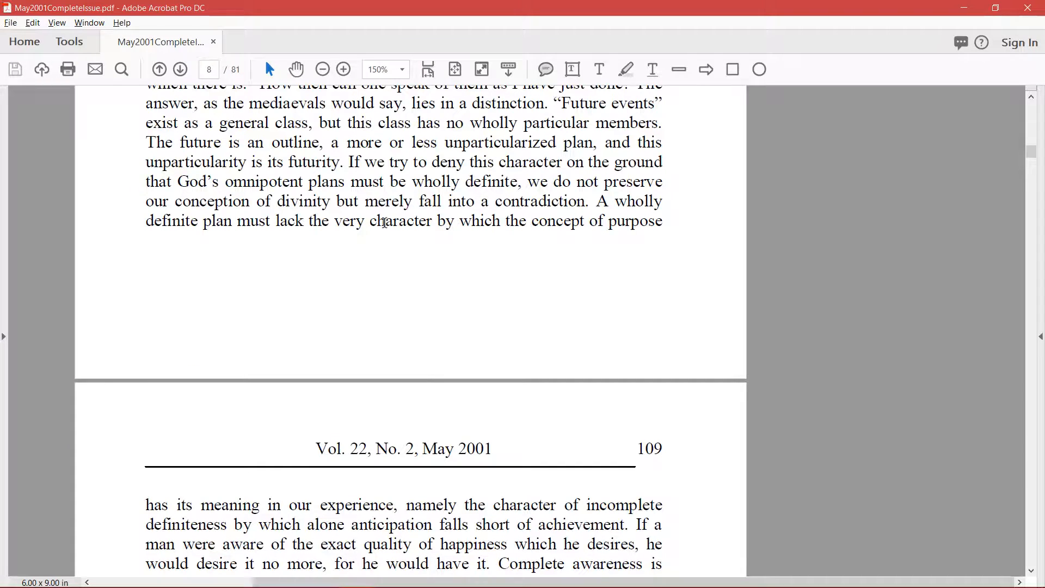
key(alt+Tab)
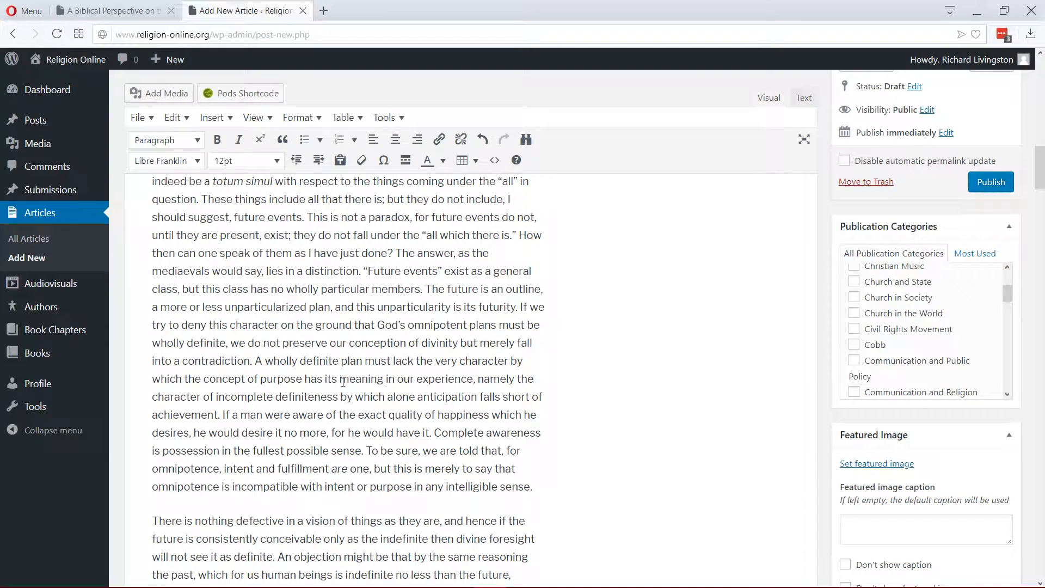
key(alt+Tab)
key(alt+Tab)
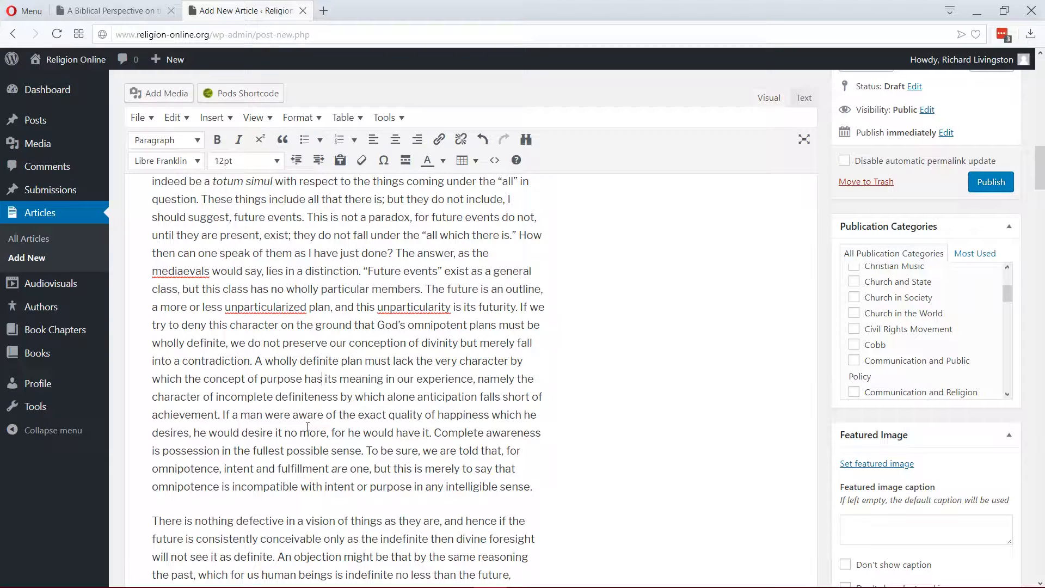
text([109)
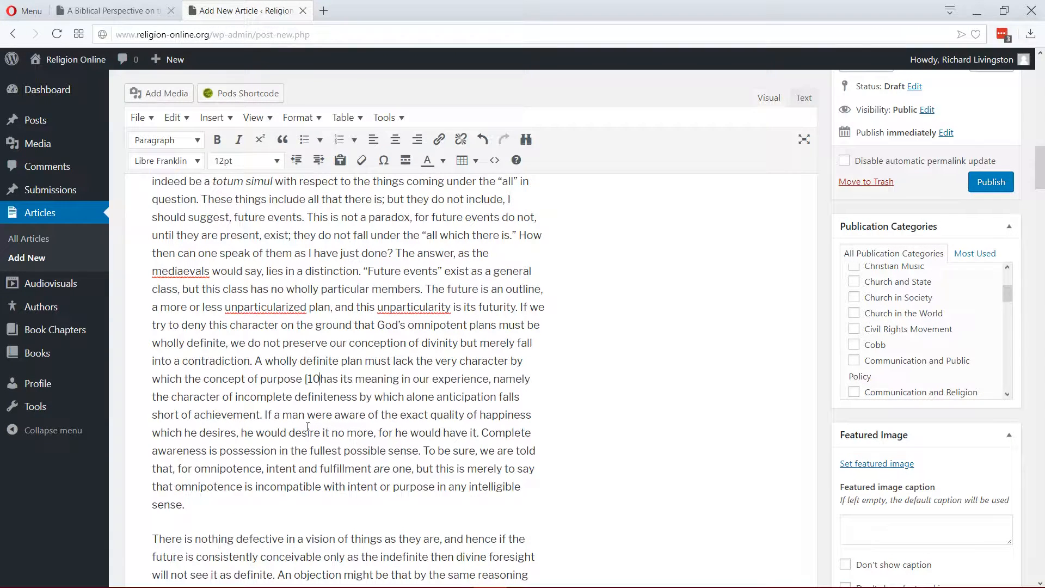
key(Left)
text(])
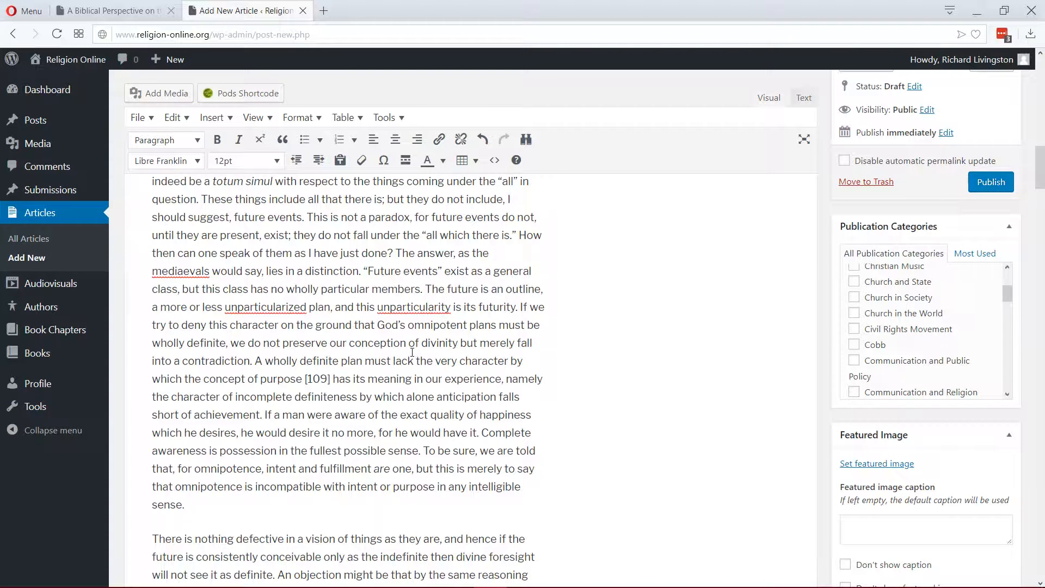
- Check the article text down to the italic verse passage against page 109 in the Acrobat PDF
scroll(467, 345, down, 8)
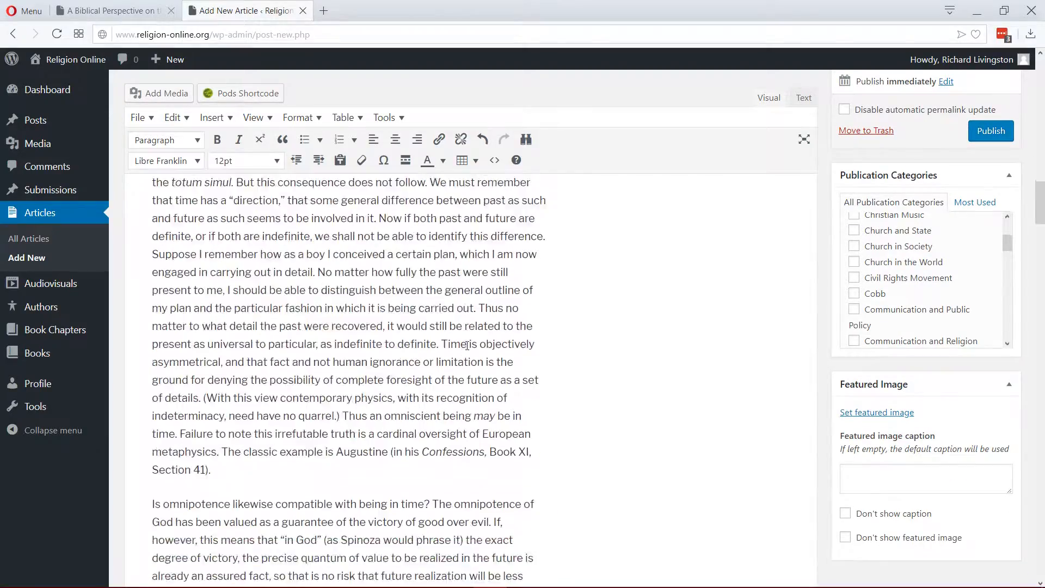
scroll(467, 345, down, 10)
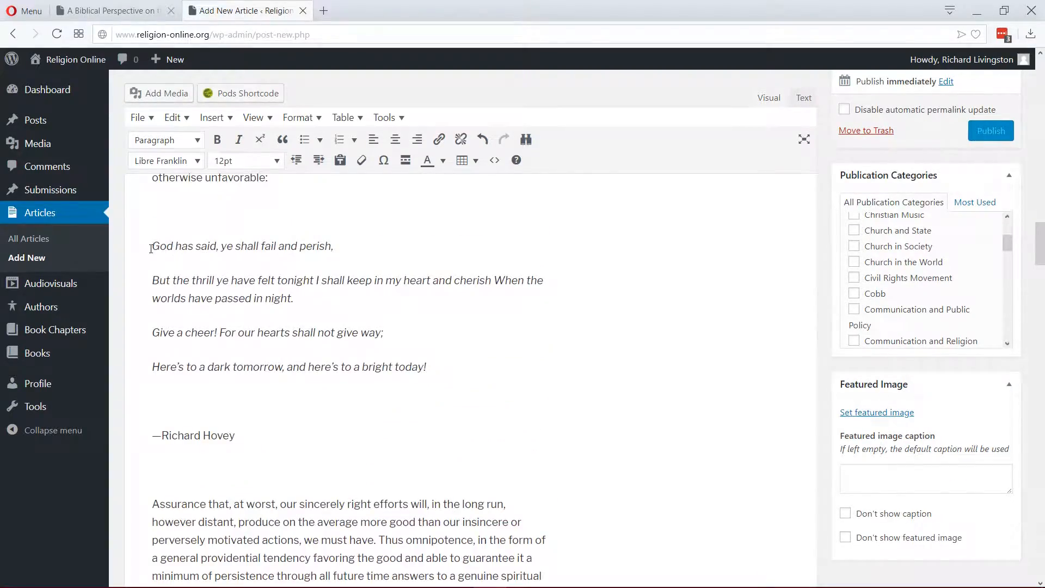
key(alt+Tab)
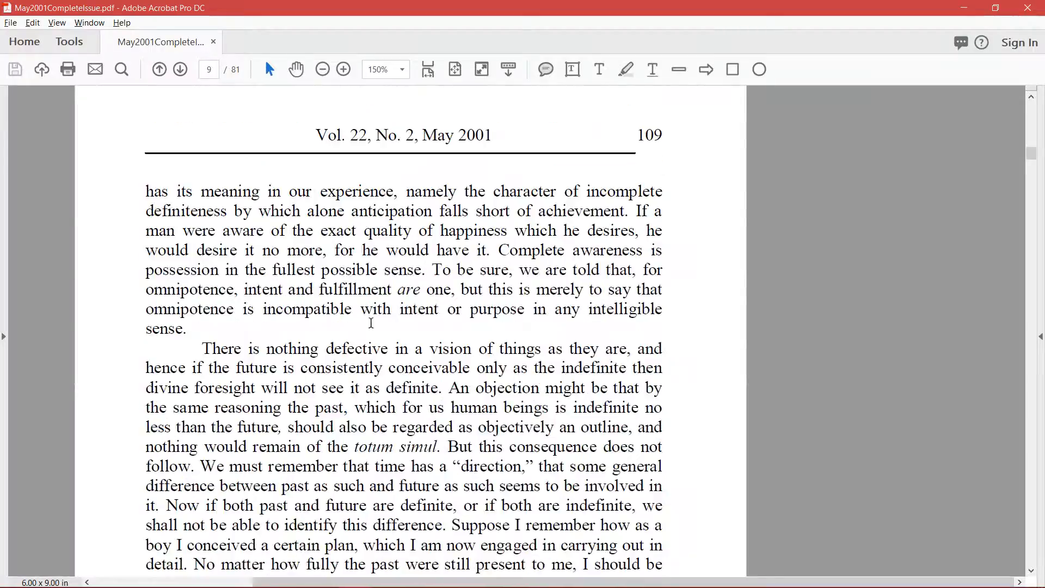
- Following the poem on page 10 of the Acrobat PDF, remove the WordPress article's blank paragraph above it and place its second line directly beneath the first
scroll(370, 324, down, 15)
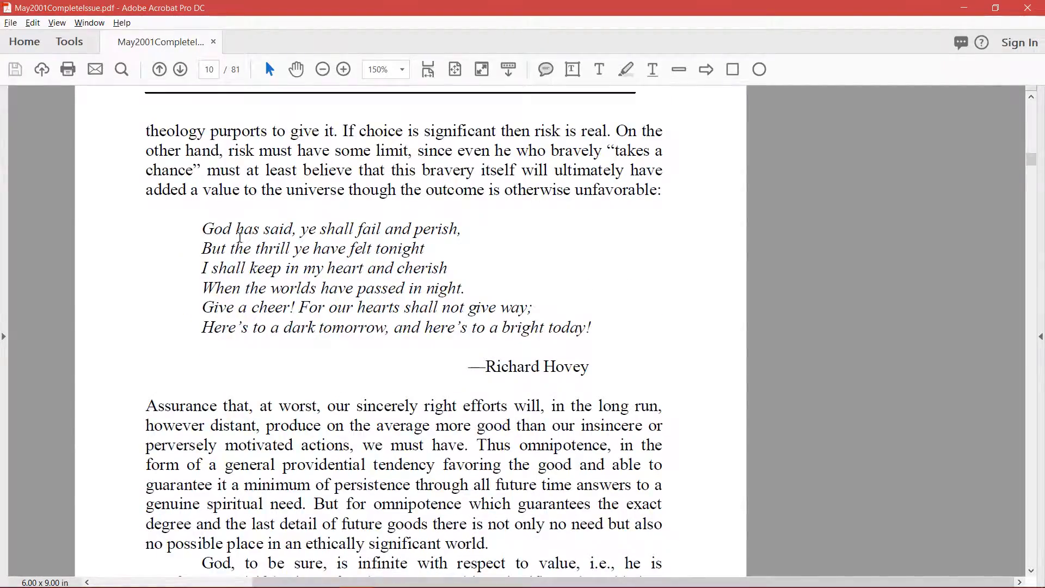
key(alt+Tab)
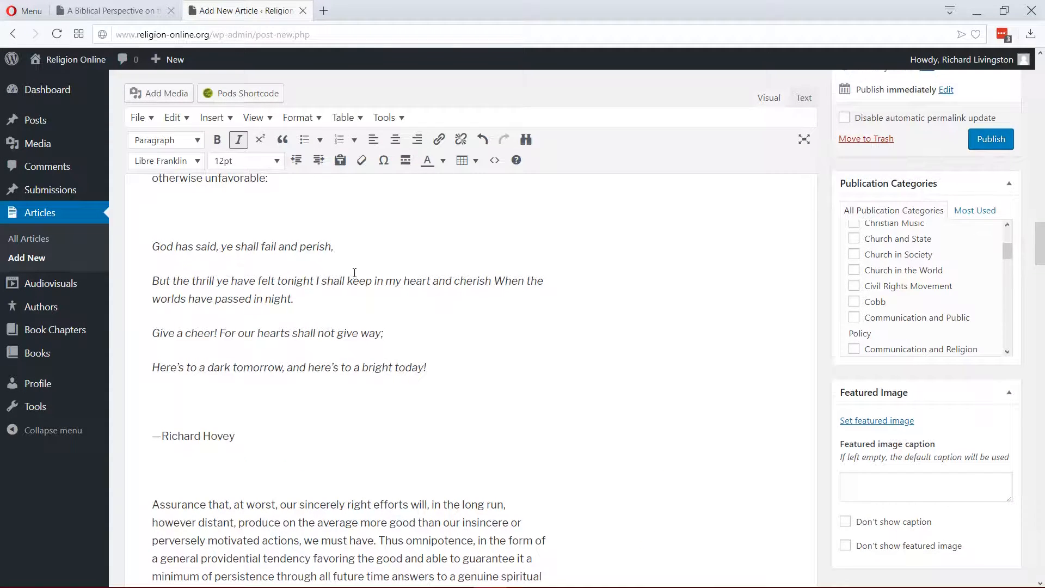
scroll(360, 283, up, 3)
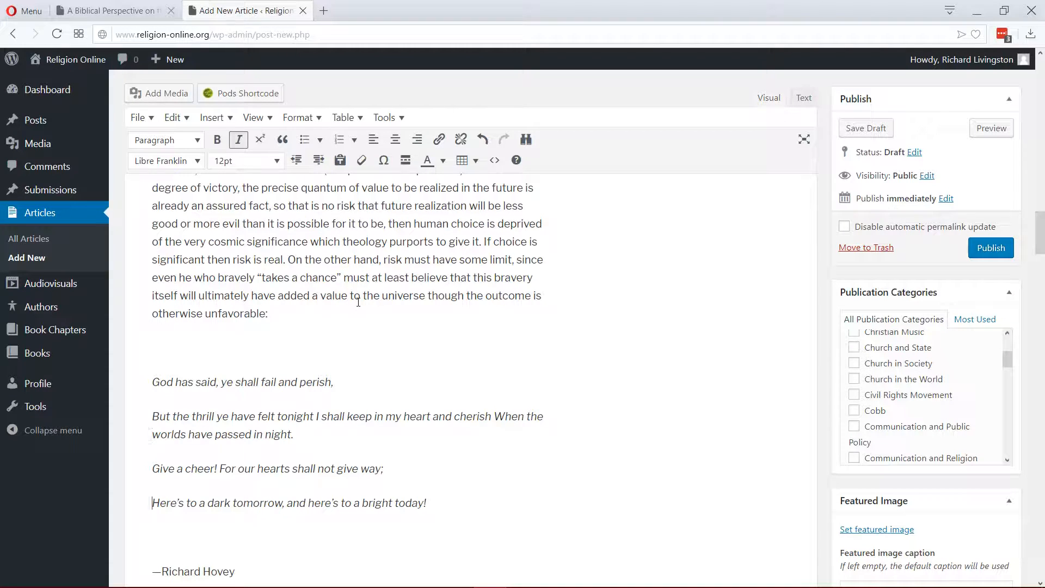
key(alt+Tab)
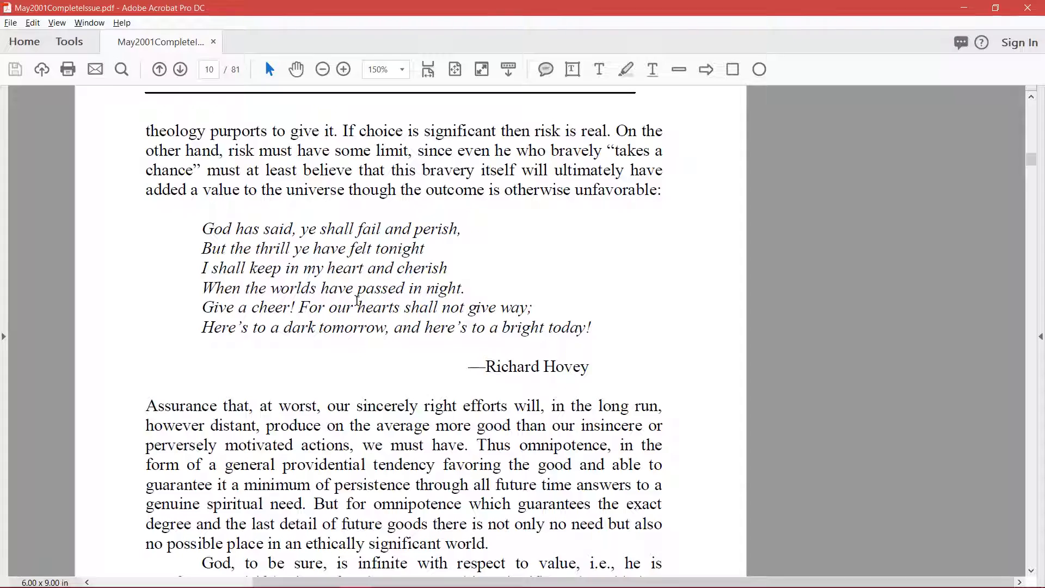
key(alt+Tab)
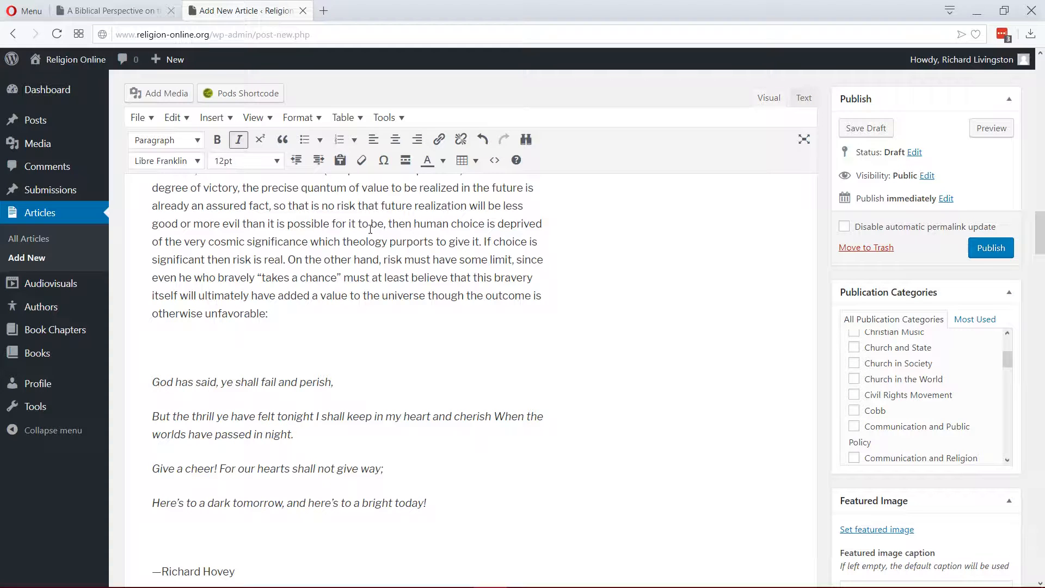
key(ctrl+i)
key(Delete)
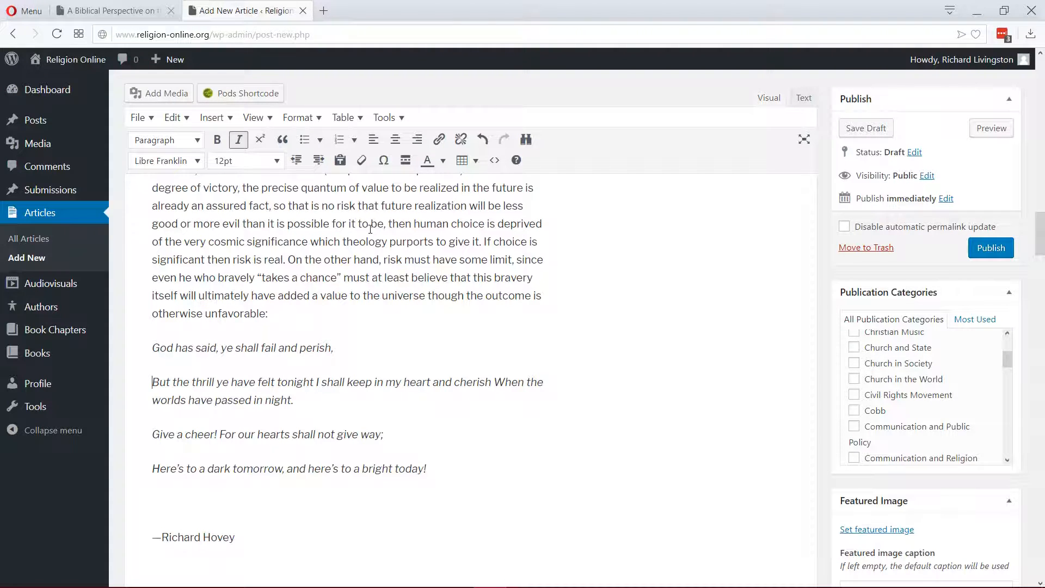
key(BackSpace)
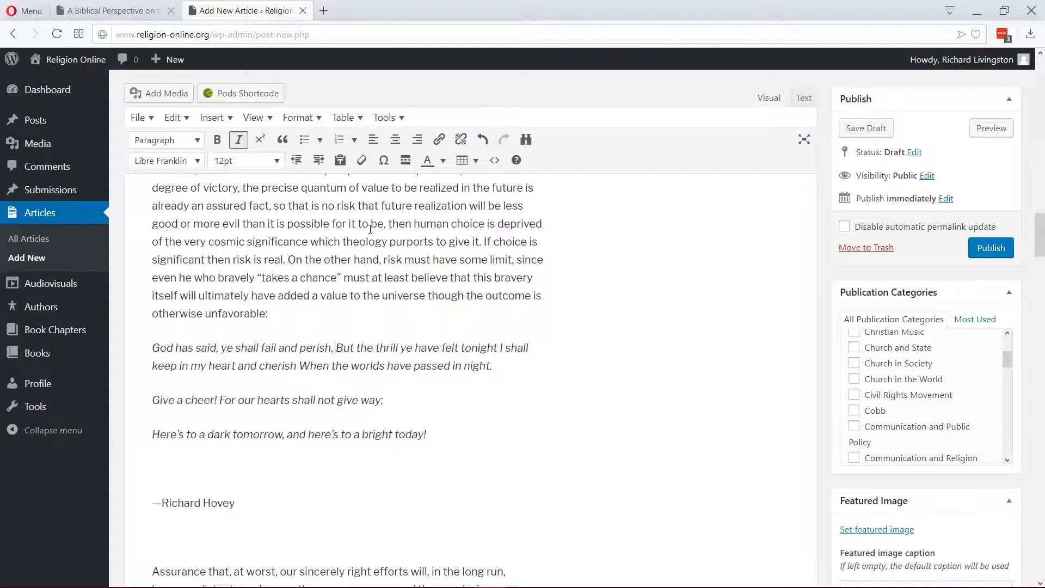
key(shift+Return)
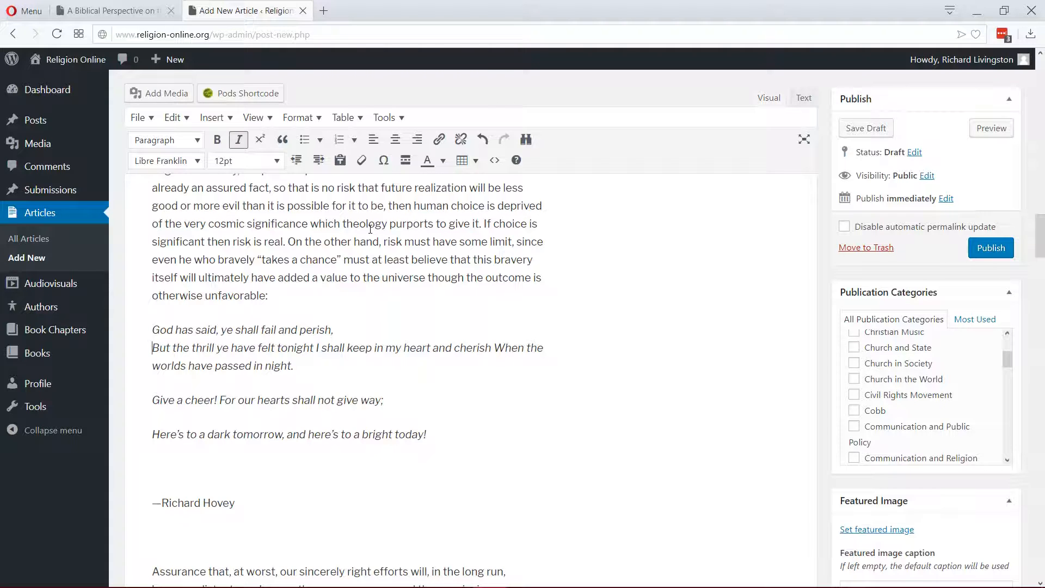
- Check the poem's line division in the PDF and start a new line at "When the worlds have passed in night." in the article
key(alt+Tab)
key(alt+Tab)
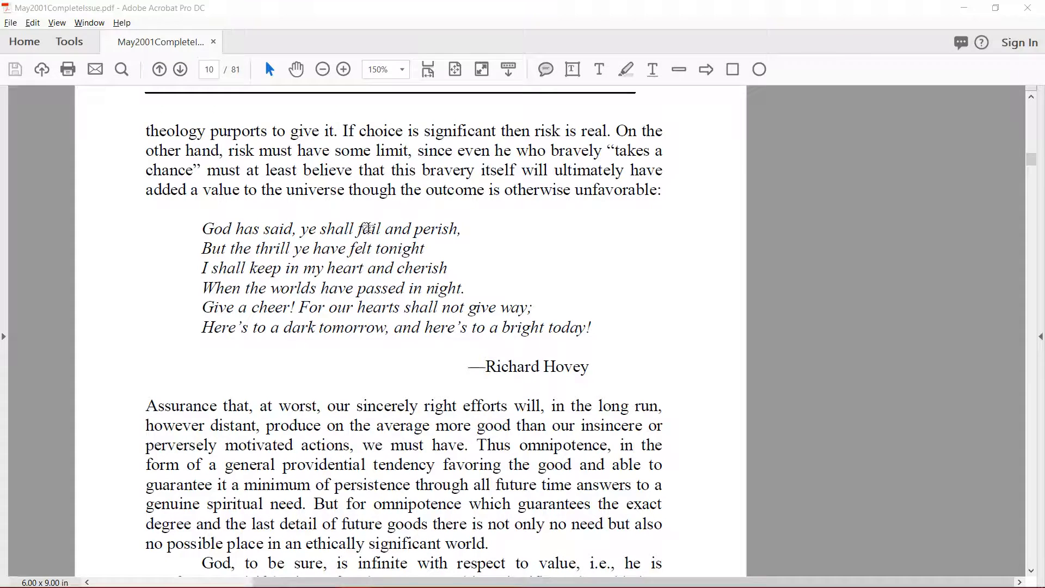
key(alt+Tab)
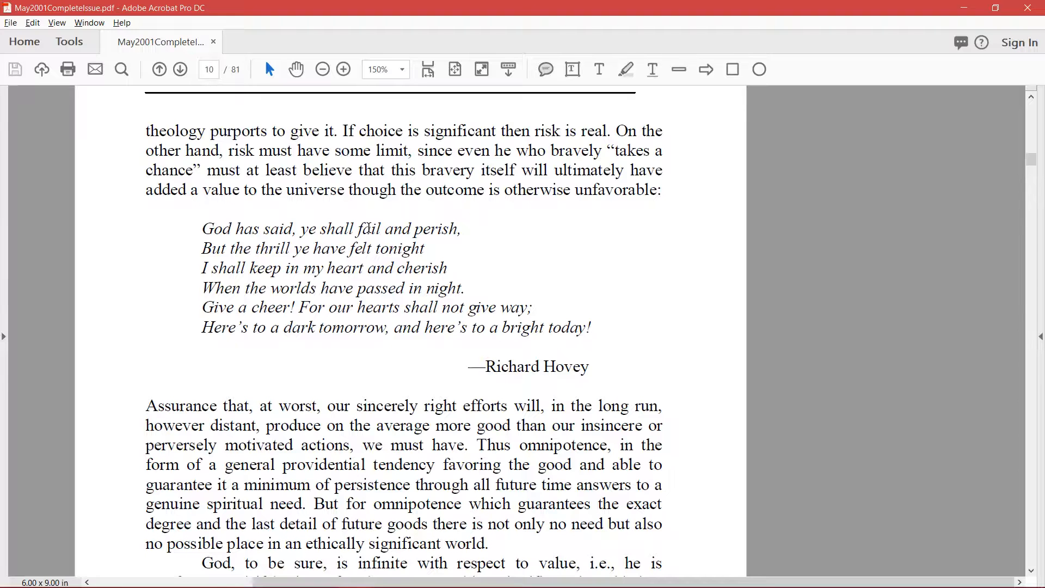
key(alt+Tab)
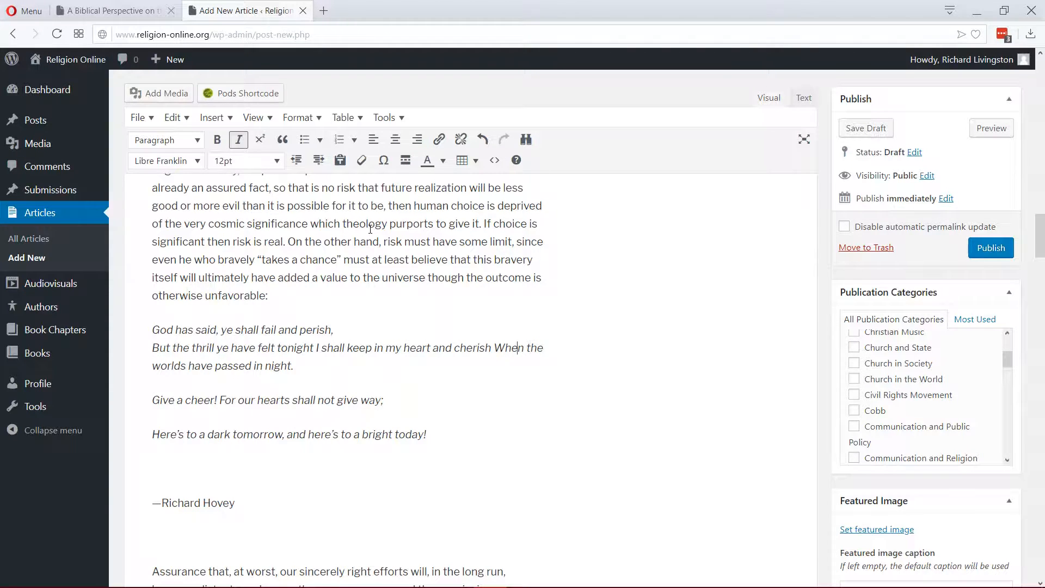
key(shift+Return)
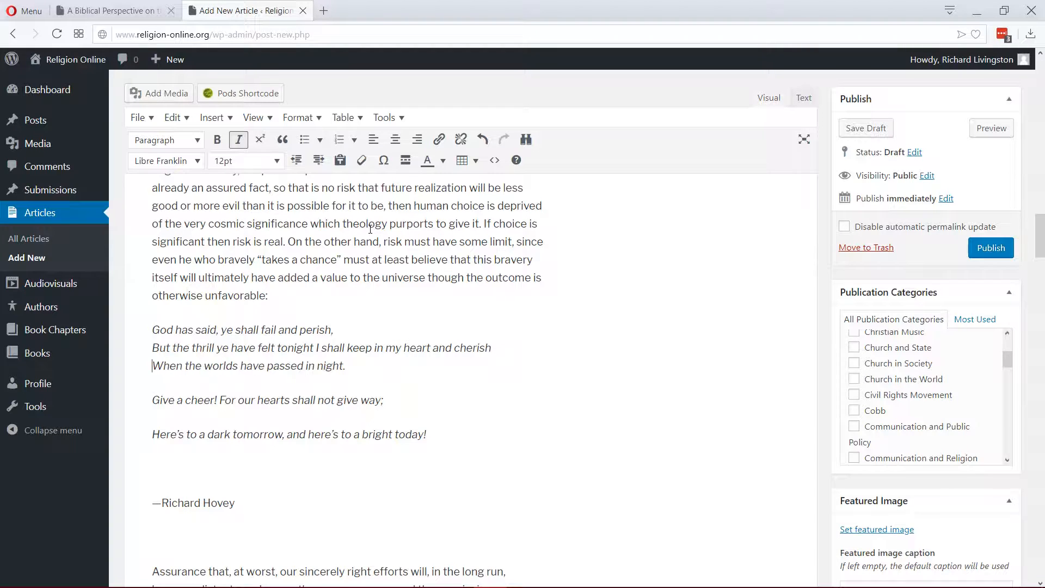
- Replace the paragraph gaps before "Give a cheer!" and "Here's to a dark tomorrow" with single line breaks, following the PDF
key(alt+Tab)
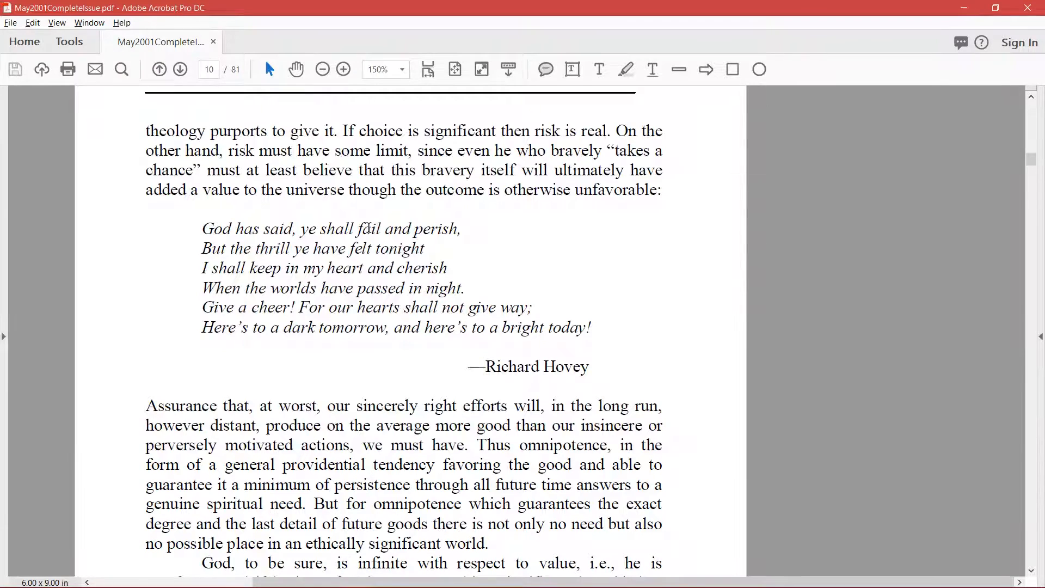
key(alt+Tab)
key(BackSpace)
key(shift+Return)
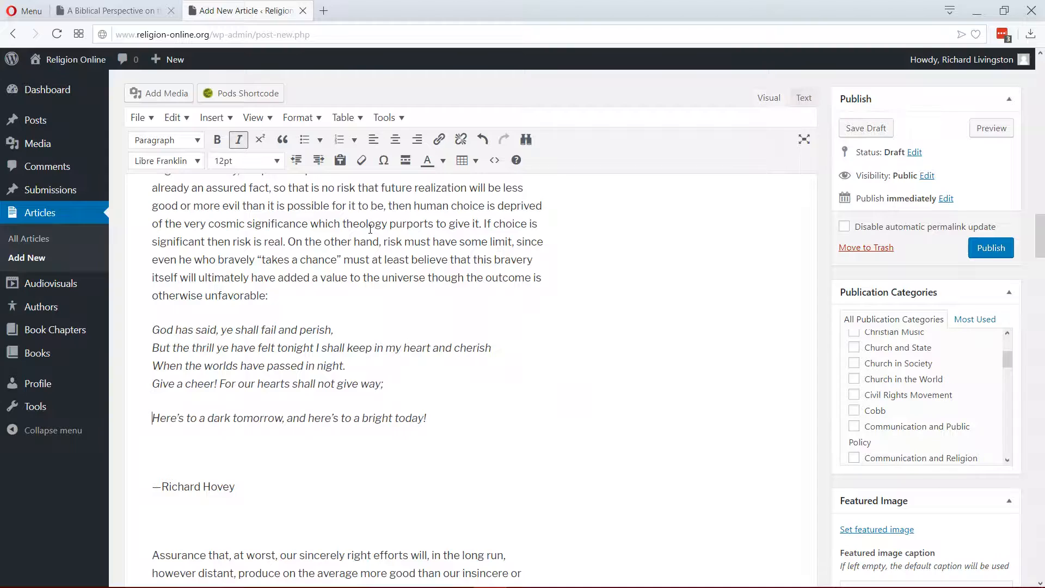
key(alt+Tab)
key(alt+Tab)
key(BackSpace)
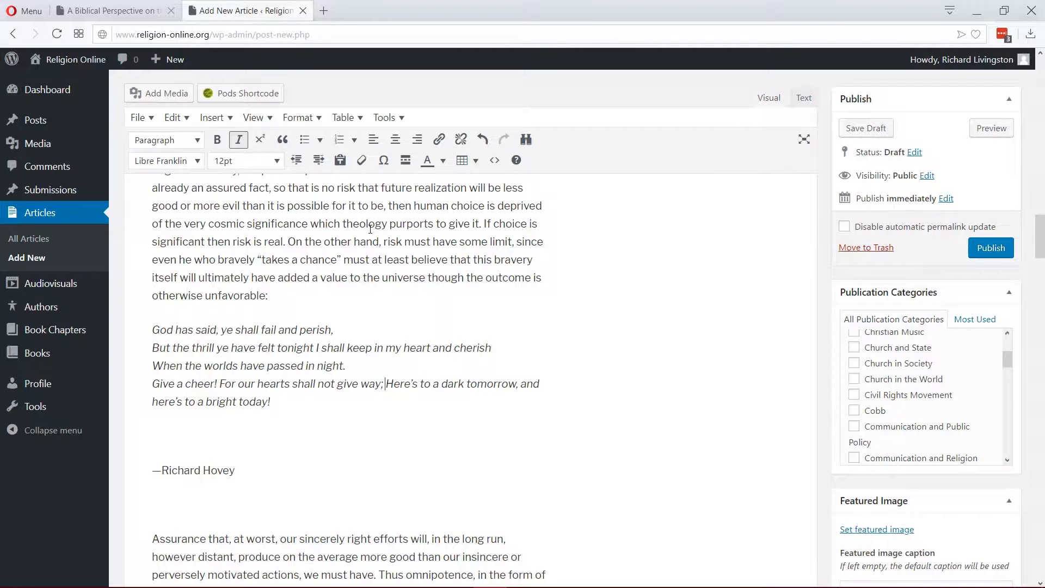
key(shift+Return)
- Compare with the PDF and remove the blank paragraph between the poem's last line and the attribution line in the article
key(alt+Tab)
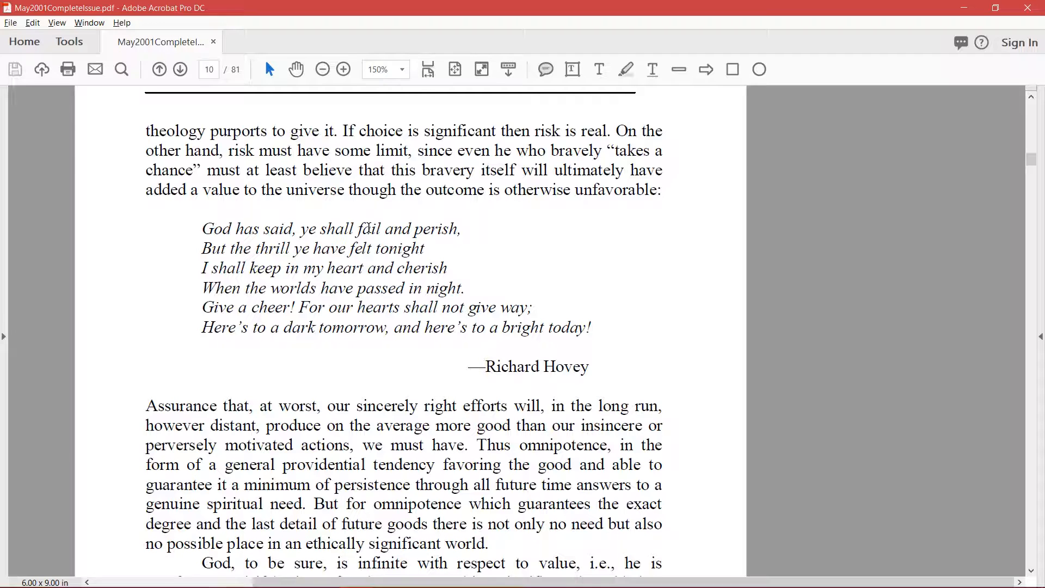
key(alt+Tab)
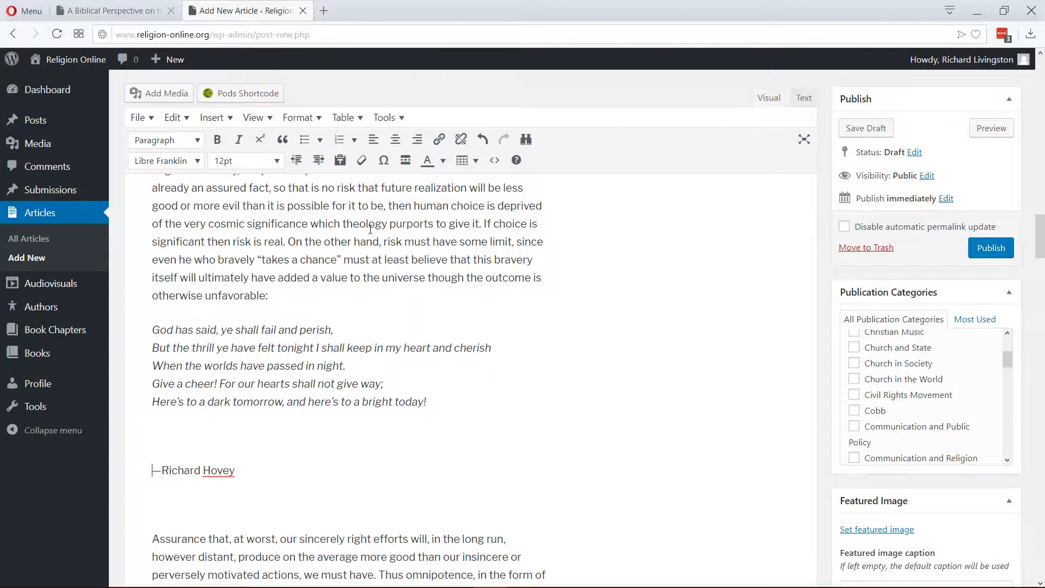
key(BackSpace)
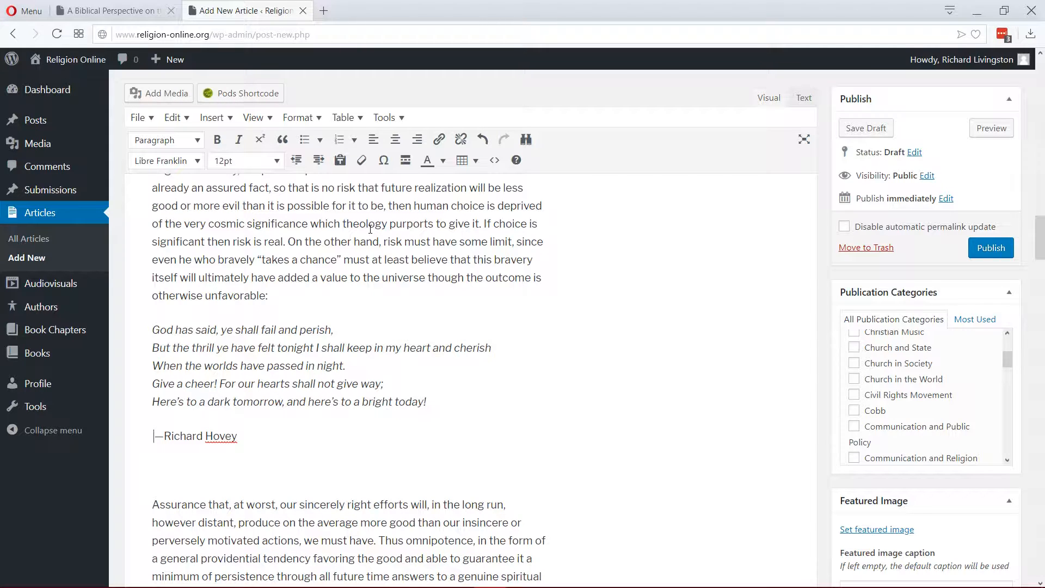
- Indent all the poem's lines by two levels in the article and compare the layout with the PDF
key(Up)
key(shift+Down)
key(shift+Down)
key(shift+Down)
key(shift+Down)
key(shift+Down)
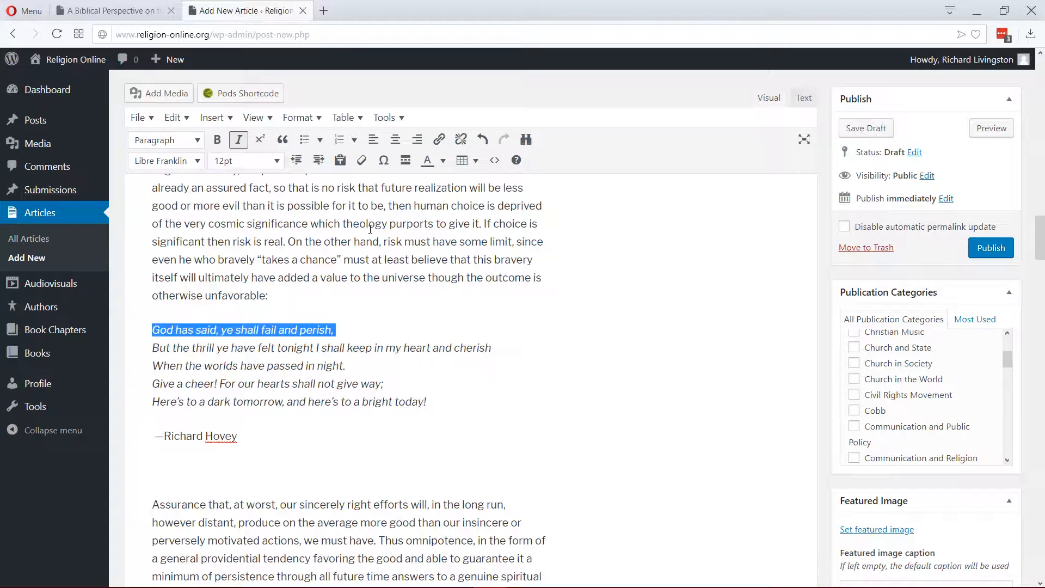
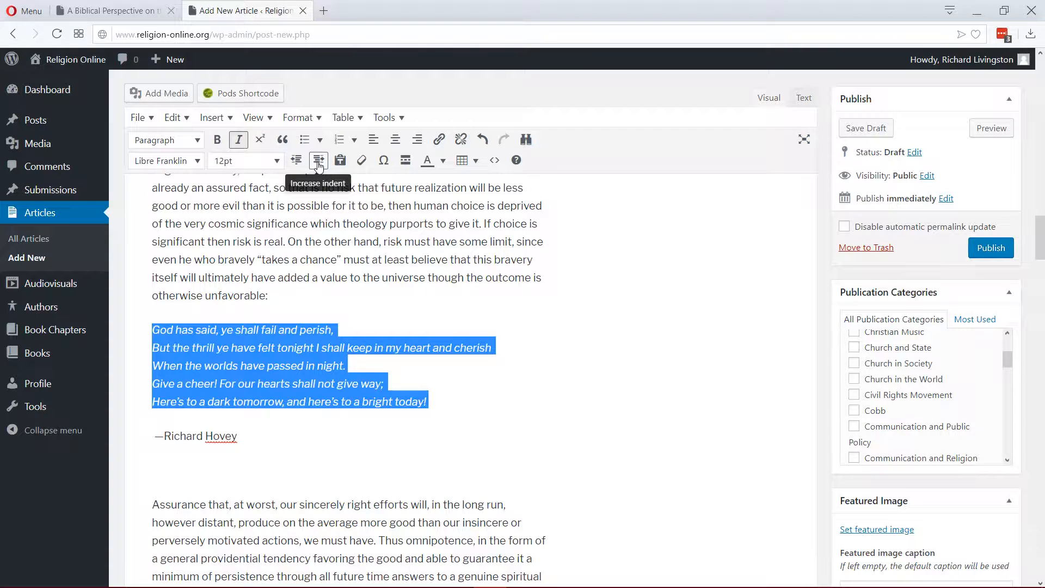
click(319, 161)
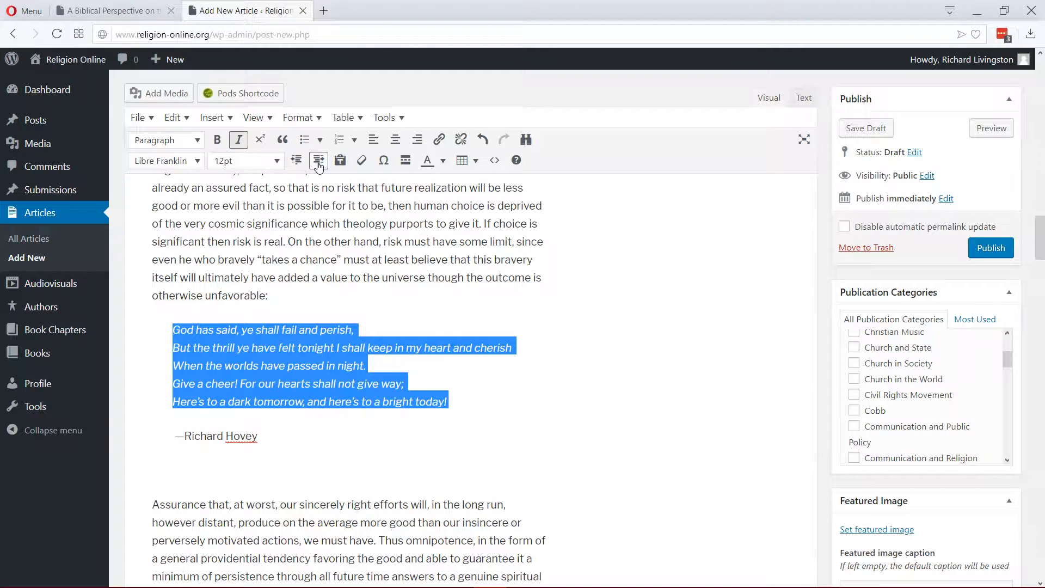
click(319, 163)
key(alt+Tab)
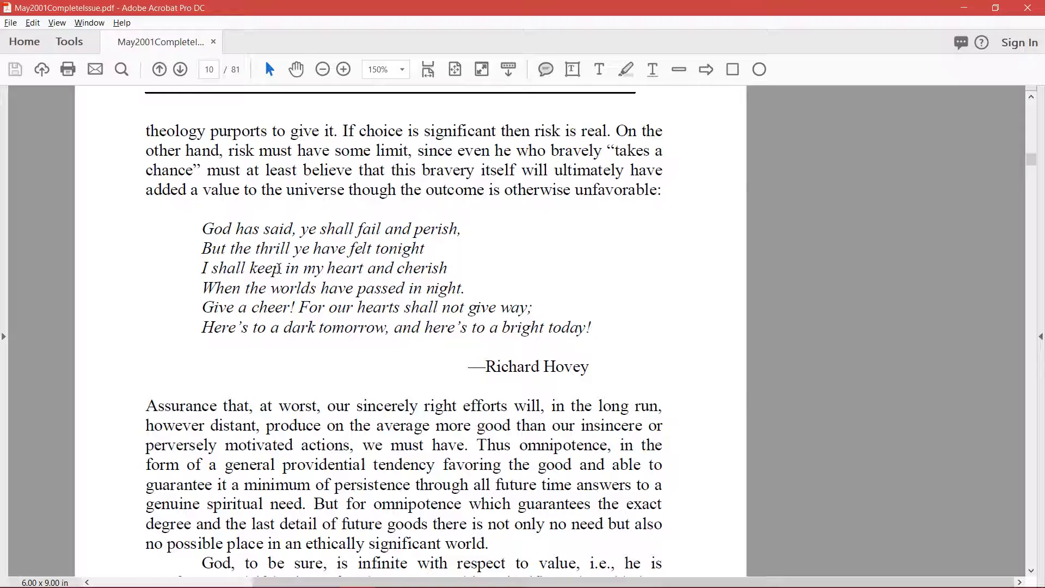
key(alt+Tab)
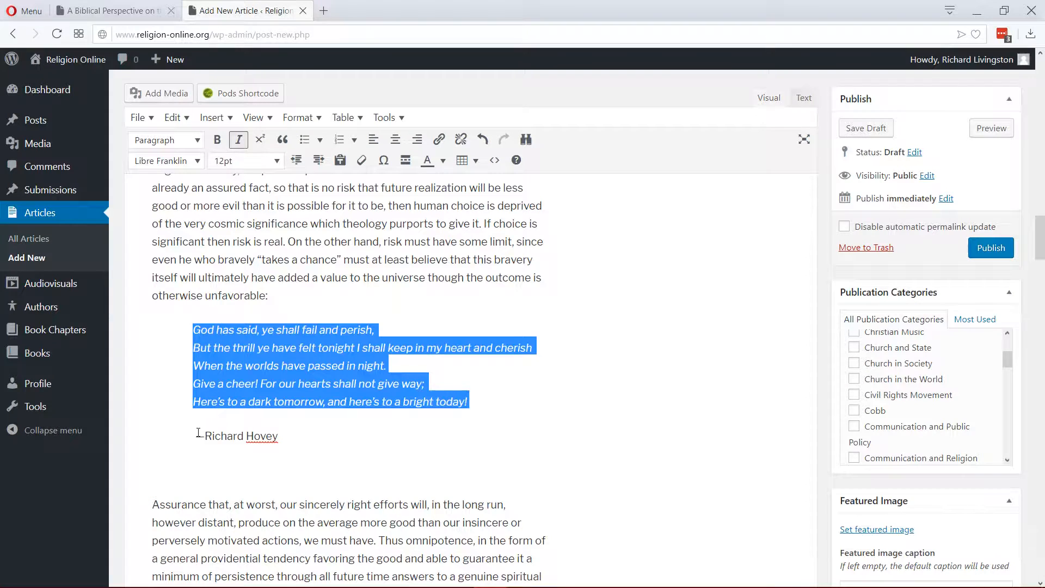
- Remove the stray space in front of the dash in the attribution, keeping it in its own paragraph below the poem
click(217, 409)
key(alt+Tab)
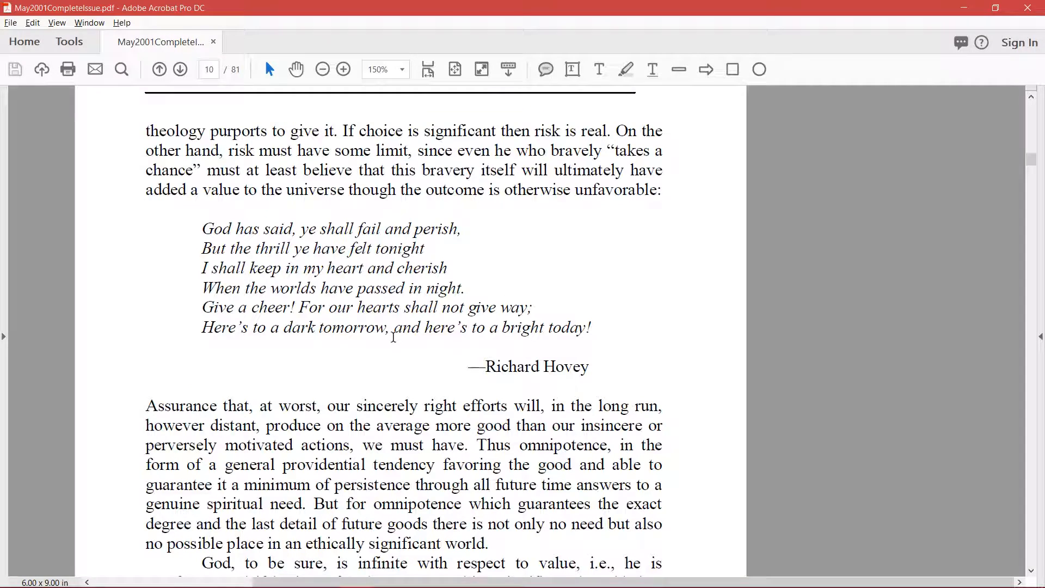
key(alt+Tab)
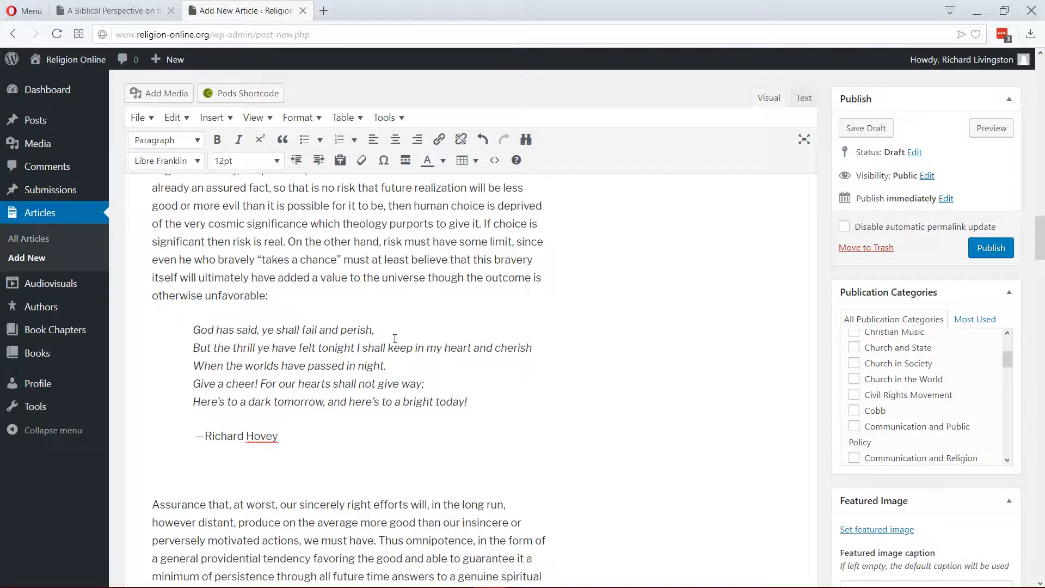
key(Tab)
click(198, 437)
key(BackSpace)
key(BackSpace)
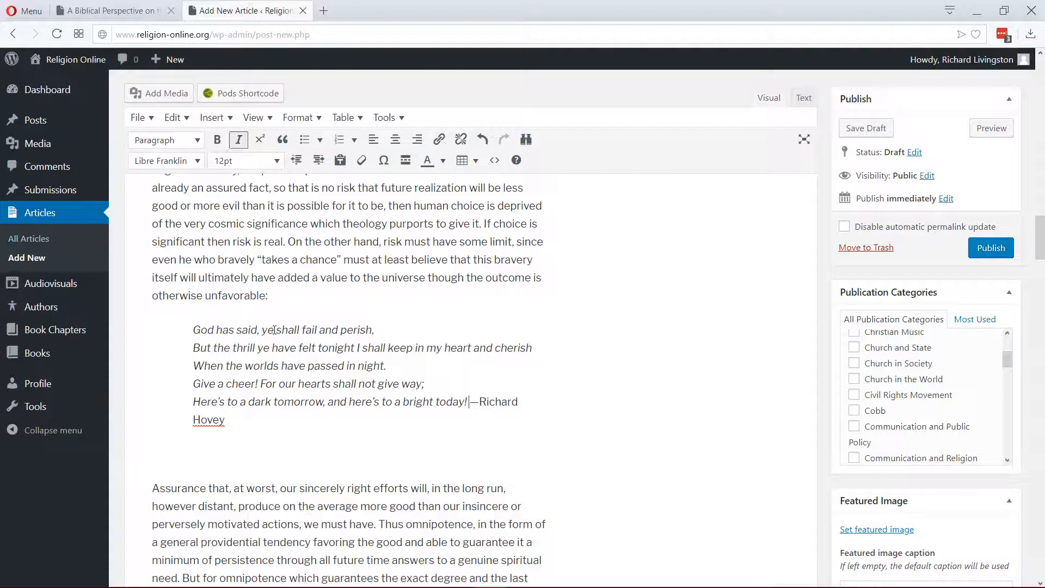
key(ctrl+z)
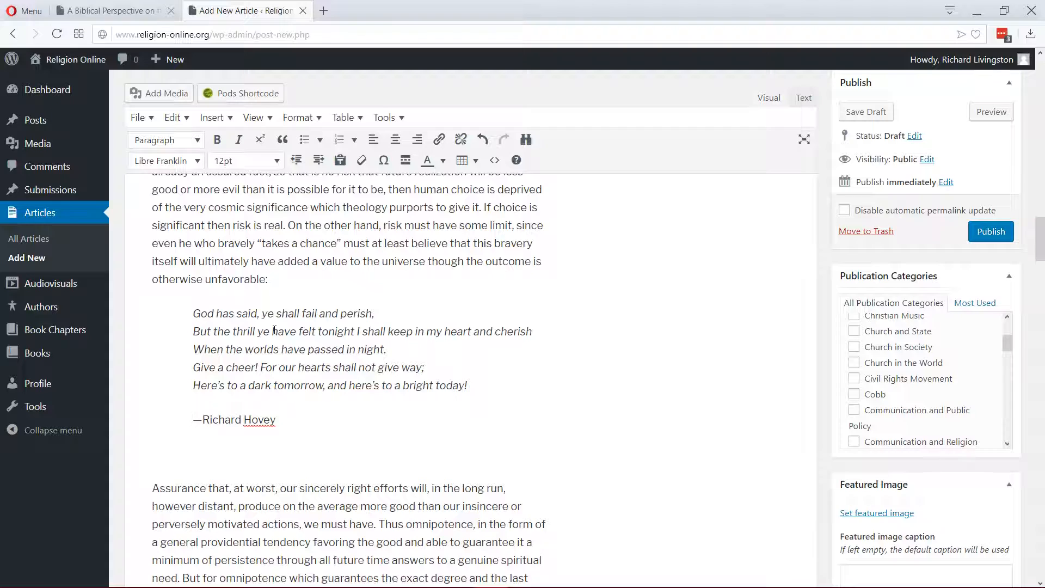
- Redo the paragraph break between the poem's last line and the attribution line
key(Return)
key(BackSpace)
key(BackSpace)
key(Return)
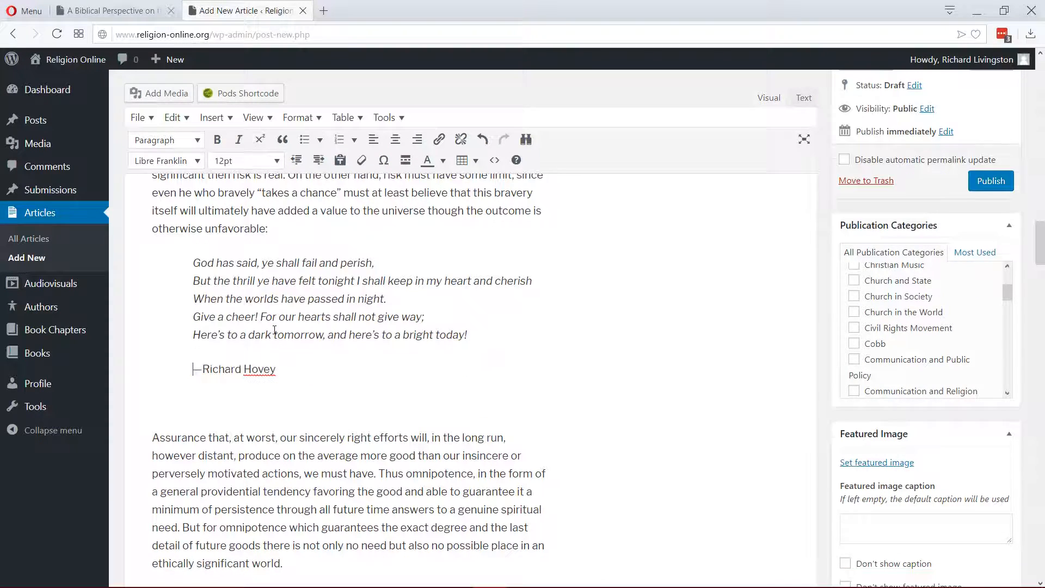
key(Return)
key(BackSpace)
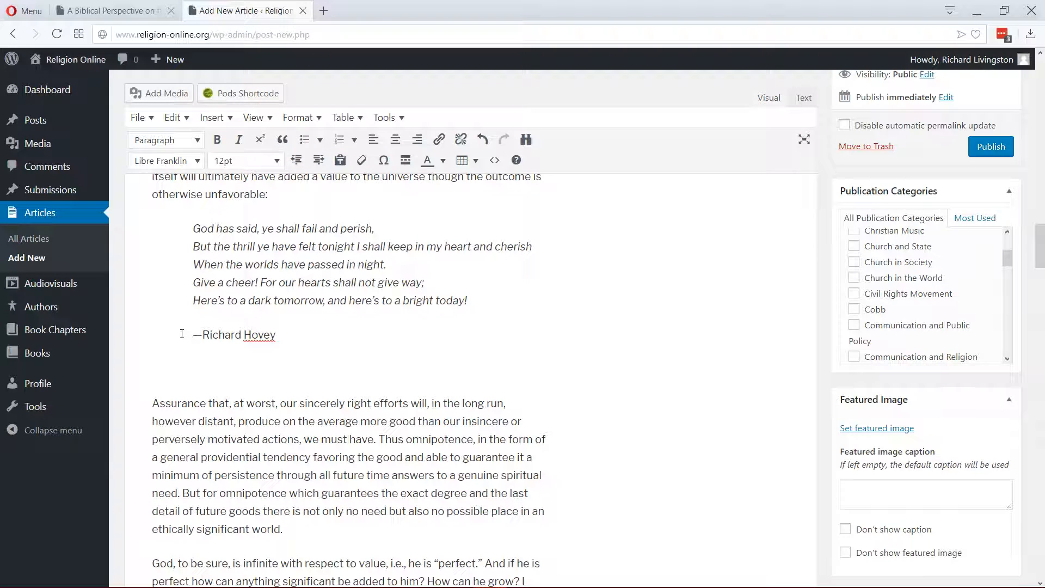
- Indent only the attribution line by nine further levels, comparing its position with the attribution in the PDF
click(319, 162)
click(320, 161)
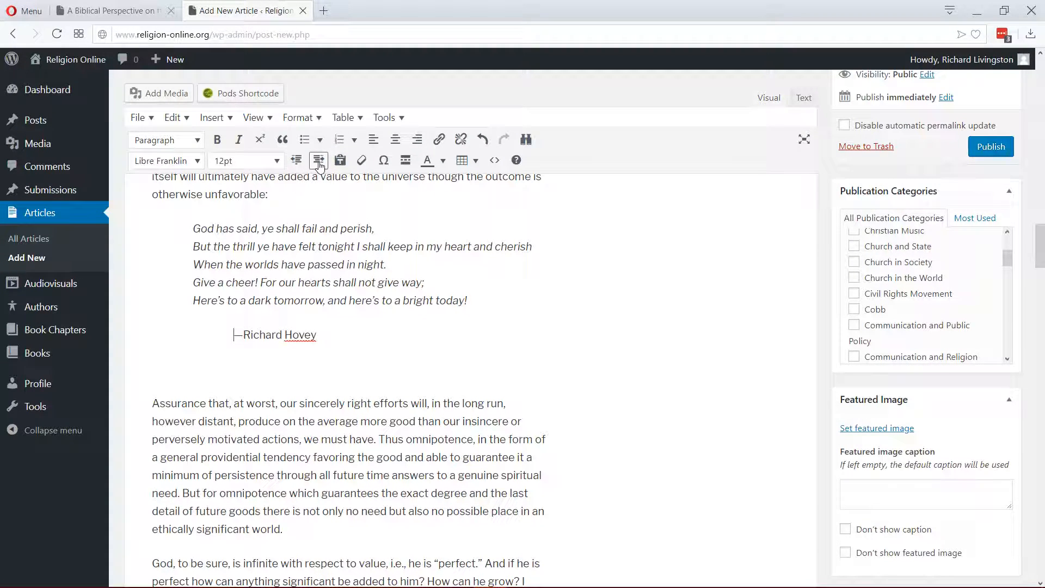
click(320, 161)
click(319, 161)
click(320, 161)
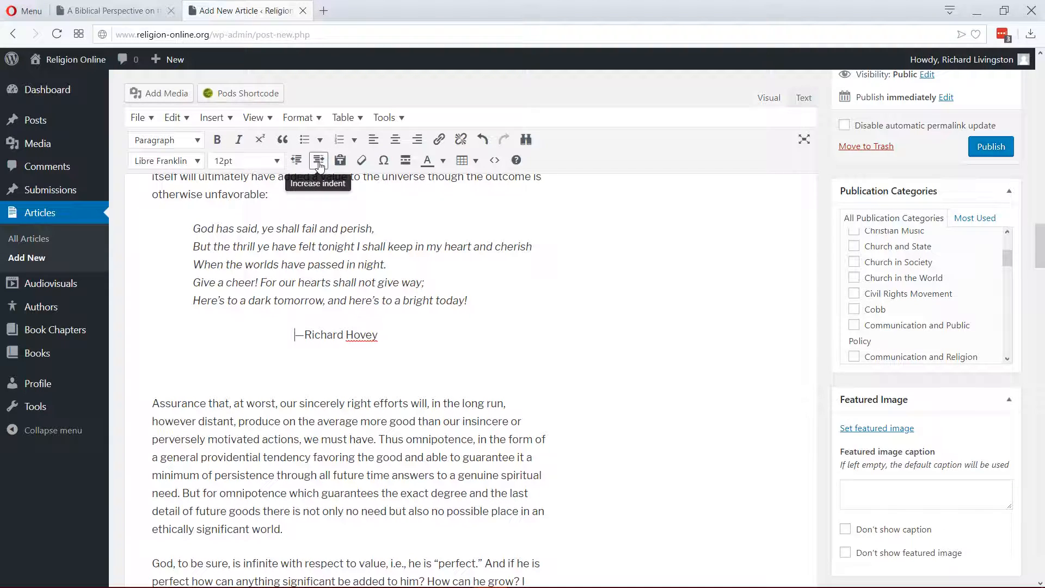
click(320, 161)
key(alt+Tab)
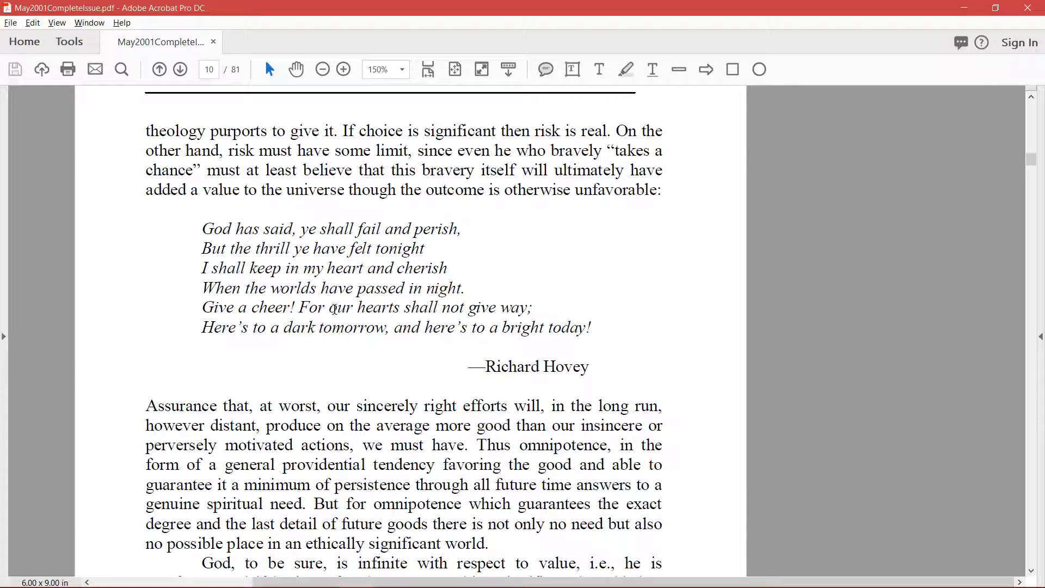
key(alt+Tab)
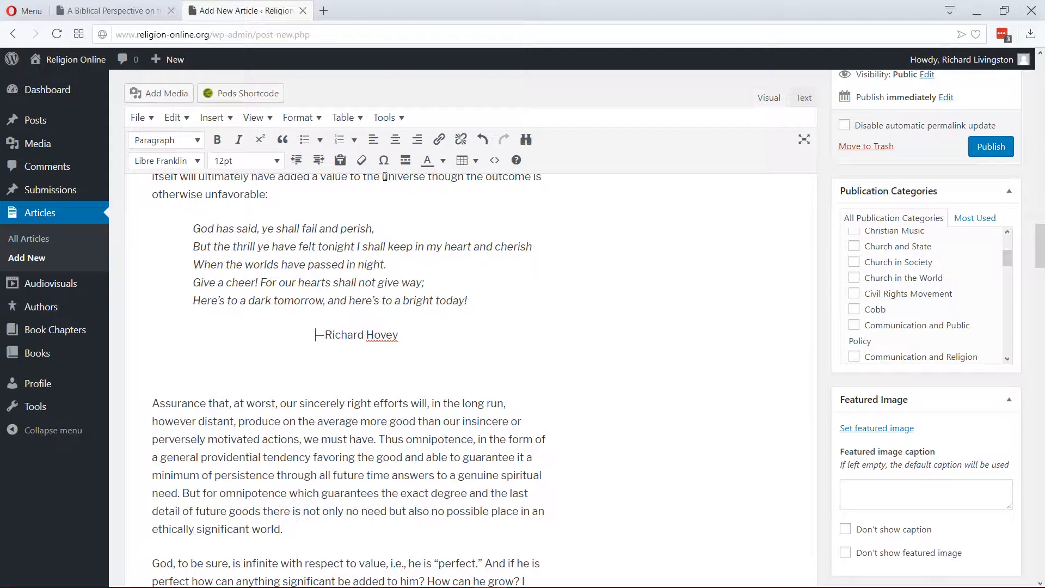
click(319, 161)
click(319, 161)
click(319, 161)
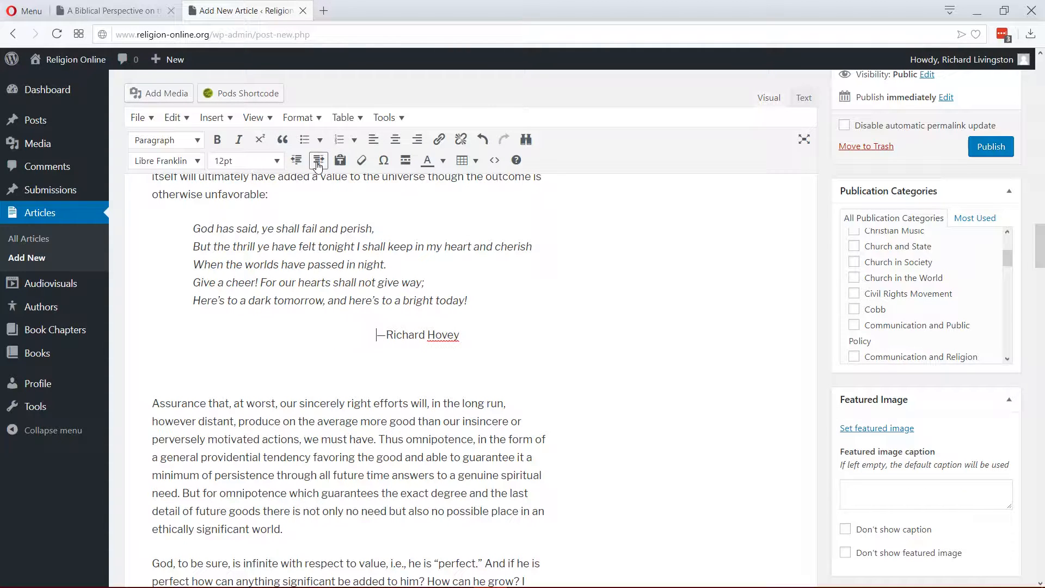
key(alt+Tab)
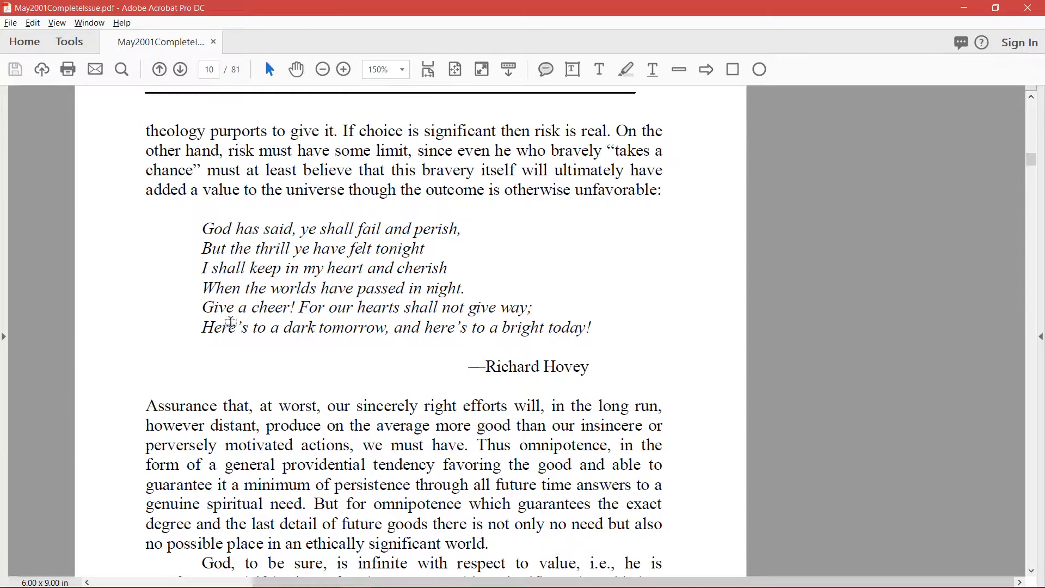
- Remove the empty paragraph between the poem's attribution and the paragraph starting "Assurance that", checking the spacing against the PDF
key(alt+Tab)
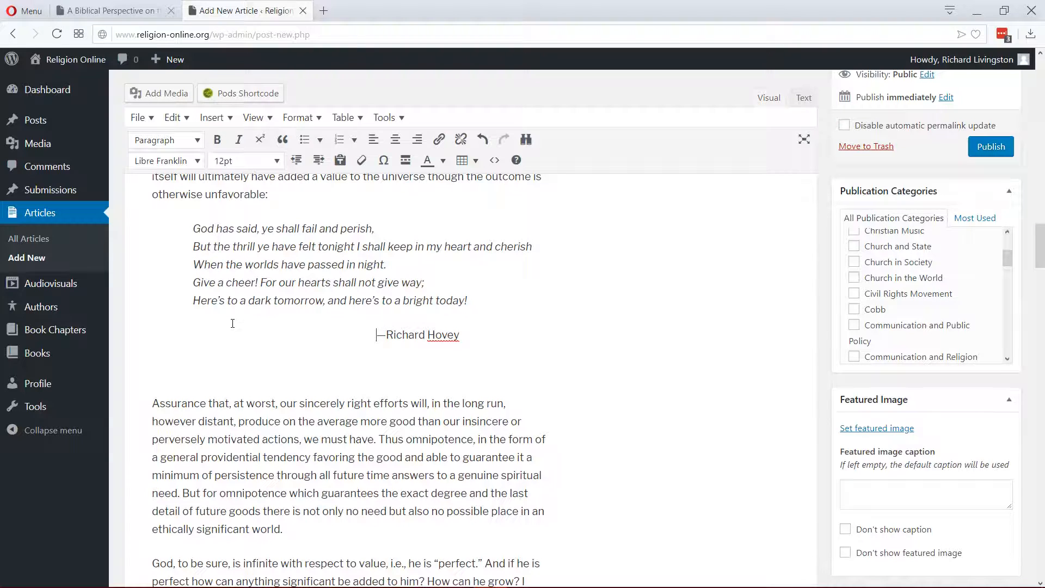
click(158, 388)
key(BackSpace)
key(alt+Tab)
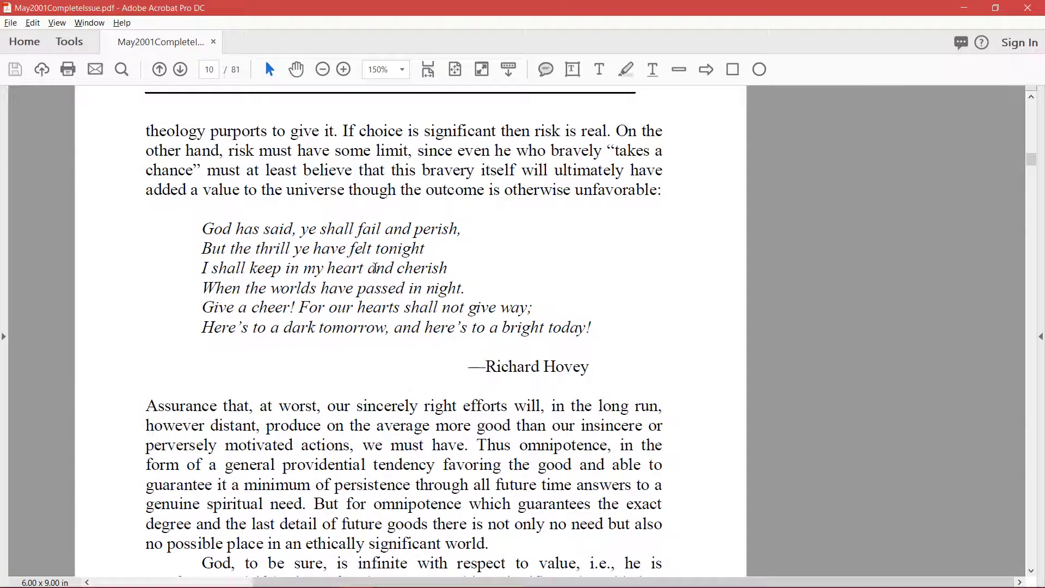
key(alt+Tab)
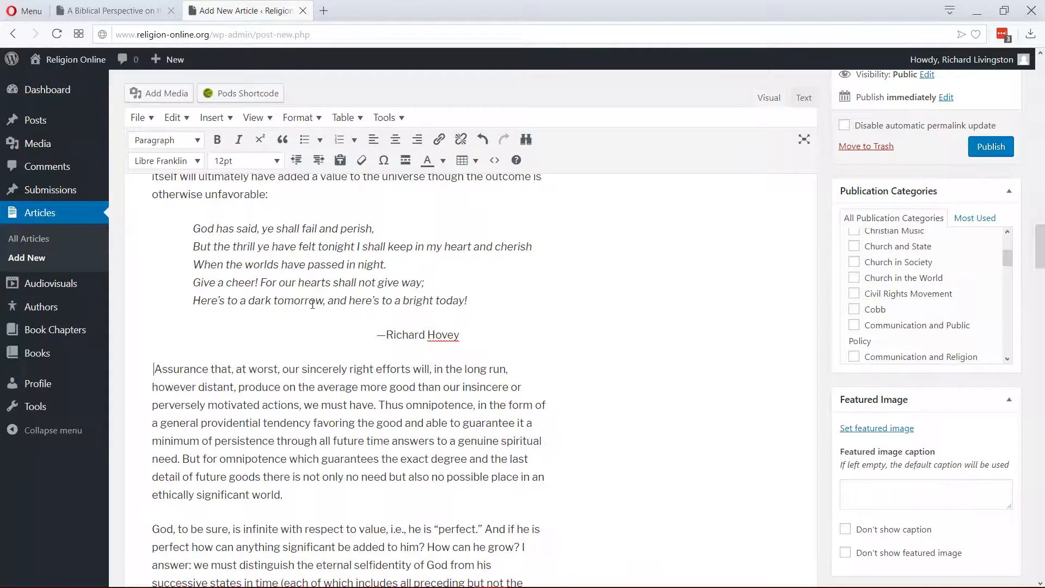
- Review the article text around and below the poem for remaining formatting differences from the PDF
scroll(351, 330, up, 4)
scroll(351, 330, down, 4)
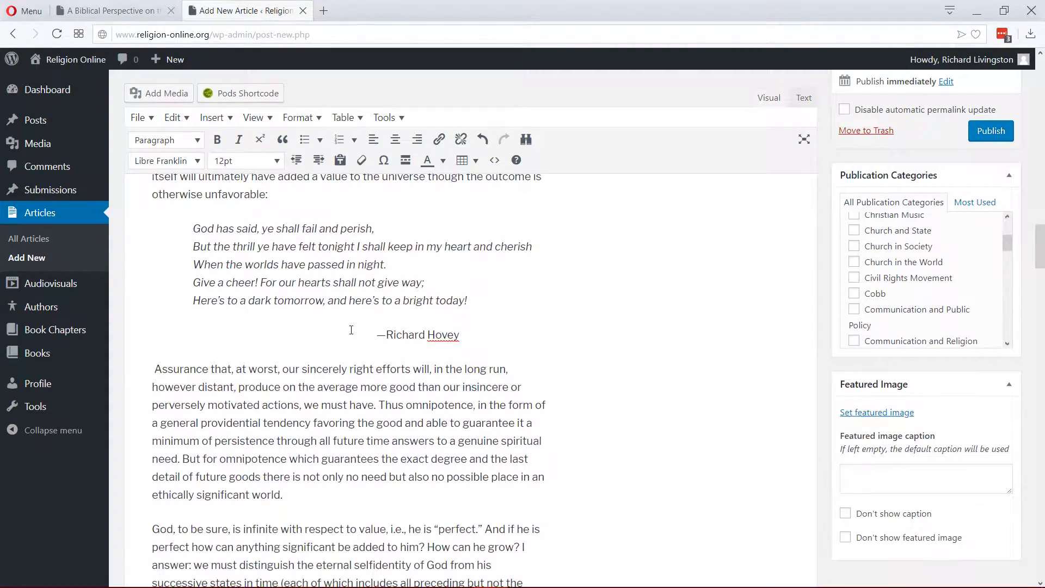
scroll(351, 330, down, 1)
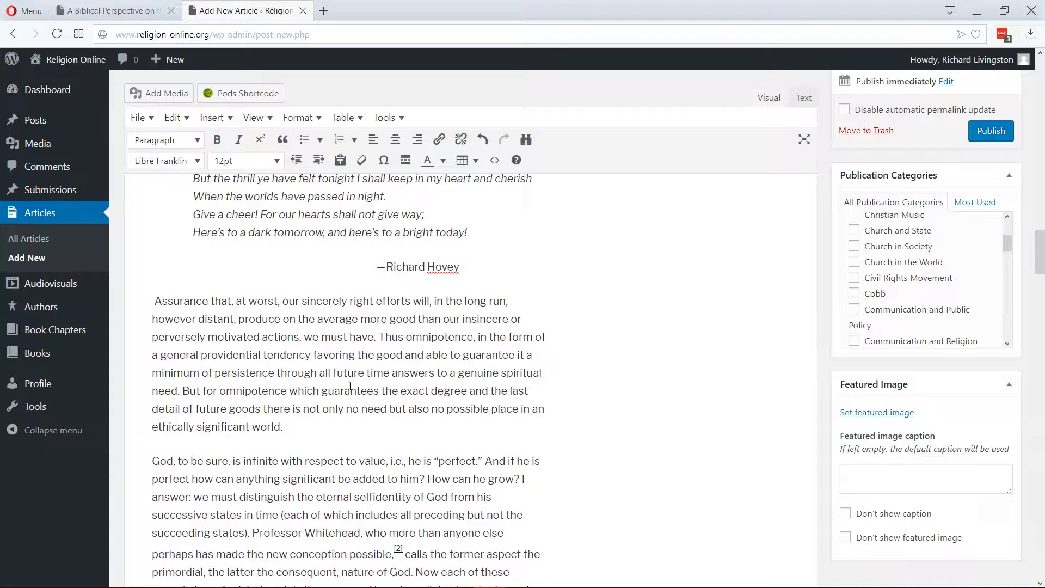
scroll(383, 316, down, 2)
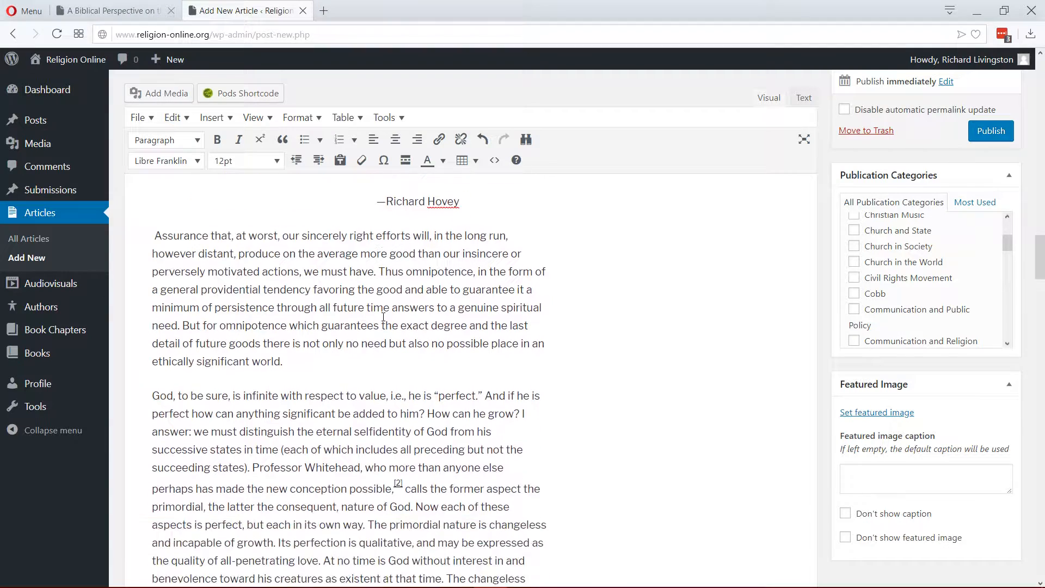
key(alt+Tab)
key(alt+Tab)
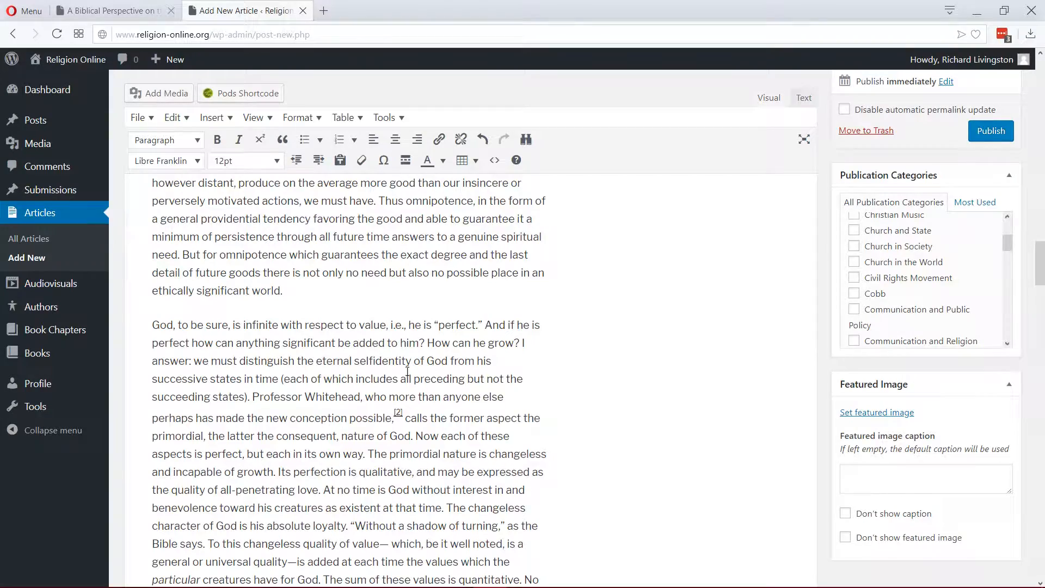
scroll(480, 375, down, 3)
scroll(479, 374, up, 1)
scroll(479, 374, down, 2)
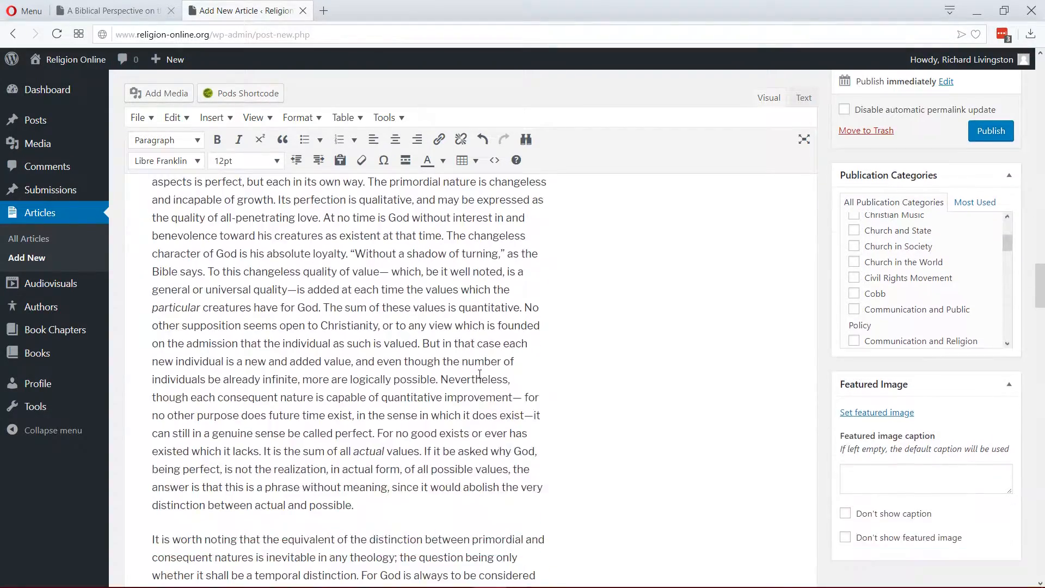
scroll(474, 373, up, 8)
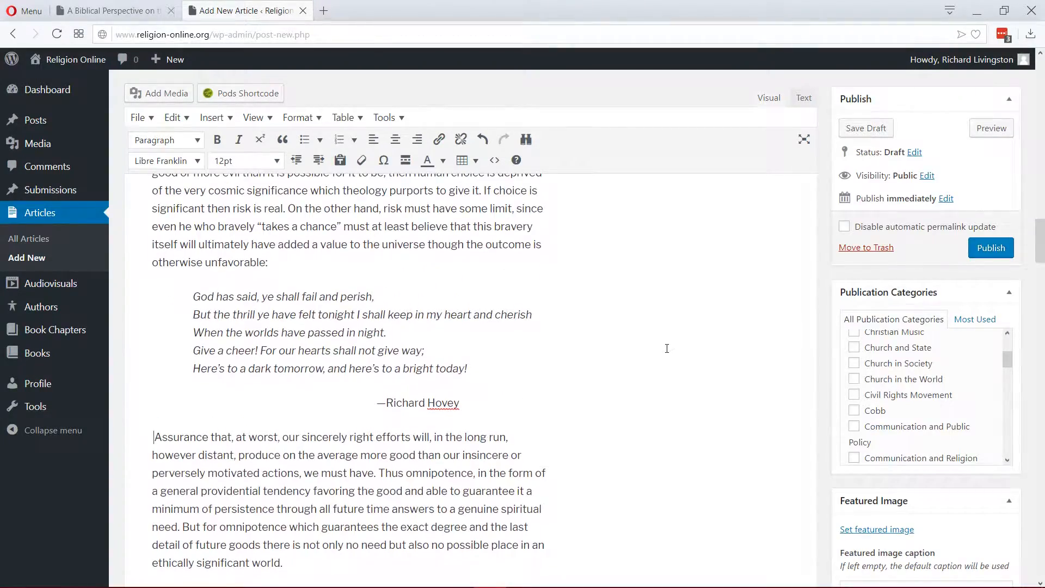
scroll(551, 310, up, 3)
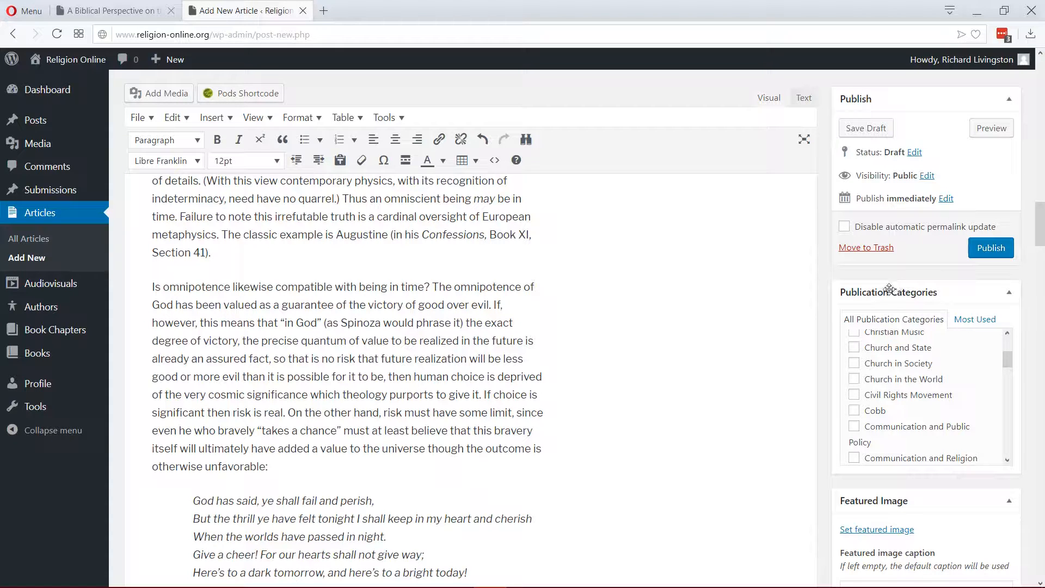
- Open the public Religion Online home page in the other browser tab and view its Categories page
scroll(973, 378, up, 5)
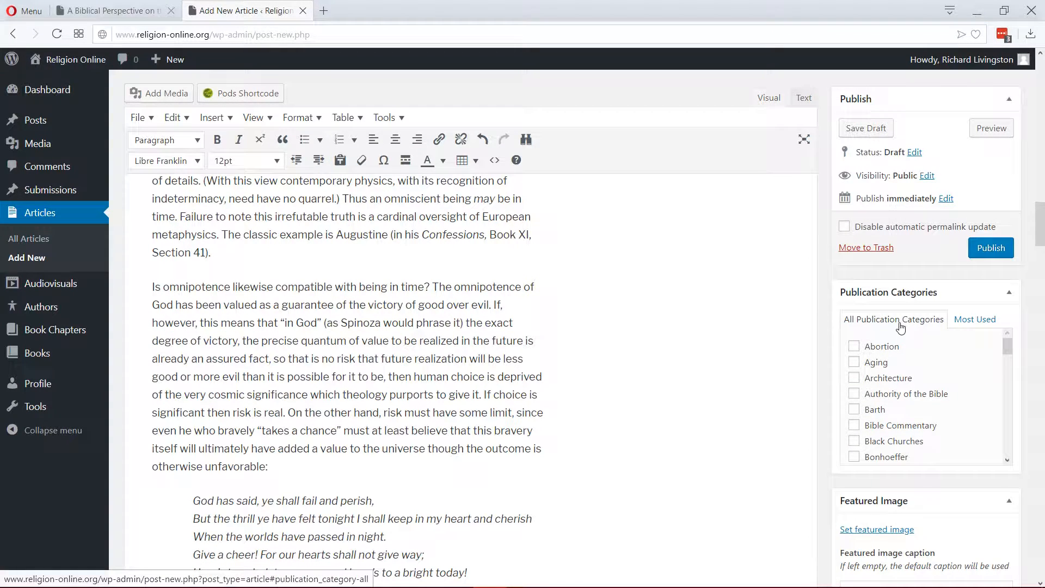
click(129, 13)
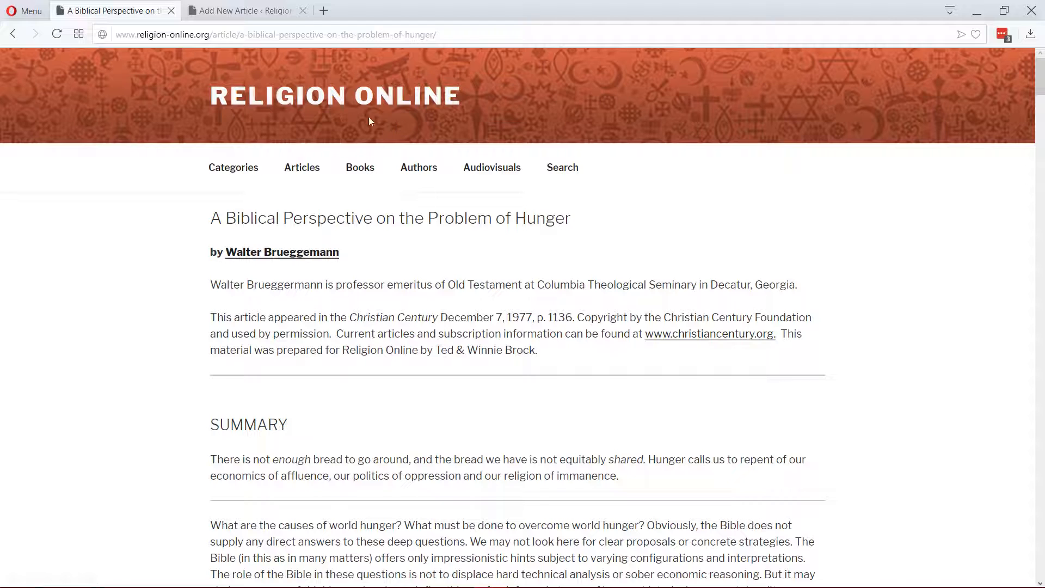
click(227, 105)
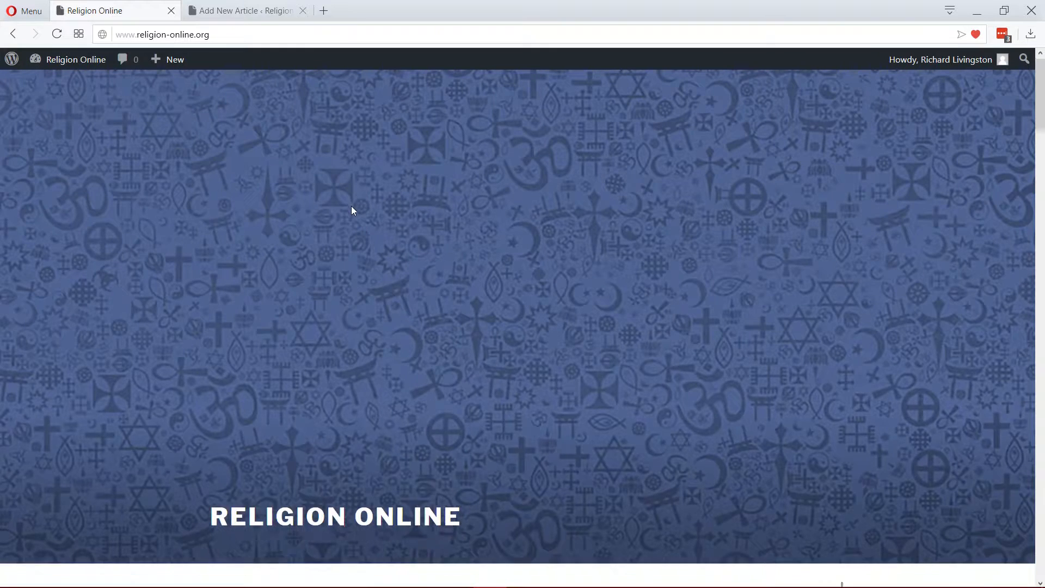
scroll(354, 215, down, 7)
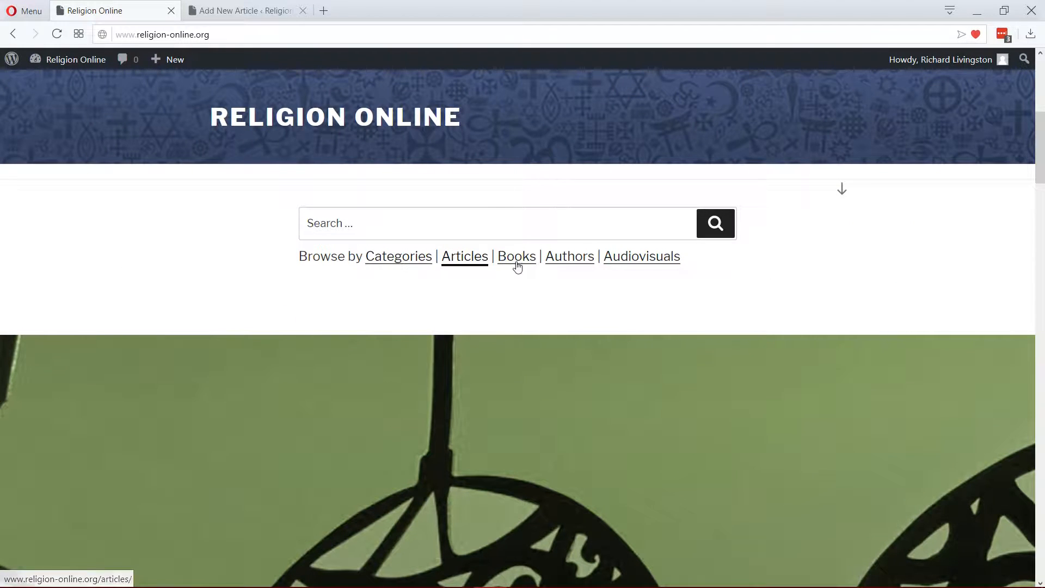
click(390, 259)
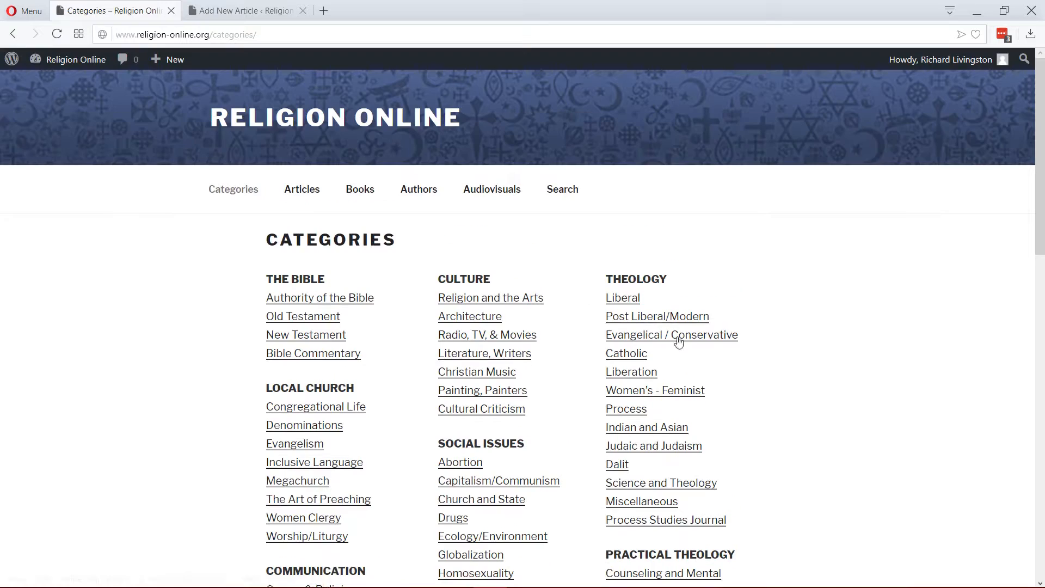
scroll(303, 370, down, 3)
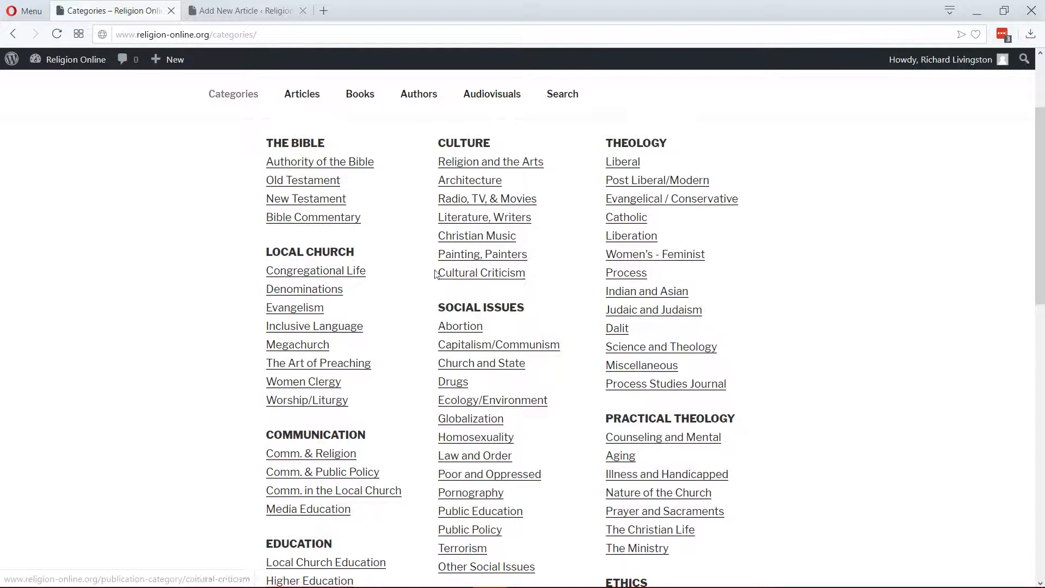
- Compare the grouped topics on the public Categories page with the Publication Categories list in the article editor
key(alt+Tab)
key(alt+Tab)
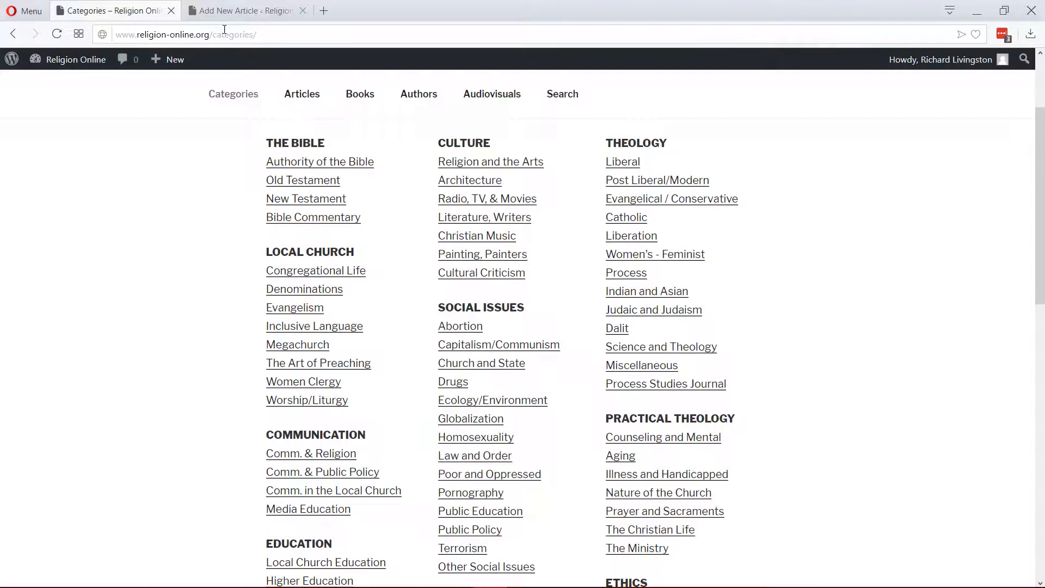
key(ctrl+Tab)
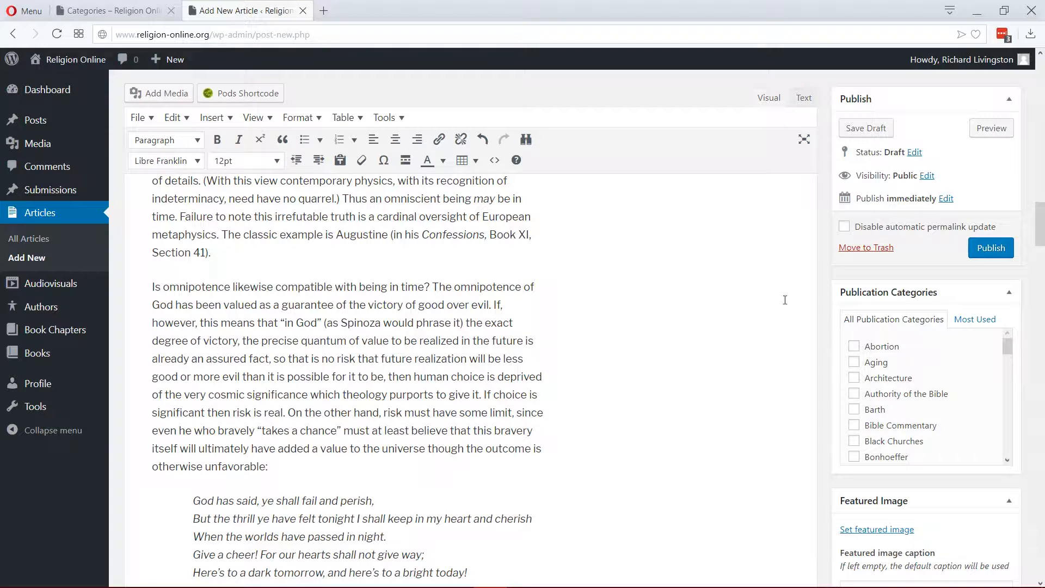
click(109, 10)
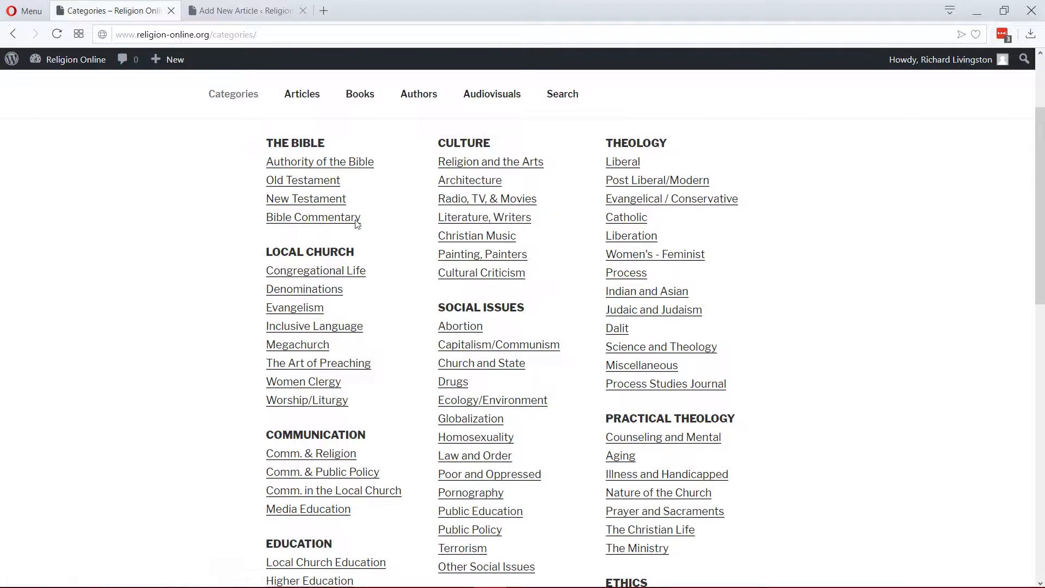
scroll(688, 405, down, 3)
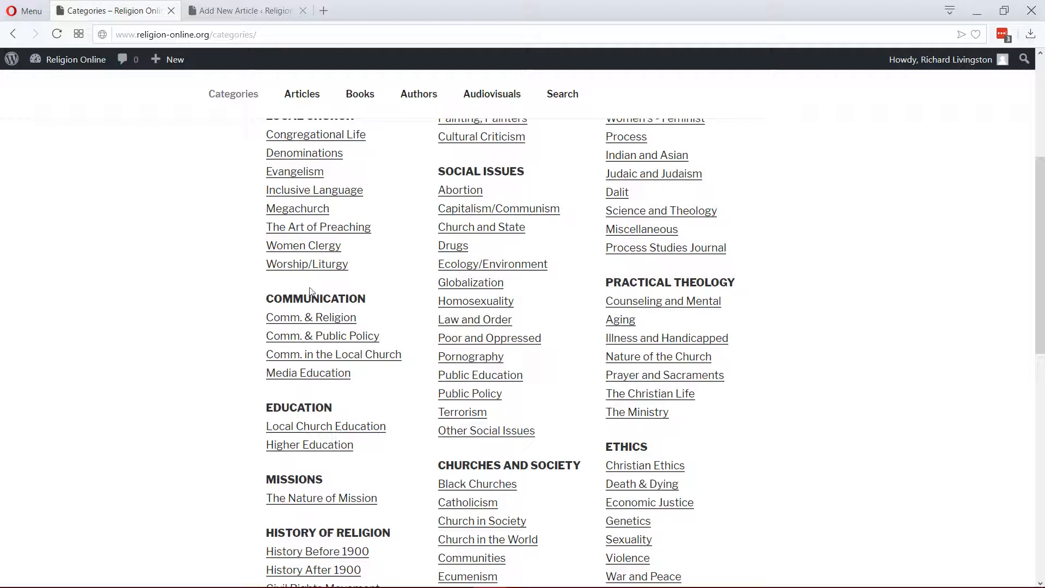
click(240, 10)
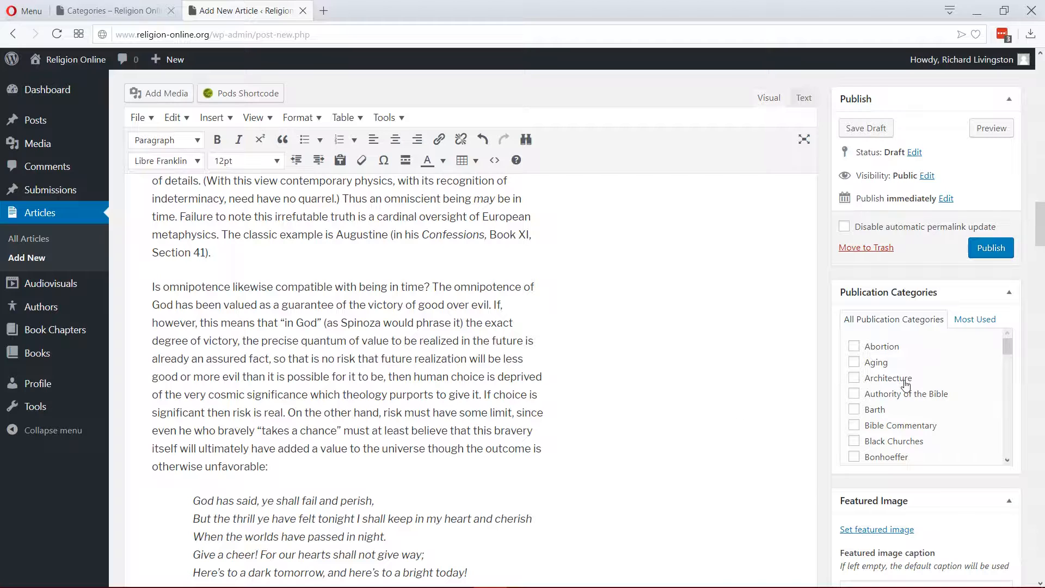
- Assign the article to the Process Theology publication category
scroll(905, 387, down, 10)
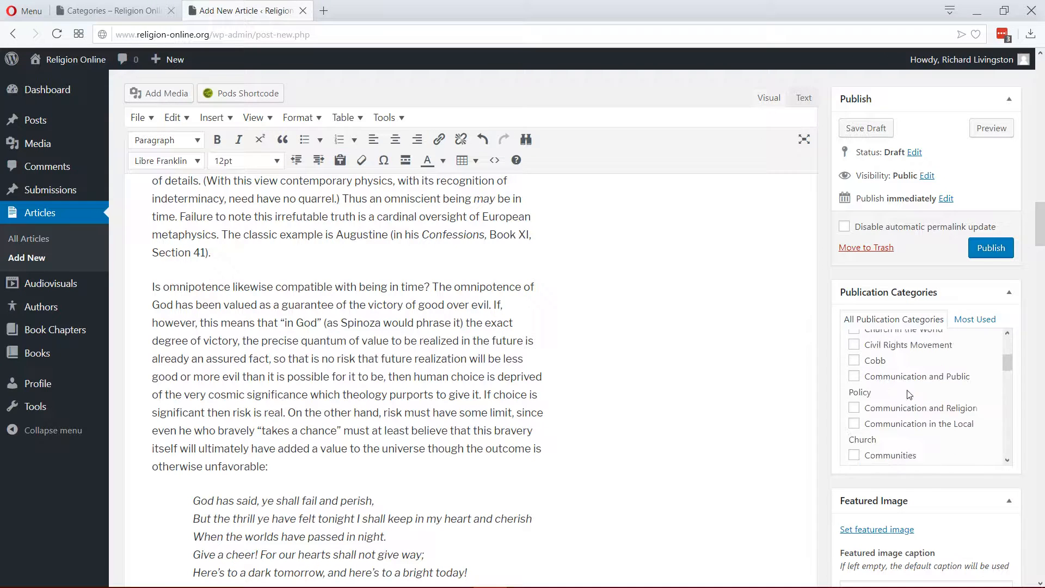
scroll(908, 447, down, 8)
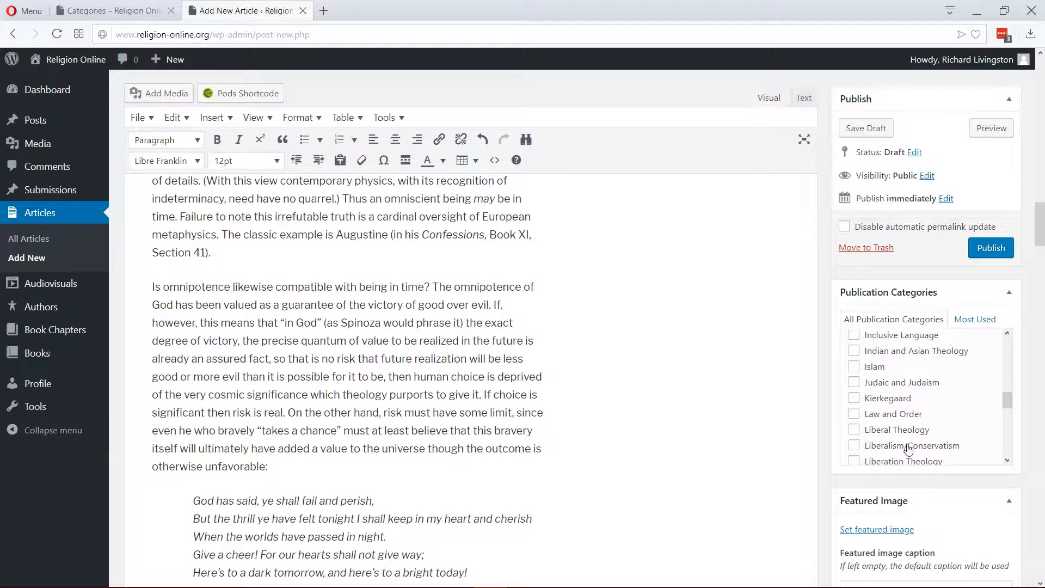
scroll(908, 447, down, 4)
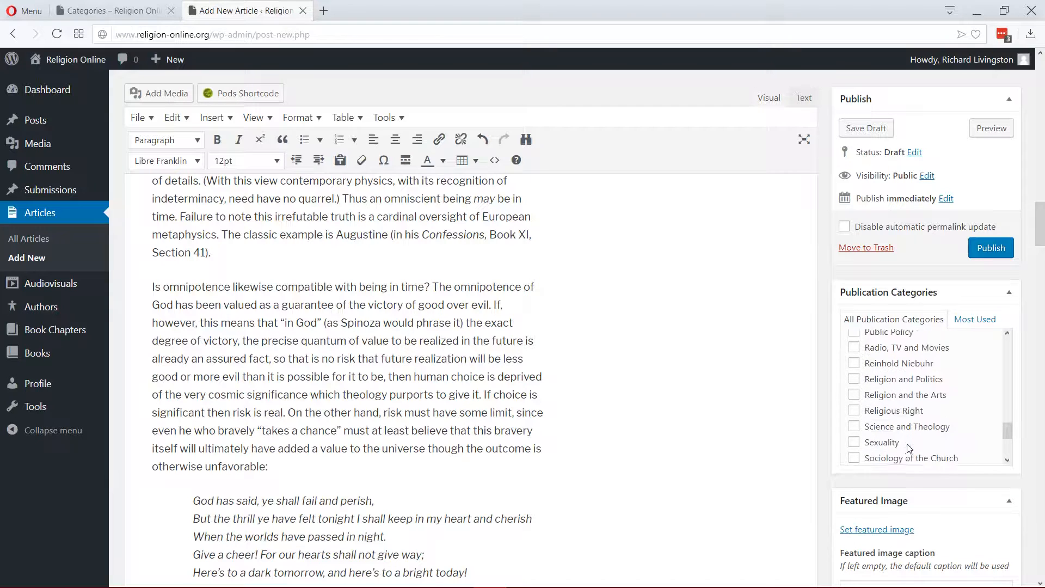
scroll(901, 441, up, 7)
scroll(899, 439, down, 3)
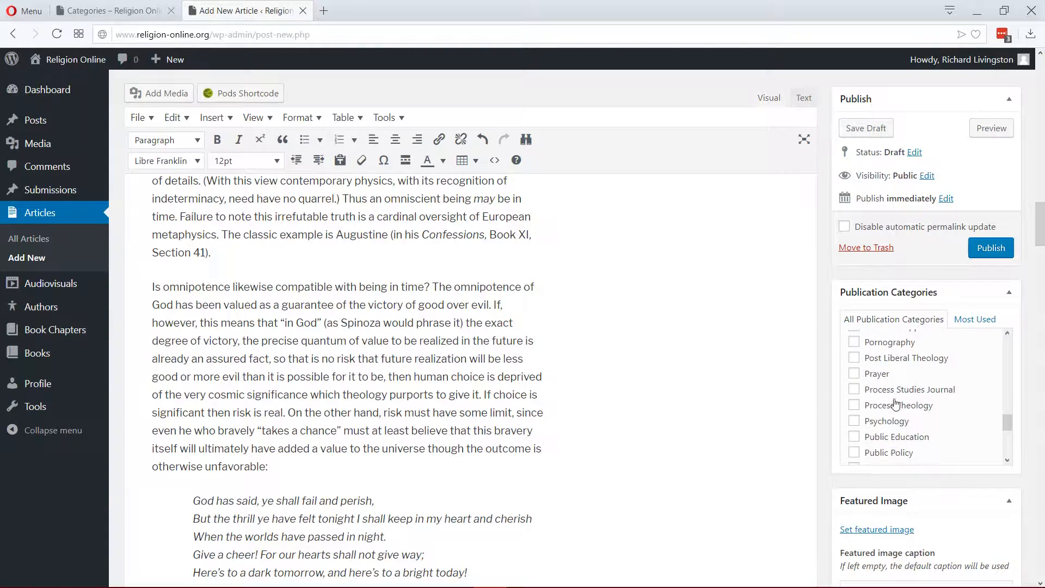
click(855, 406)
- Look over the remaining publication categories and the Article Author(s), Source Information and Summary fields below the article body
scroll(900, 414, down, 2)
scroll(958, 485, down, 2)
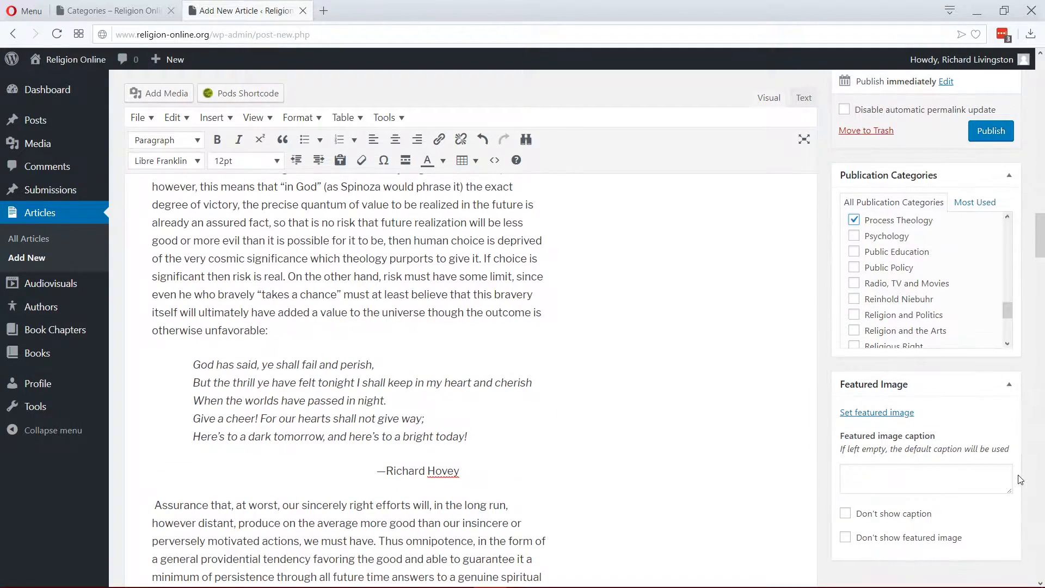
scroll(1021, 484, down, 5)
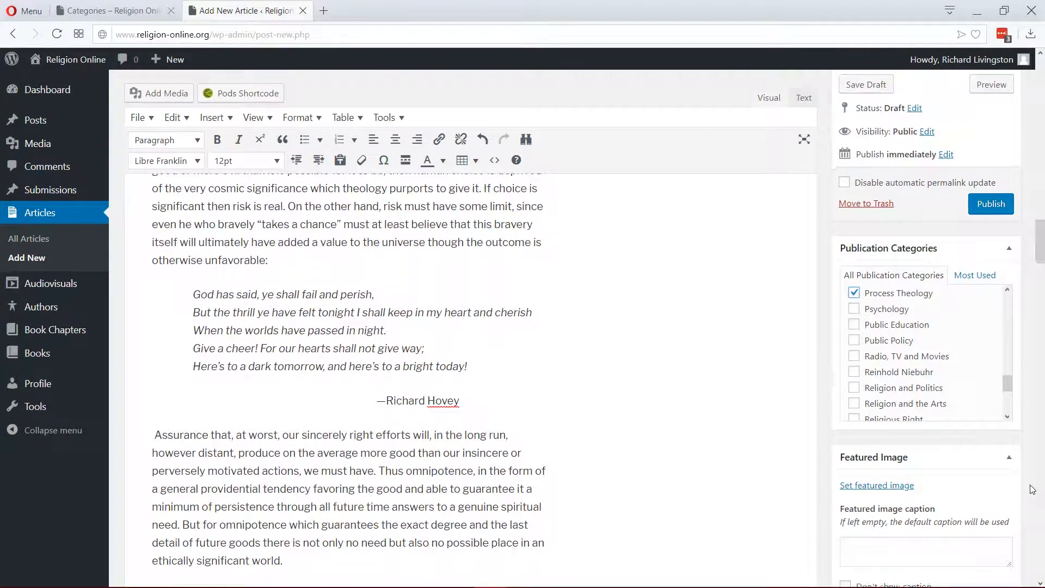
scroll(1030, 488, down, 3)
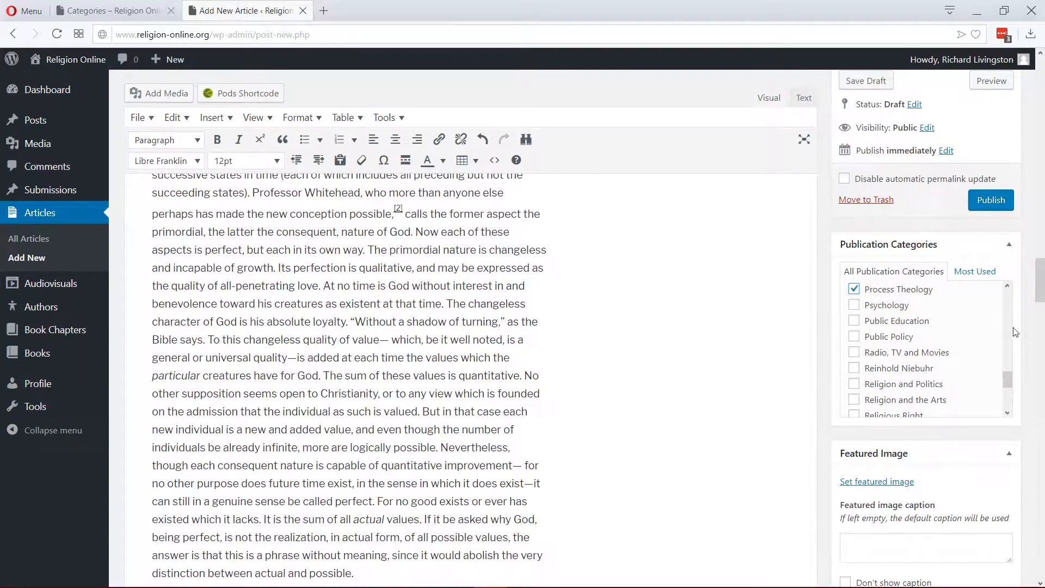
scroll(844, 413, down, 4)
scroll(844, 413, down, 2)
scroll(830, 487, down, 8)
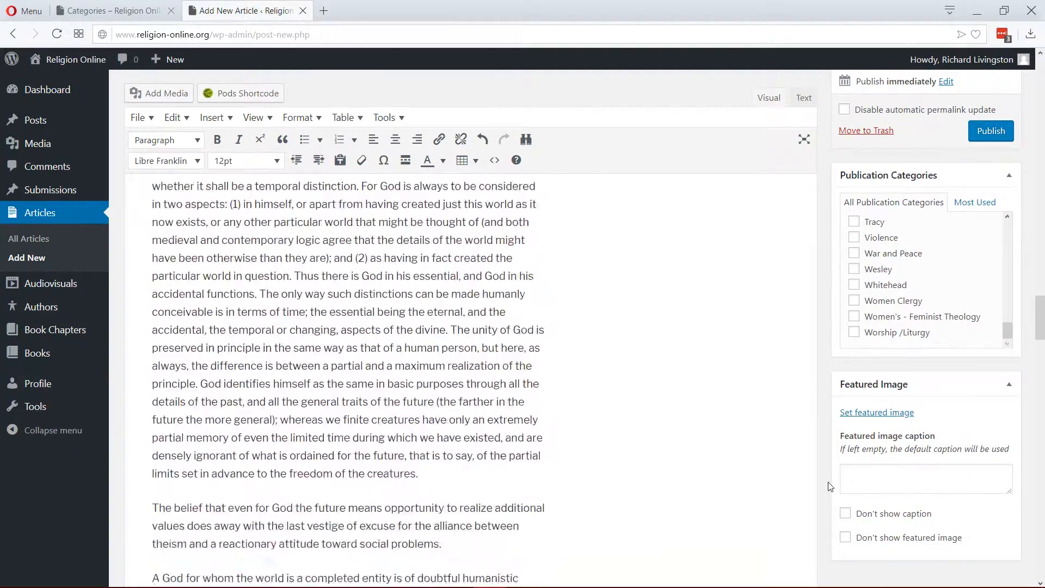
scroll(831, 486, down, 15)
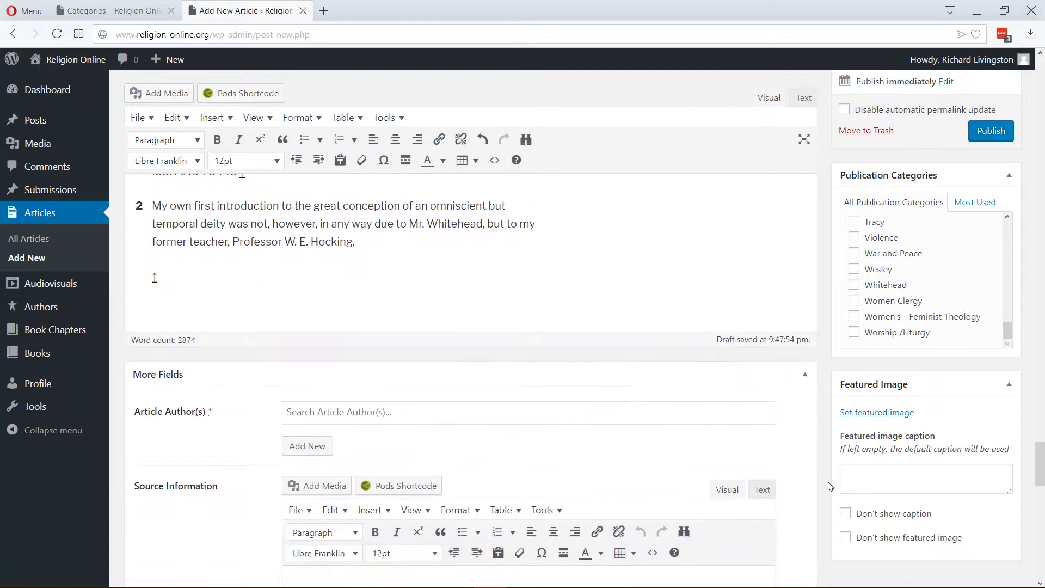
scroll(828, 481, down, 3)
scroll(827, 482, up, 2)
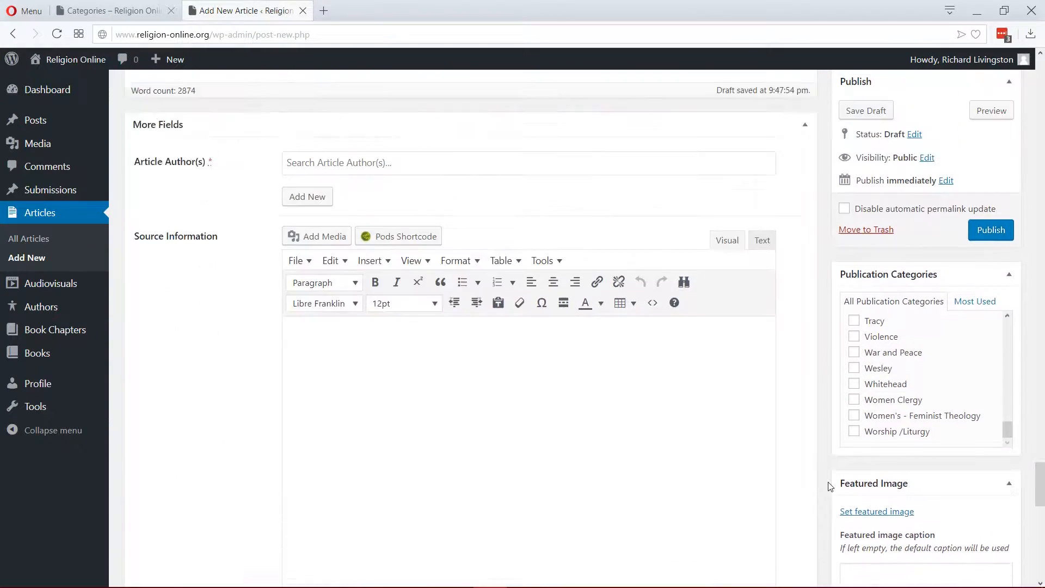
scroll(828, 481, down, 1)
scroll(830, 486, down, 6)
scroll(830, 486, up, 3)
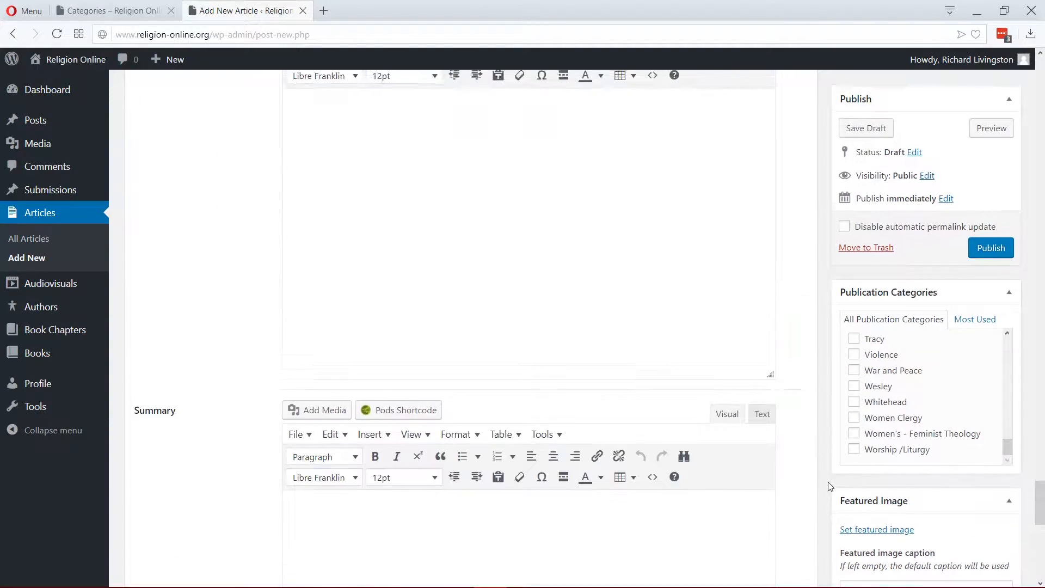
scroll(830, 486, down, 2)
scroll(830, 486, up, 1)
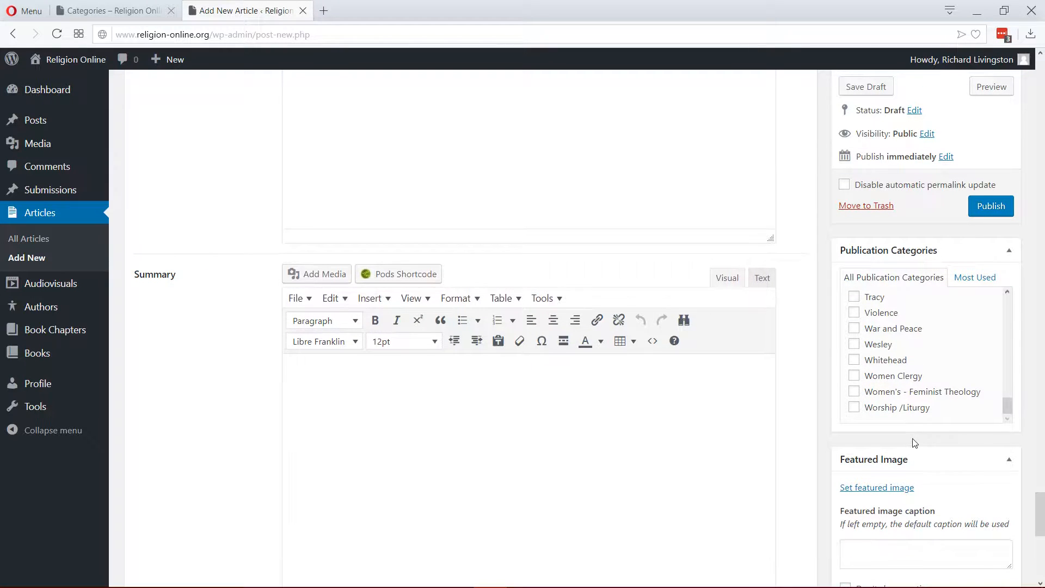
scroll(838, 344, up, 3)
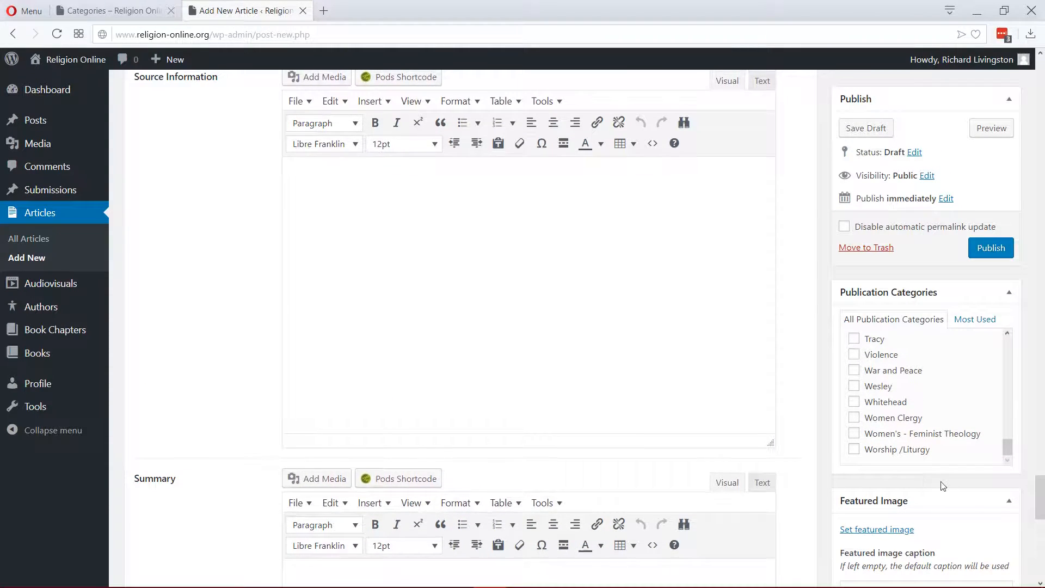
scroll(923, 401, up, 3)
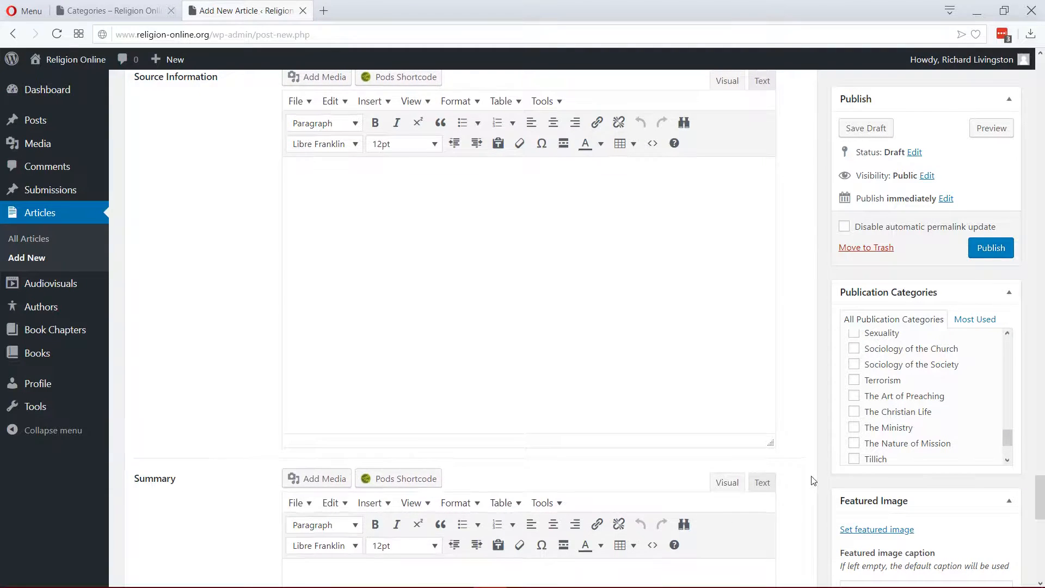
- Review the article body and check its selected publication category against the topics on the public Categories page
scroll(813, 481, up, 5)
scroll(813, 476, up, 6)
scroll(414, 405, up, 3)
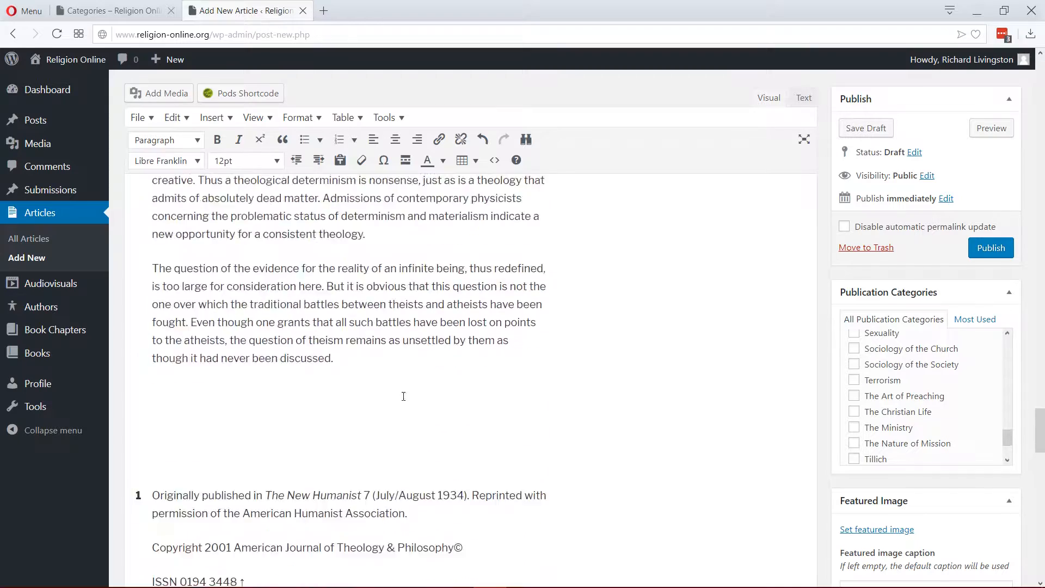
scroll(330, 362, up, 3)
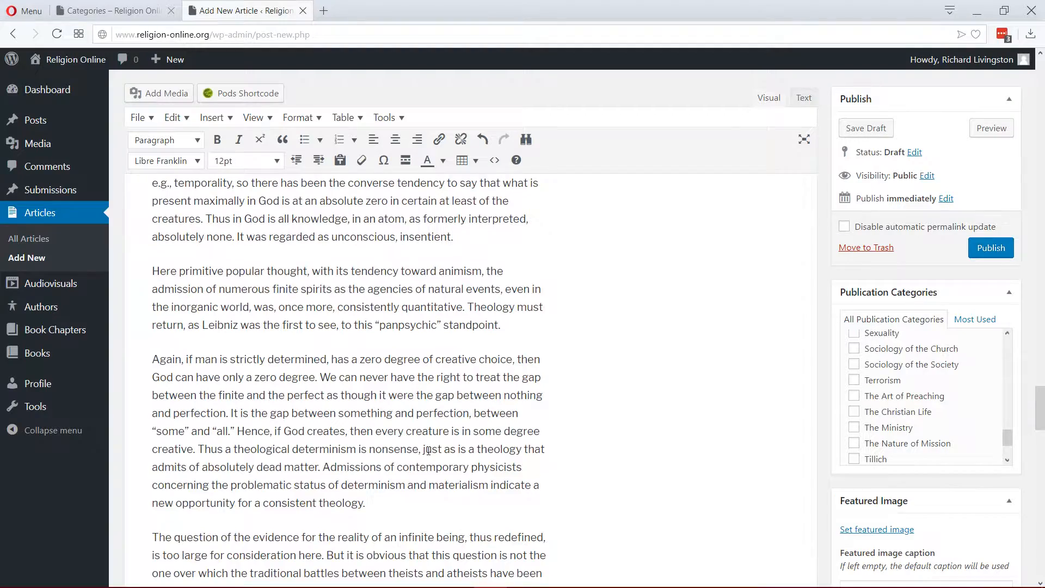
scroll(429, 451, up, 6)
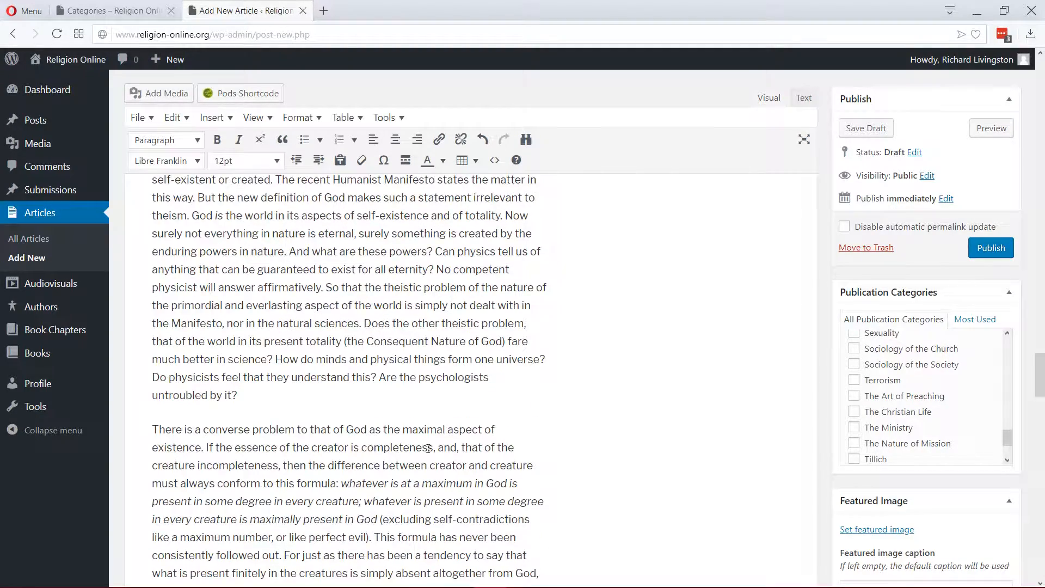
scroll(428, 448, up, 8)
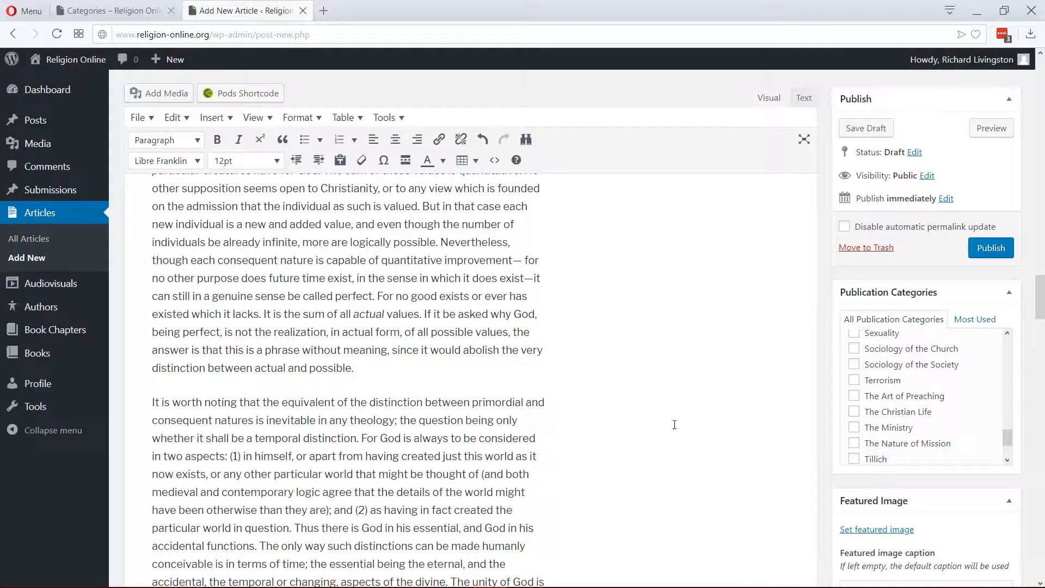
scroll(939, 527, down, 2)
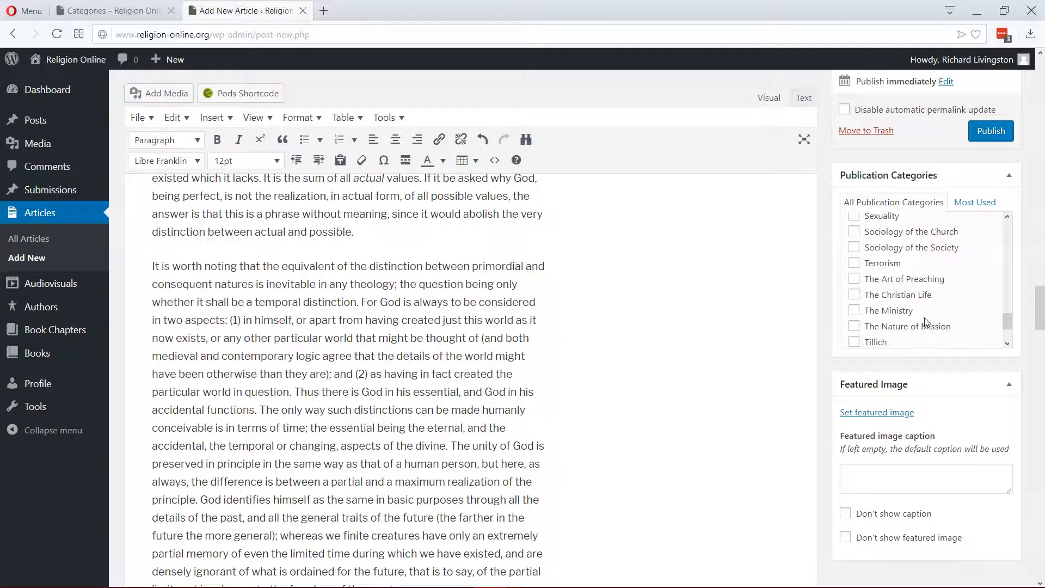
scroll(925, 321, up, 5)
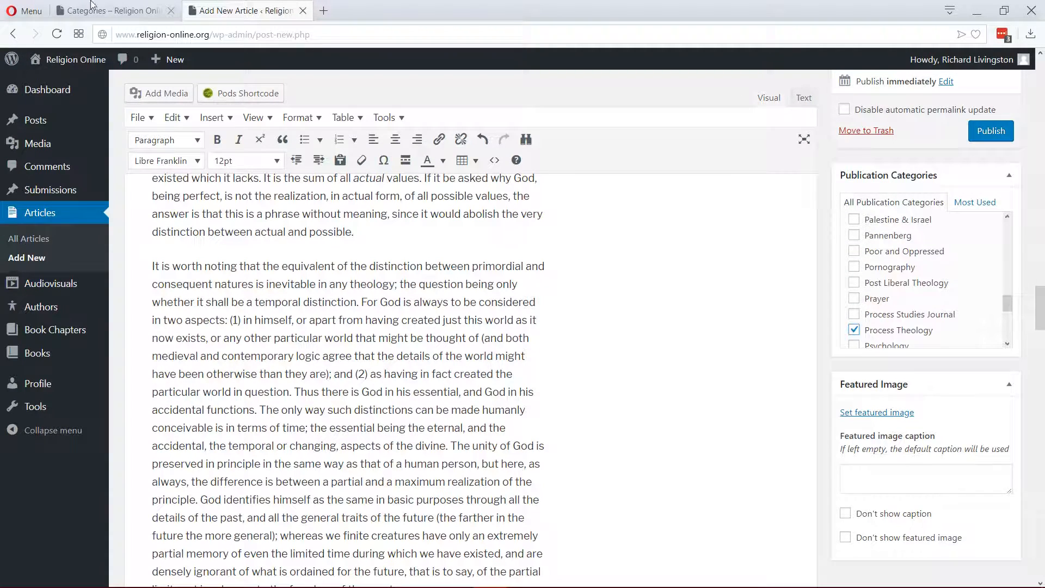
click(92, 7)
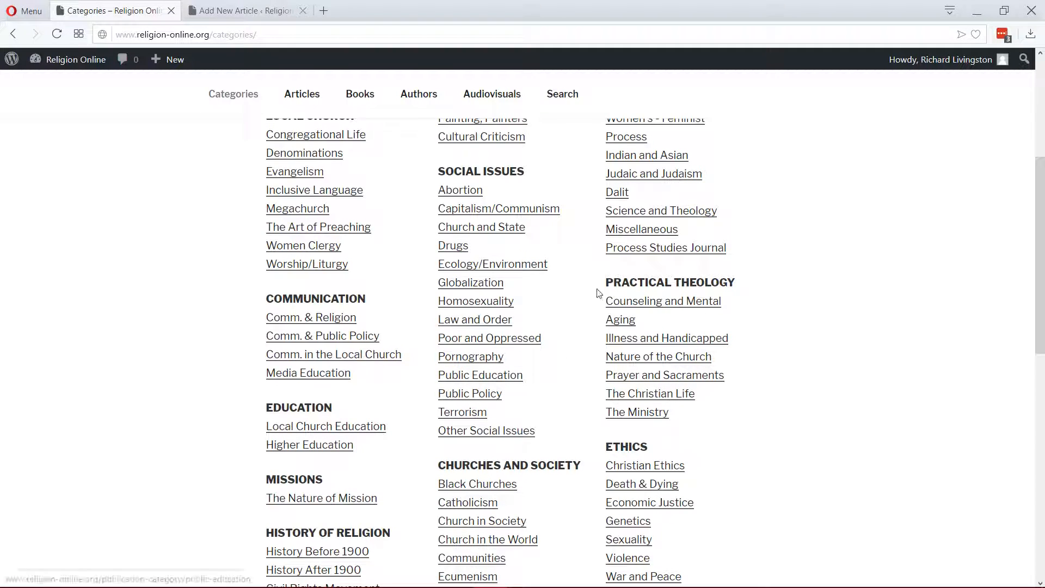
click(216, 17)
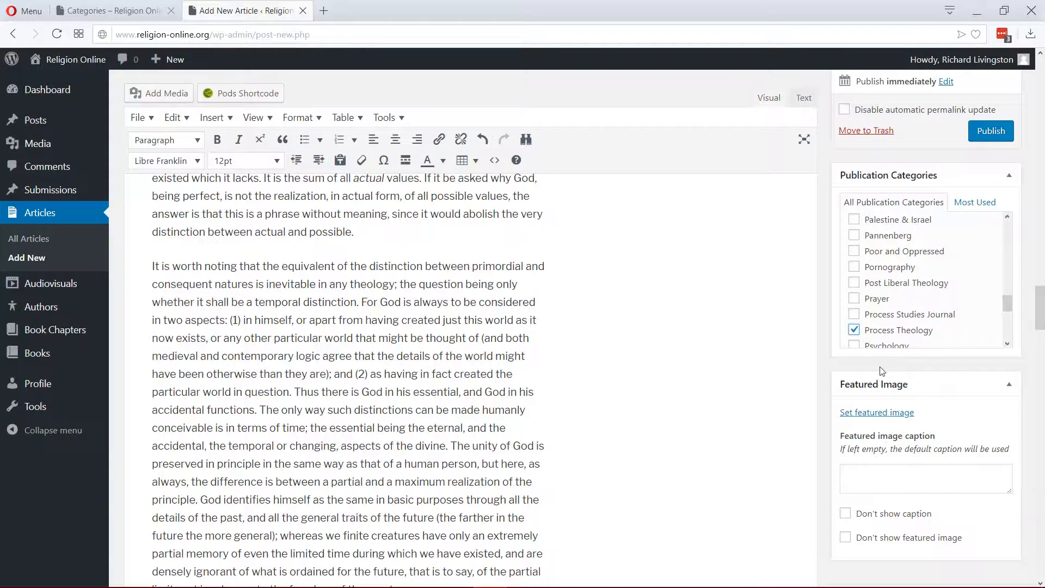
- Assign Charles Hartshorne as the article's author in the Article Author(s) field by searching the existing authors
scroll(549, 362, down, 6)
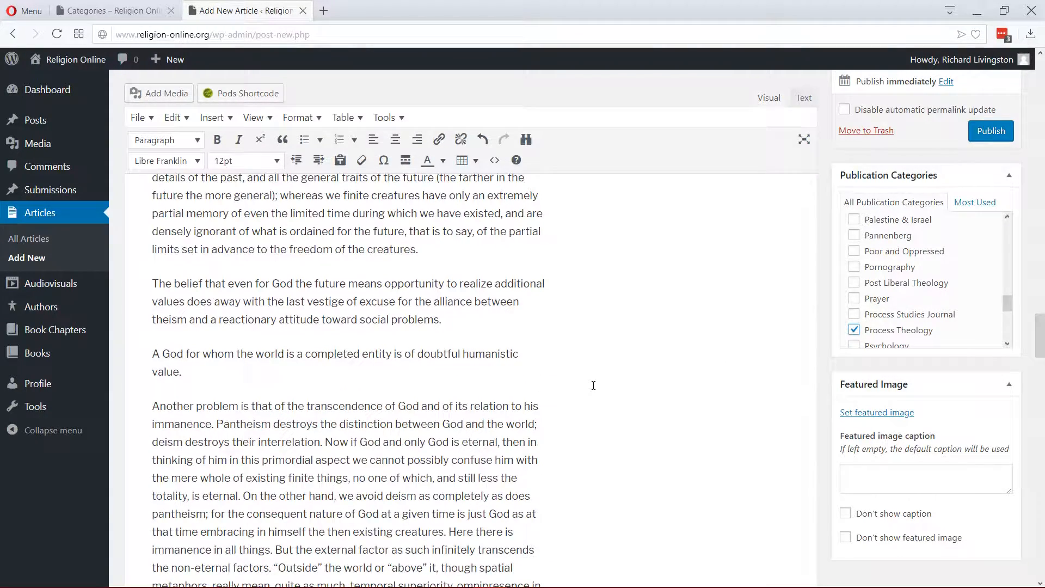
scroll(596, 386, down, 4)
scroll(654, 406, down, 1)
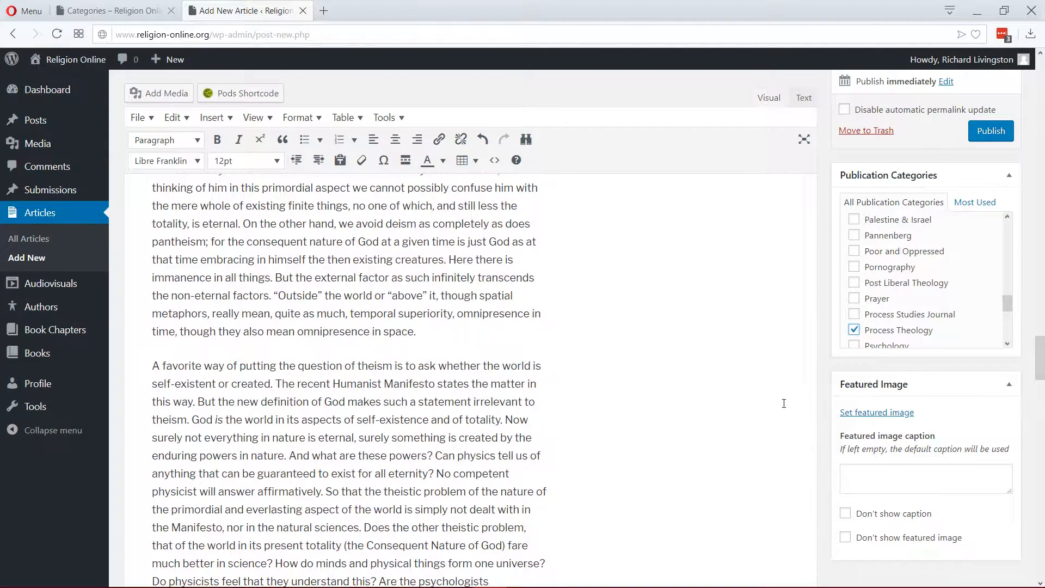
scroll(674, 432, down, 4)
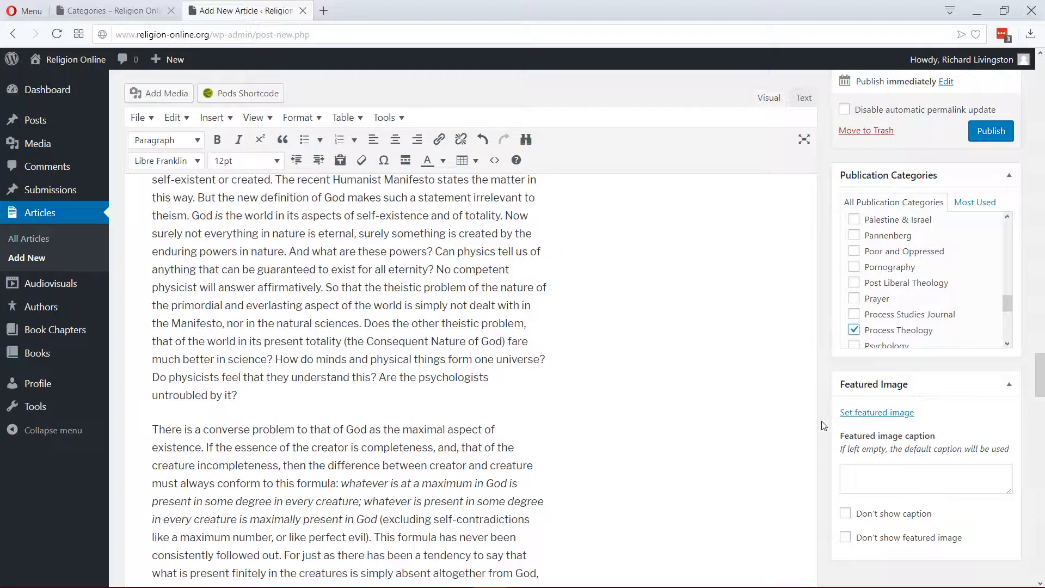
scroll(822, 426, down, 4)
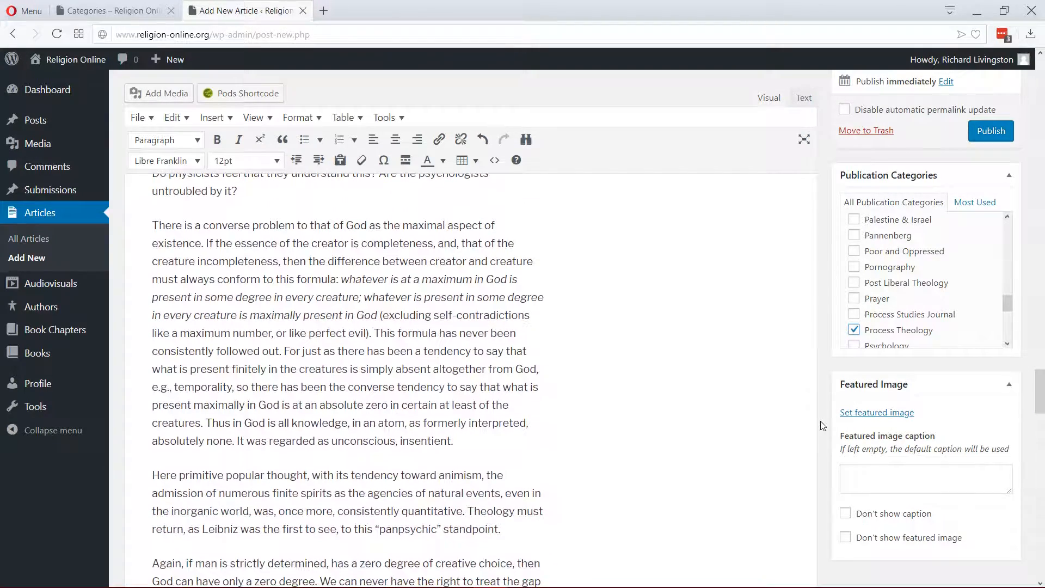
scroll(821, 444, down, 15)
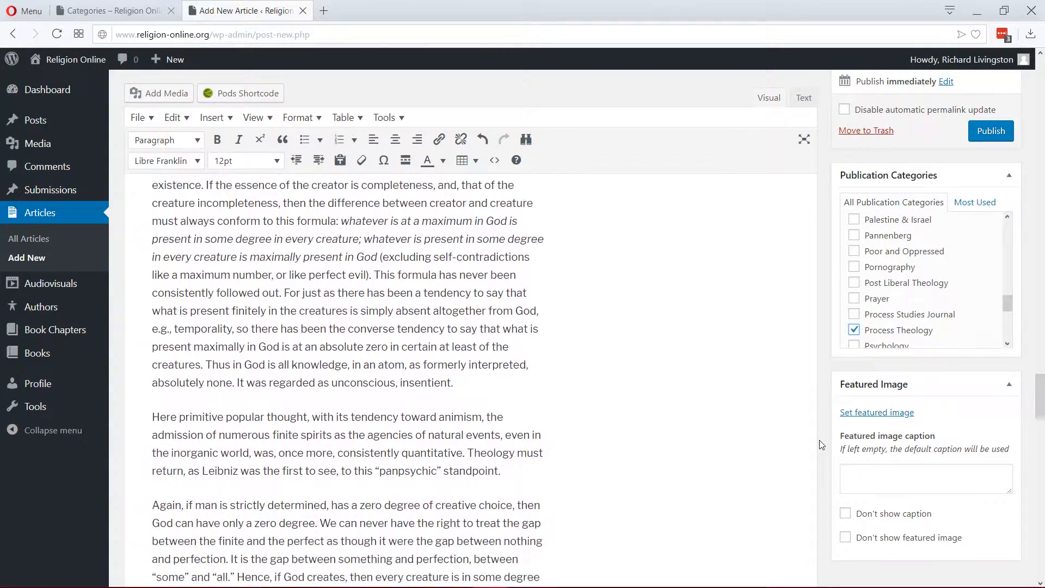
scroll(831, 486, down, 5)
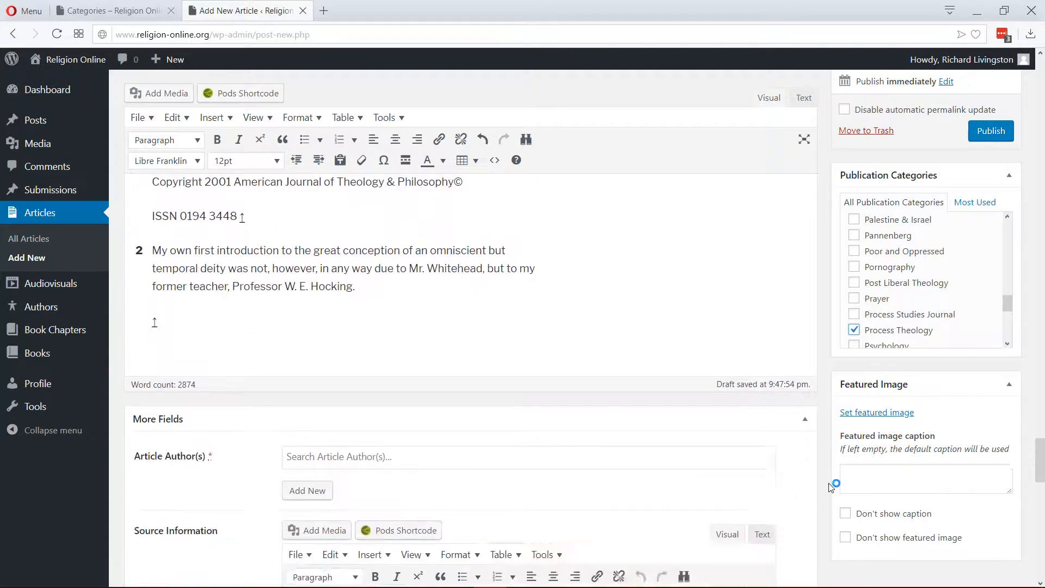
click(296, 276)
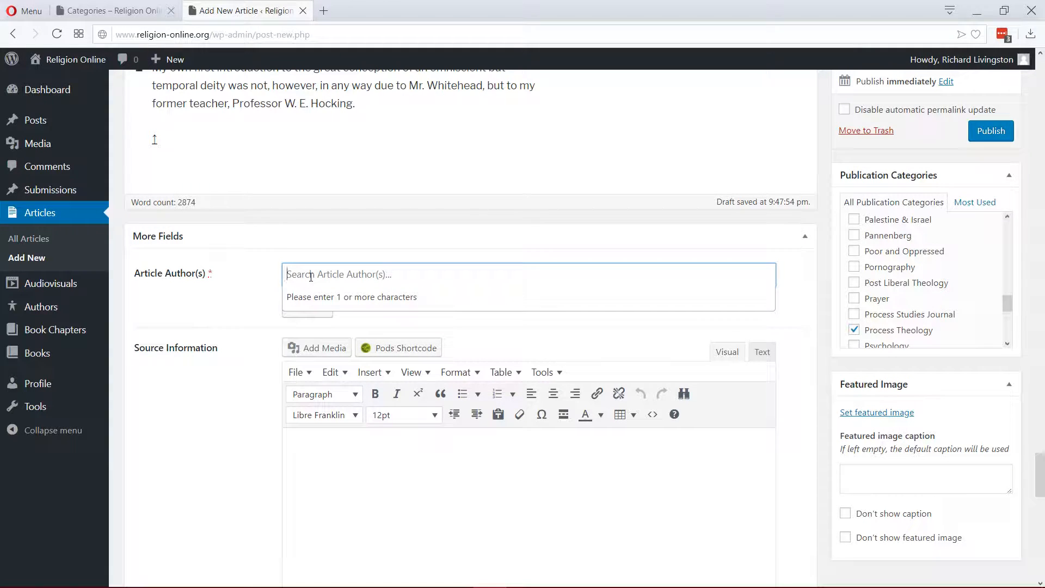
text(Hart)
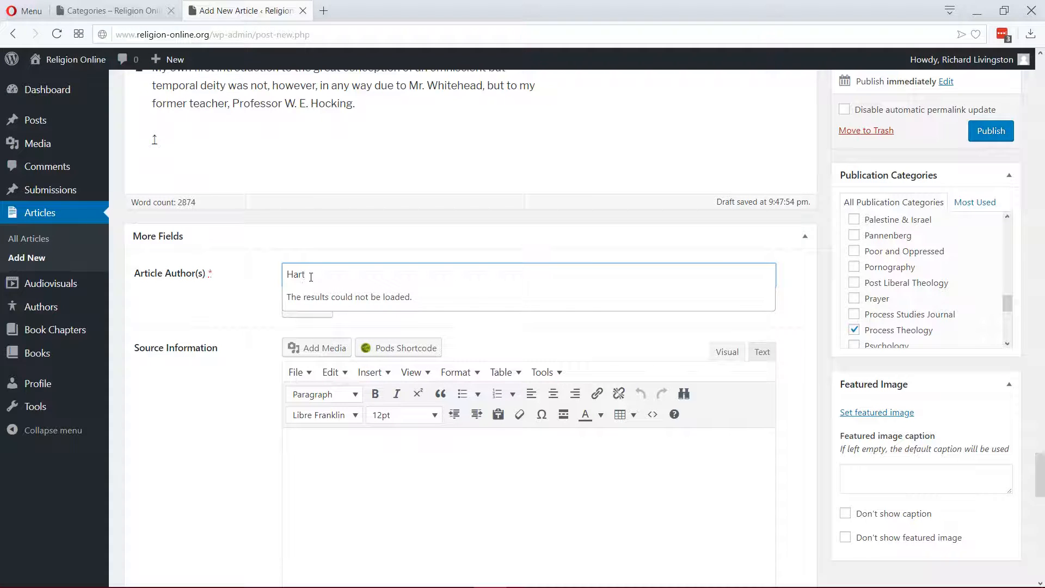
text(horne)
key(BackSpace)
key(BackSpace)
key(BackSpace)
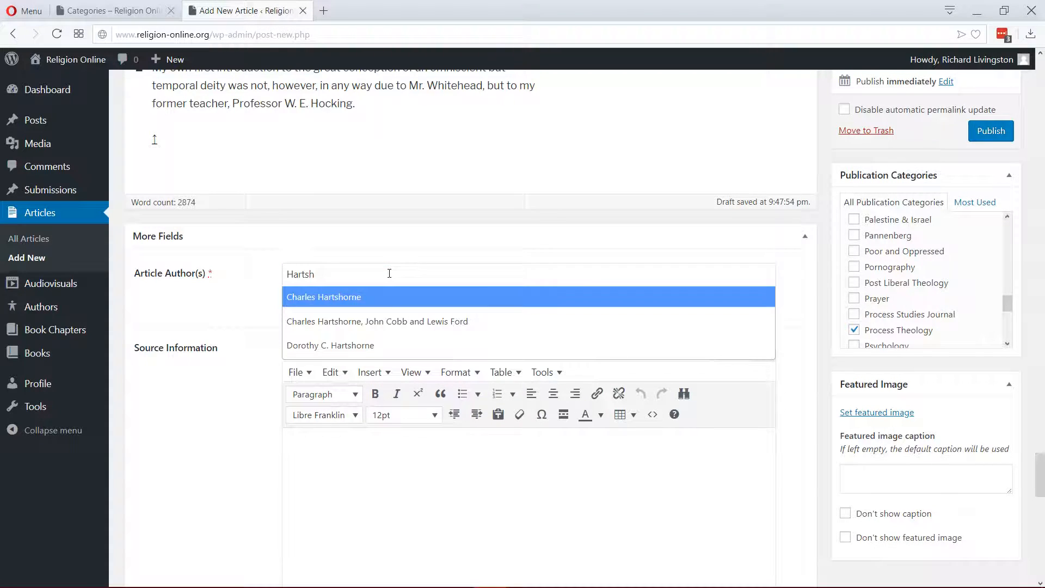
click(355, 297)
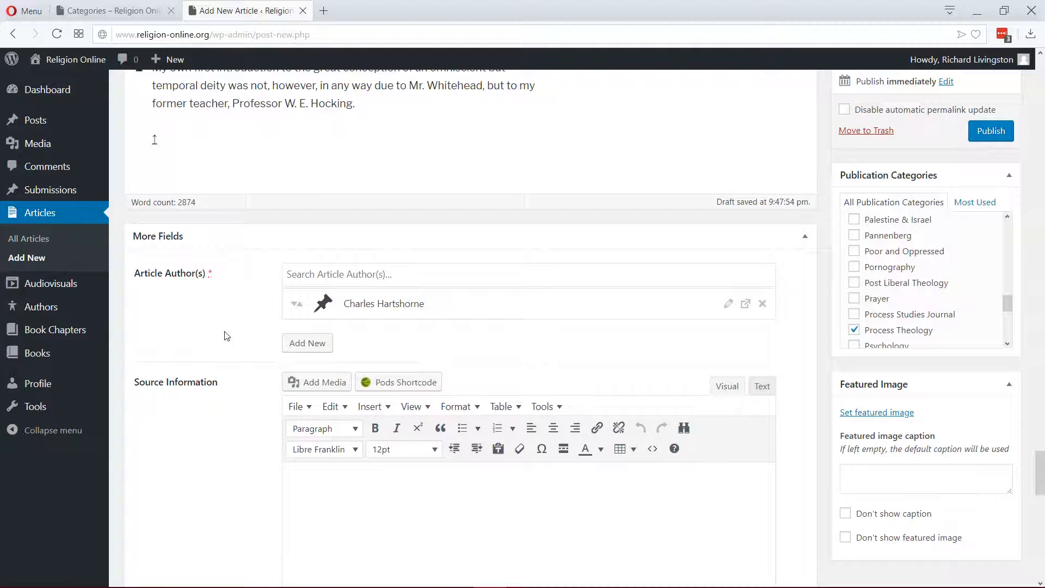
- Open the public site's Authors page in the other browser tab and the admin list of all authors in a new tab
scroll(252, 301, down, 1)
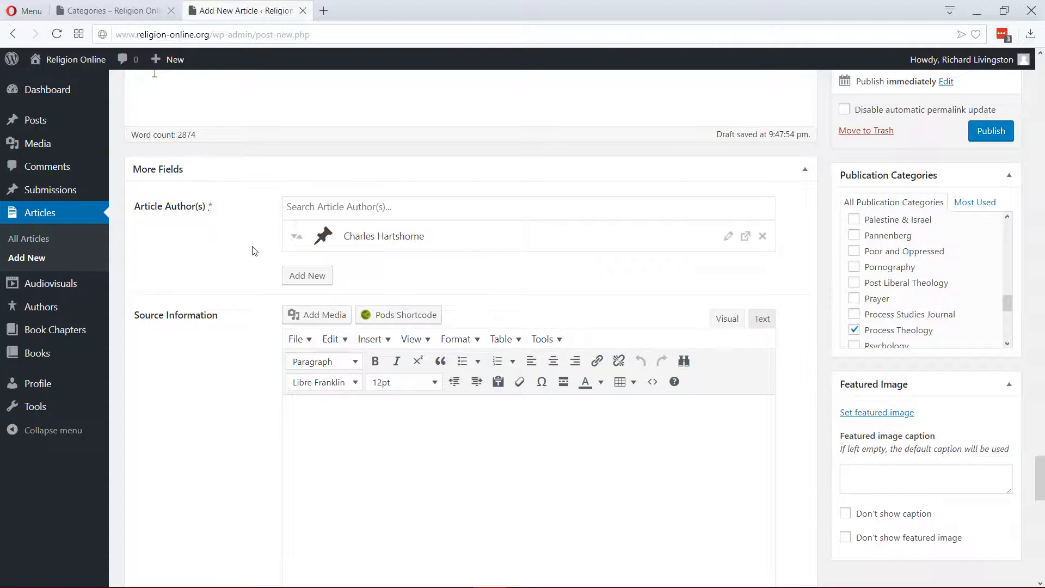
scroll(454, 277, up, 3)
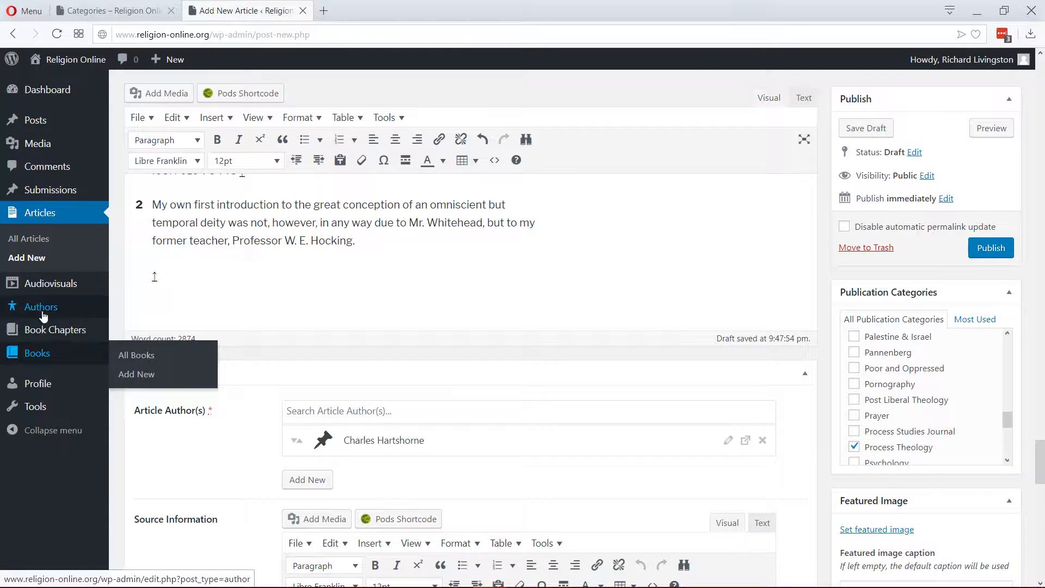
mouse_move(42, 316)
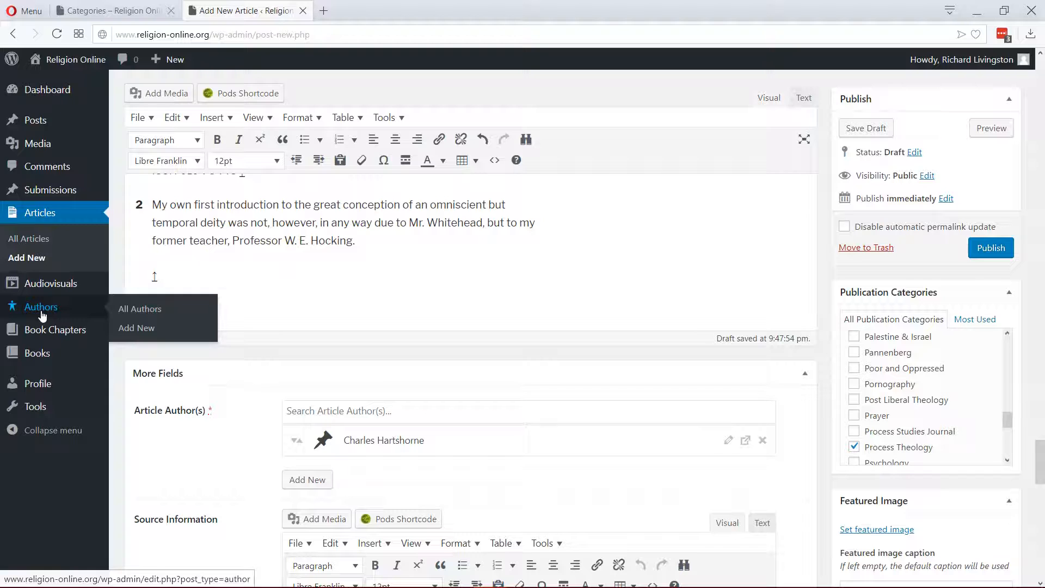
click(124, 14)
scroll(256, 312, up, 5)
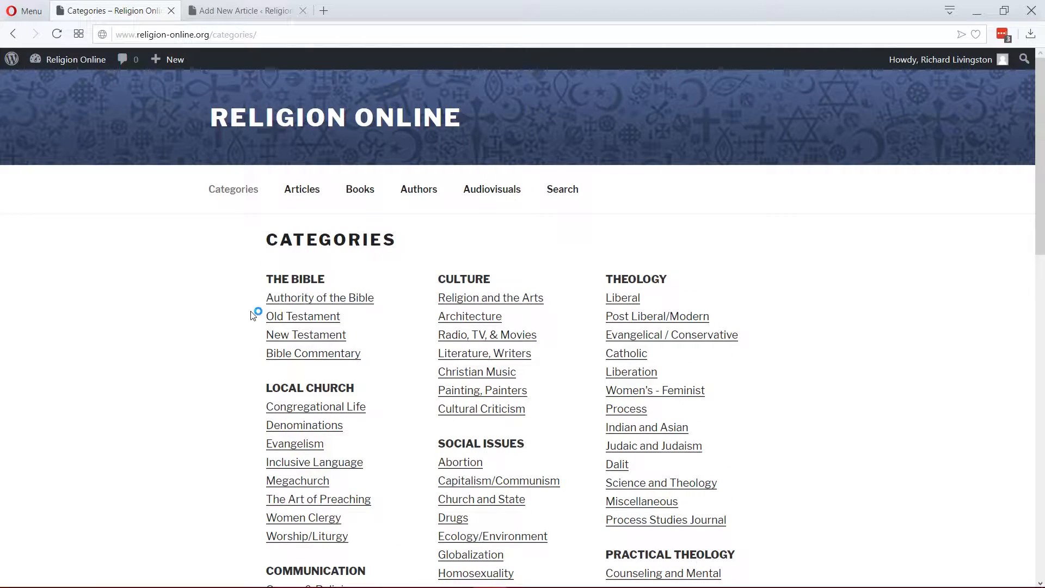
click(422, 191)
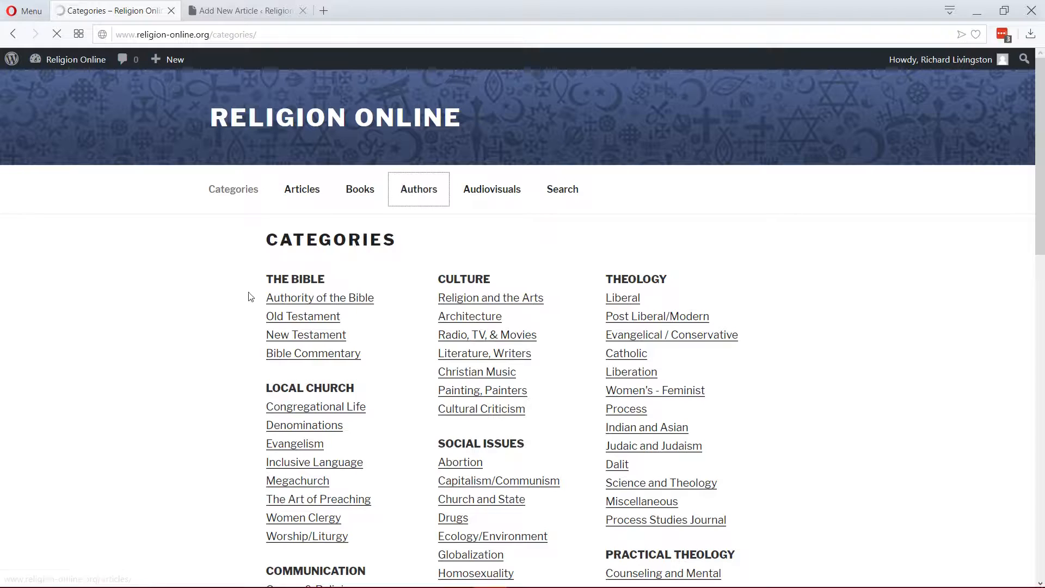
click(237, 11)
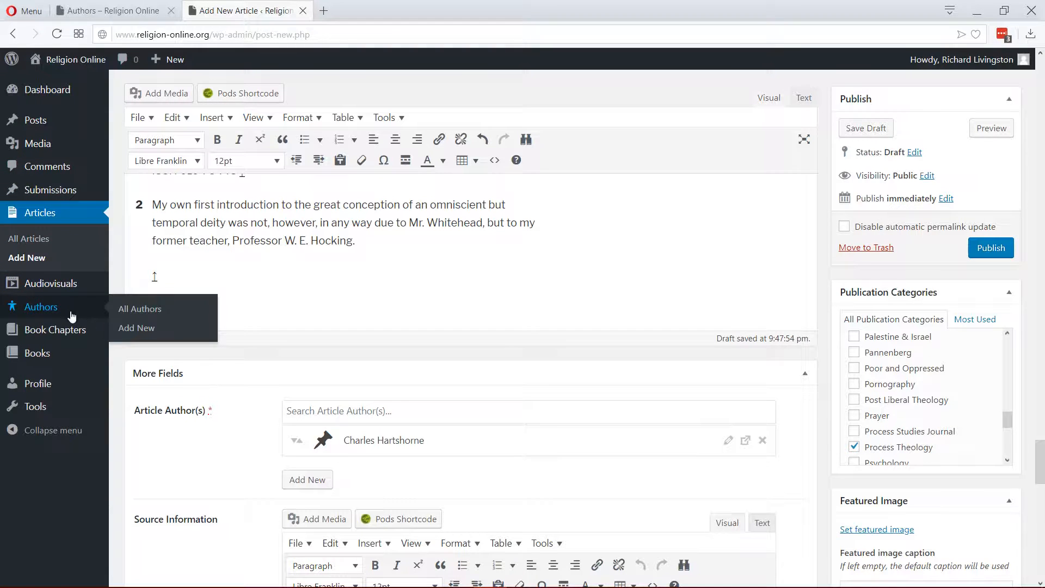
middle_click(141, 311)
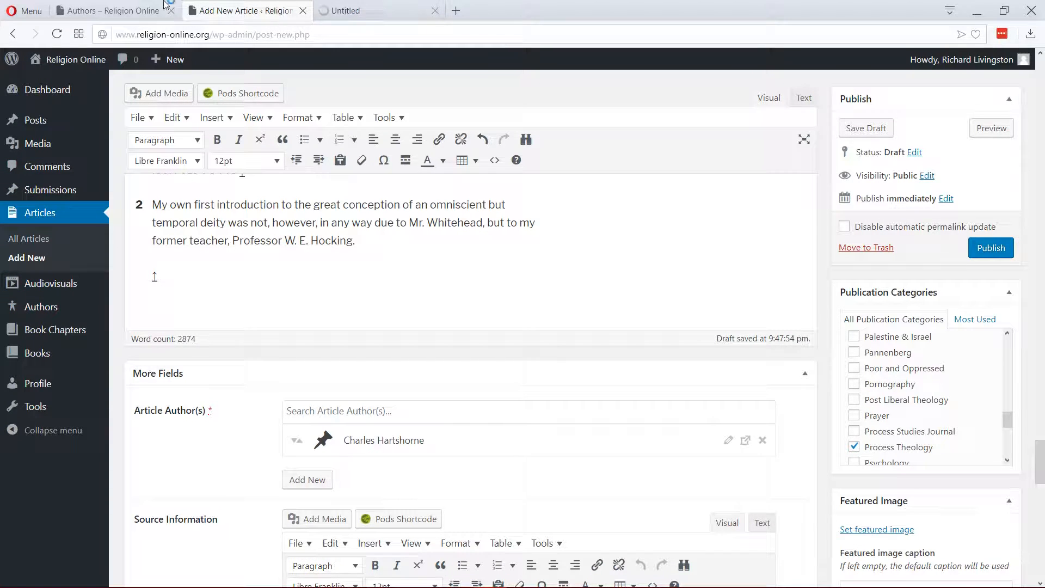
click(344, 16)
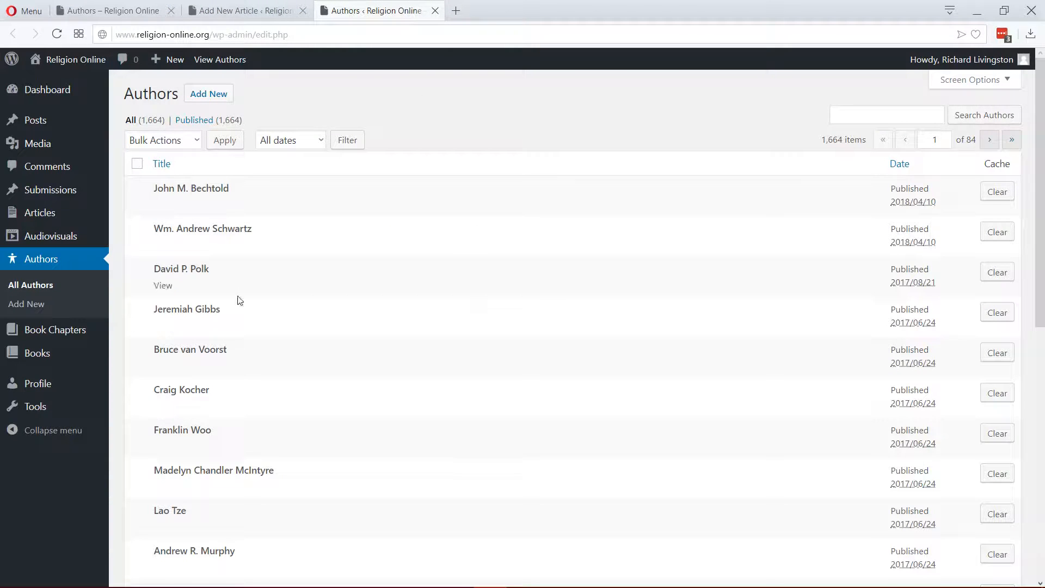
- Look through the authors under H on the public Authors page for the entries named Hartshorne
click(124, 15)
scroll(349, 411, down, 3)
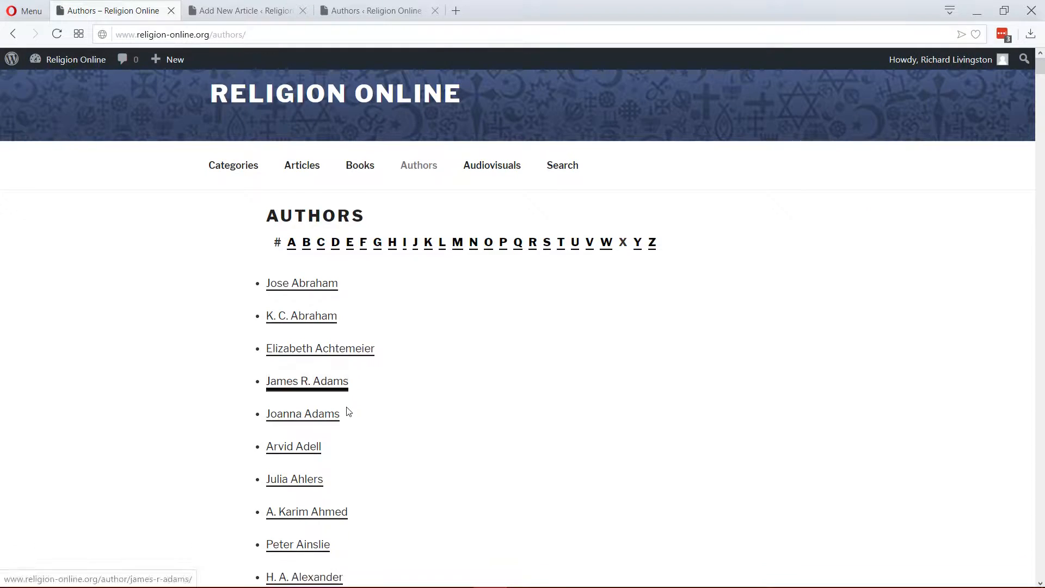
scroll(382, 418, up, 3)
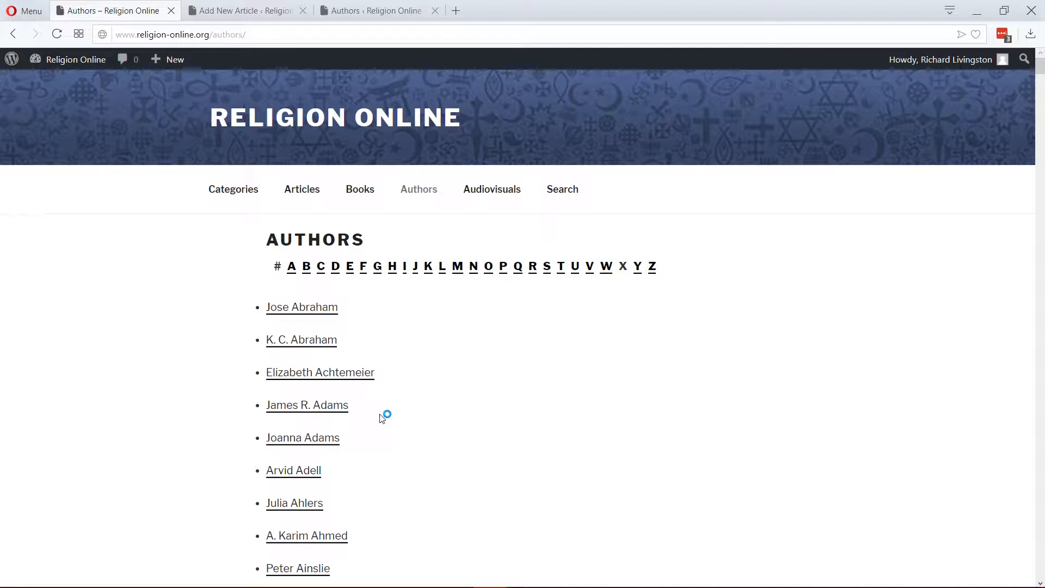
click(392, 266)
scroll(405, 314, down, 3)
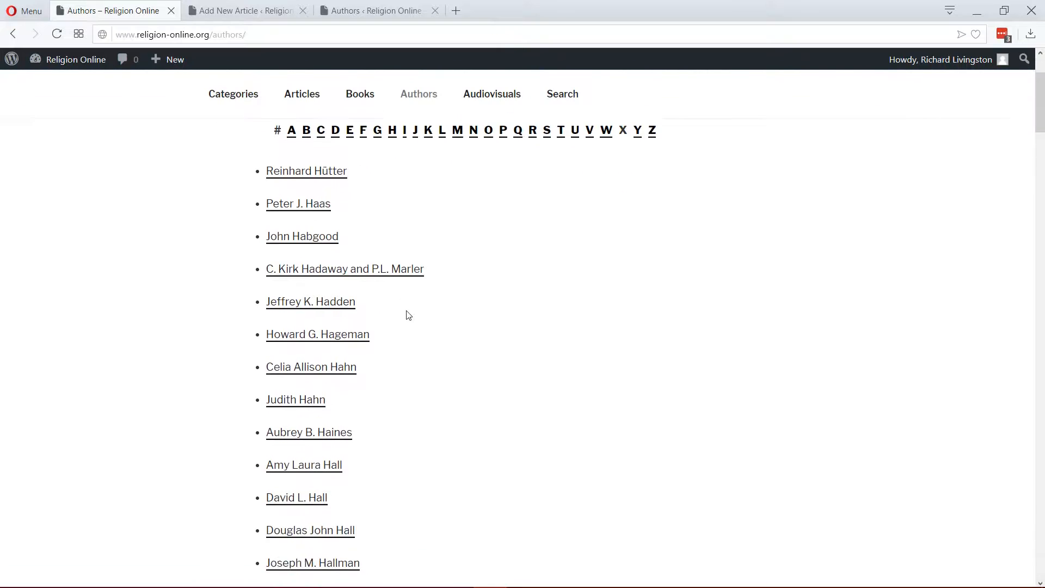
scroll(407, 317, down, 3)
scroll(368, 352, down, 3)
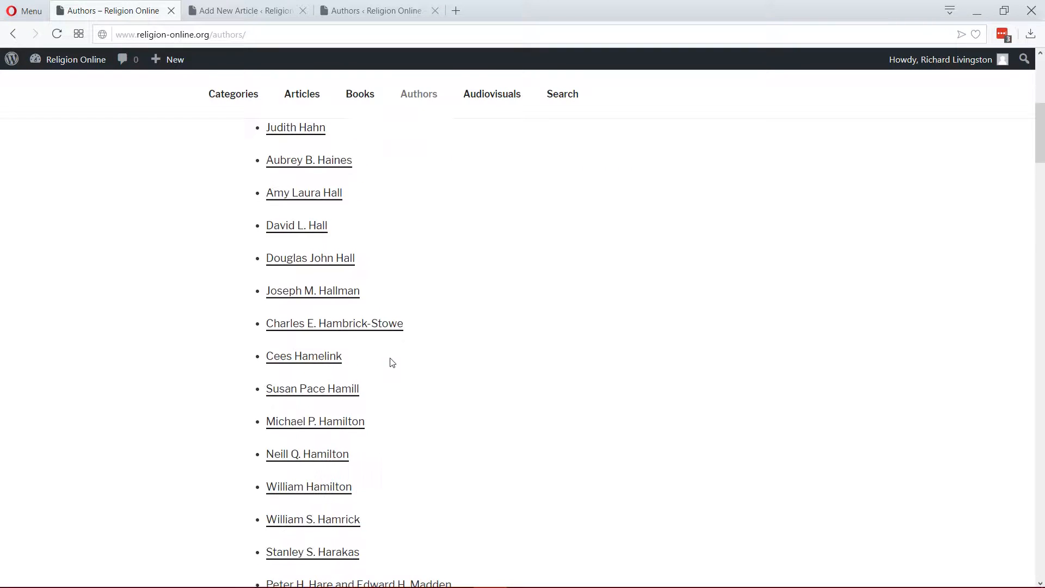
scroll(391, 362, down, 3)
scroll(404, 352, down, 3)
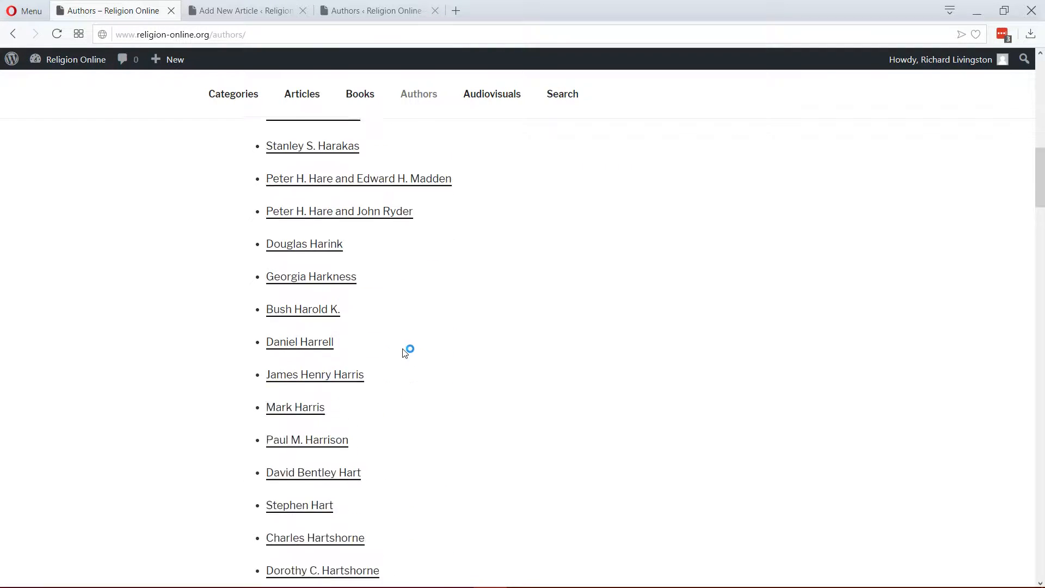
scroll(403, 354, down, 1)
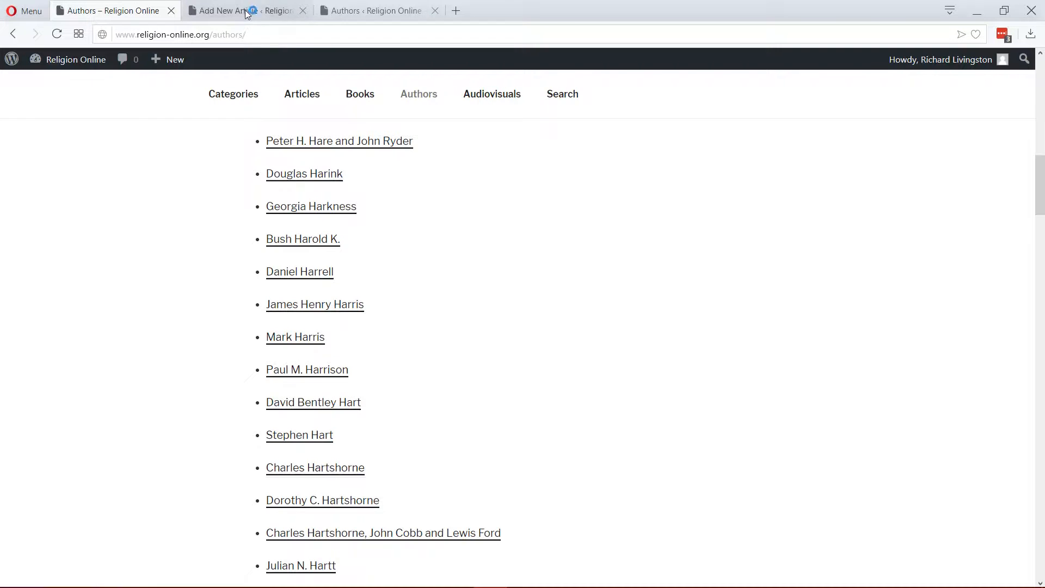
- Return to the admin Authors list and open the form for adding a new author
click(374, 5)
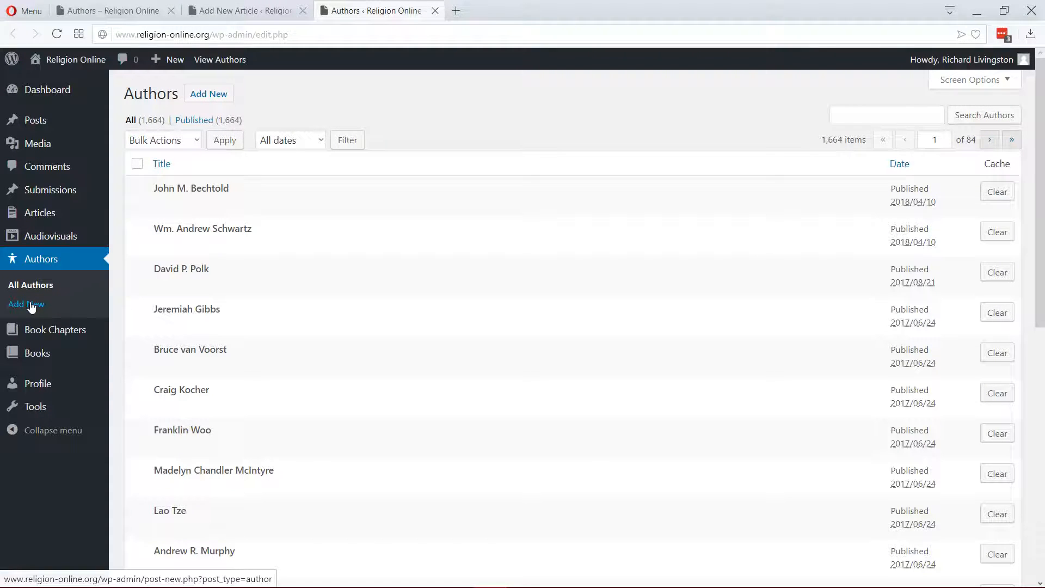
mouse_move(38, 216)
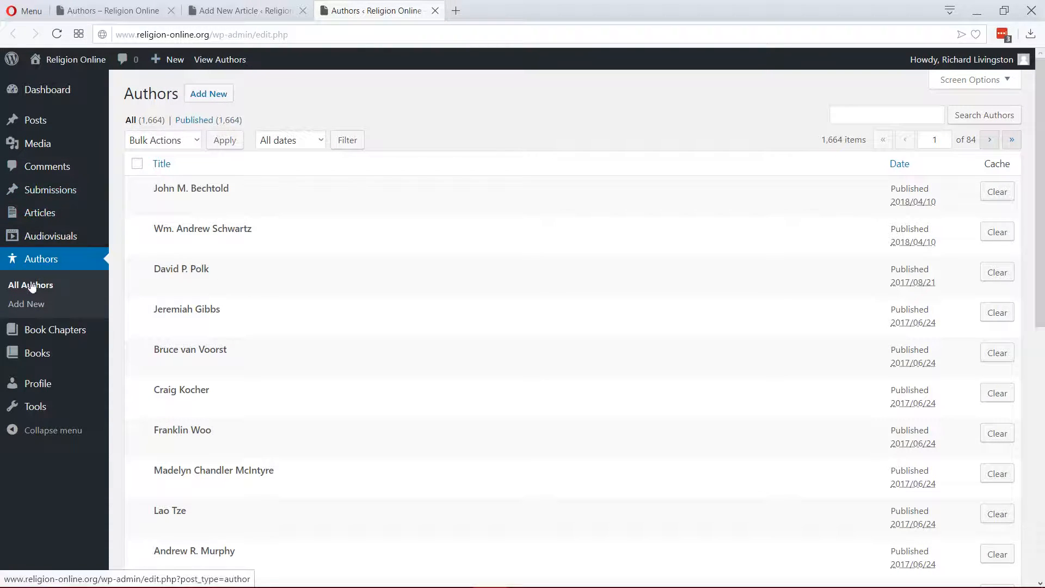
click(37, 306)
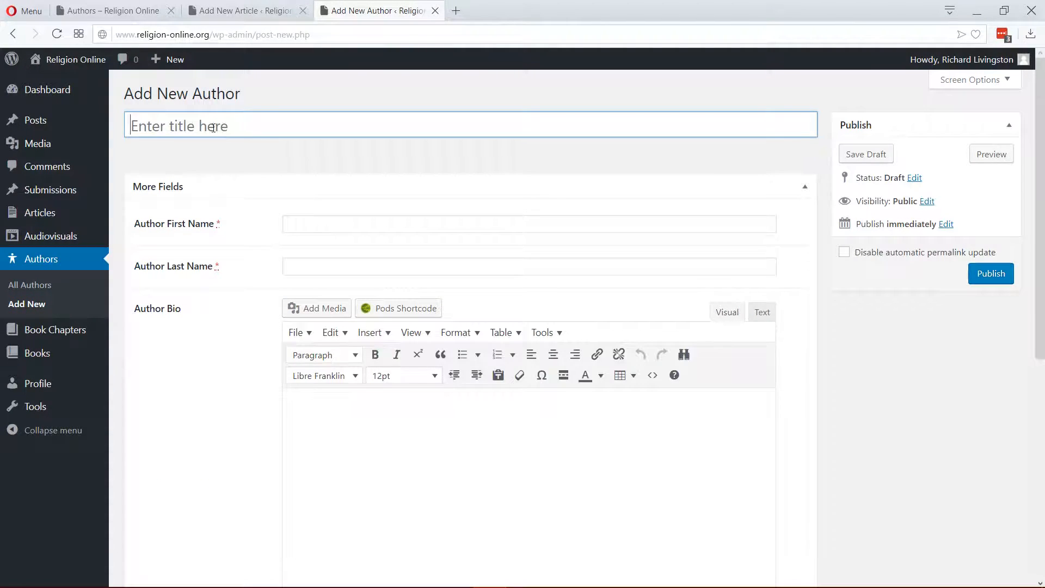
- Enter the sample author's full name as the title and fill in the Author First Name and Author Last Name fields
click(213, 127)
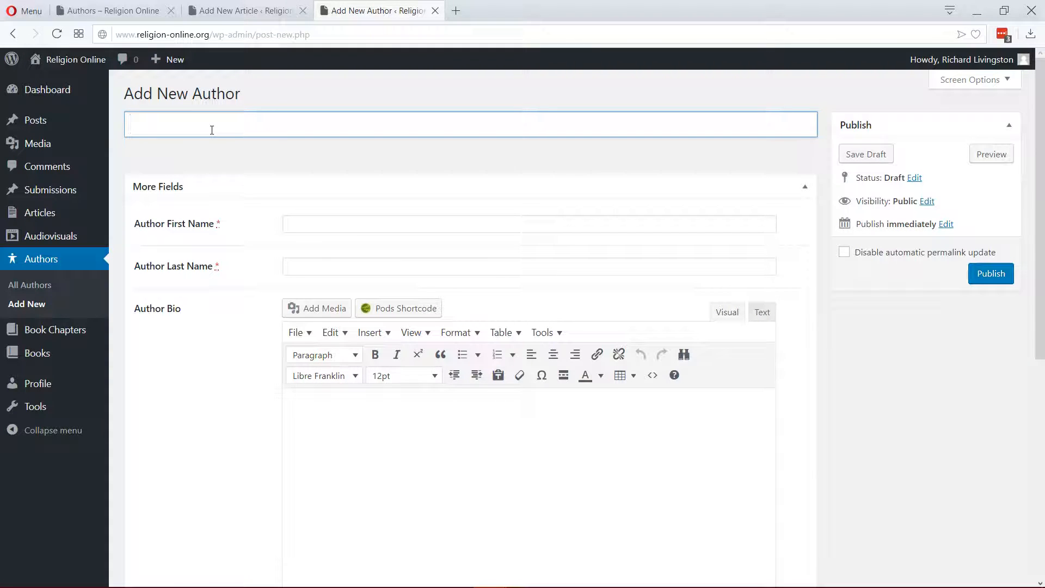
text(John Q. Doe)
click(302, 226)
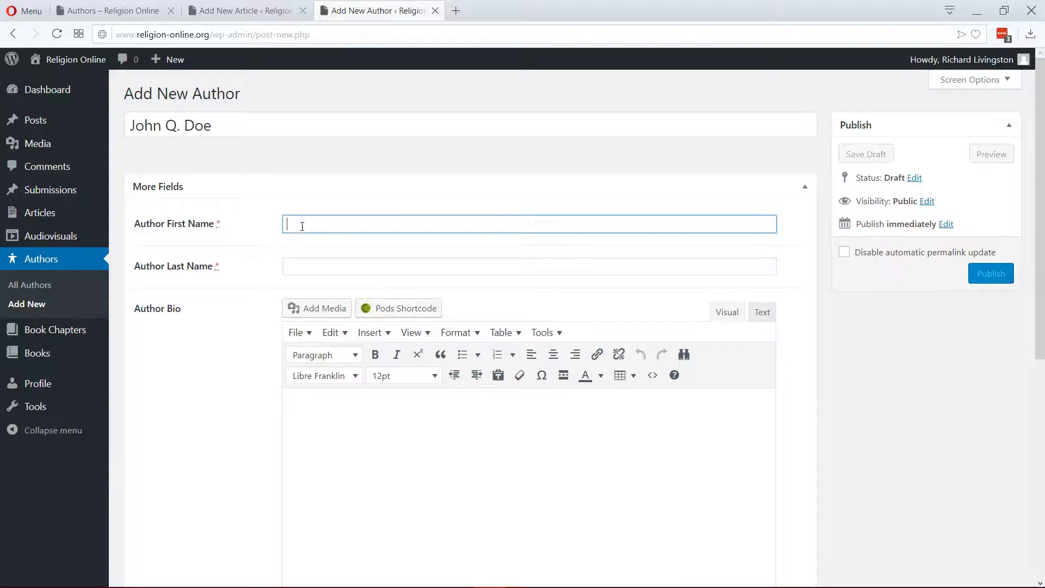
text(John)
key(Tab)
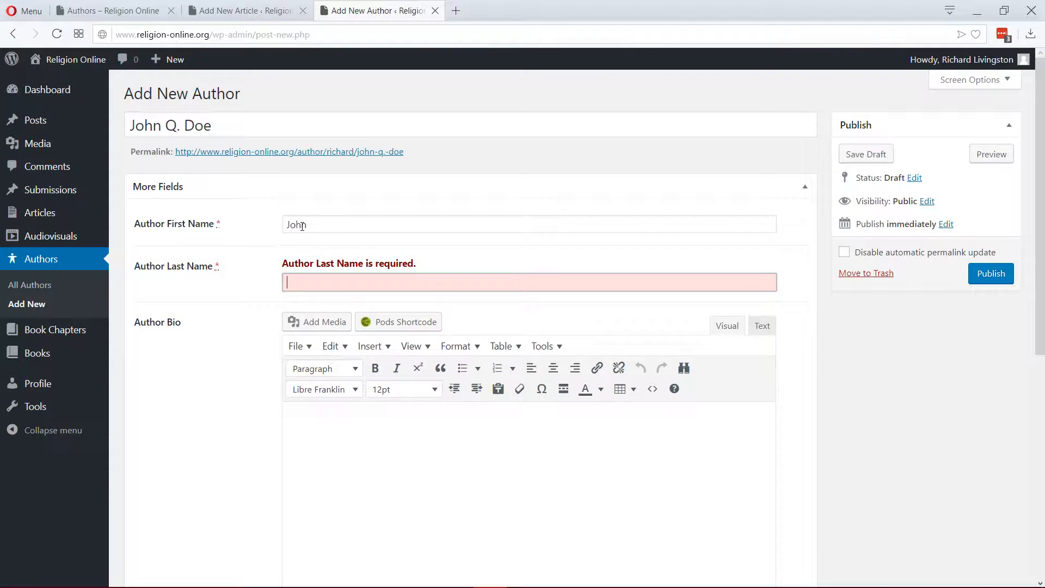
text(Doe)
key(Tab)
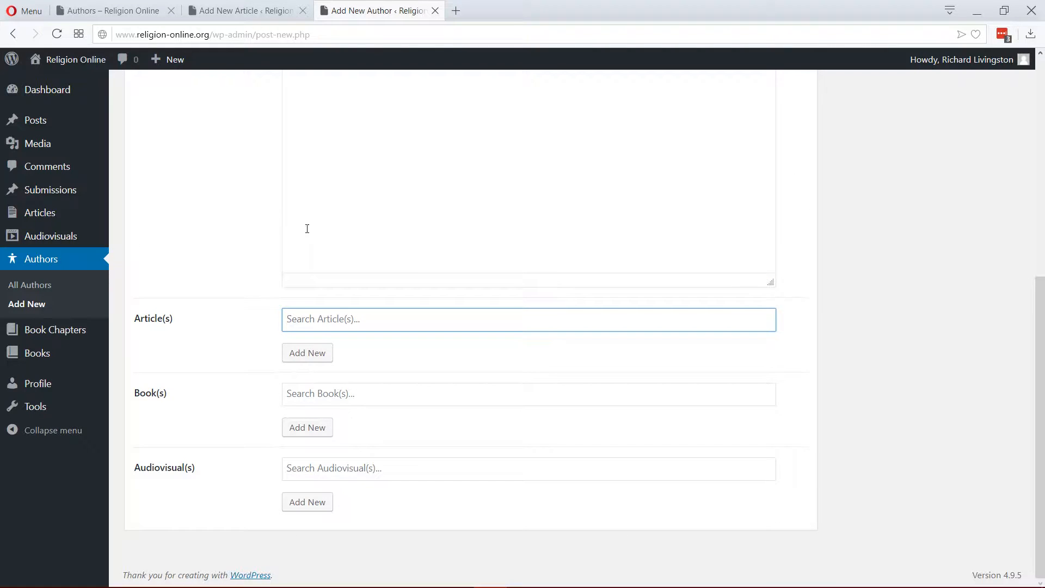
- Look over the new author form's Author Bio editor and its Article(s), Book(s) and Audiovisual(s) fields
scroll(307, 229, up, 7)
click(327, 422)
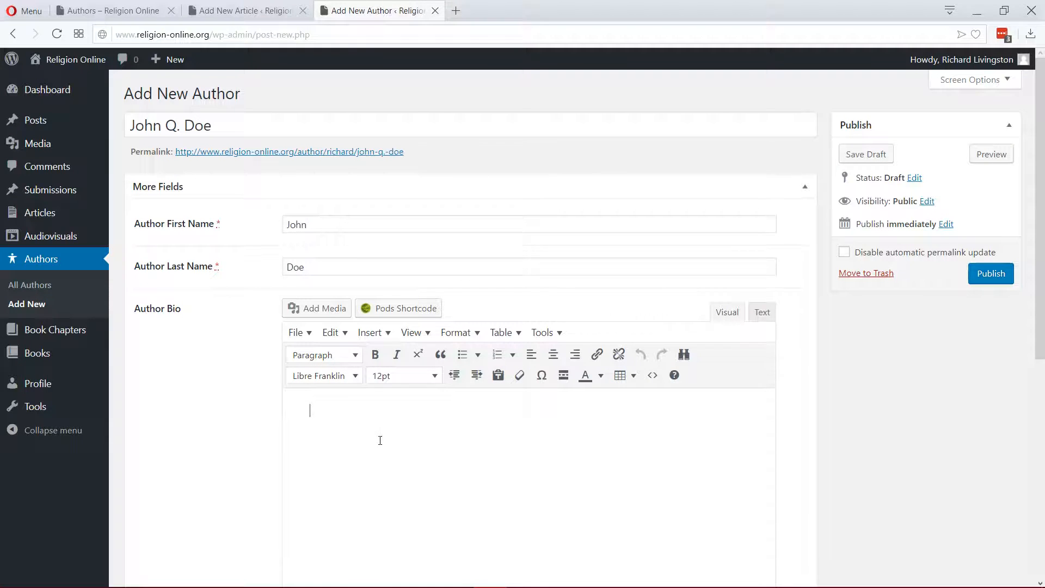
scroll(617, 419, down, 1)
scroll(569, 387, up, 1)
scroll(487, 449, down, 5)
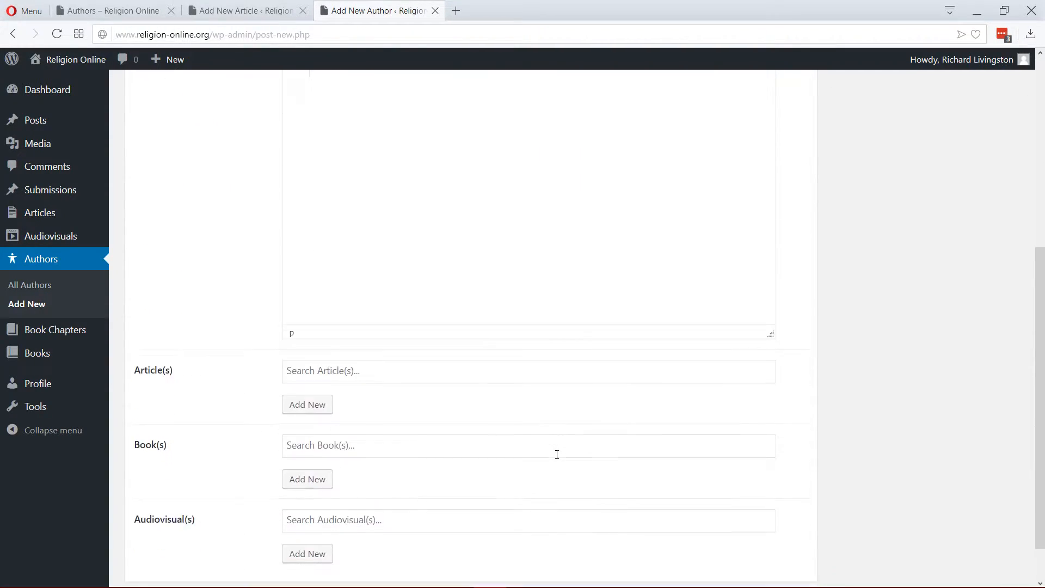
scroll(554, 454, up, 5)
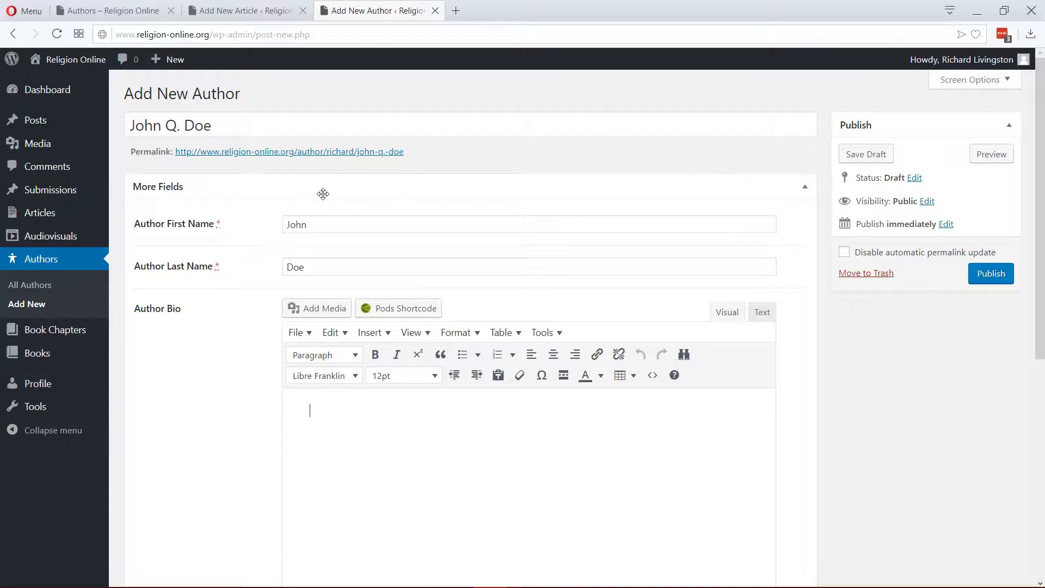
- Return to the new article and place the cursor in its Source Information editor
click(240, 11)
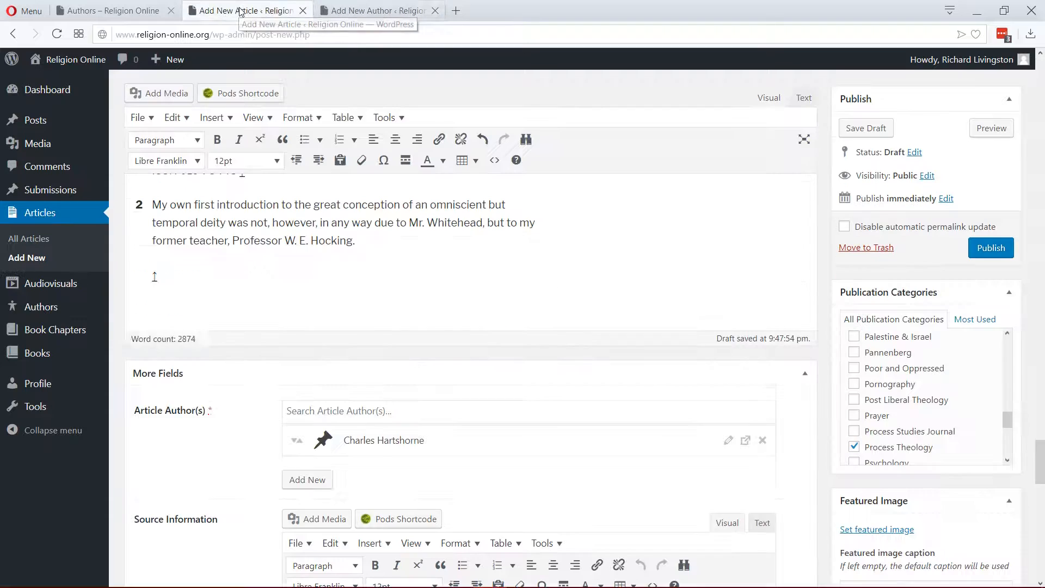
click(313, 416)
click(208, 445)
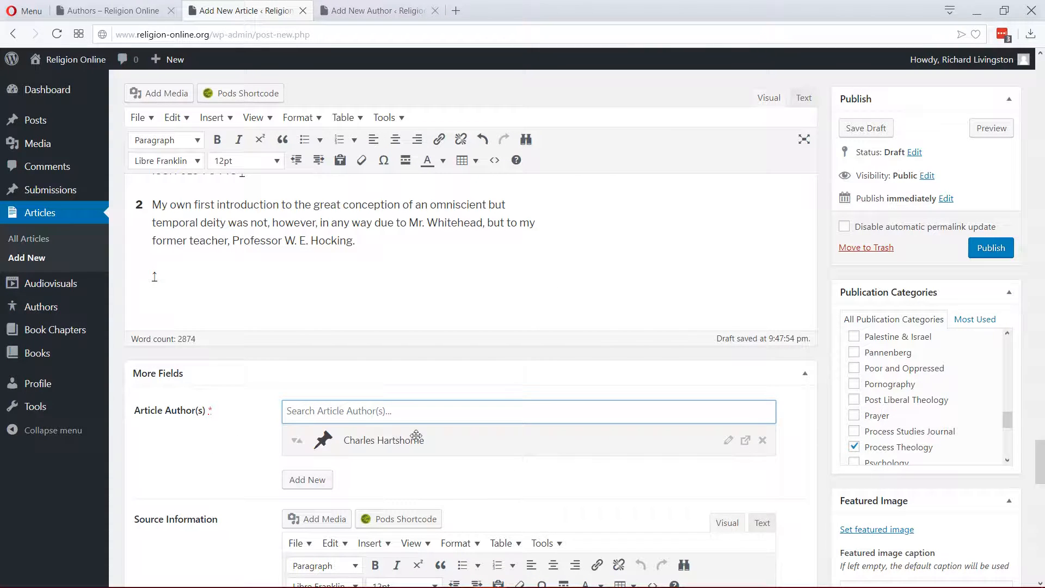
scroll(232, 450, down, 1)
scroll(213, 381, down, 2)
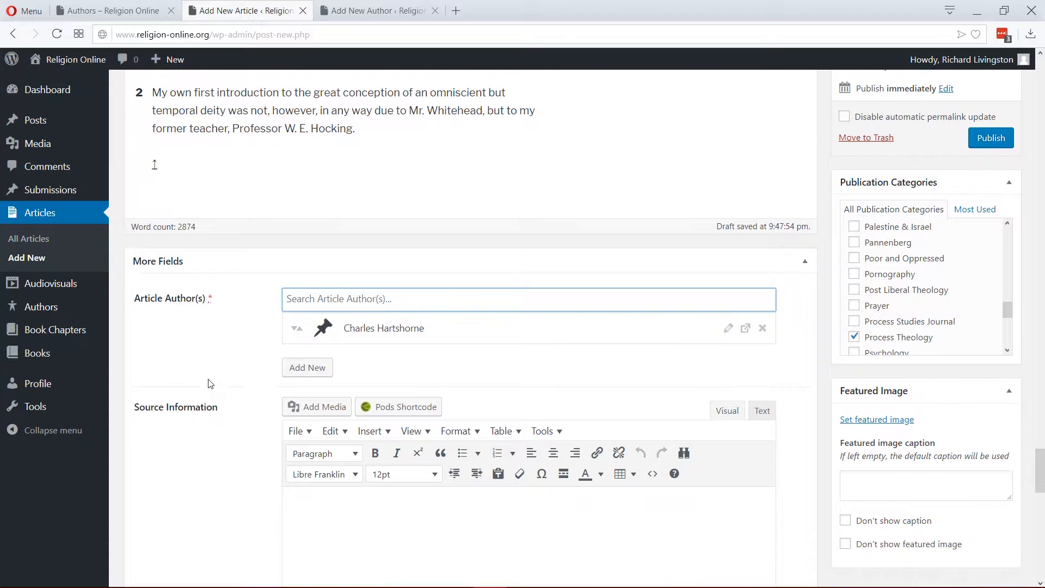
click(340, 417)
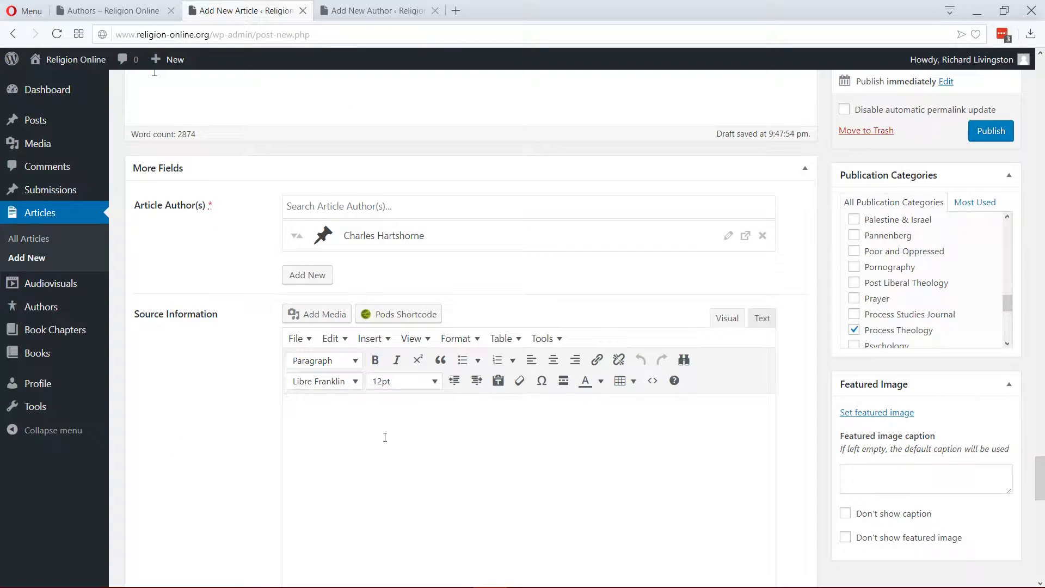
scroll(385, 437, down, 2)
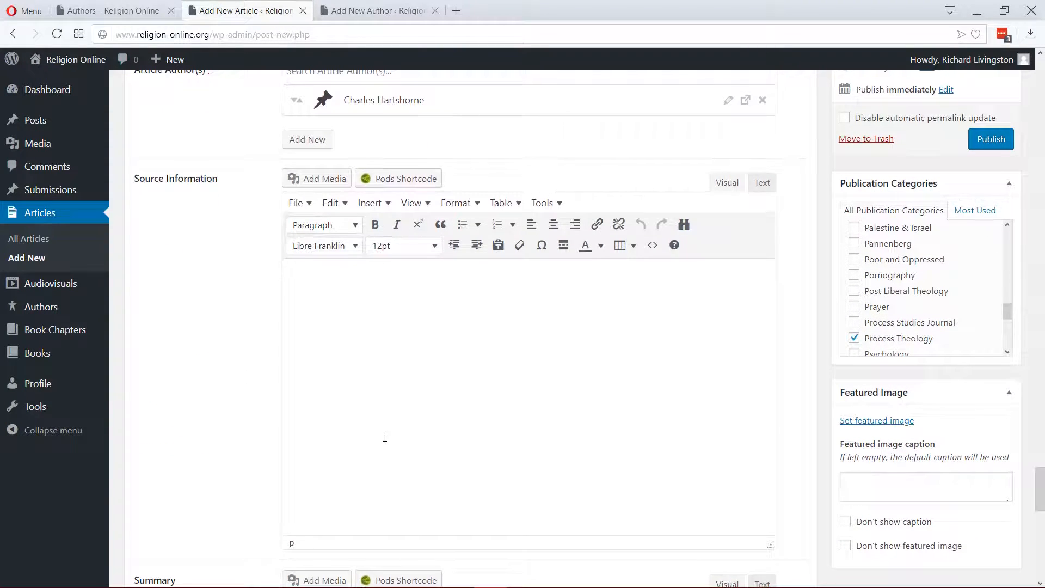
scroll(229, 388, down, 3)
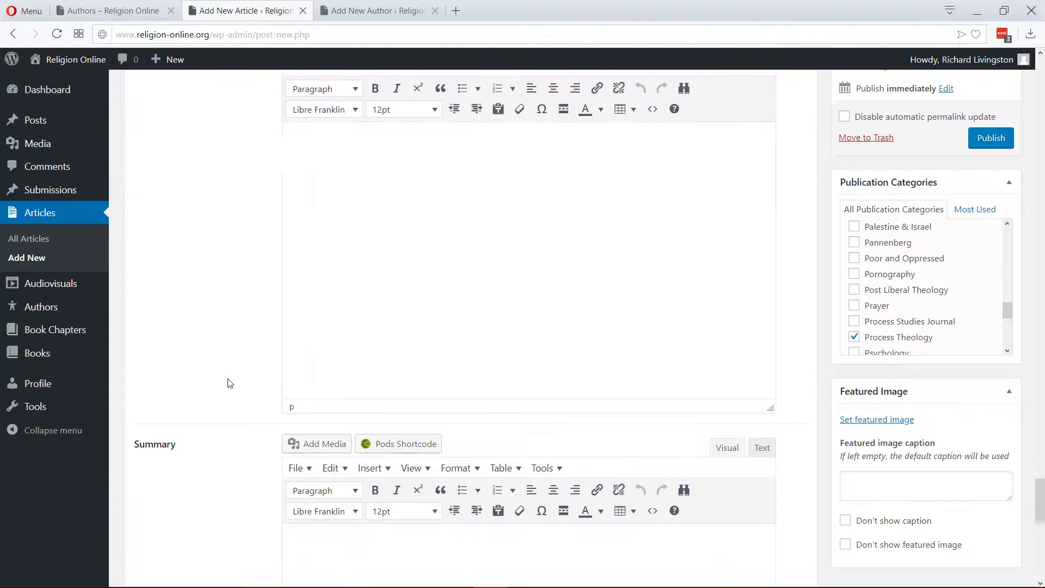
scroll(230, 383, up, 4)
scroll(229, 381, up, 3)
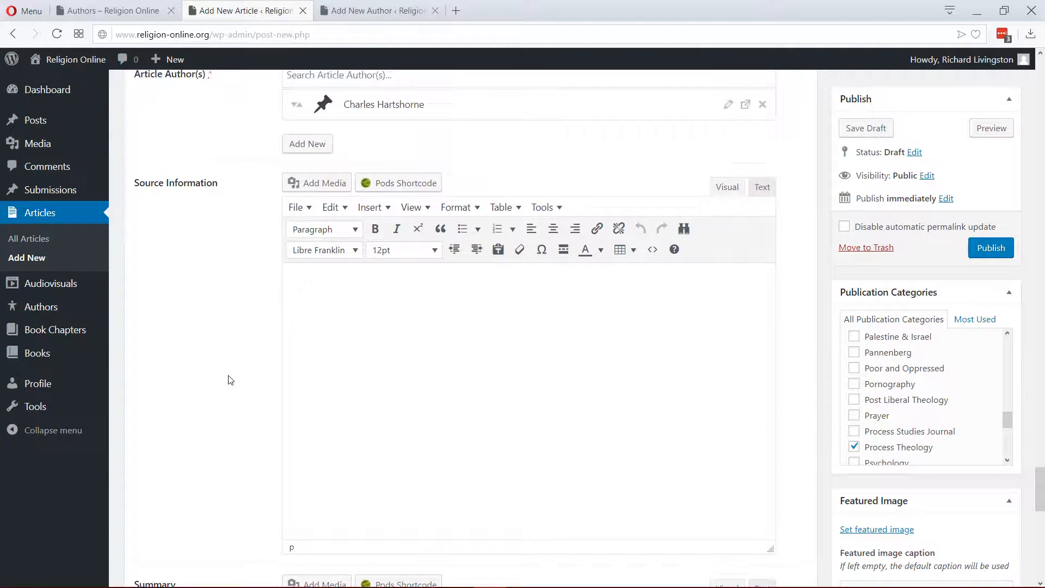
- Copy the original-publication footnote on page 7 of May2001CompleteIssue.pdf in Adobe Acrobat into the article's Source Information field in the browser
key(alt+Tab)
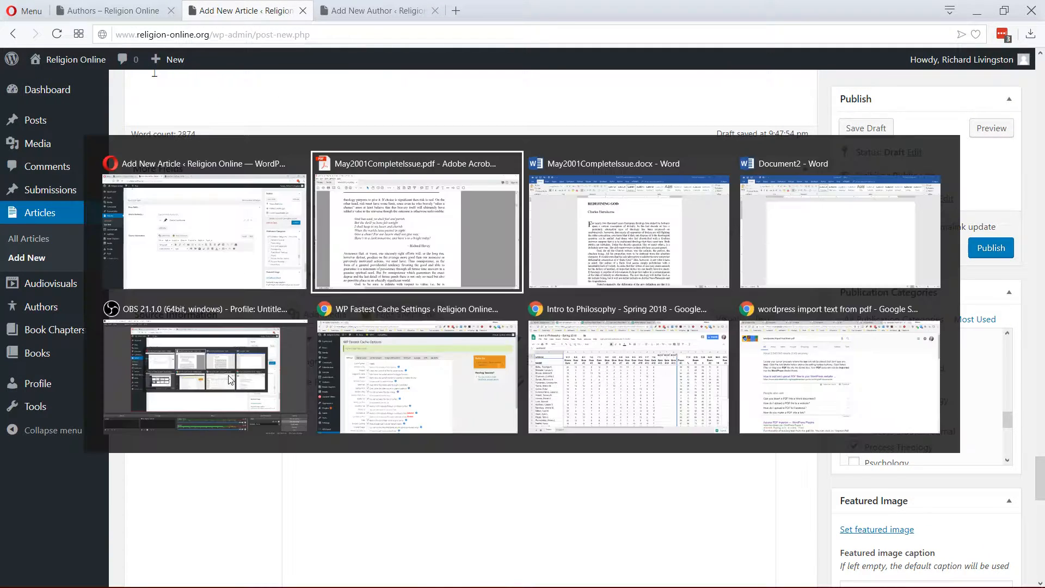
scroll(286, 343, up, 5)
scroll(285, 343, up, 20)
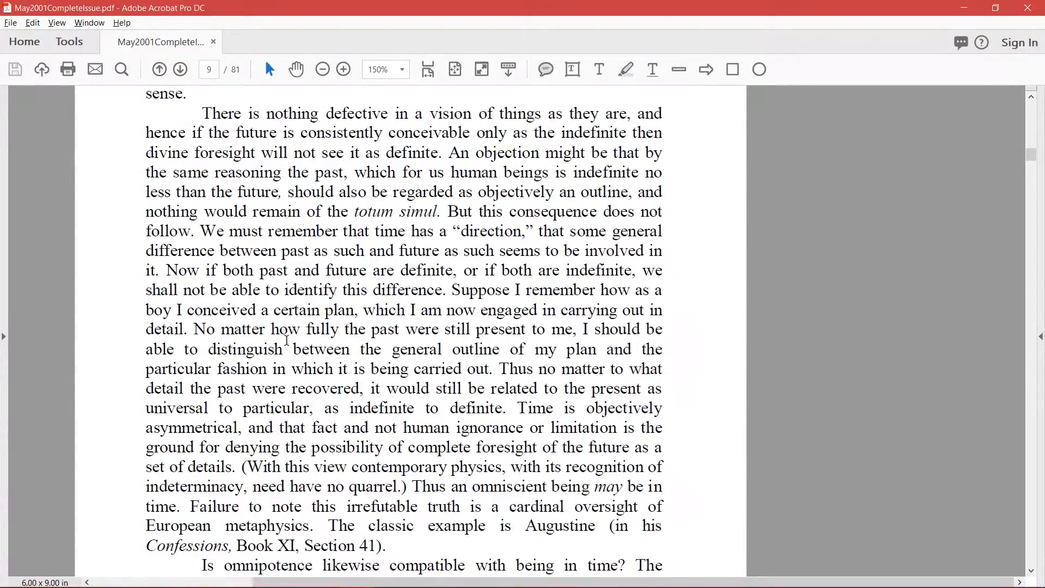
scroll(286, 344, up, 12)
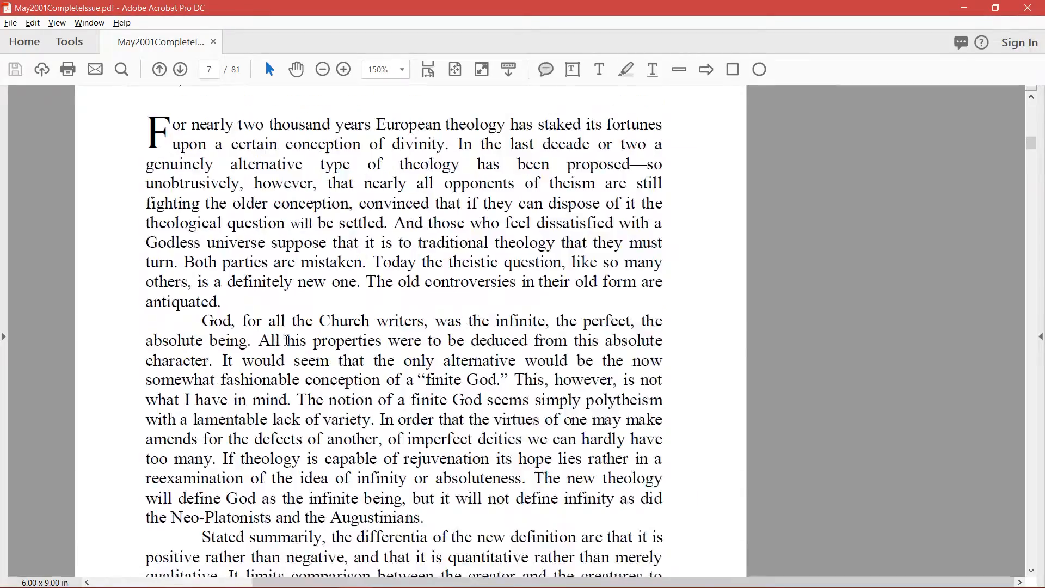
scroll(286, 343, down, 12)
scroll(287, 341, down, 5)
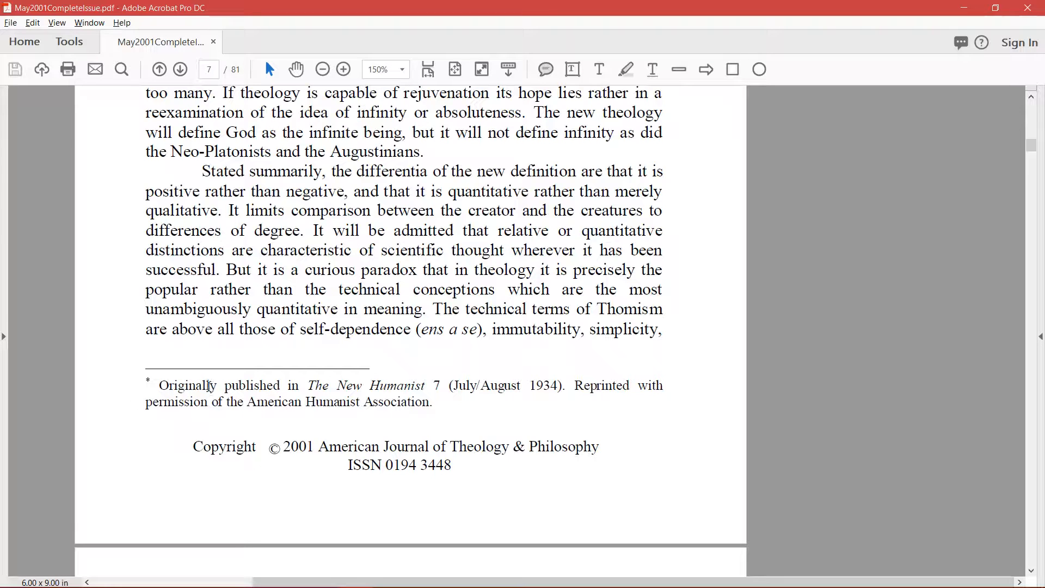
drag(159, 385, 433, 404)
key(ctrl+c)
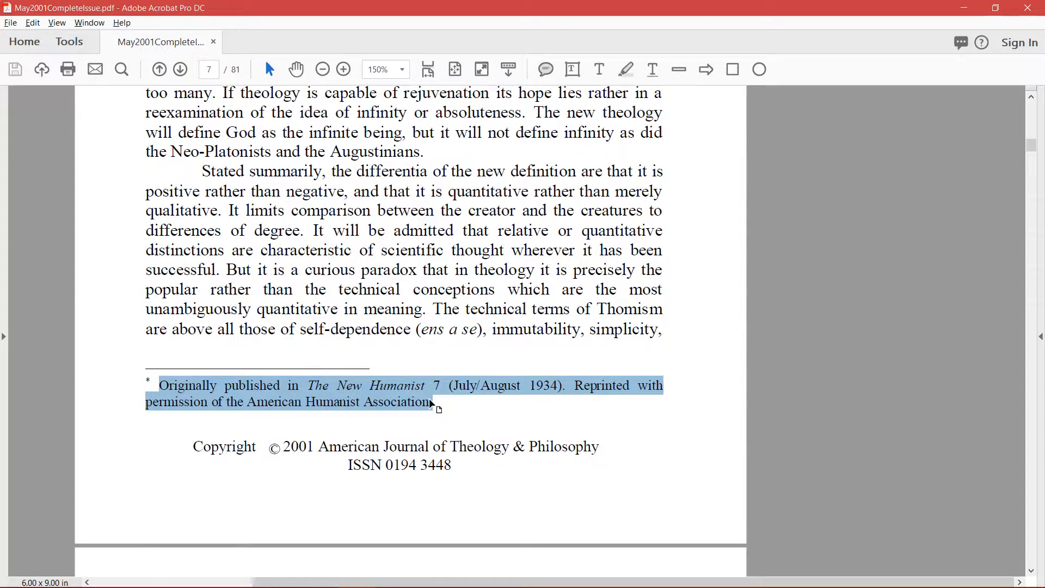
key(alt+Tab)
key(ctrl+v)
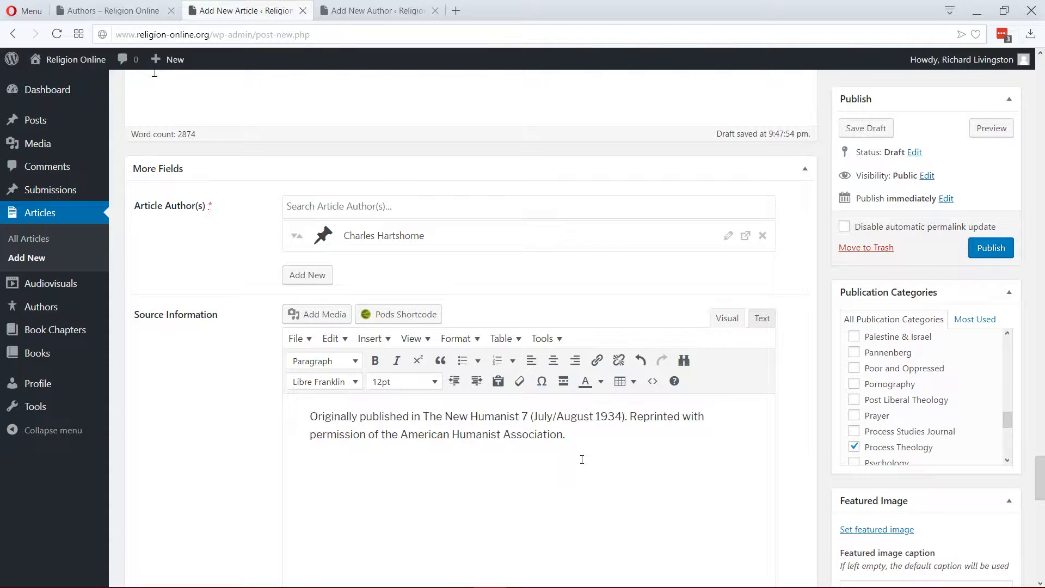
- Edit the source note's second sentence to read "Reprinted in the American Journal of Theology and Philosophy (vol issue) with permission of the American Humanist Association."
key(alt+Tab)
key(alt+Tab)
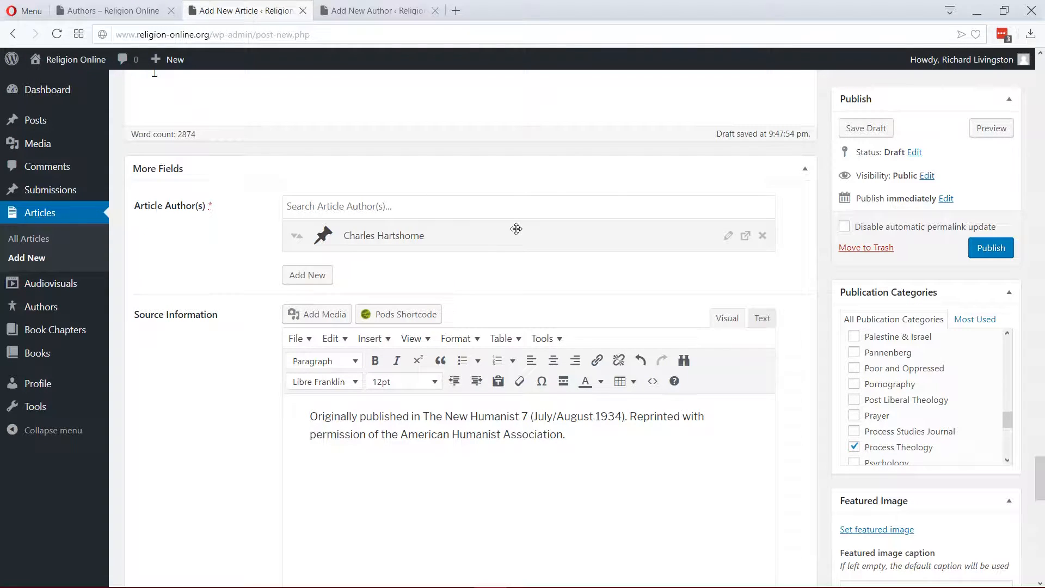
key(ctrl+shift+Right)
text(in the Am)
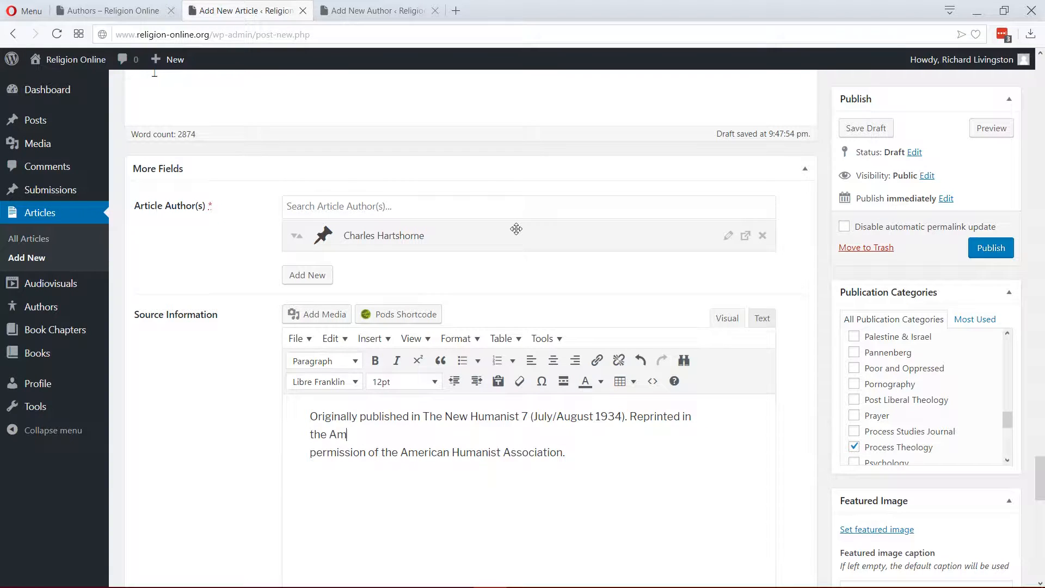
text(erican Journal of Theo)
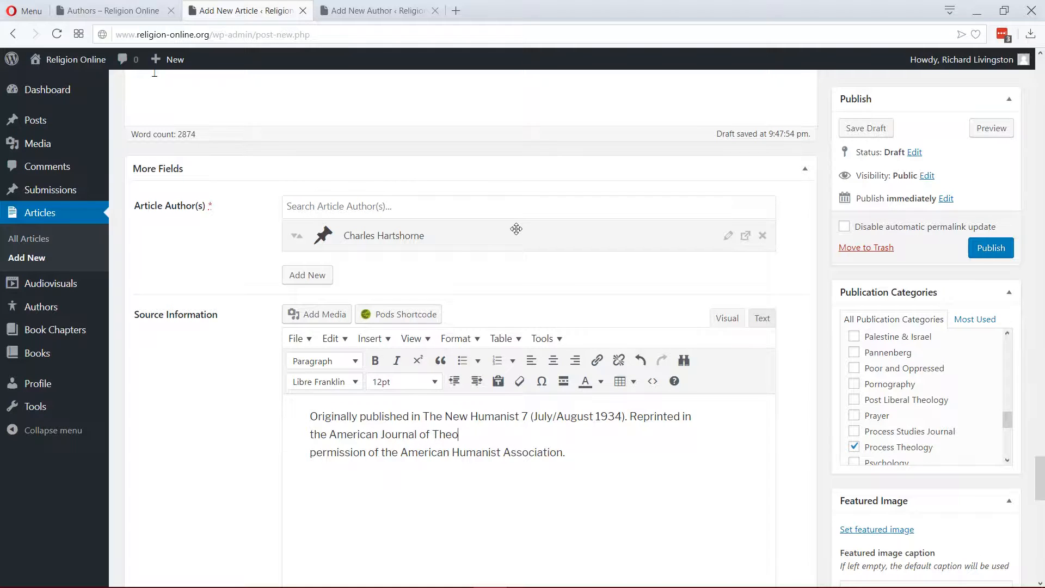
text(logy and Philosophy ()
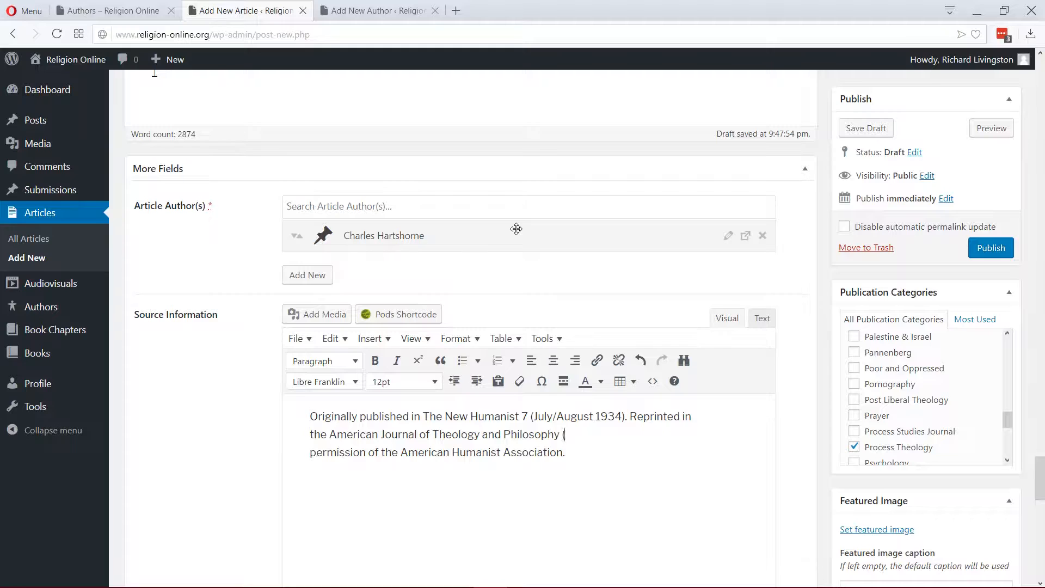
text(vol is)
key(Delete)
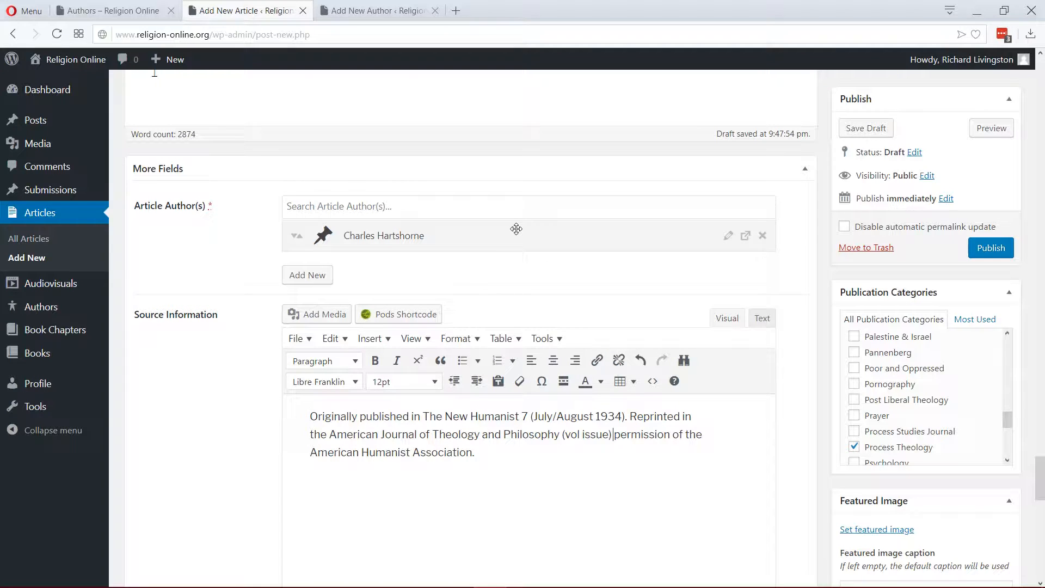
text(with)
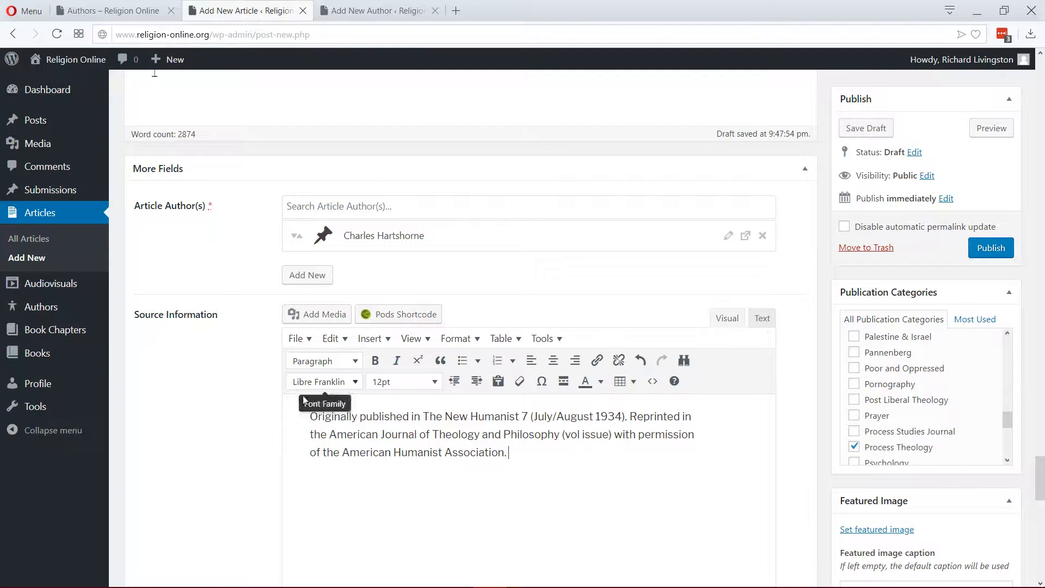
- Look over the article's Source Information and Summary editors and the footnotes at the end of the article body
scroll(182, 367, down, 3)
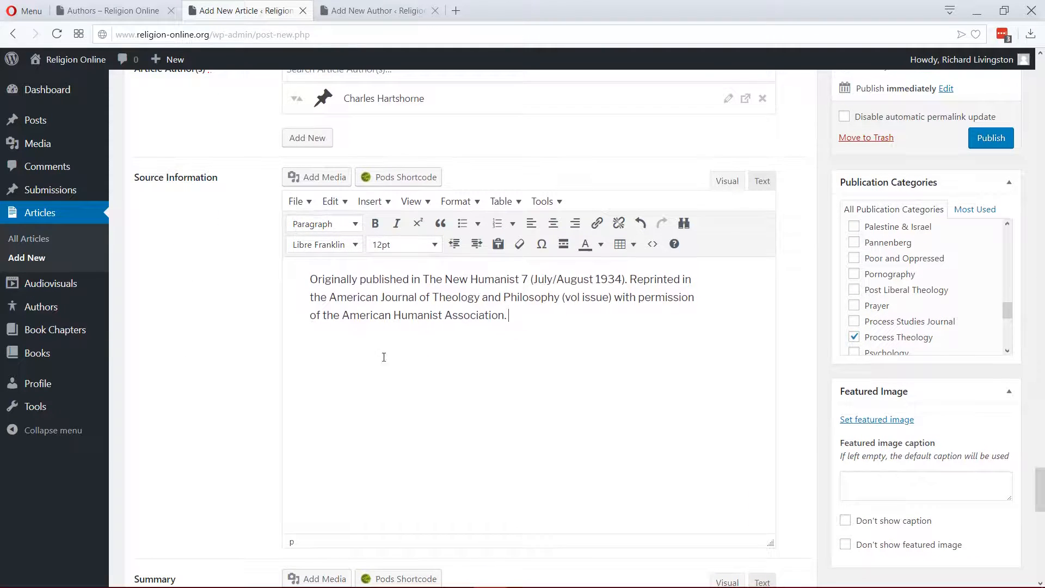
scroll(317, 346, down, 1)
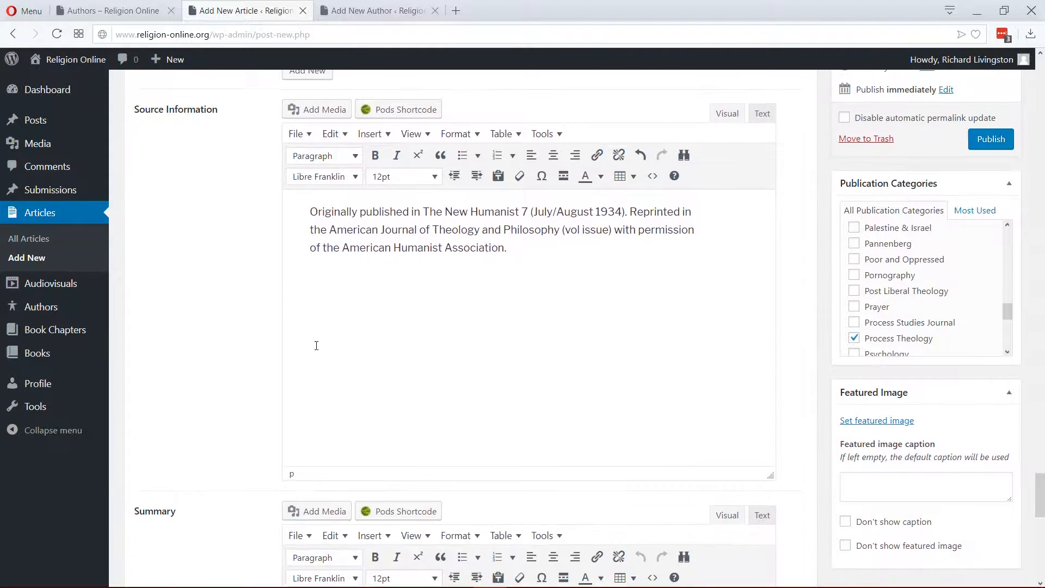
scroll(745, 471, up, 1)
scroll(744, 472, down, 5)
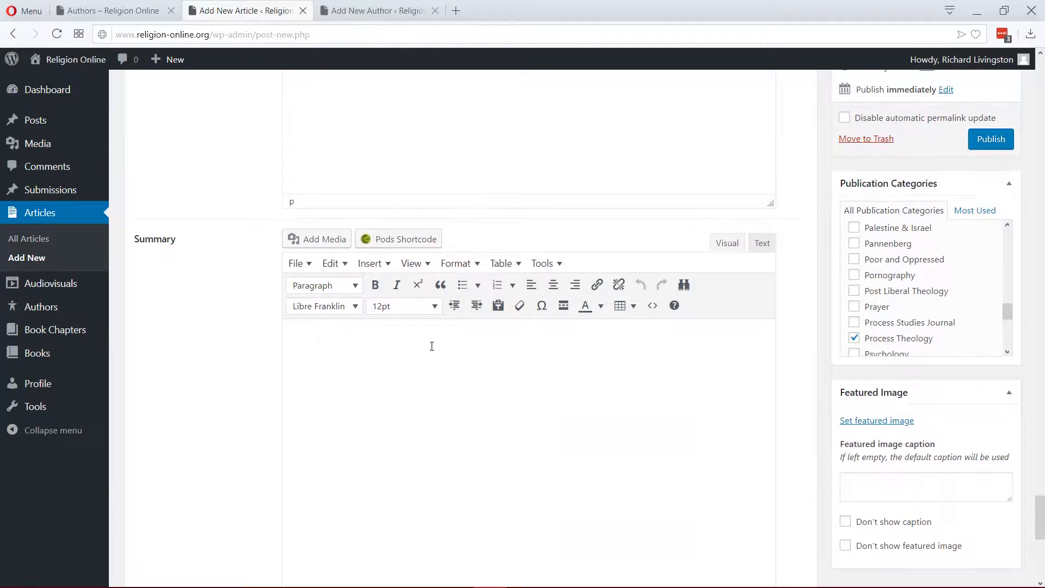
scroll(612, 403, up, 3)
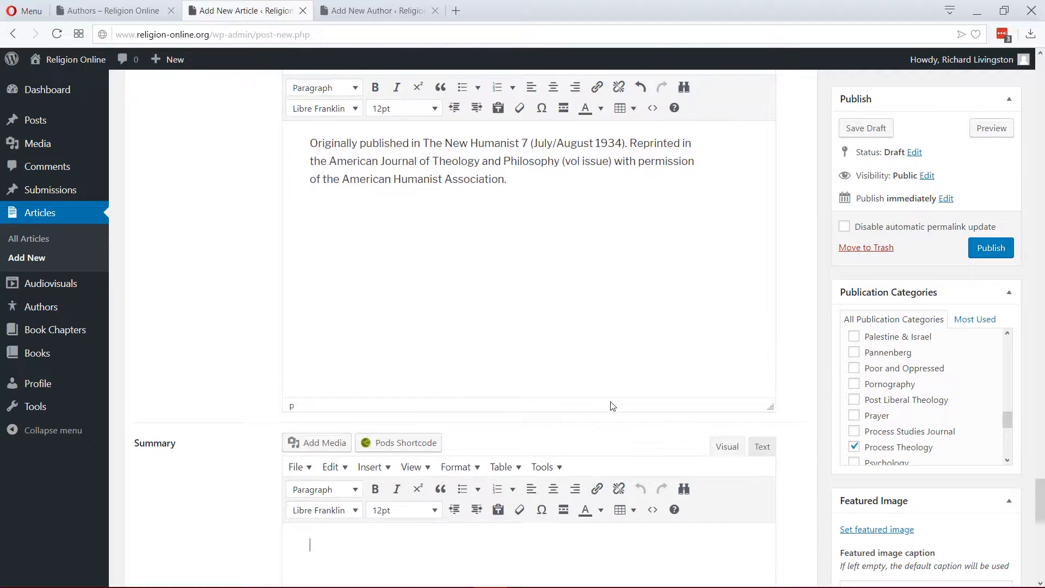
scroll(221, 366, down, 2)
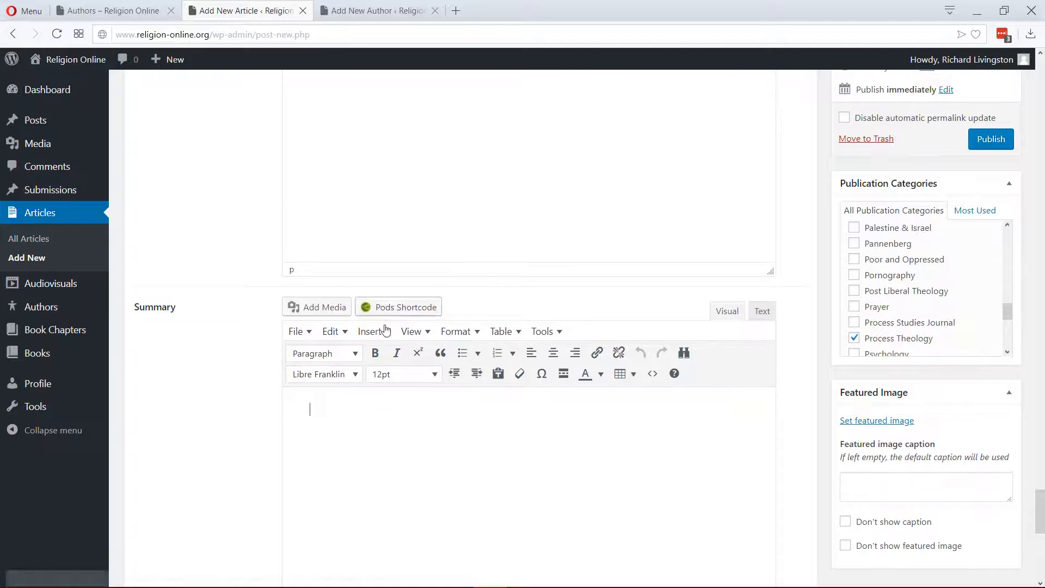
scroll(275, 331, down, 1)
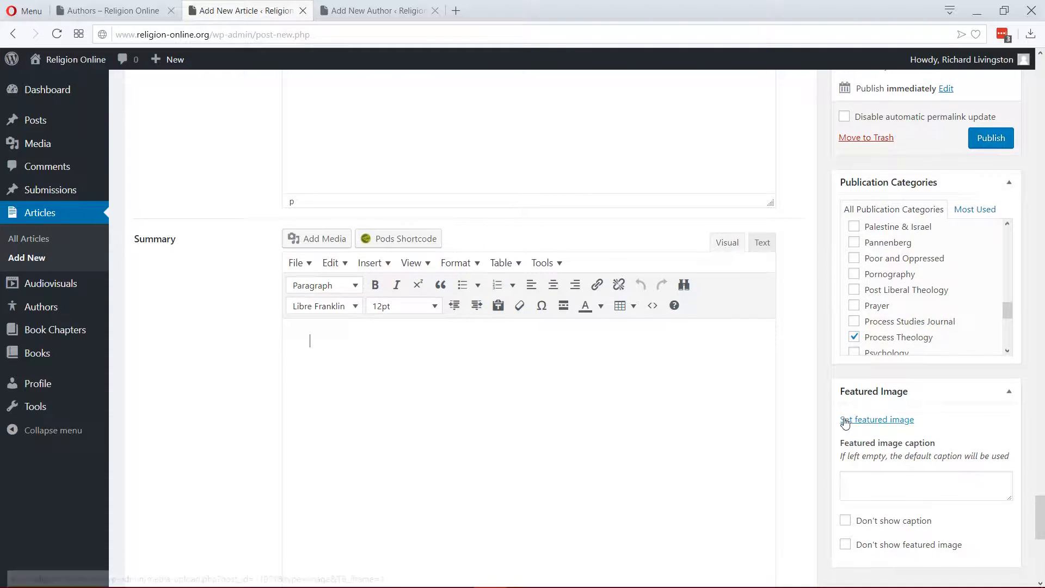
scroll(845, 422, up, 3)
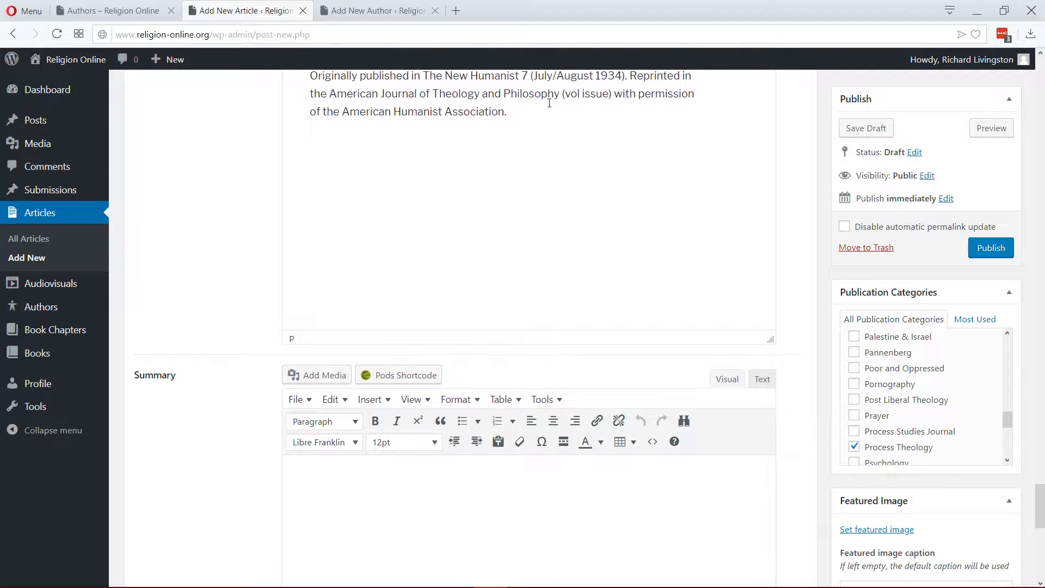
scroll(406, 241, down, 3)
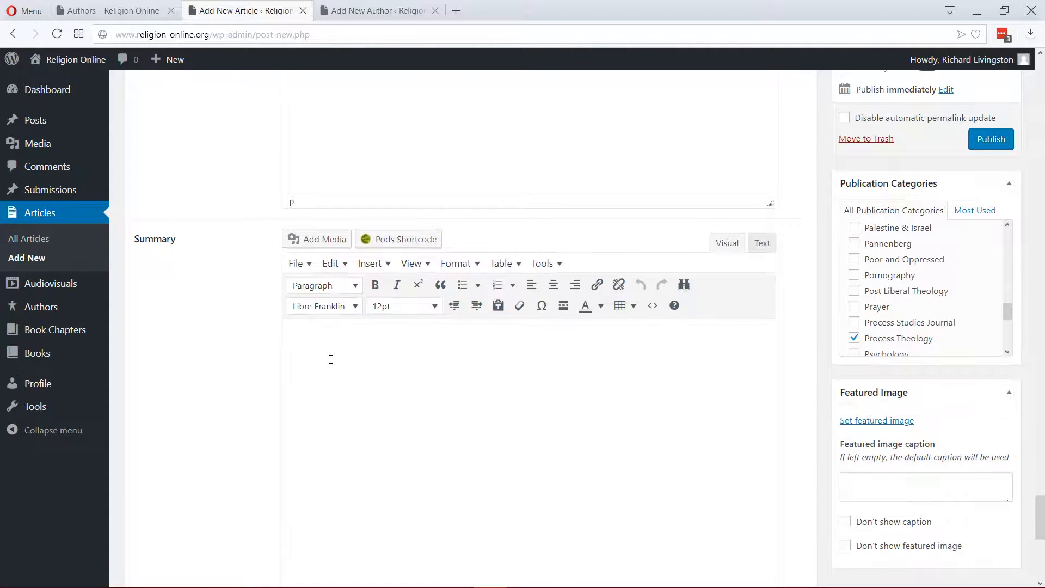
key(alt+Tab)
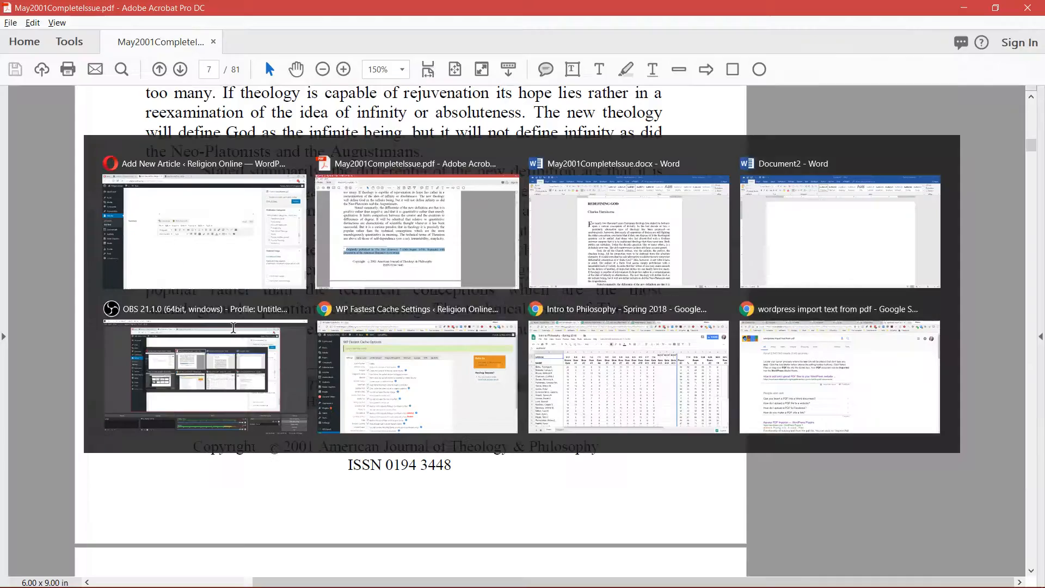
key(alt+Tab)
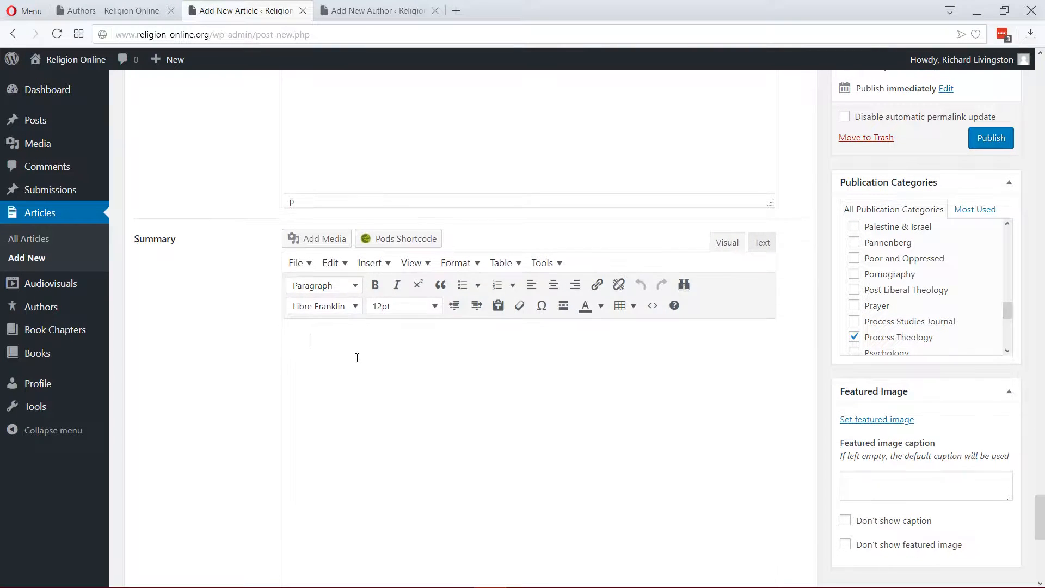
scroll(357, 357, up, 8)
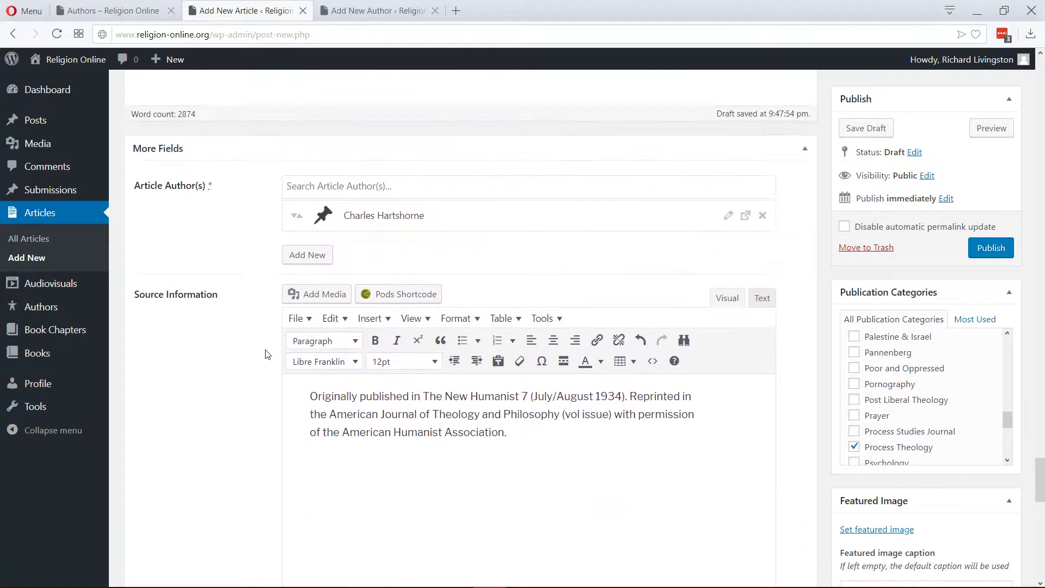
scroll(267, 354, up, 6)
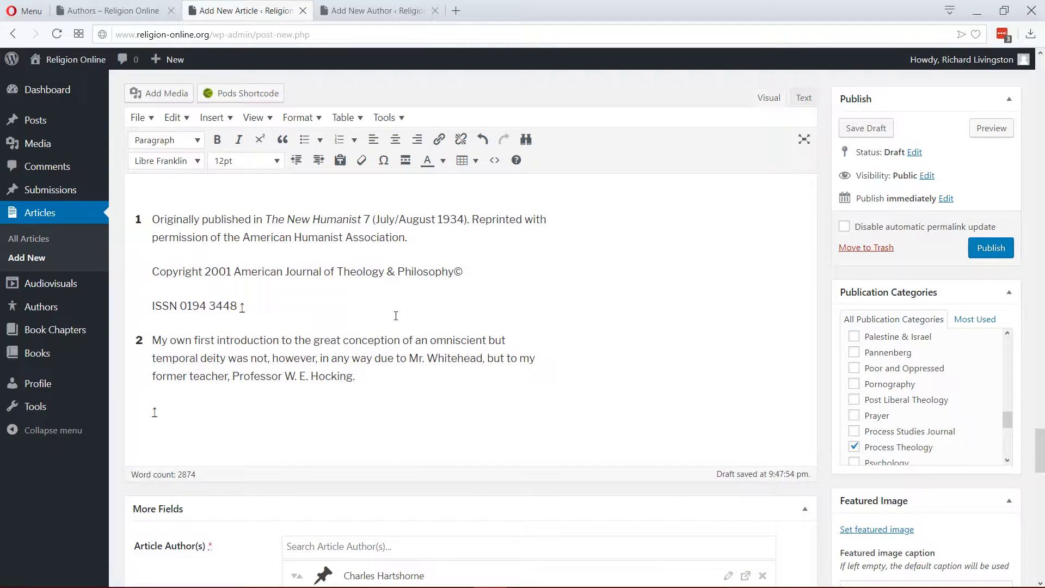
scroll(395, 315, down, 8)
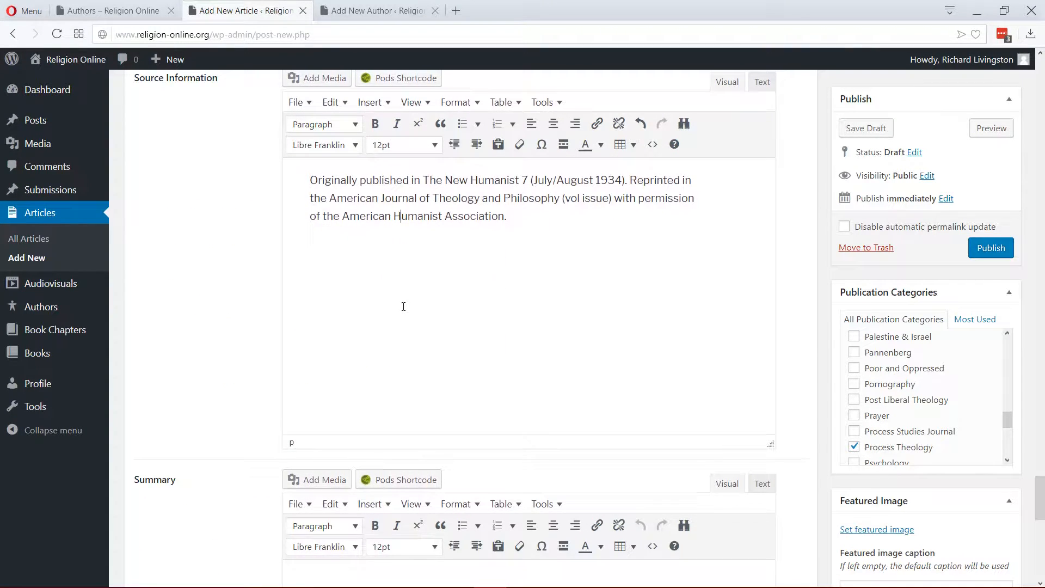
key(Up)
key(Up)
key(Up)
- Copy the article body's opening paragraph, starting "For nearly two thousand years European theology", into the Summary field
scroll(422, 283, up, 15)
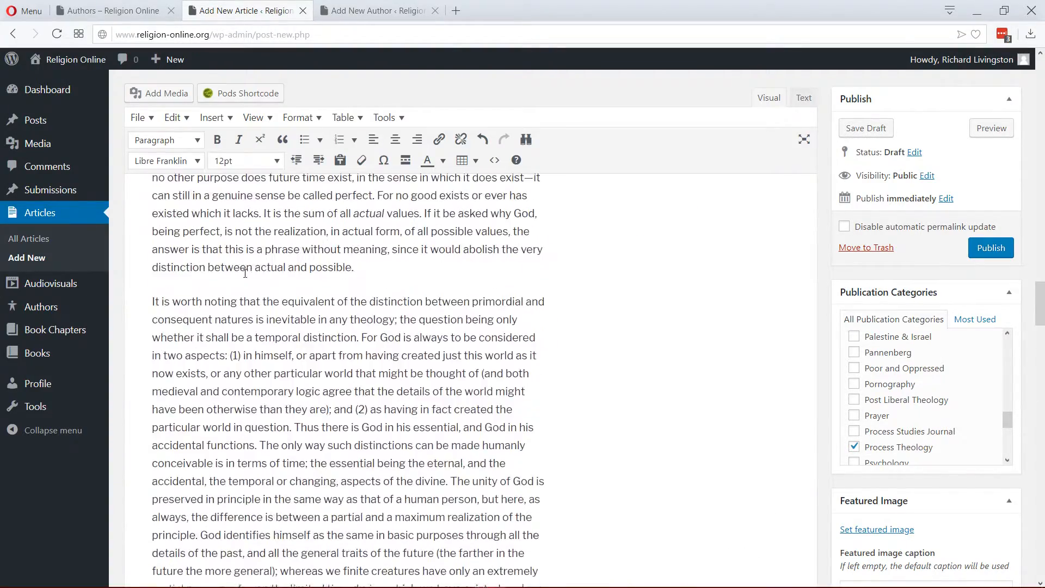
scroll(245, 273, up, 15)
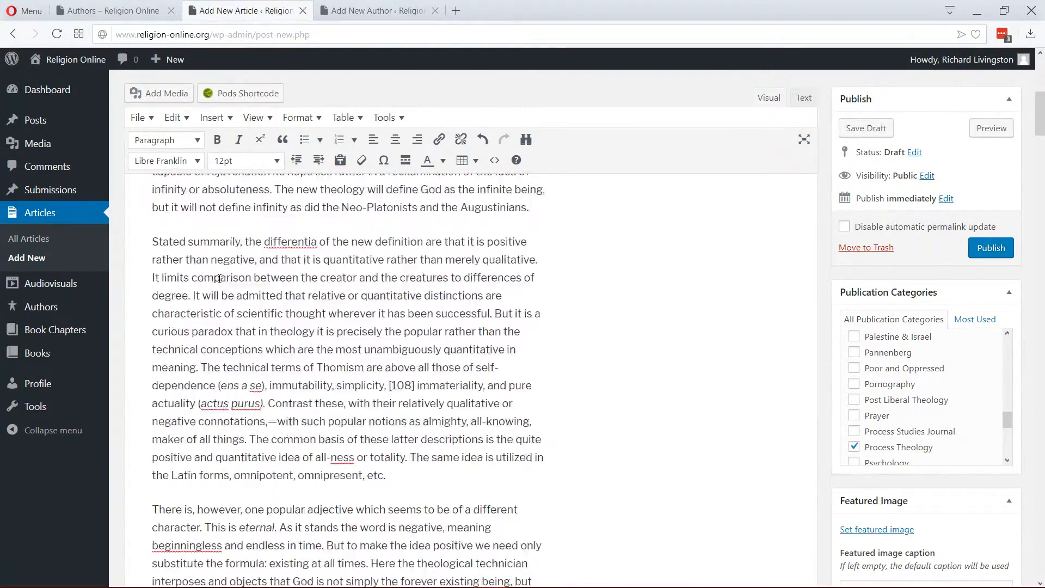
scroll(219, 279, up, 10)
drag(154, 286, 385, 434)
key(ctrl+c)
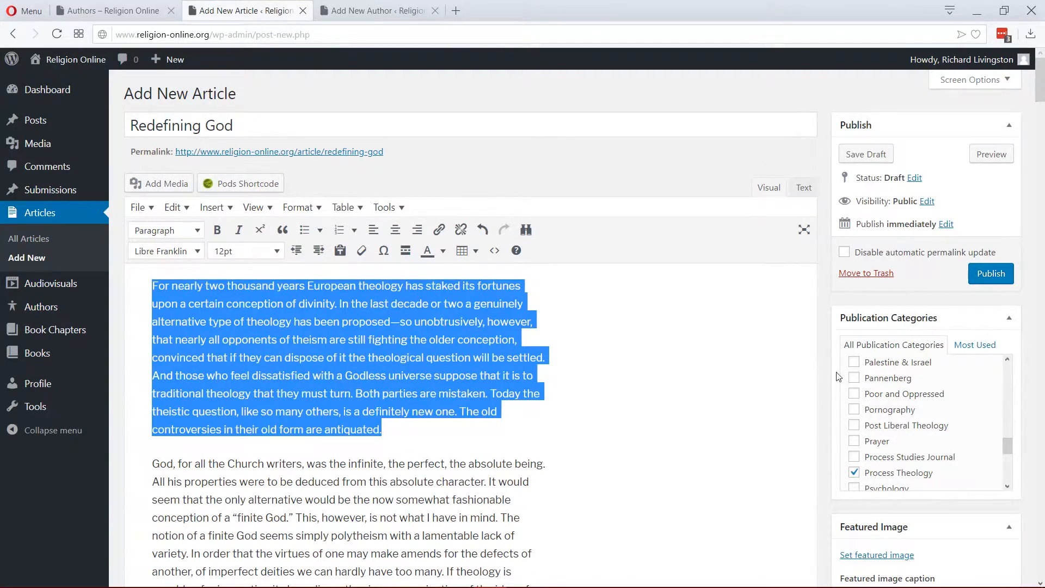
scroll(832, 380, down, 10)
scroll(831, 379, down, 15)
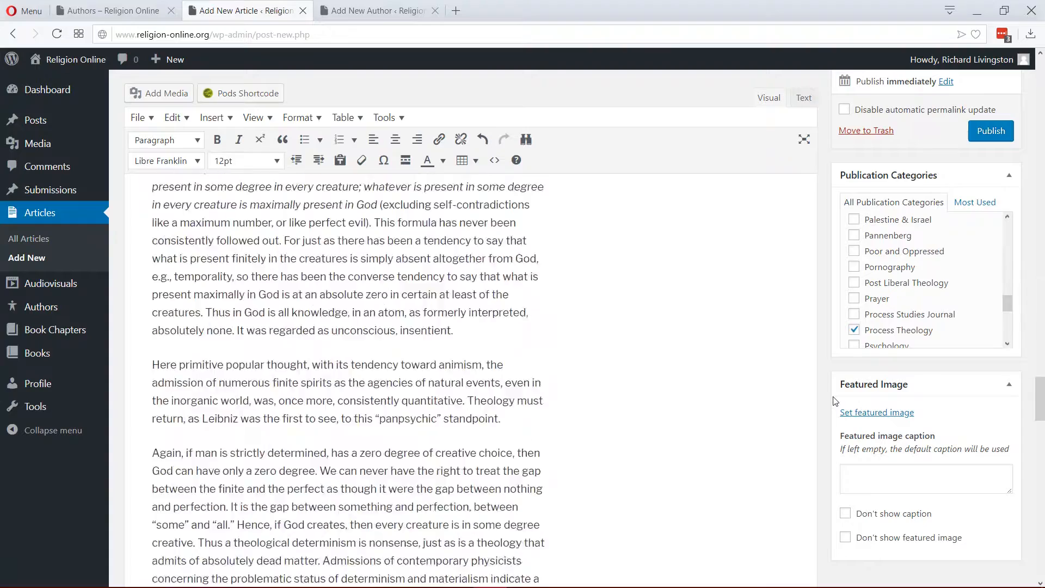
scroll(833, 395, up, 3)
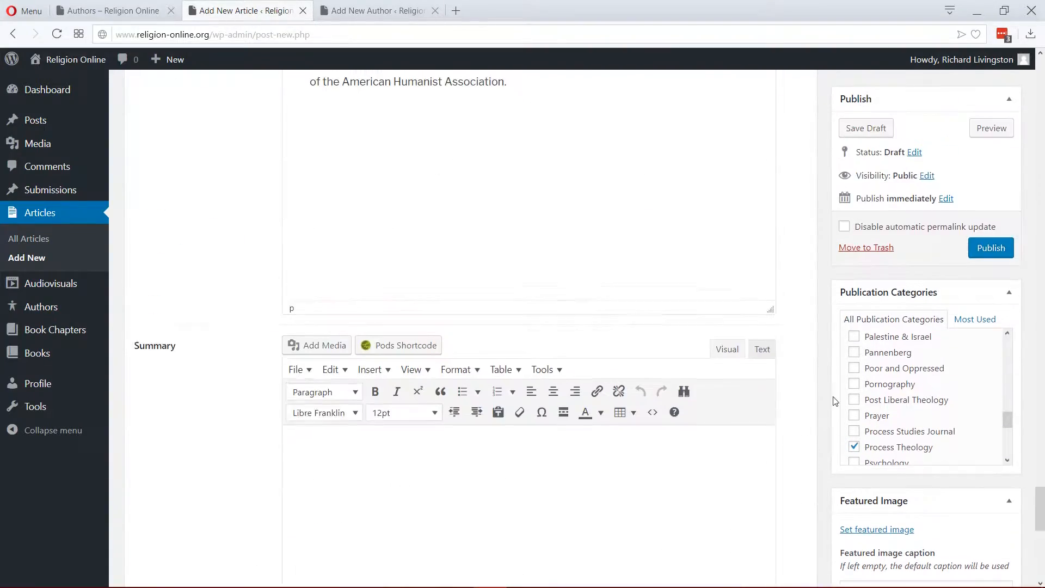
click(362, 499)
key(ctrl+v)
scroll(228, 395, down, 5)
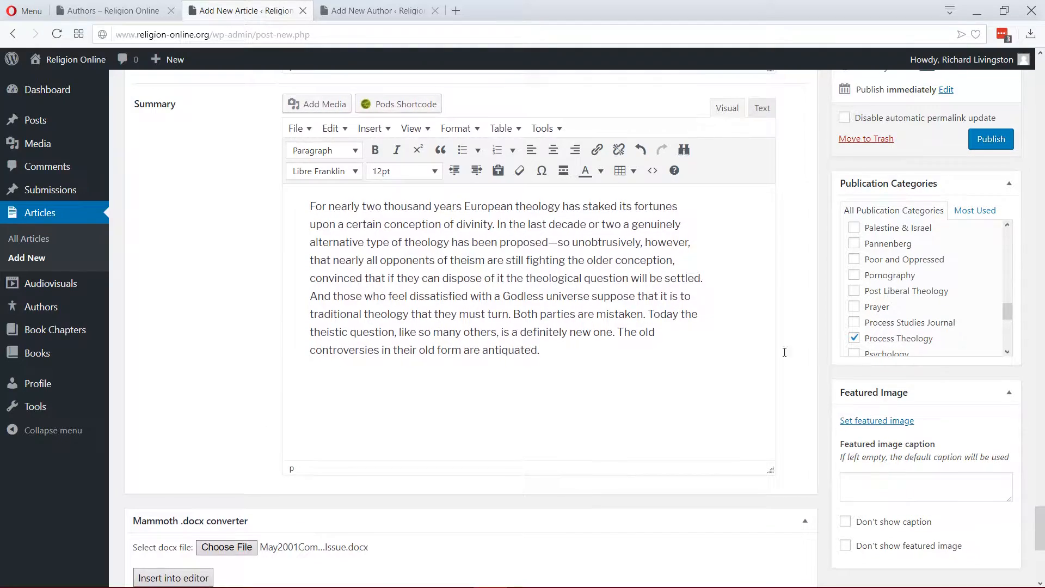
- Save the Redefining God article as a draft and open its preview
scroll(825, 321, up, 10)
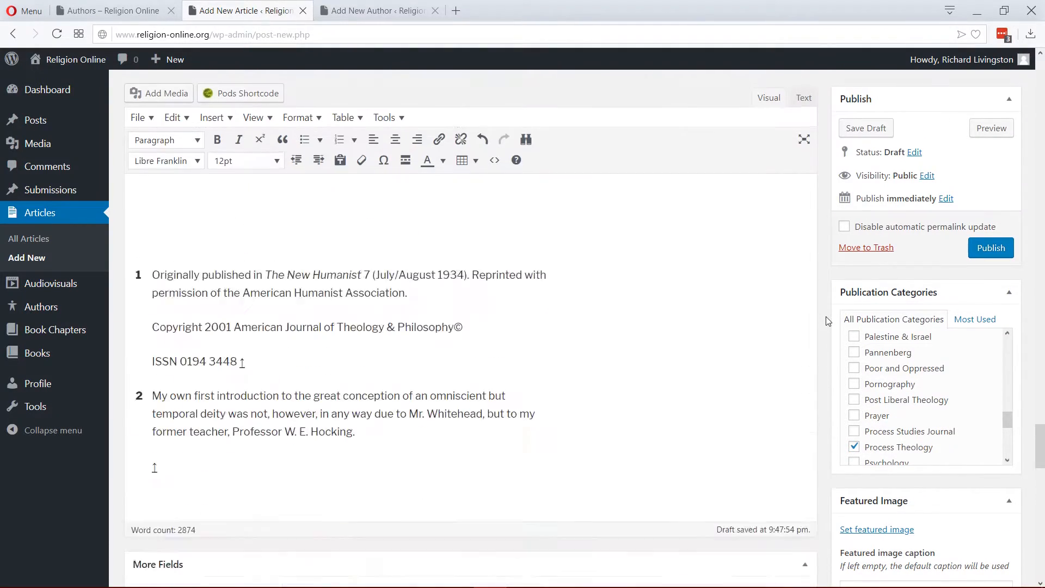
scroll(822, 206, up, 6)
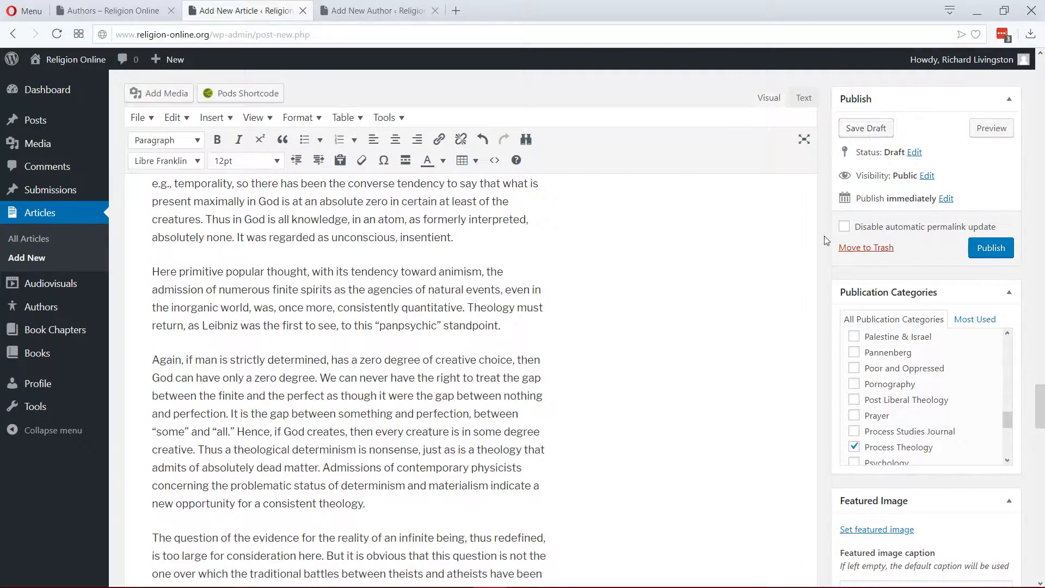
scroll(762, 277, up, 15)
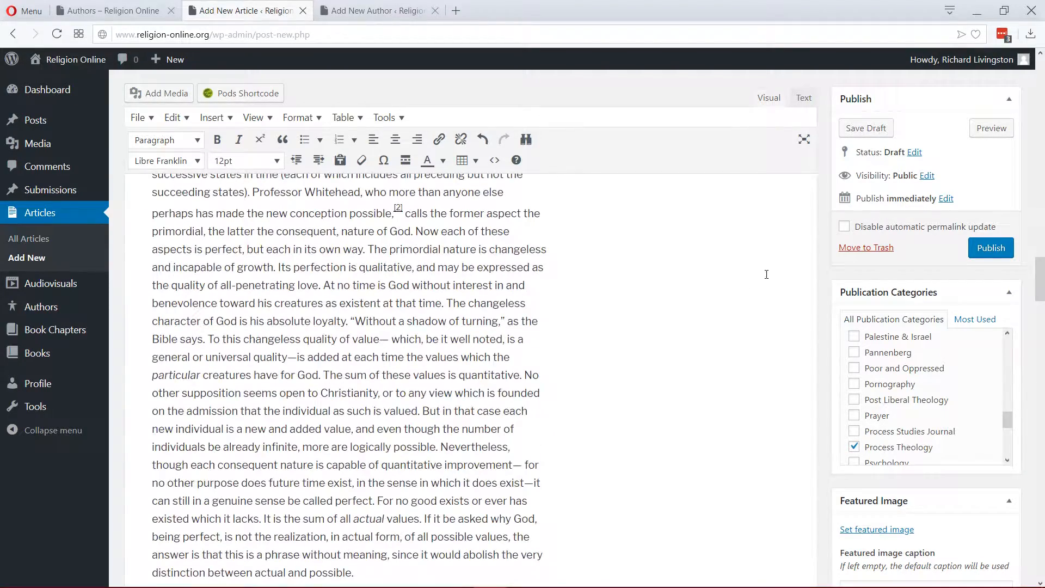
click(867, 129)
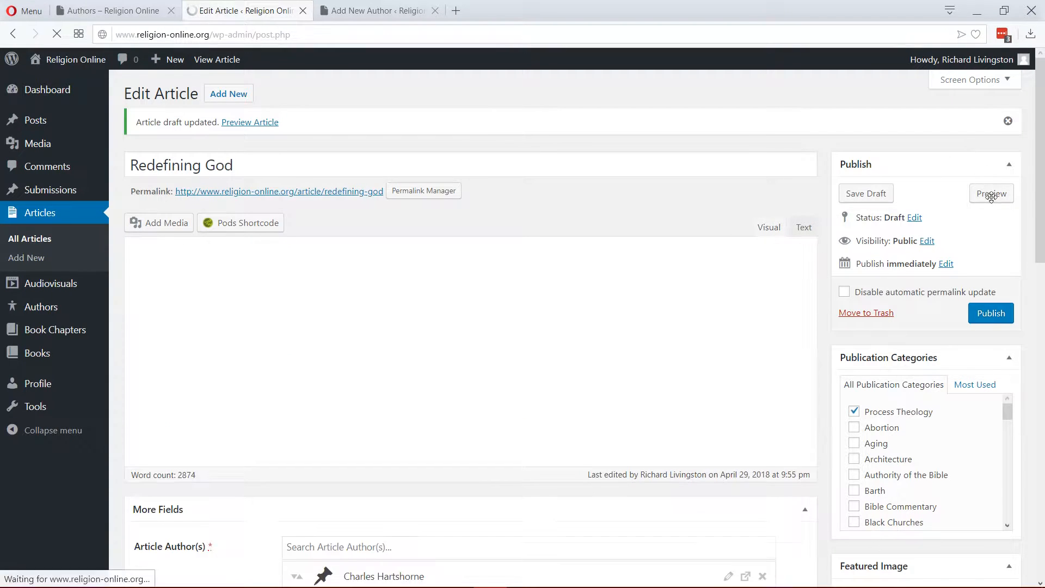
click(989, 193)
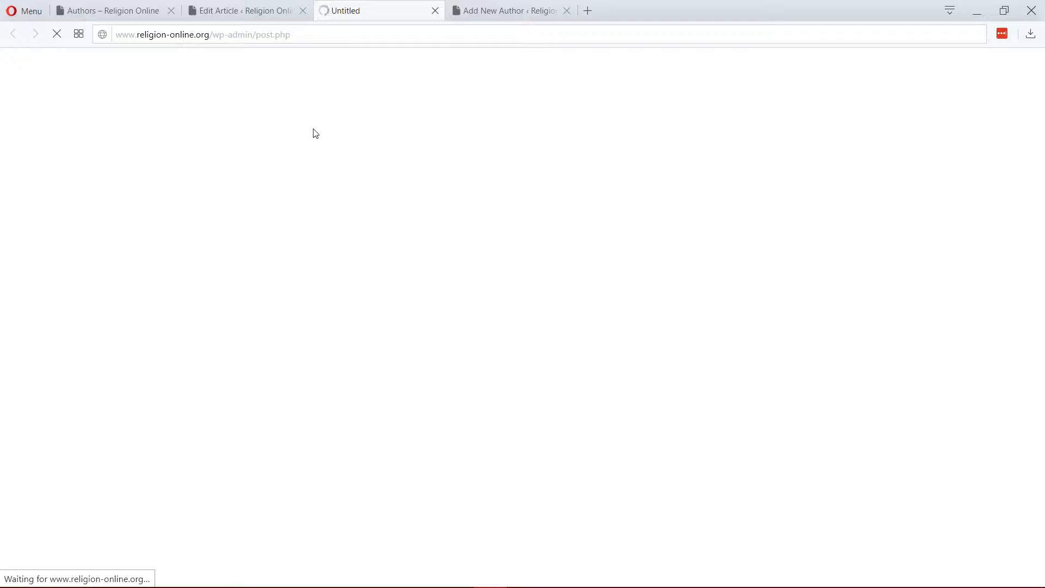
click(245, 12)
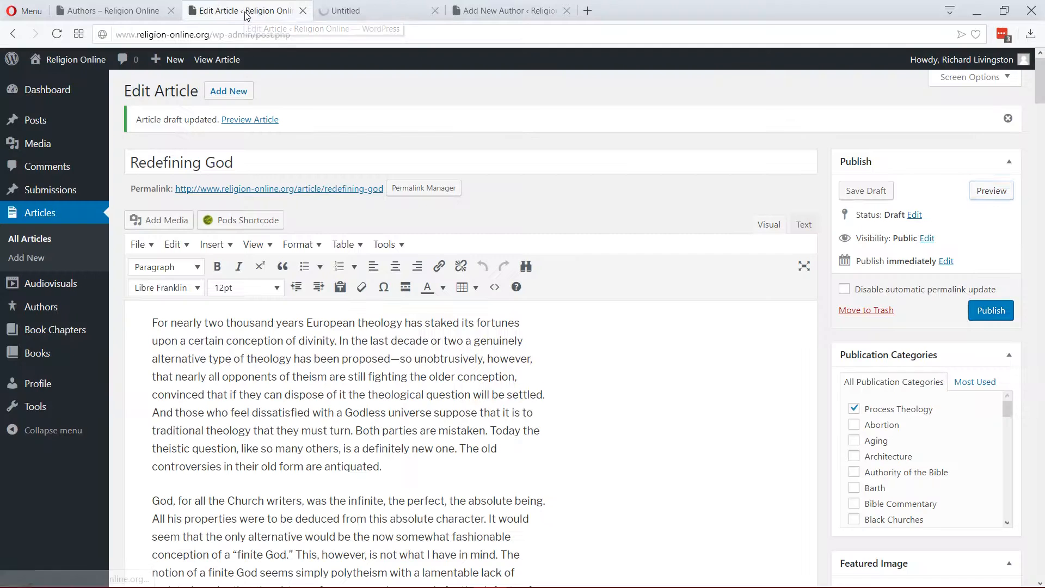
click(374, 12)
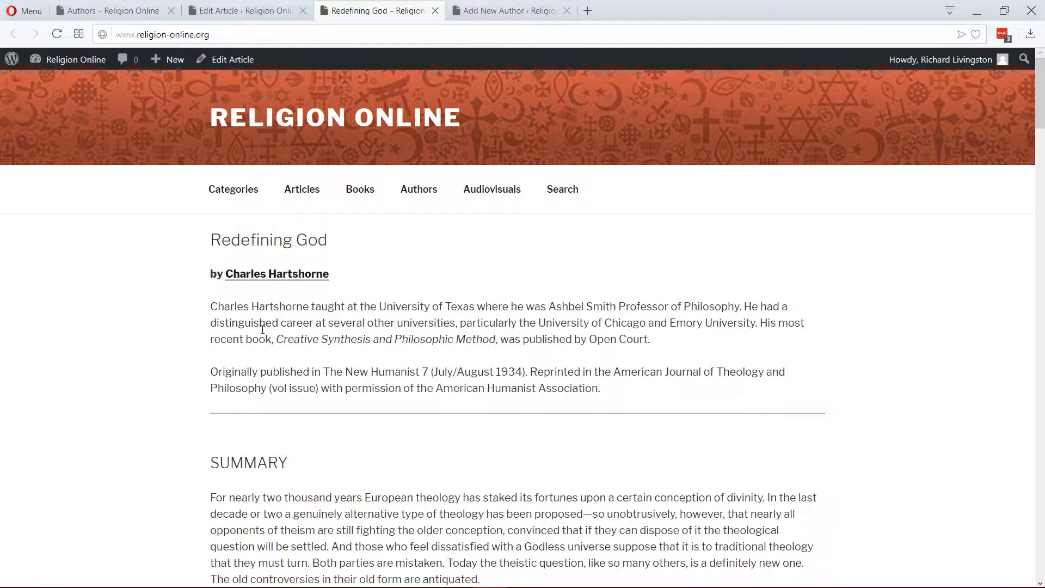
- Review the article preview from the author bio, source note and summary down through the body text
scroll(157, 325, down, 3)
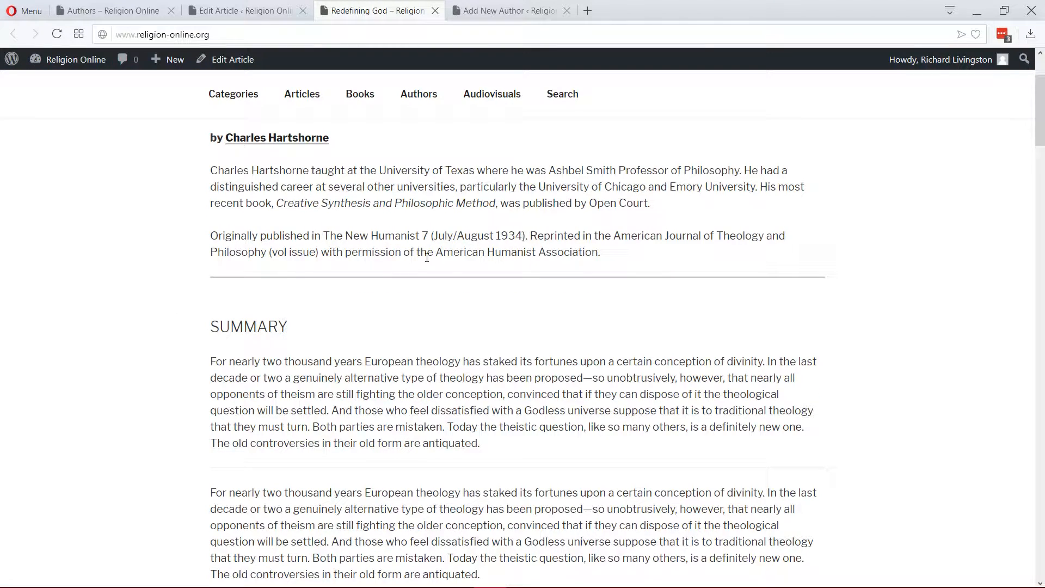
scroll(412, 256, down, 5)
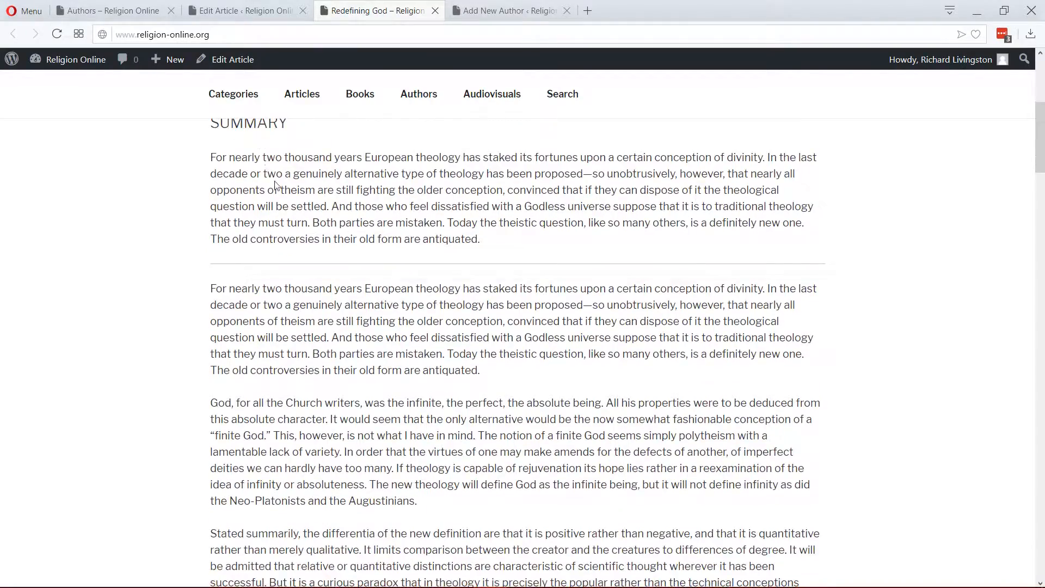
scroll(250, 260, up, 2)
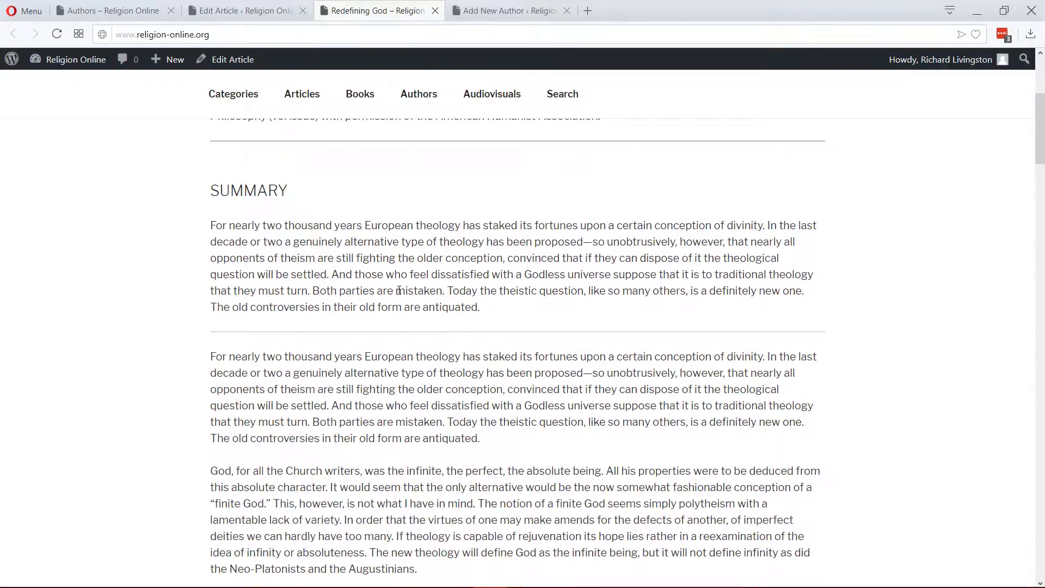
scroll(399, 290, down, 2)
scroll(326, 226, up, 1)
scroll(337, 311, down, 2)
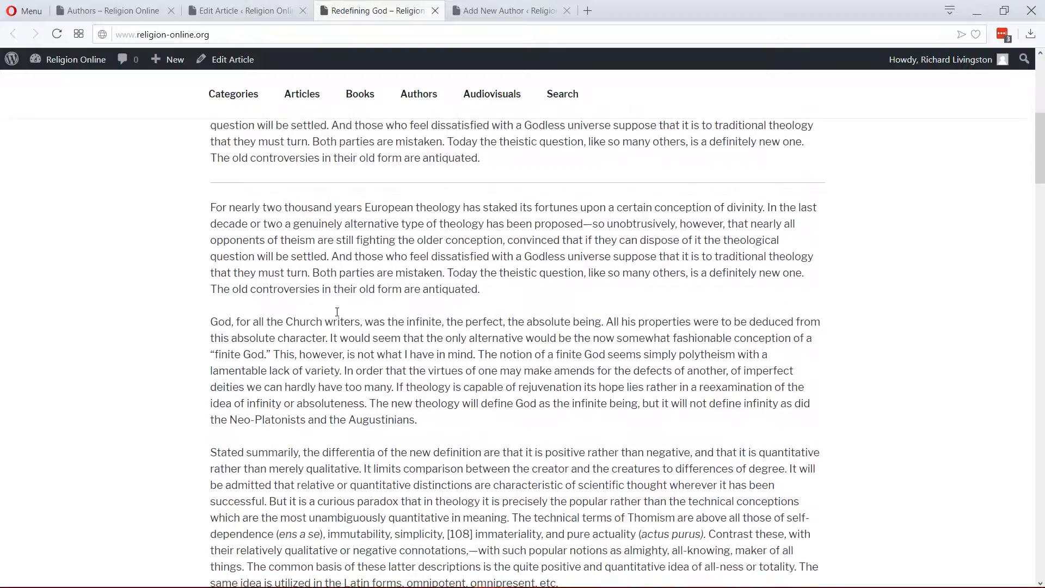
scroll(337, 311, down, 12)
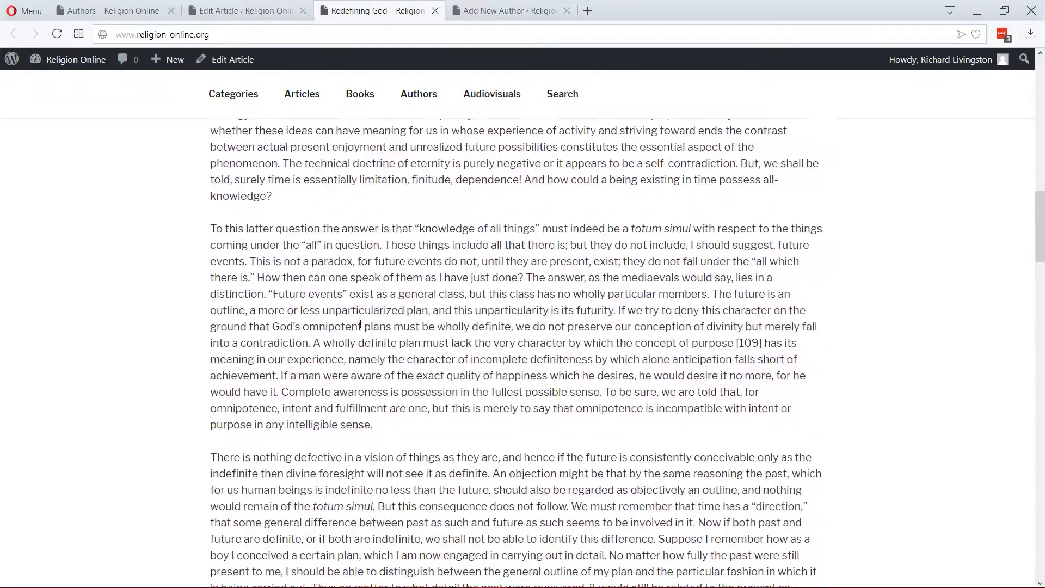
scroll(360, 325, down, 13)
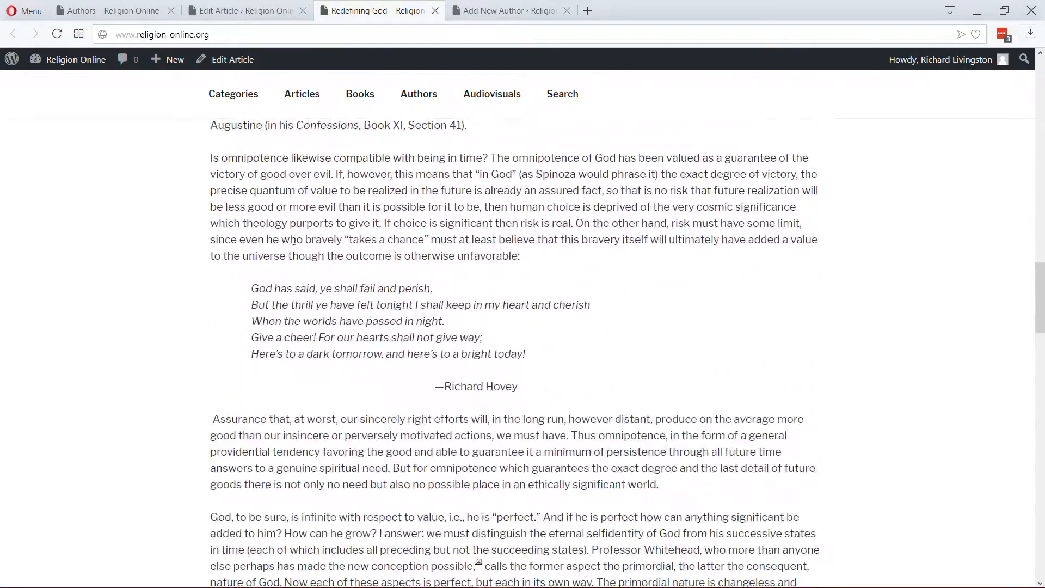
scroll(345, 368, down, 14)
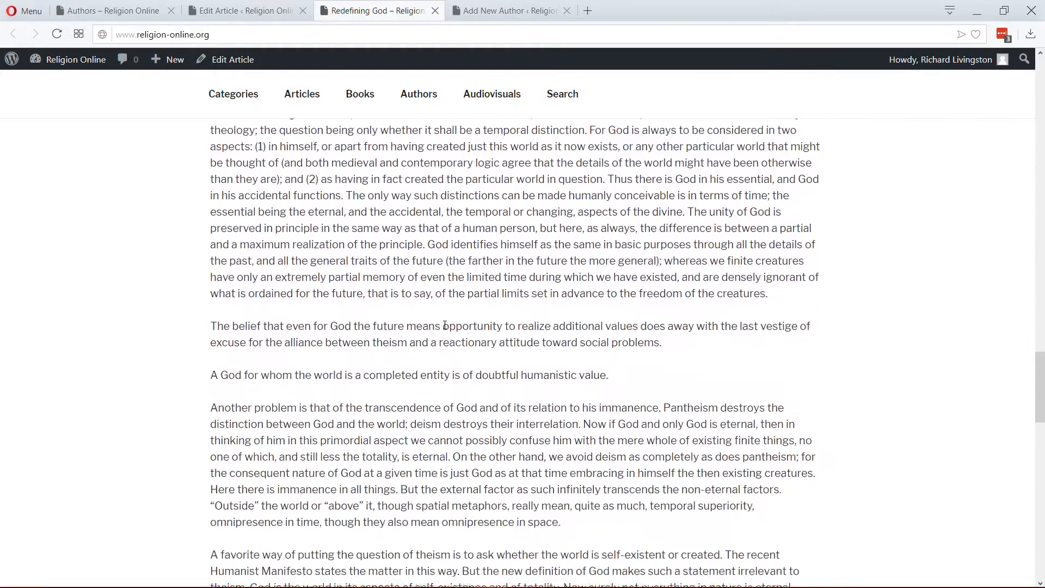
scroll(445, 325, down, 11)
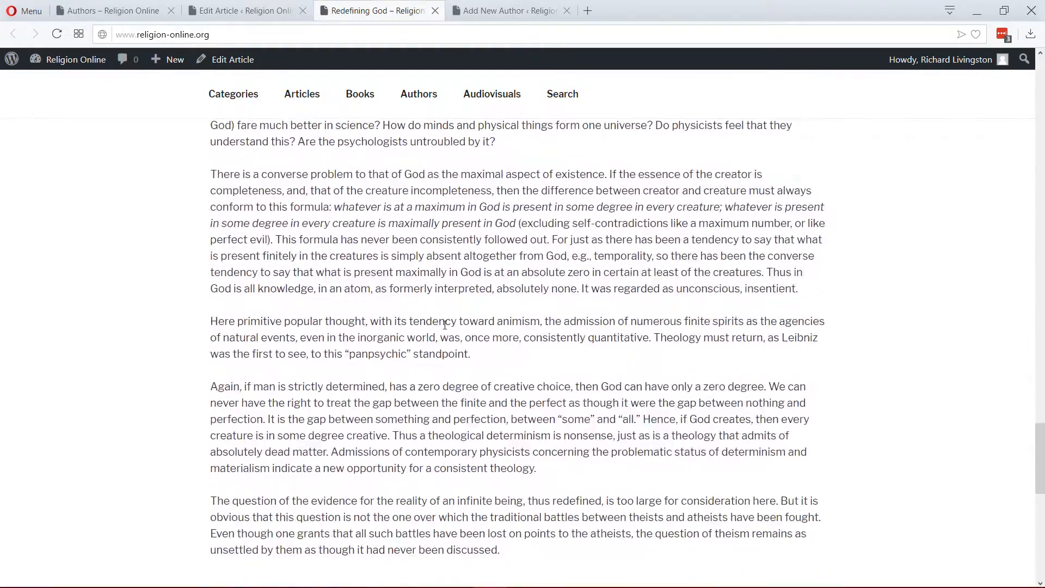
- Check the article preview's closing paragraphs and footnotes, glance at the May 2001 issue PDF, and close the preview
key(alt+Tab)
scroll(457, 272, up, 6)
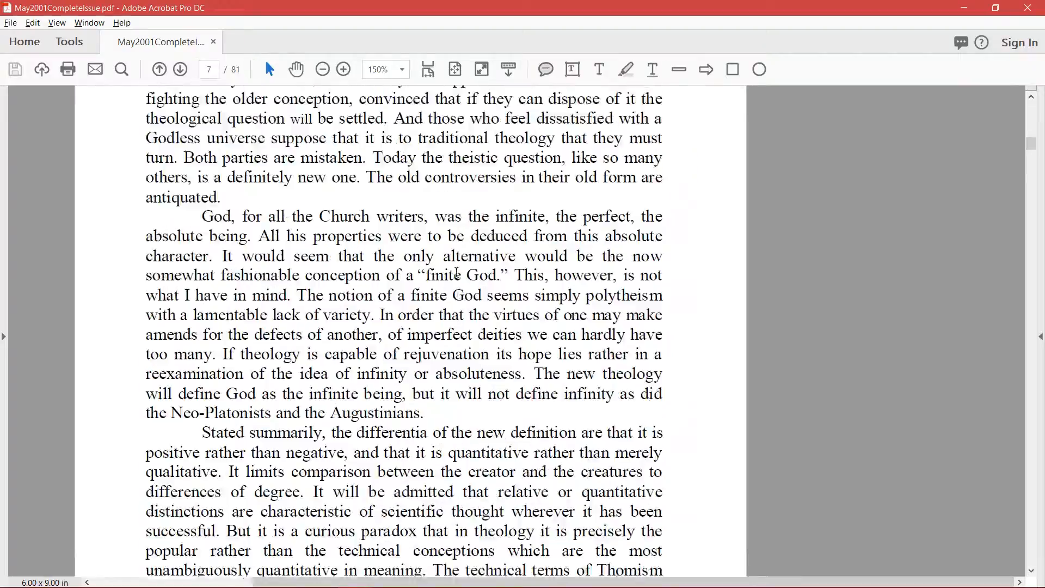
scroll(457, 272, up, 3)
key(alt+Tab)
scroll(457, 287, down, 11)
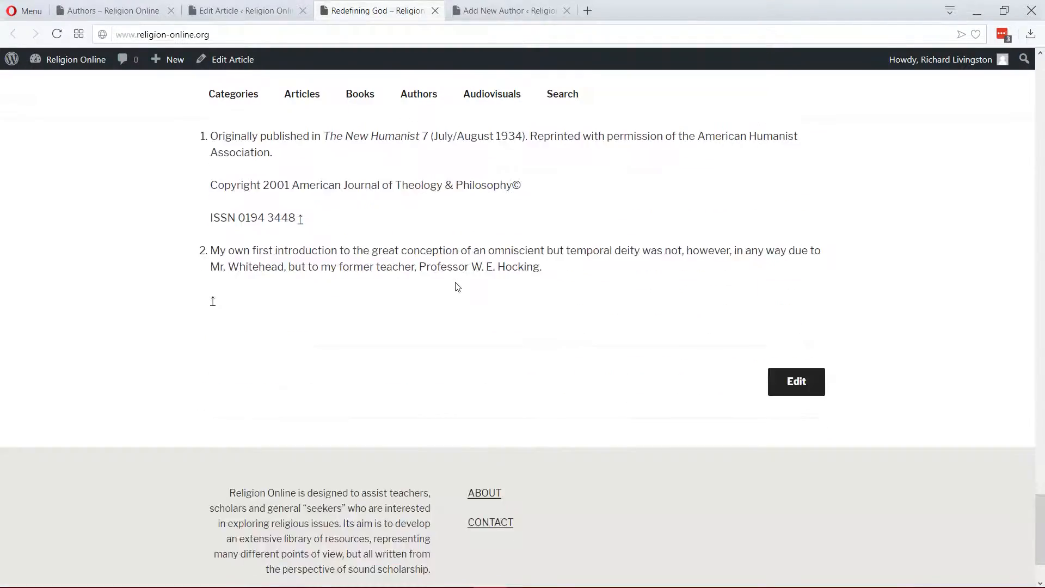
scroll(458, 286, up, 3)
scroll(381, 348, down, 3)
scroll(388, 348, up, 4)
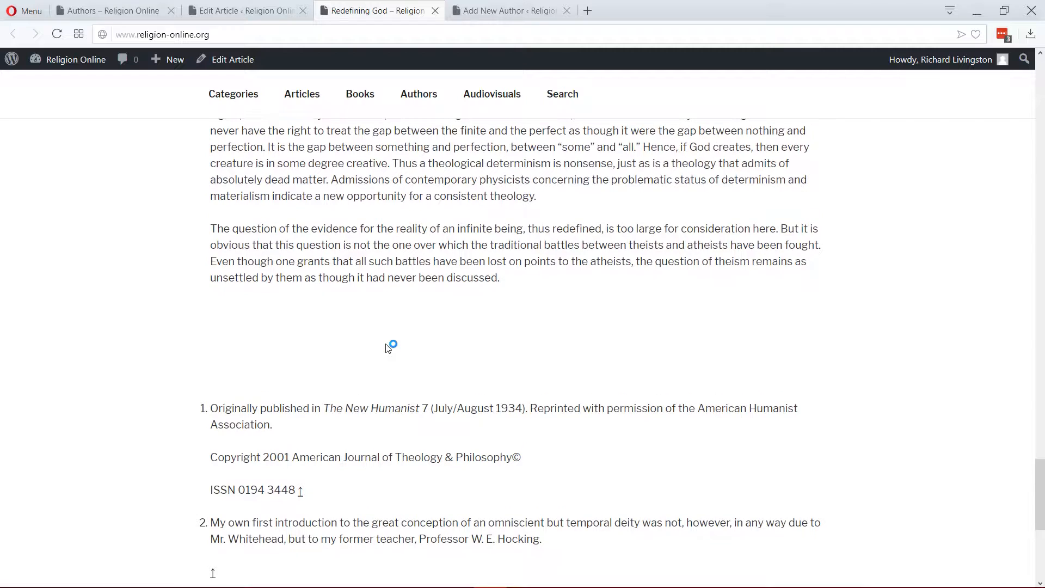
scroll(387, 348, down, 3)
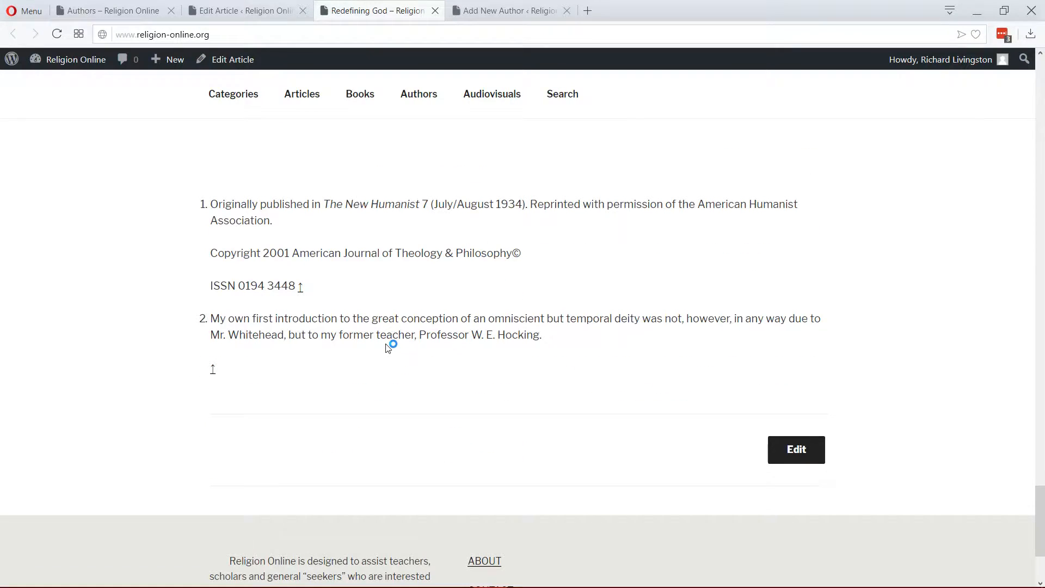
scroll(387, 349, up, 3)
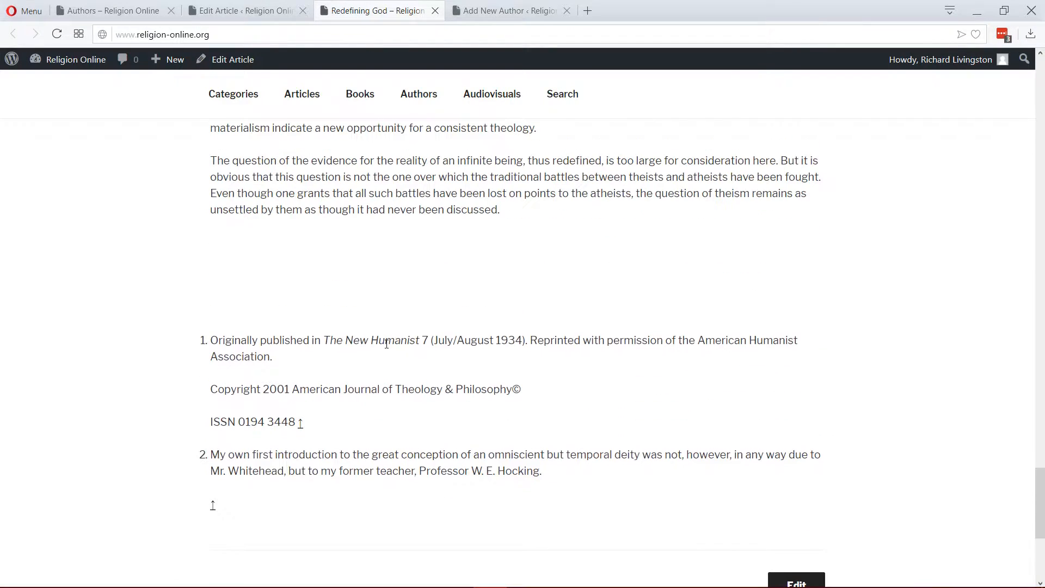
click(435, 11)
- Open the Religion Online home page from the Authors page and look over its Articles list and browse links
click(245, 11)
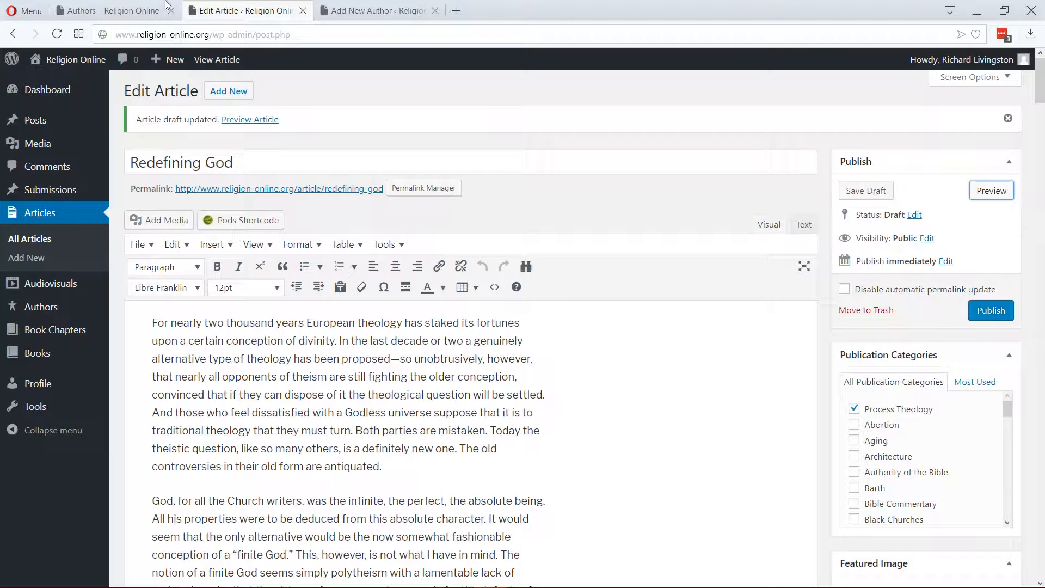
click(109, 10)
scroll(237, 150, up, 10)
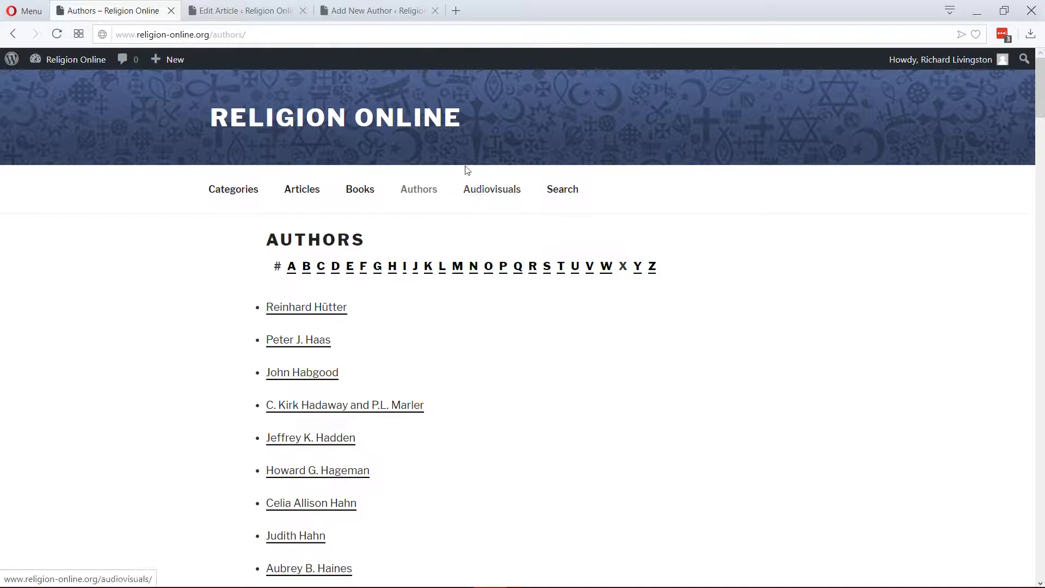
click(376, 111)
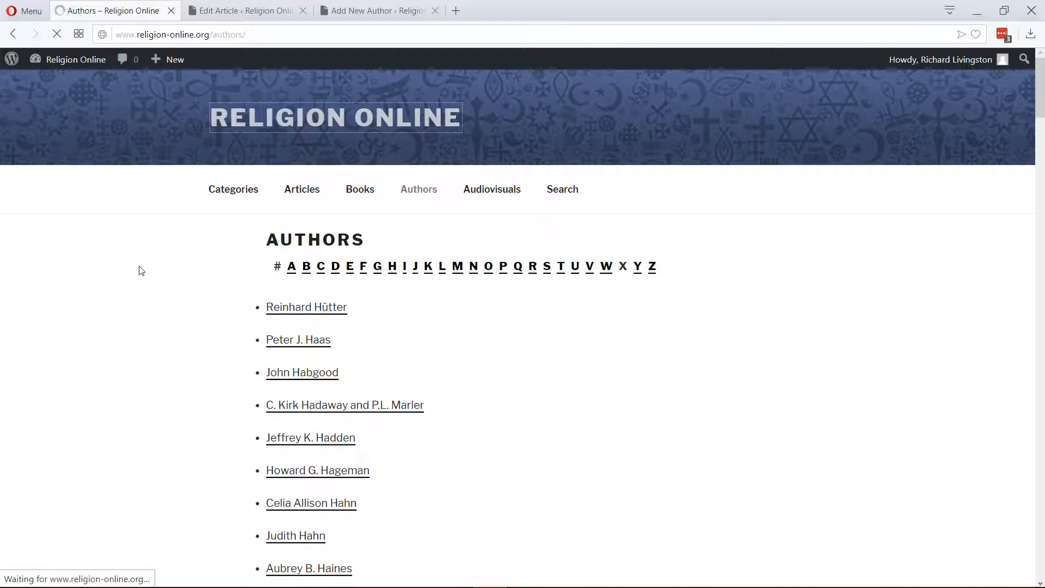
scroll(250, 241, down, 10)
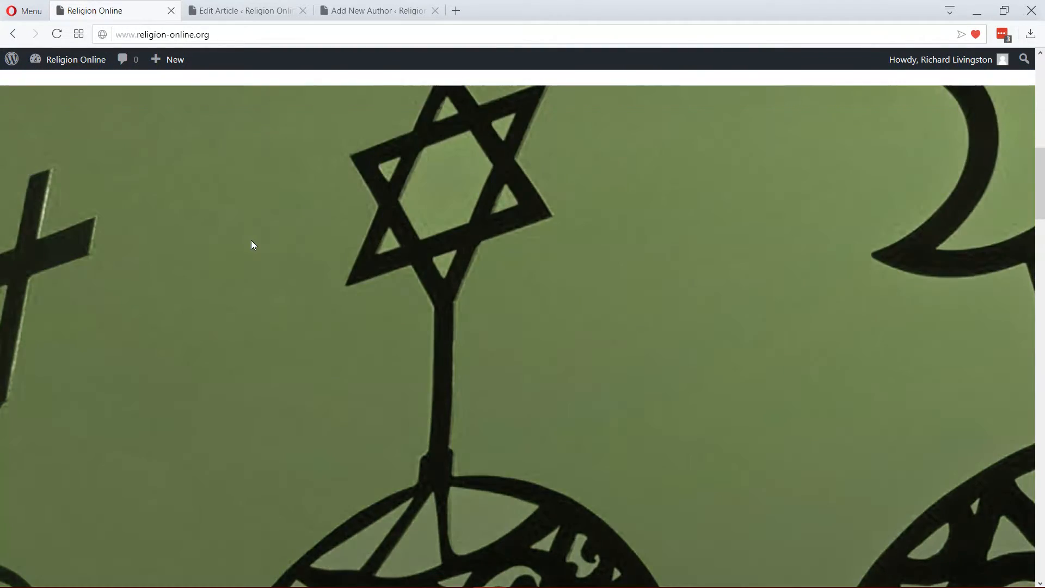
scroll(252, 243, down, 15)
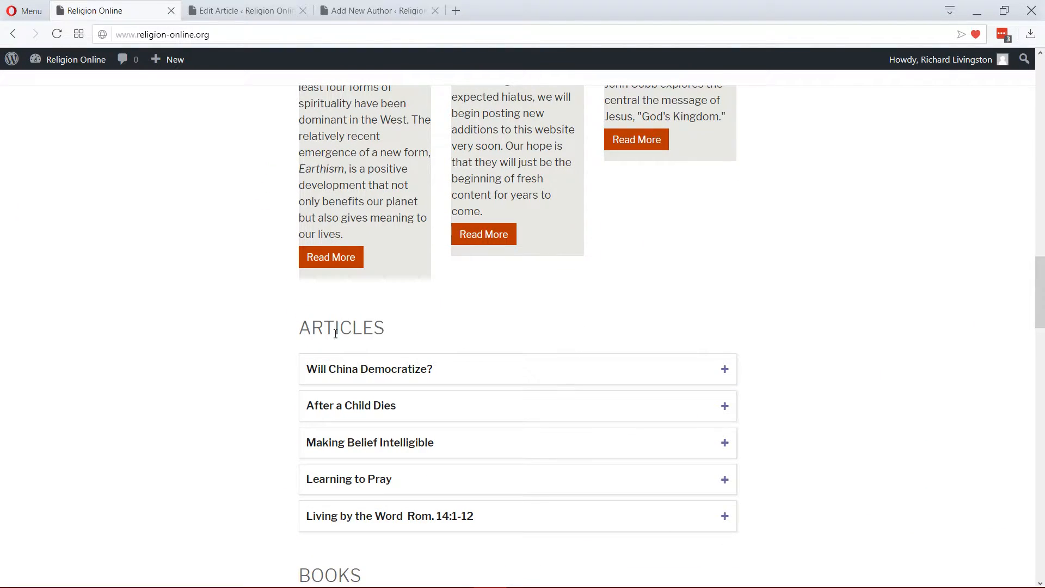
scroll(269, 353, up, 2)
scroll(261, 344, up, 10)
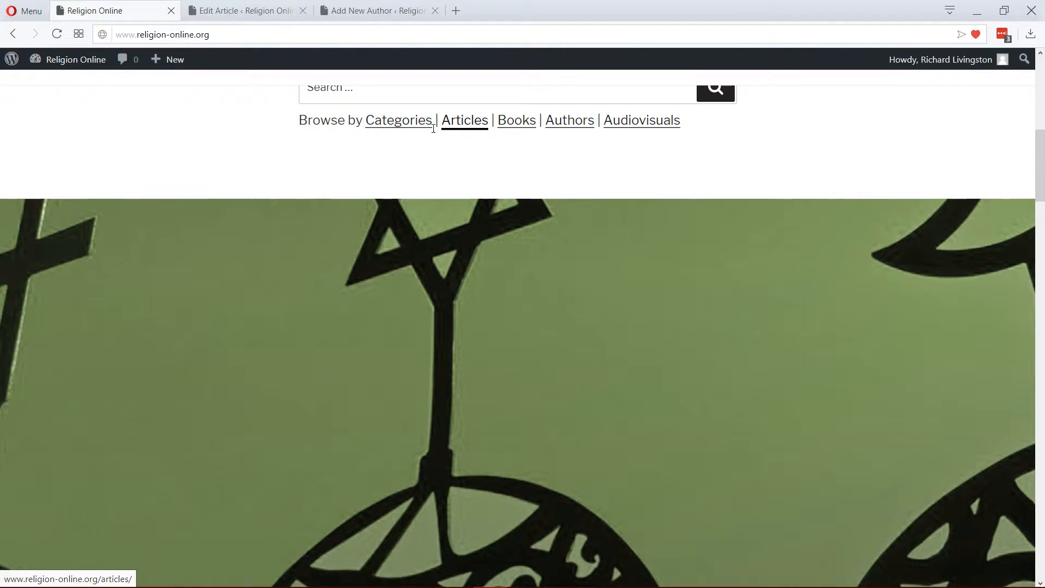
- Publish the Redefining God article from its edit page
click(246, 10)
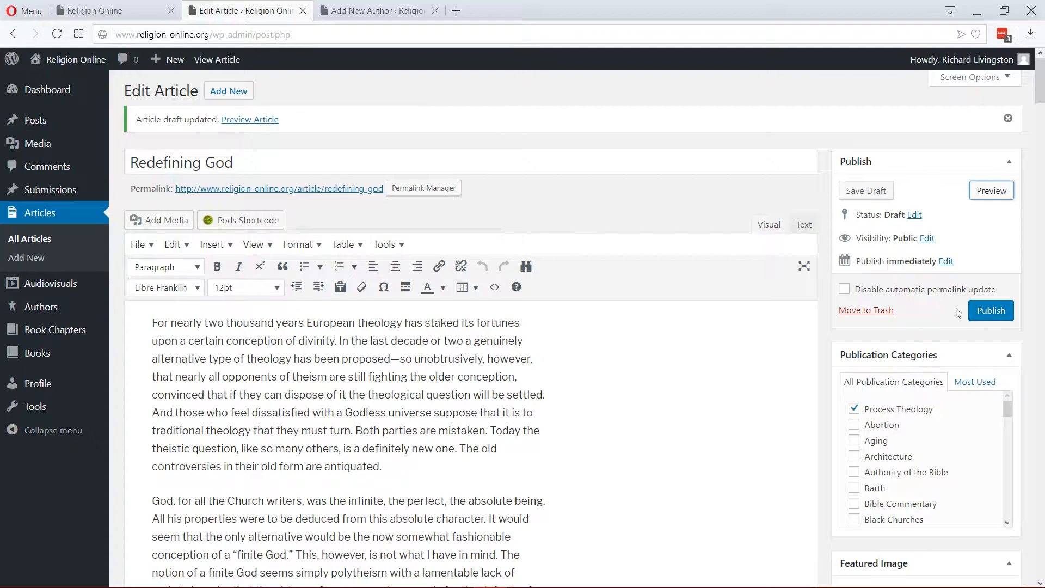
click(991, 311)
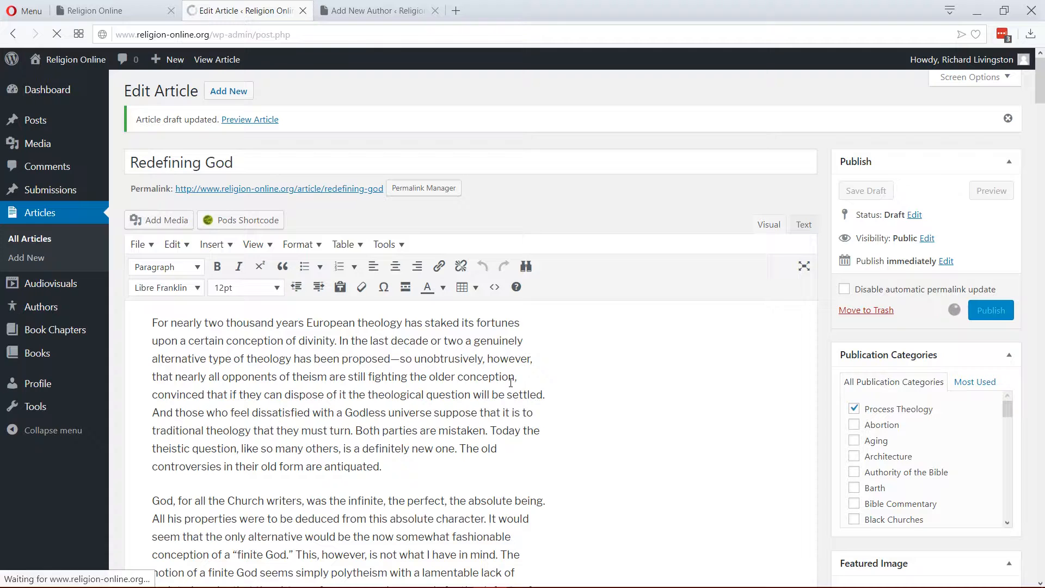
click(125, 10)
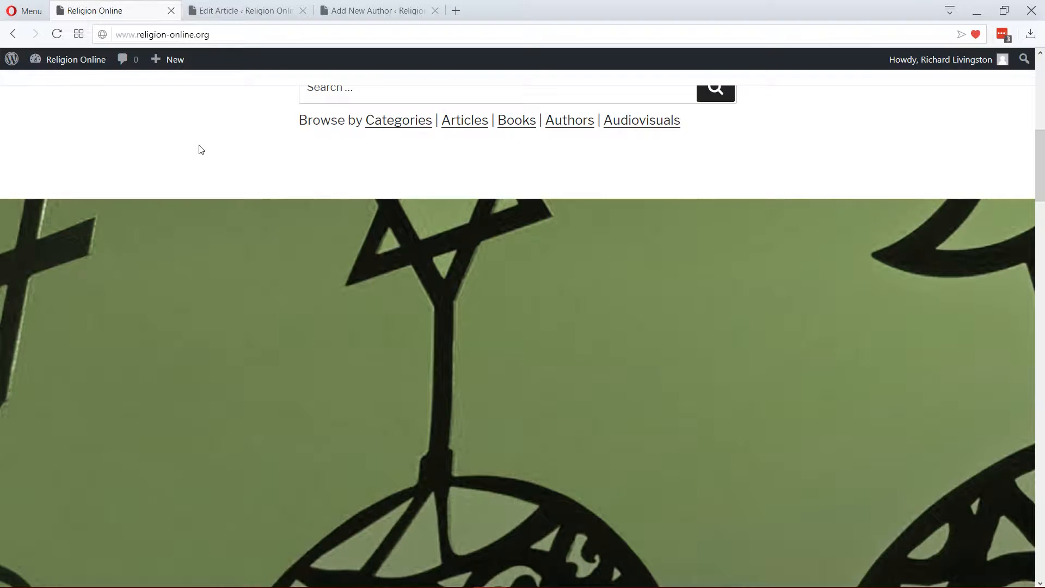
scroll(199, 151, up, 4)
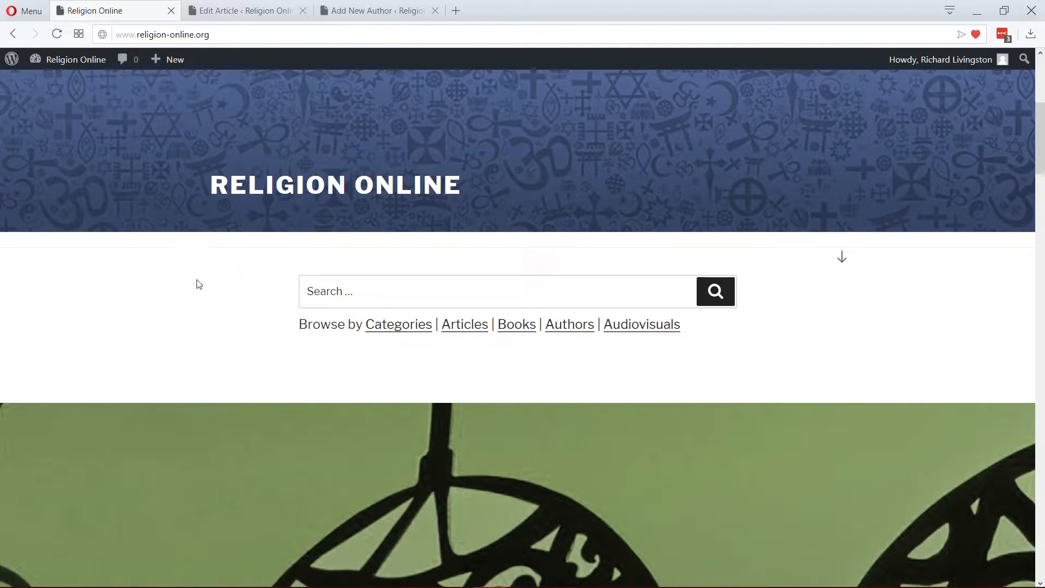
click(226, 11)
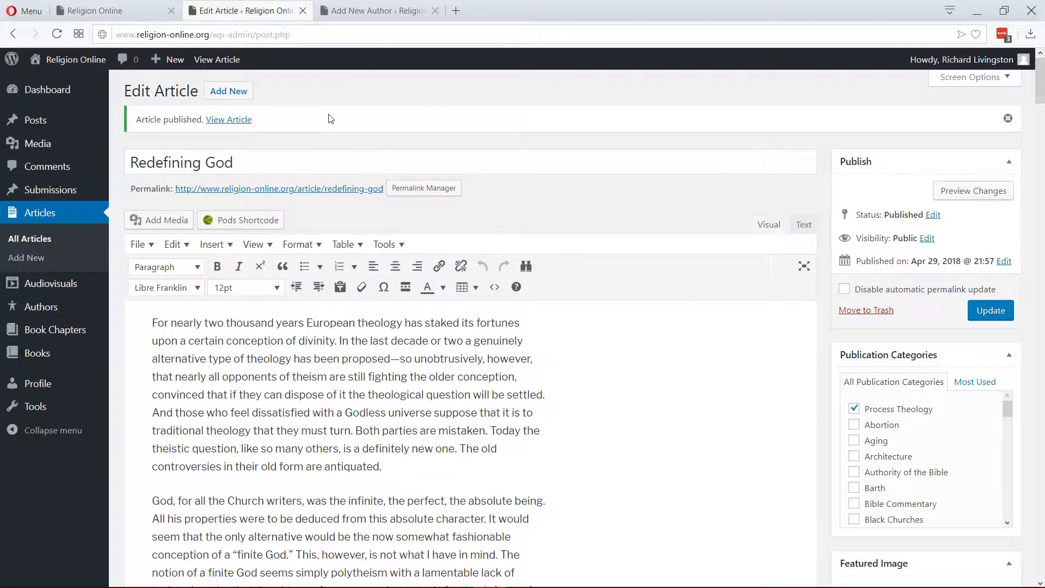
- Open the published Redefining God article from its permalink in a separate tab and look through it
middle_click(286, 194)
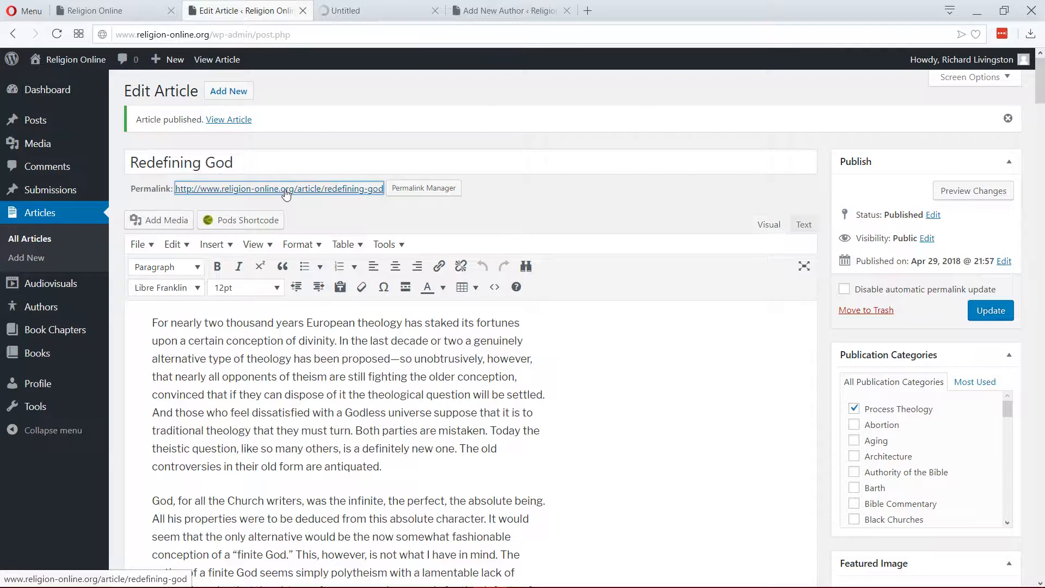
click(365, 12)
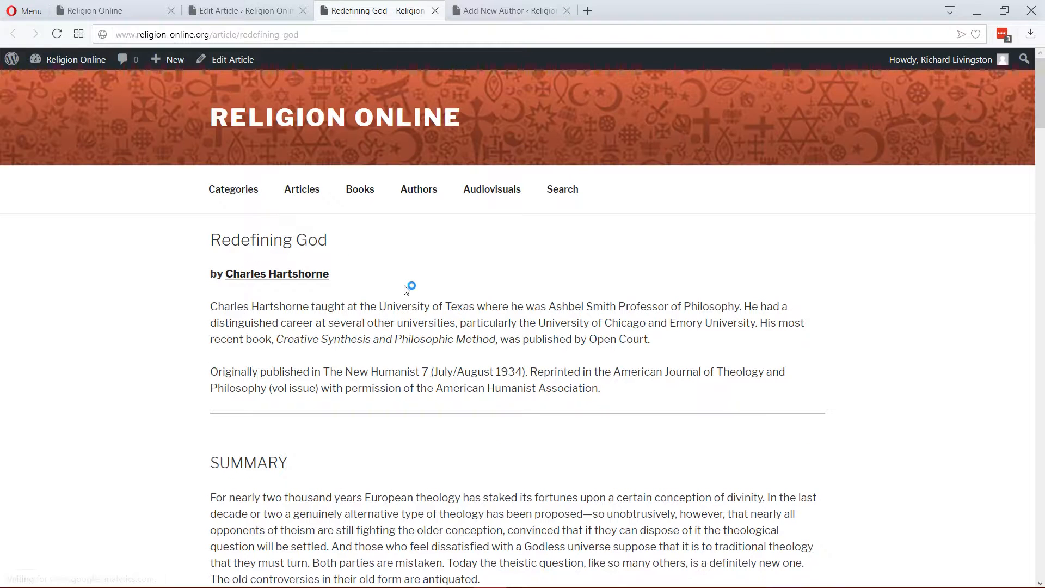
scroll(404, 263, down, 15)
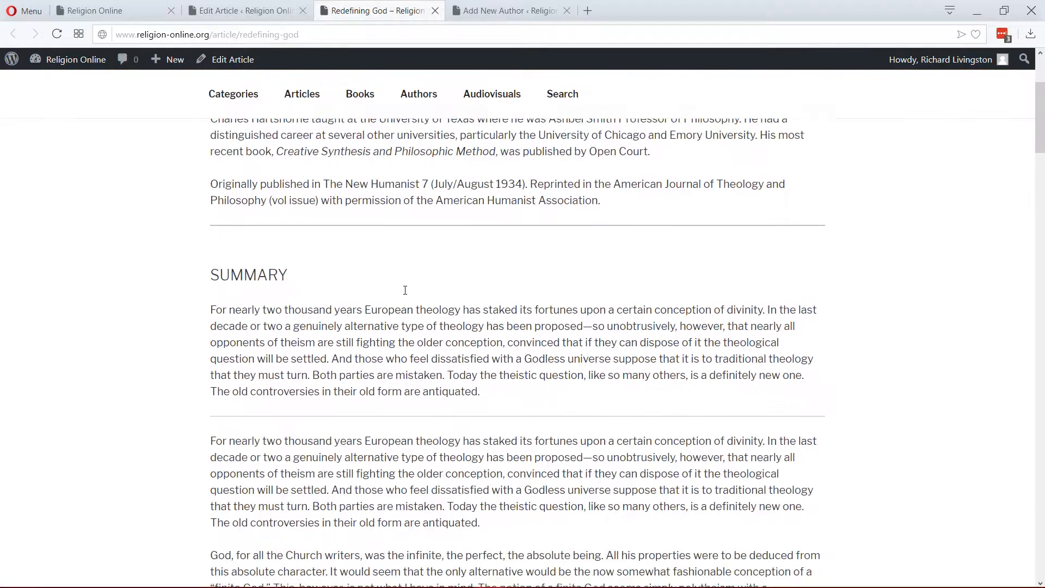
scroll(420, 322, down, 9)
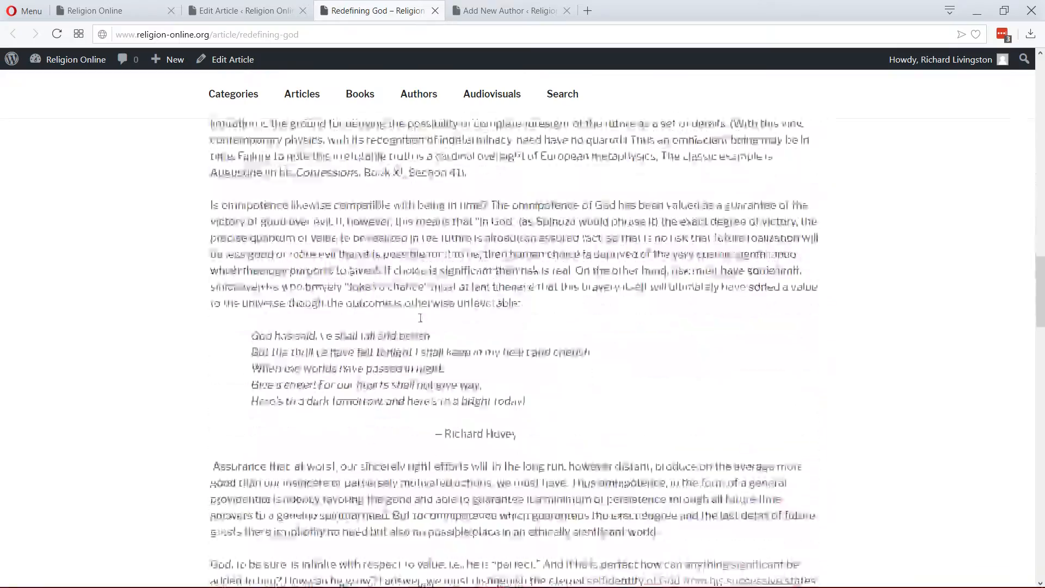
scroll(349, 196, up, 15)
click(243, 9)
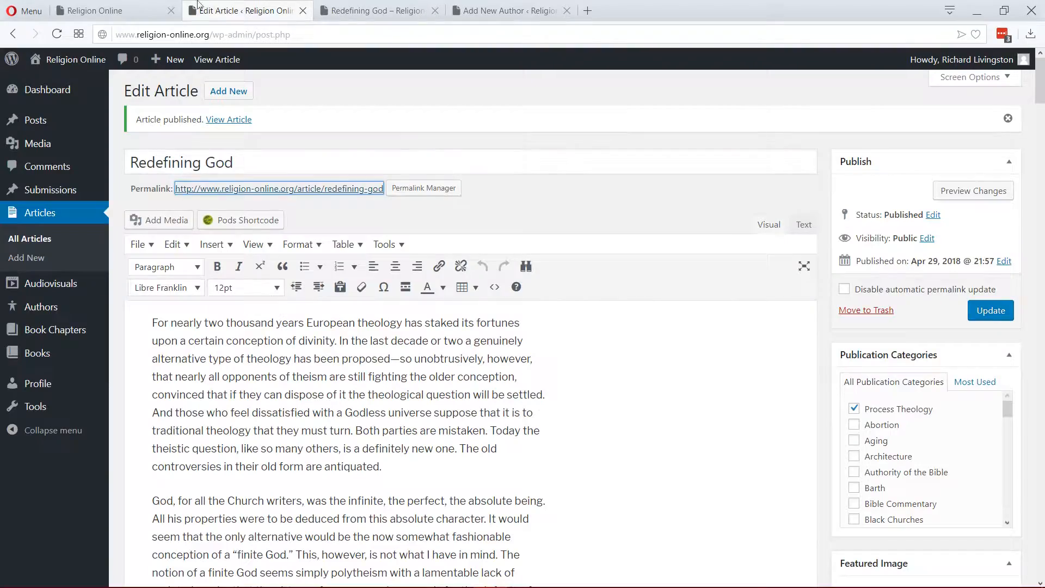
- Reload the home page, expand the Redefining God entry in its Articles list, and open the full article from there
click(126, 11)
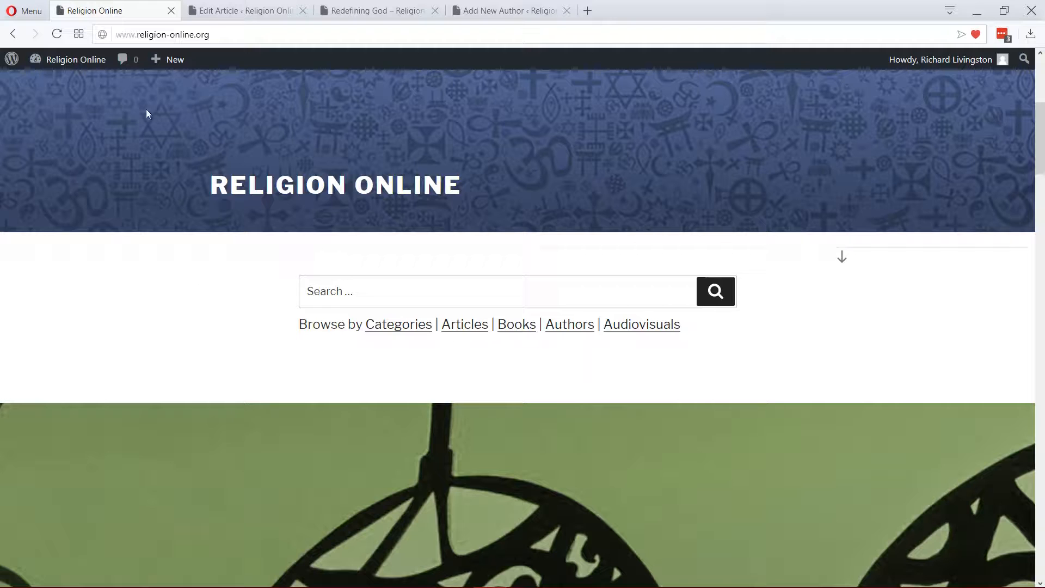
click(58, 35)
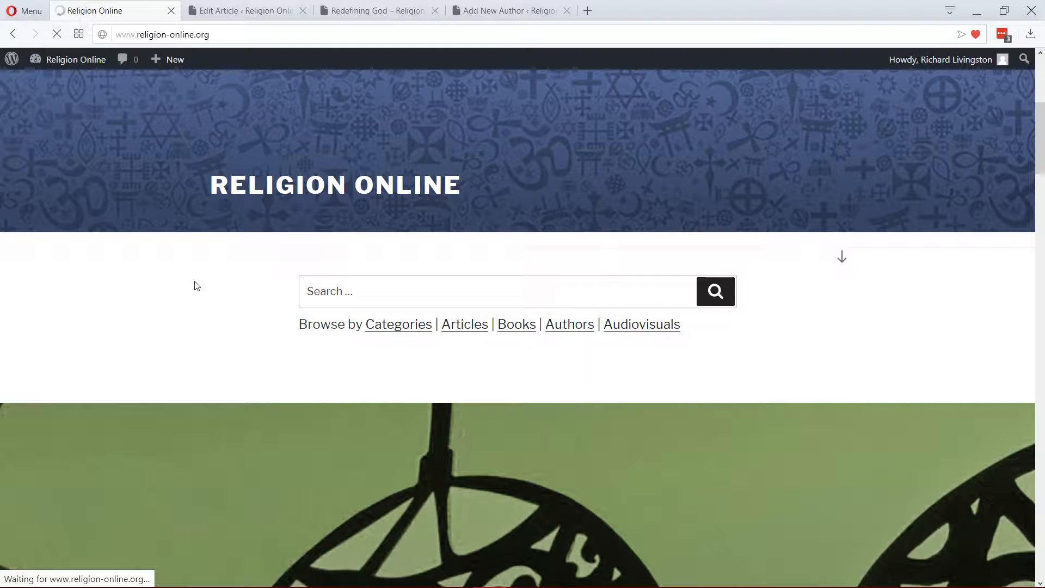
scroll(197, 286, down, 10)
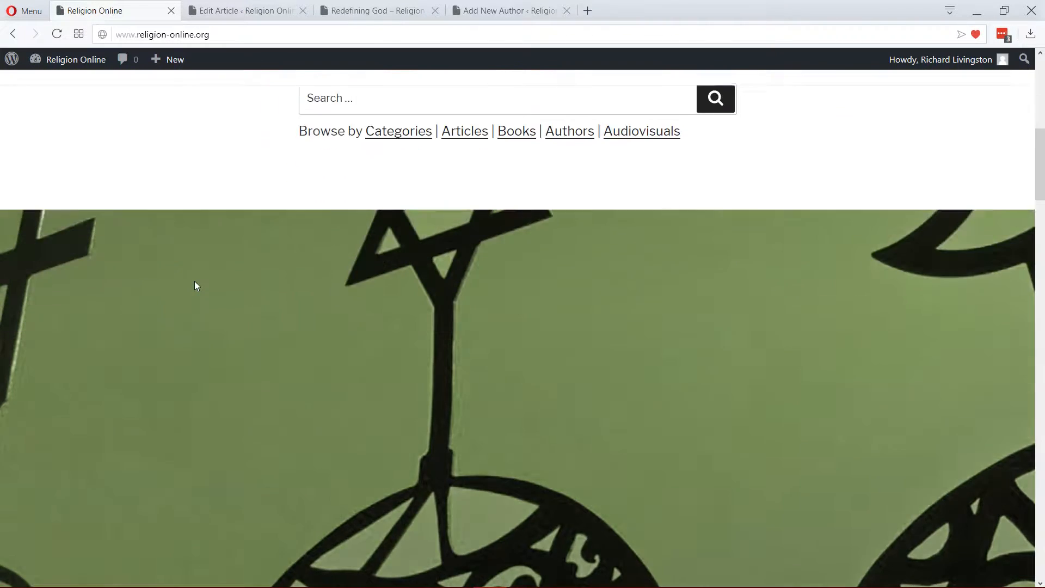
scroll(196, 286, down, 5)
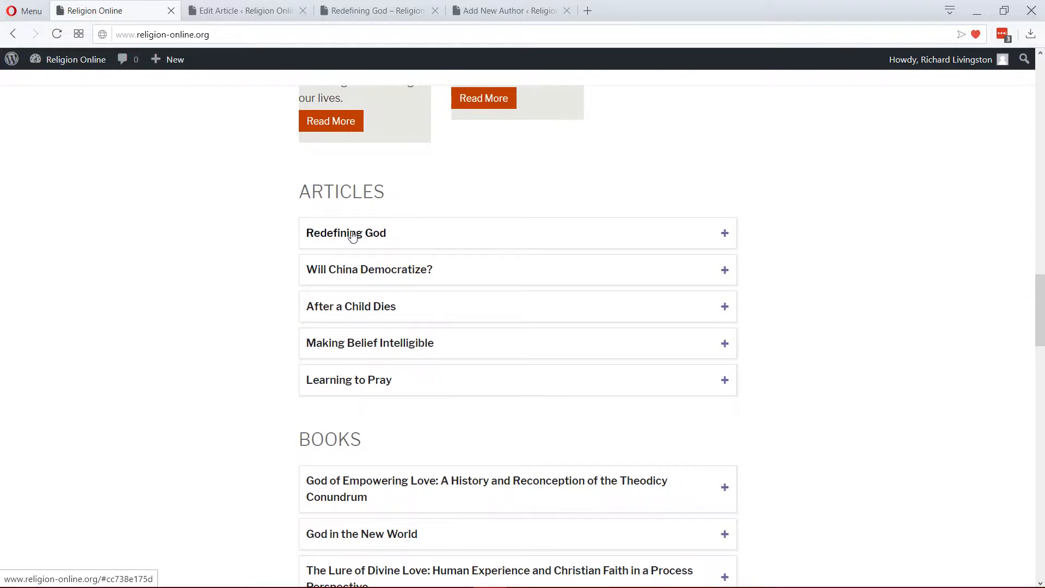
click(724, 234)
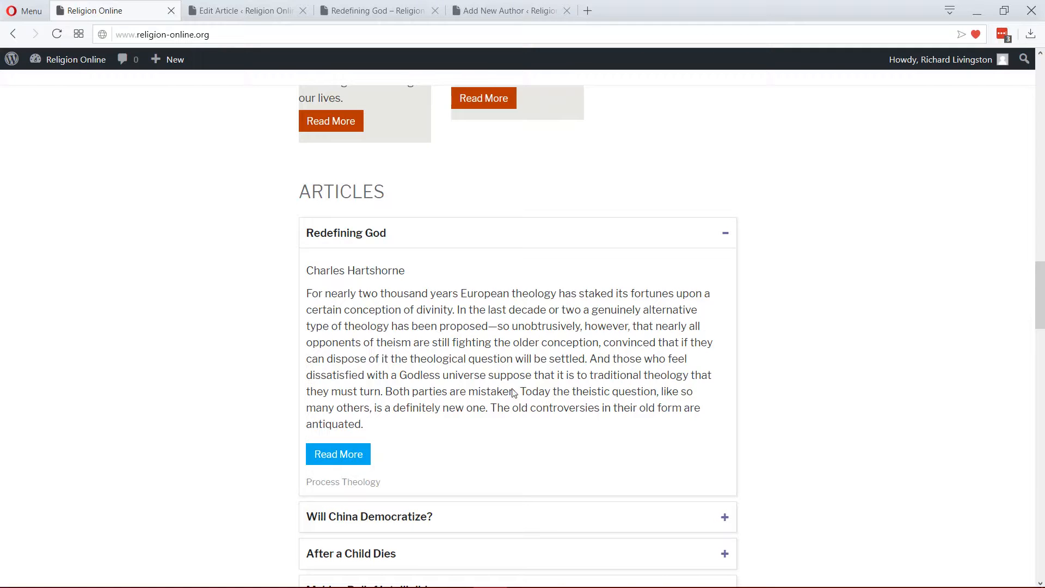
click(334, 456)
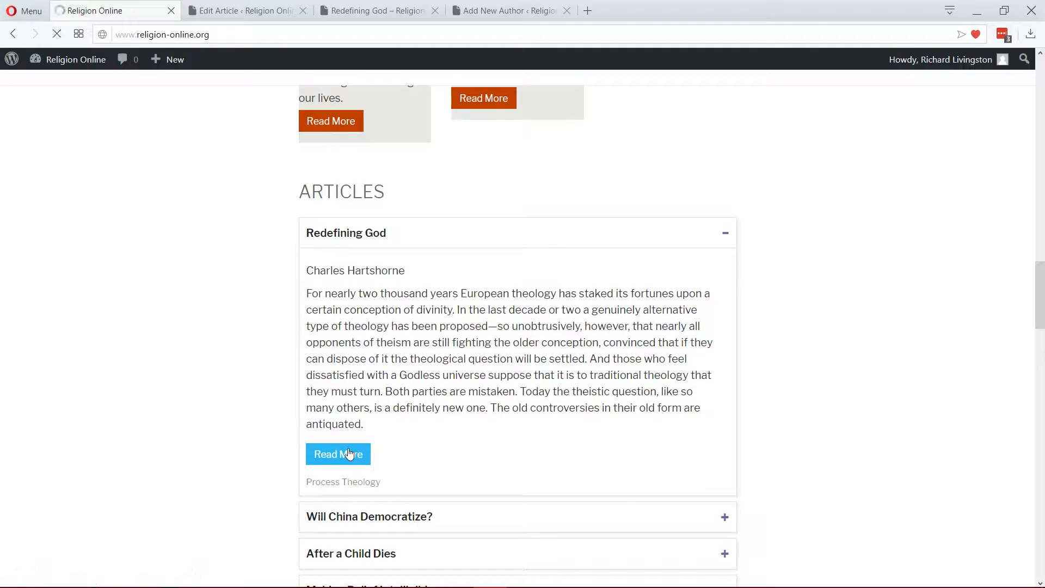
- Return to the Redefining God edit page and examine the Add Media options for uploading files and inserting from a URL
click(250, 10)
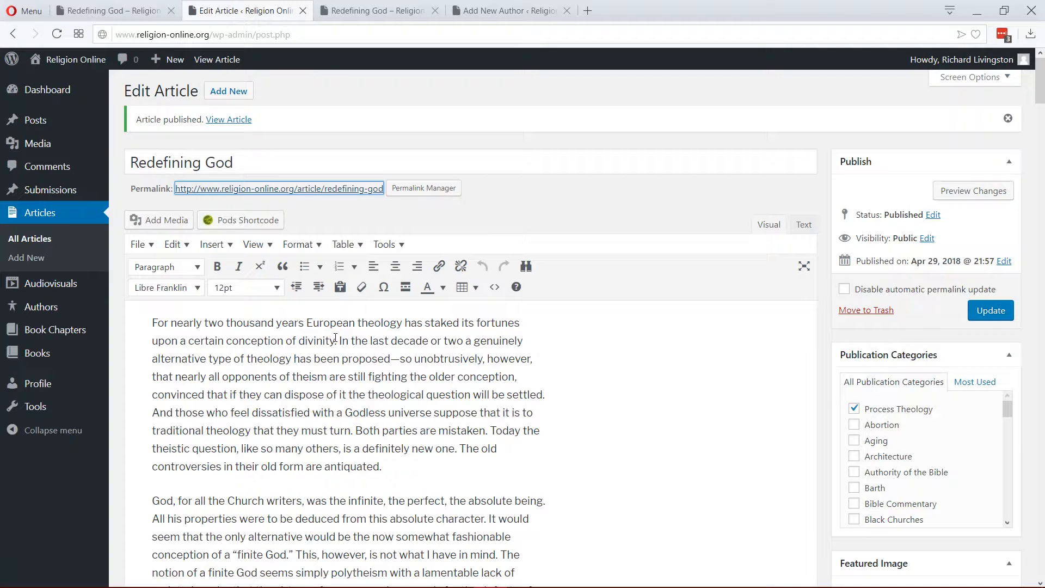
scroll(310, 407, down, 2)
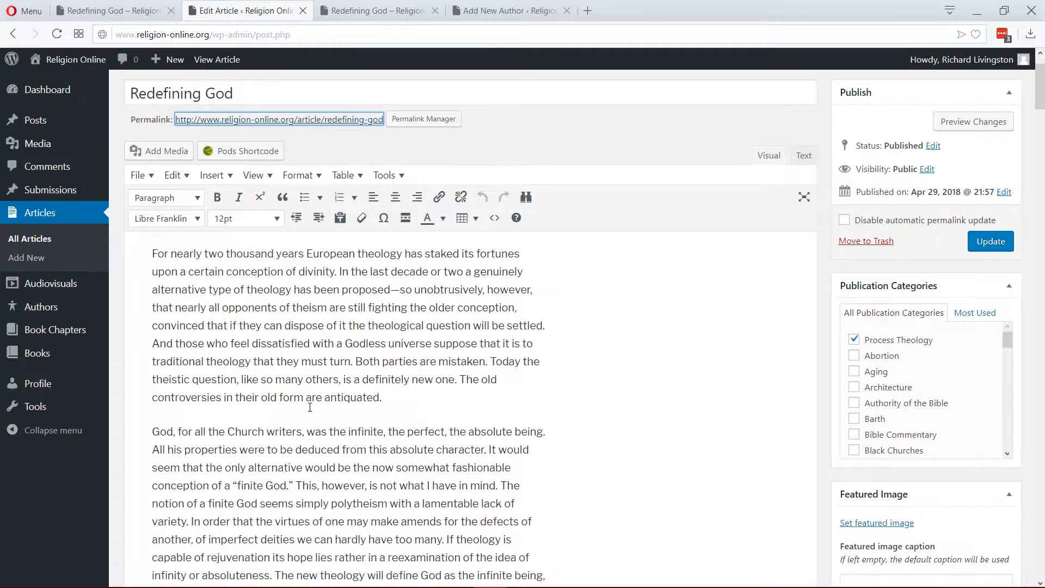
scroll(325, 304, up, 1)
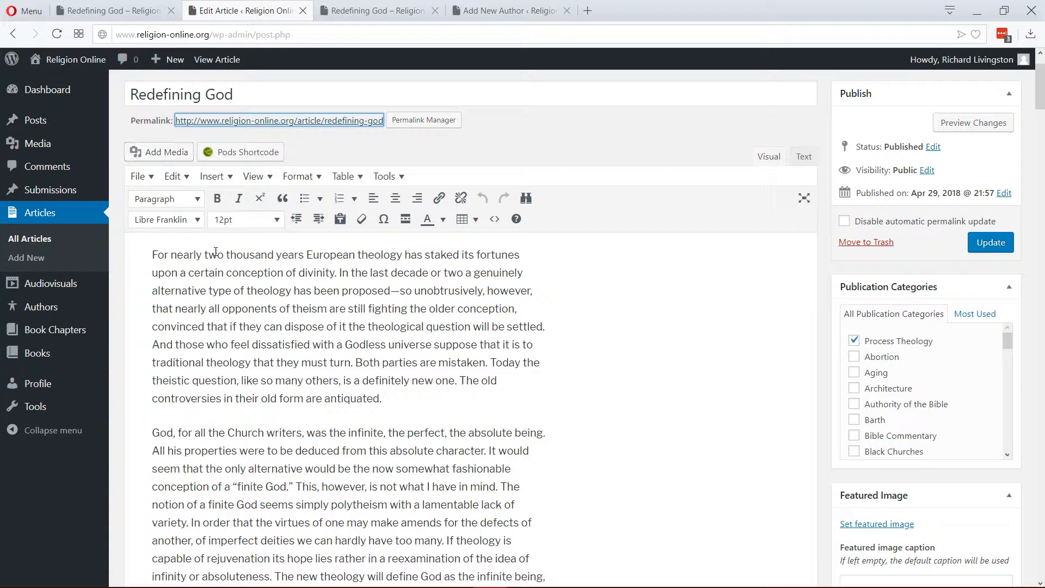
click(153, 428)
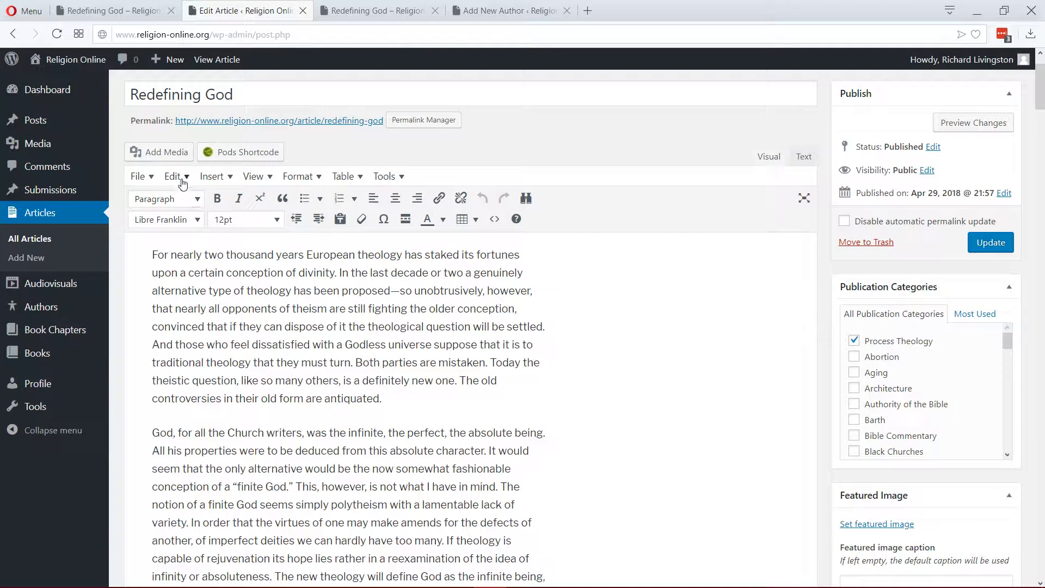
click(164, 157)
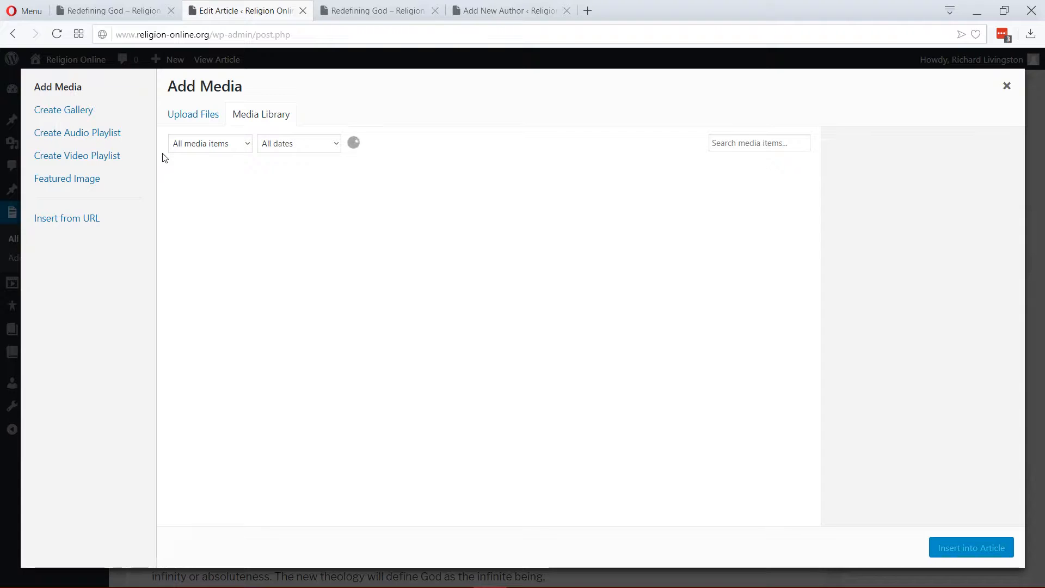
click(202, 115)
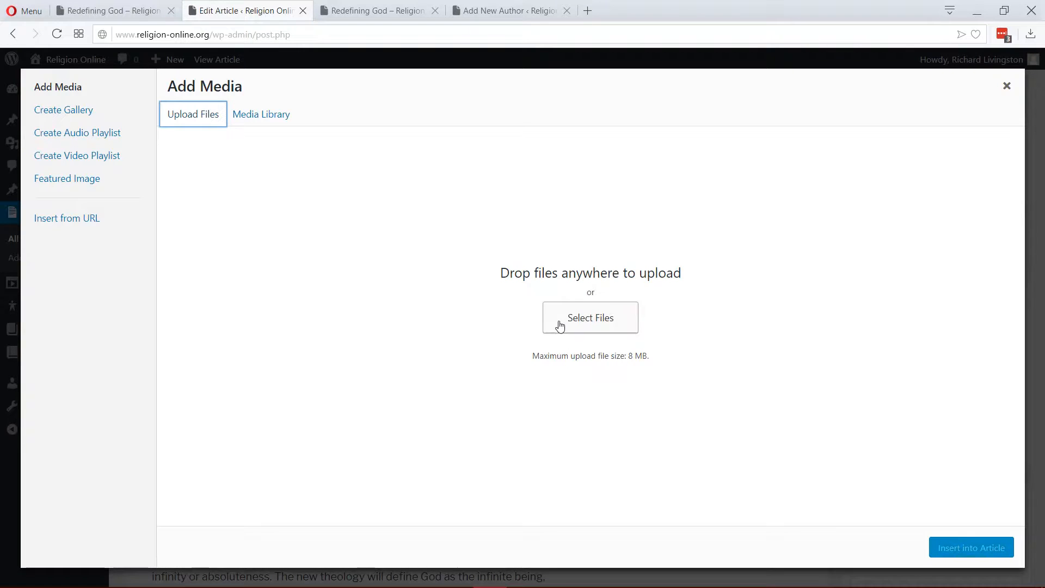
click(84, 219)
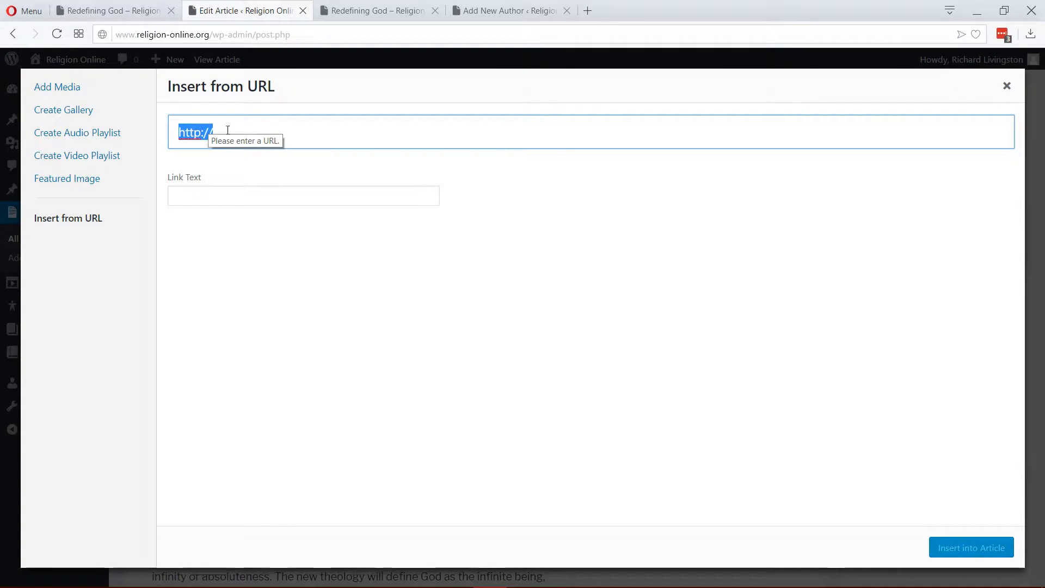
click(68, 92)
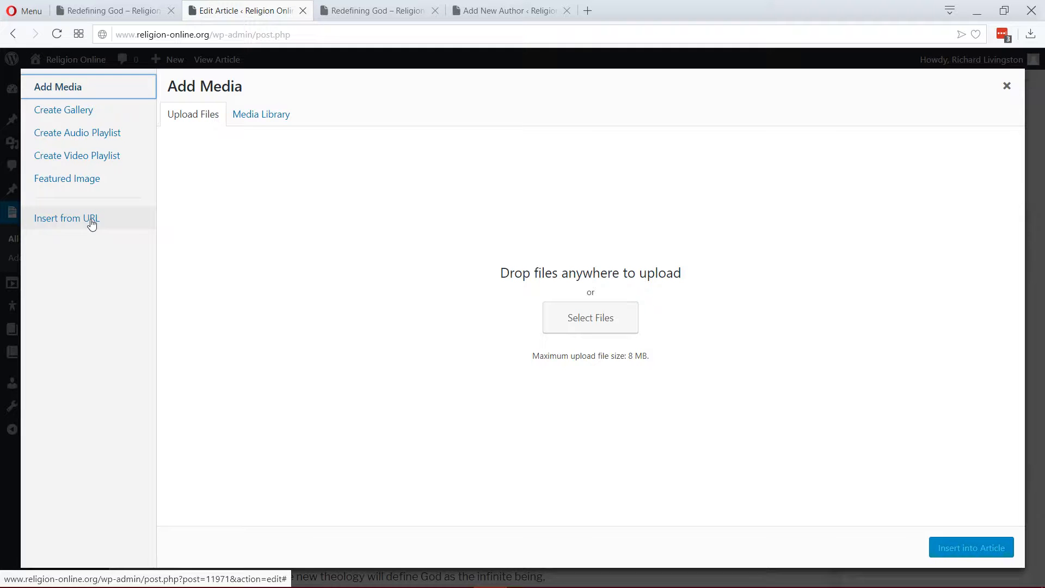
click(1005, 88)
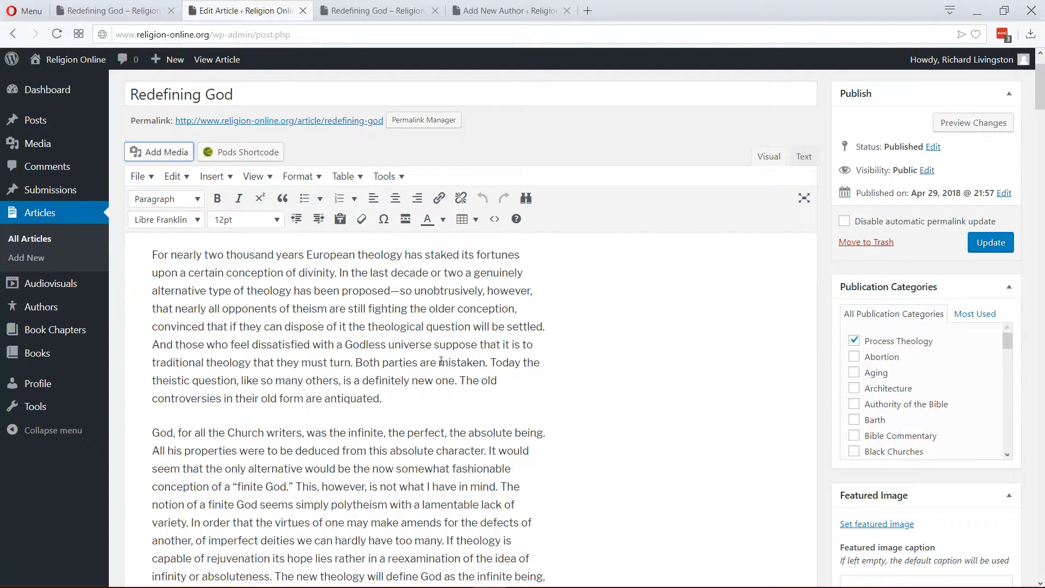
- Start inserting a link on the sentence "Both parties are mistaken." in the article's first paragraph
drag(439, 363, 485, 368)
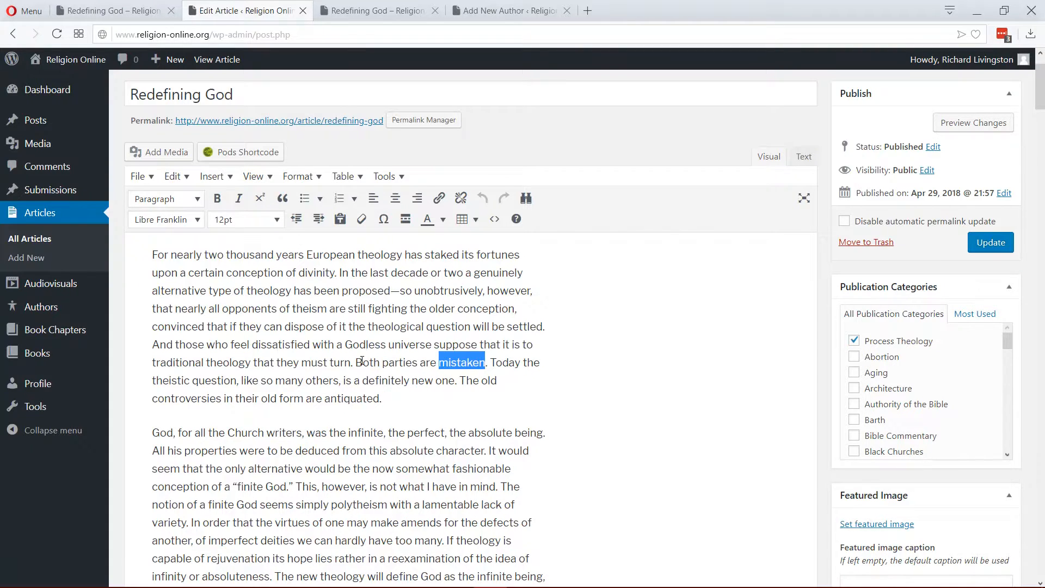
drag(357, 362, 488, 364)
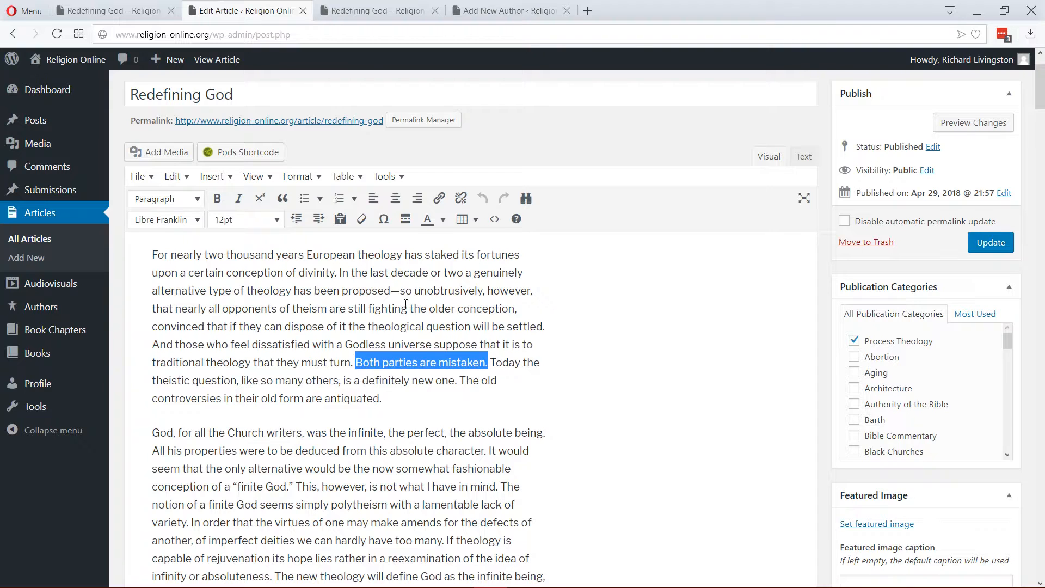
click(440, 202)
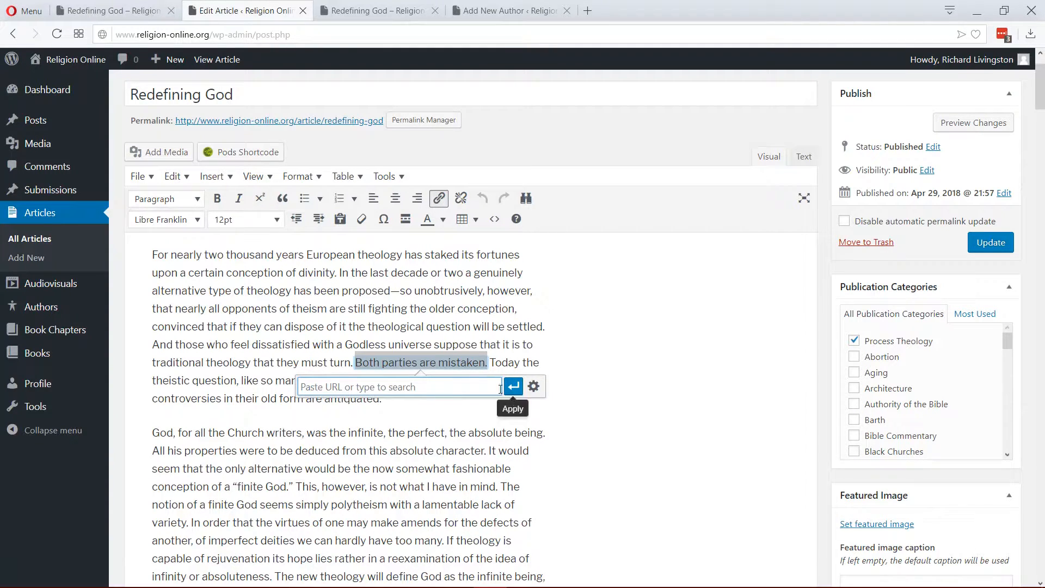
click(505, 9)
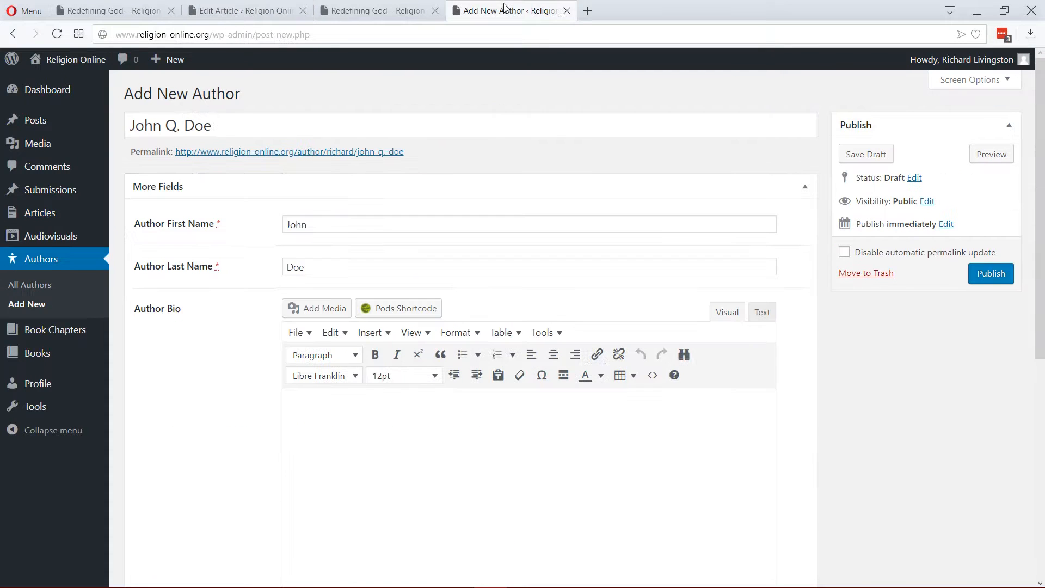
click(588, 10)
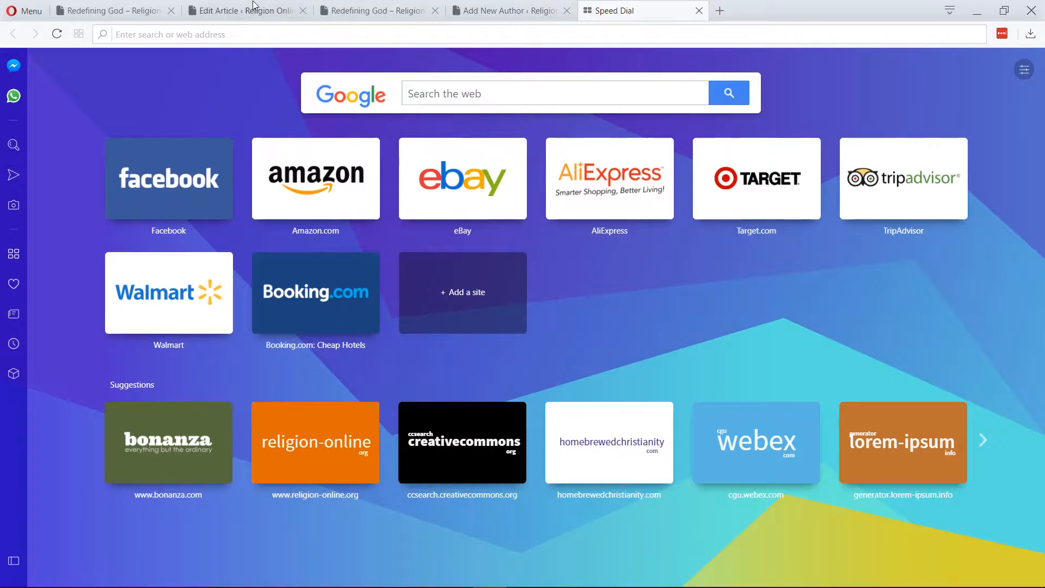
click(699, 10)
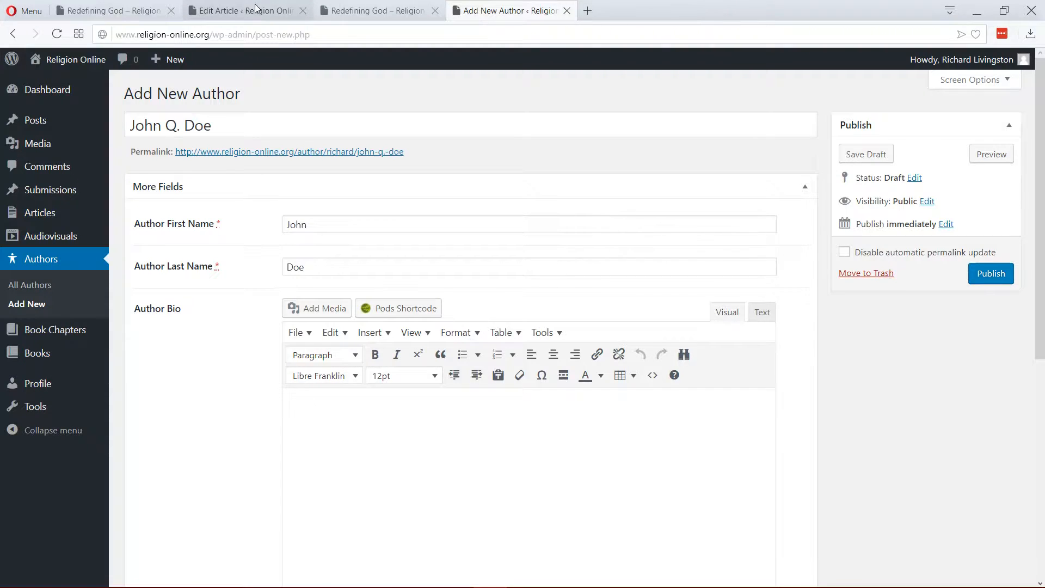
click(244, 10)
text(https)
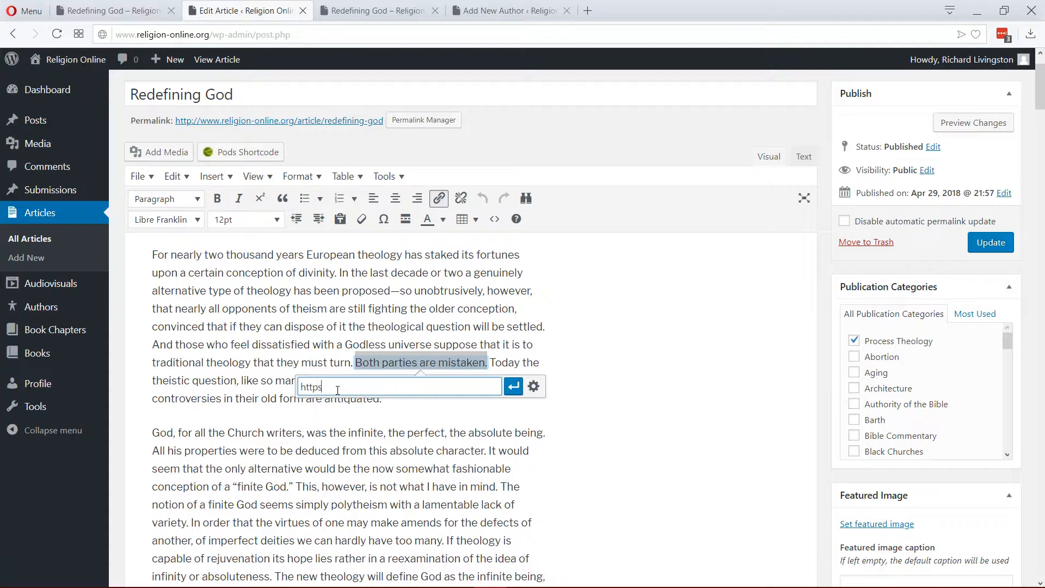
text(://www.google.com)
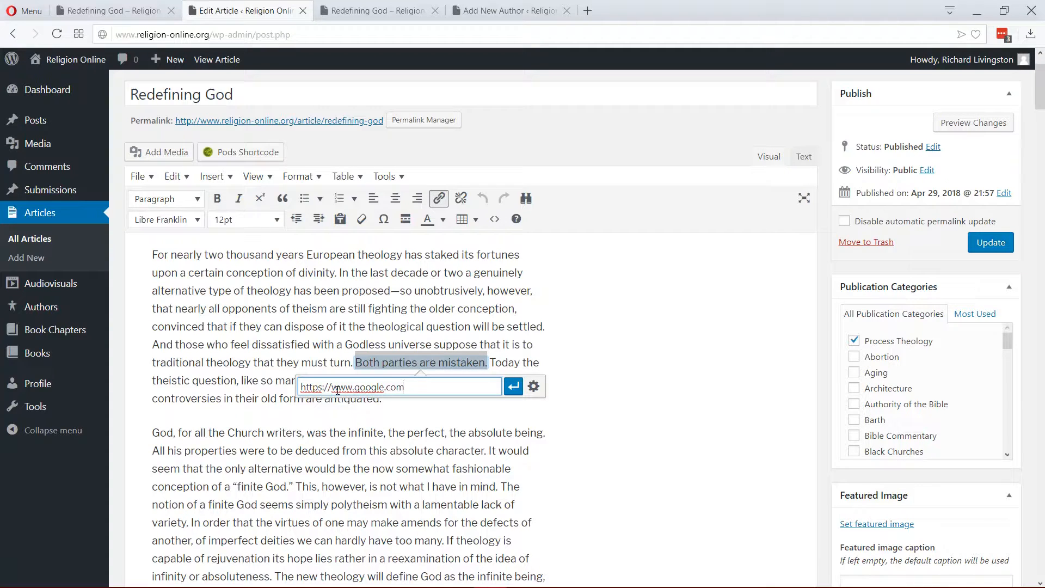
click(532, 387)
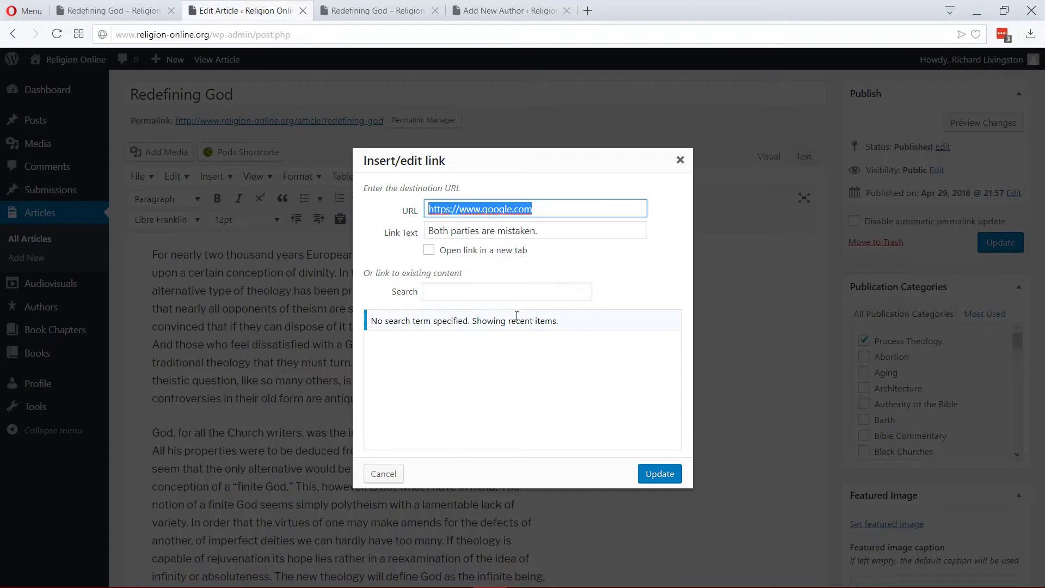
click(429, 252)
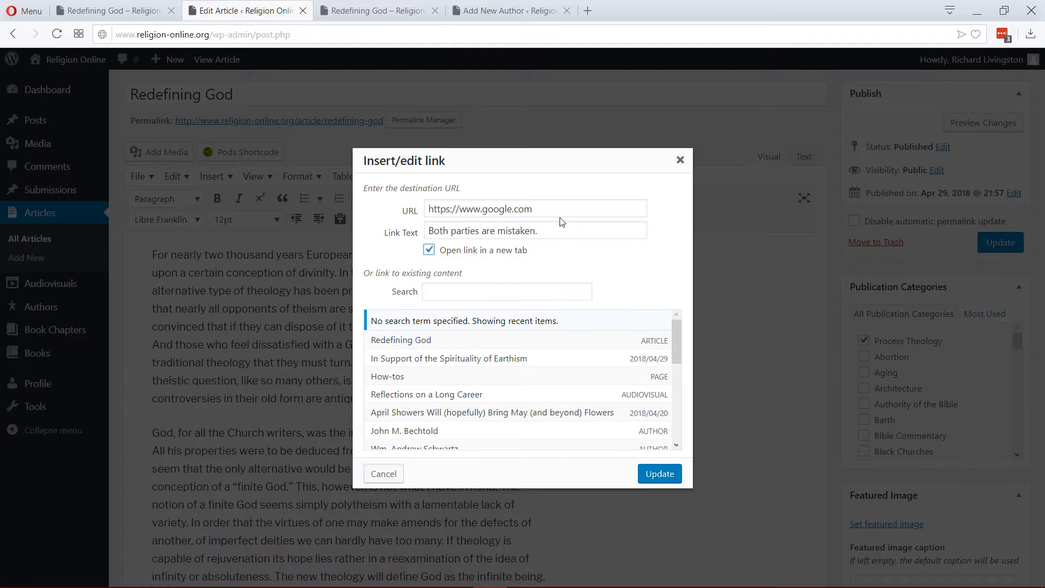
click(661, 475)
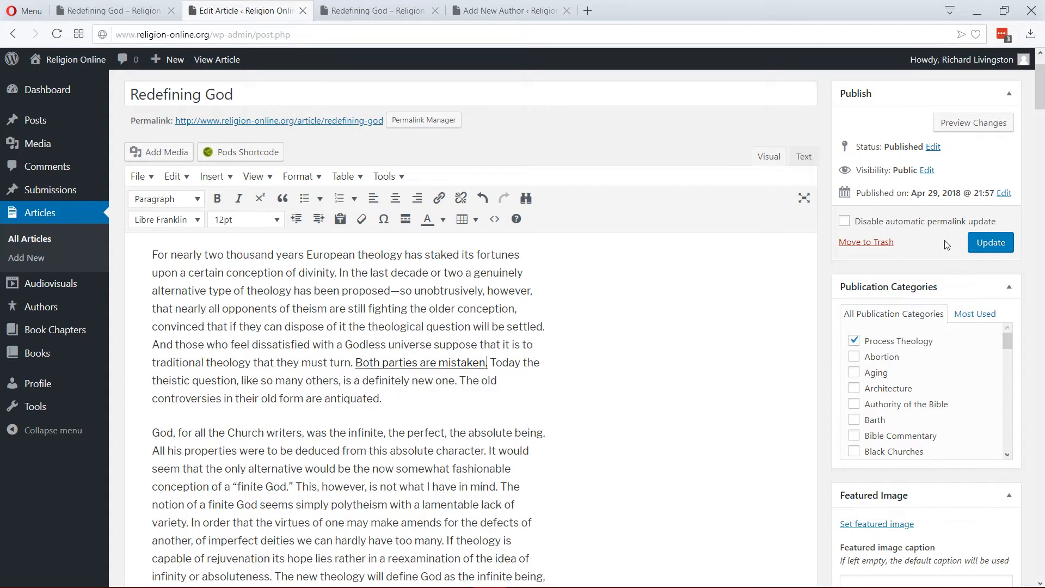
click(985, 245)
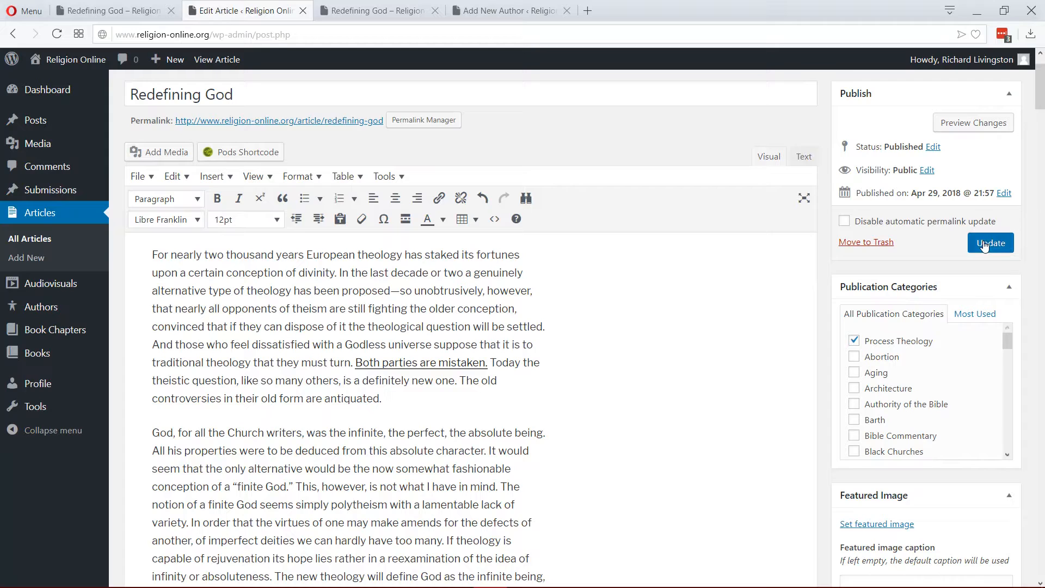